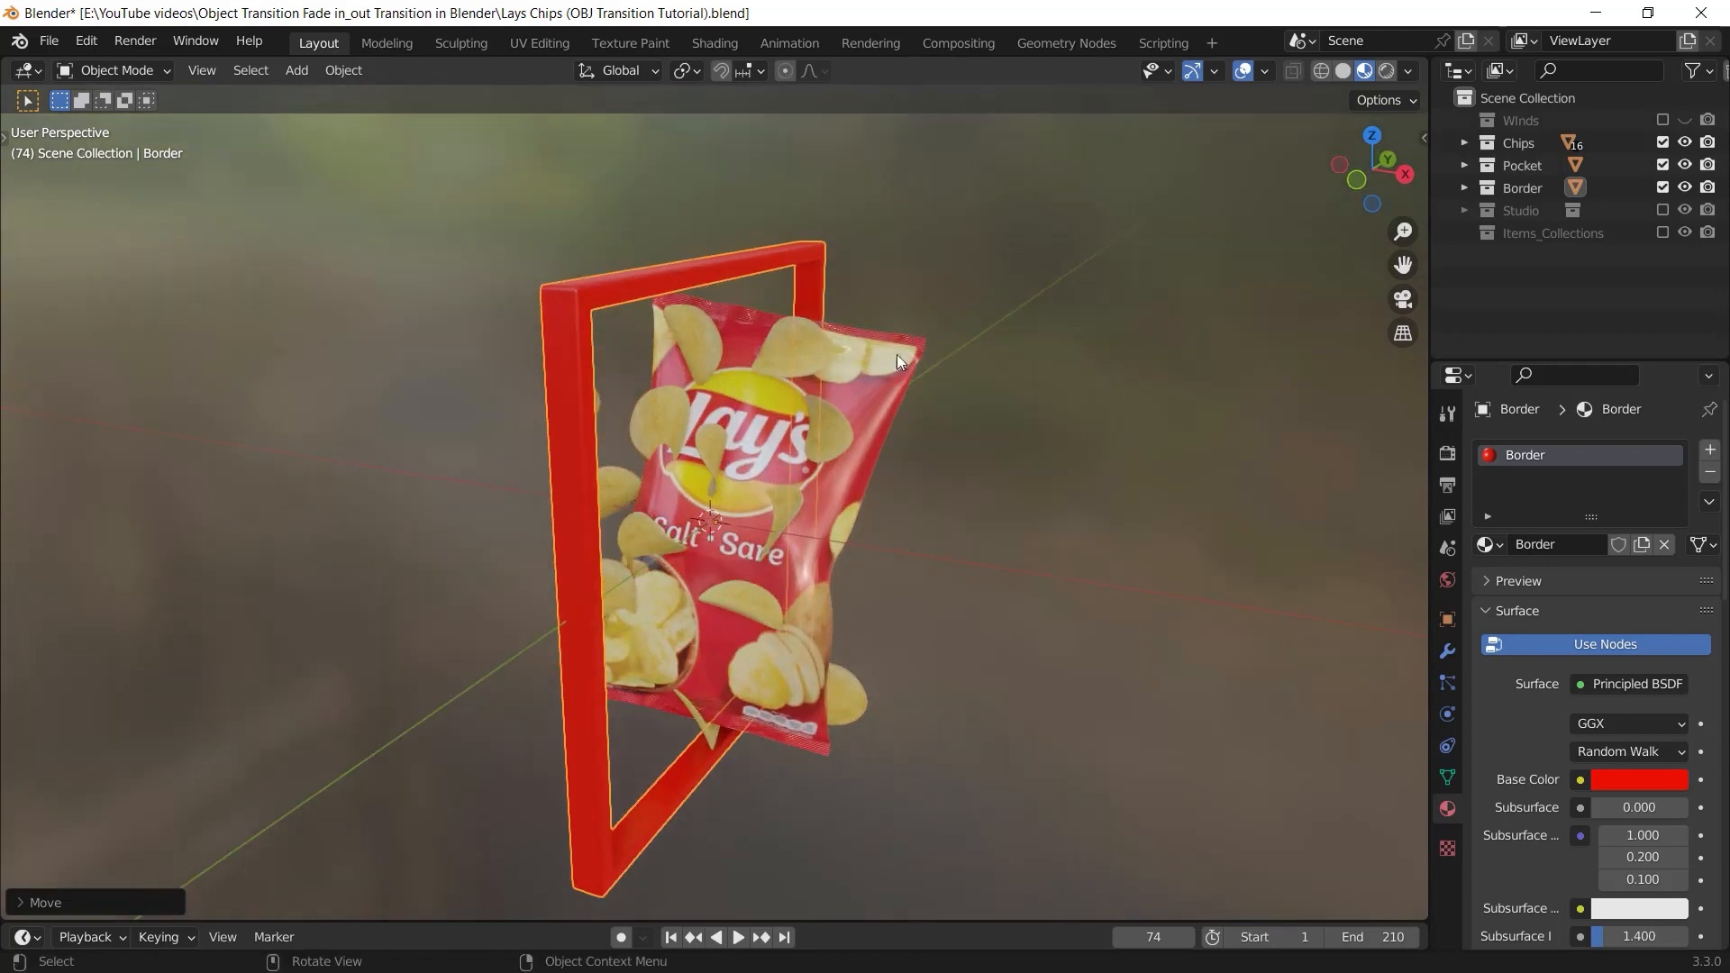
Split the 3D viewport vertically into two areas, dividing it near the middle
{"action": "middle_click_drag", "start_coordinate": [836, 429], "coordinate": [1434, 385]}
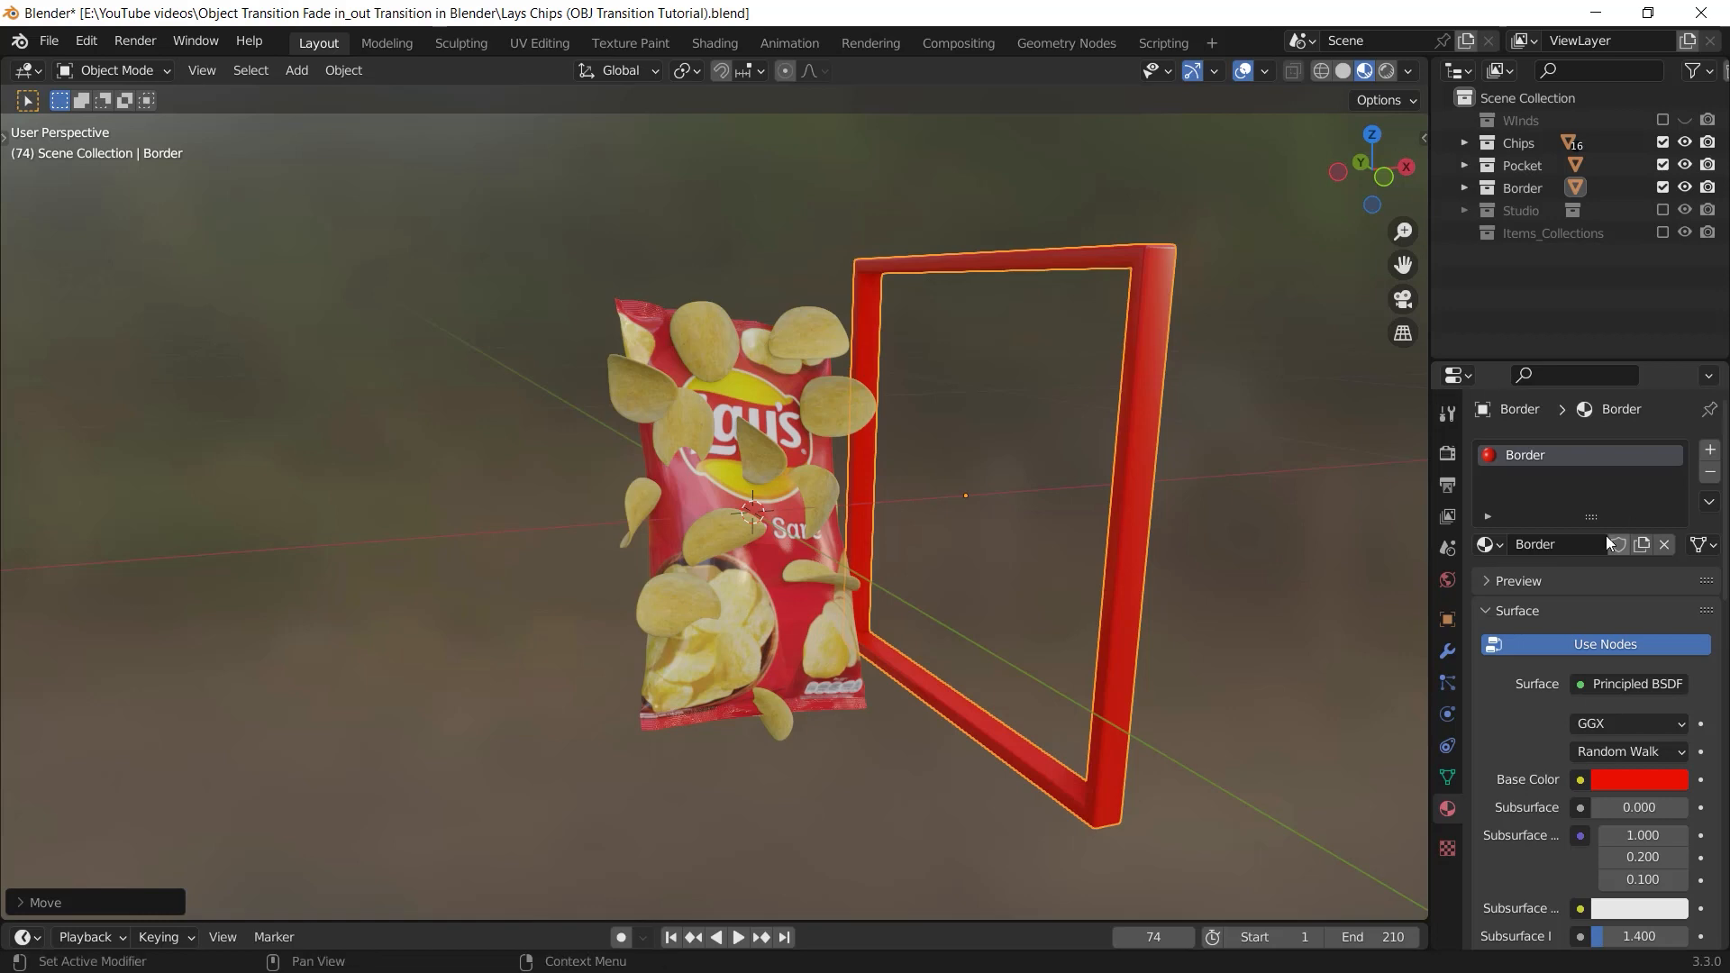
{"action": "right_click", "coordinate": [1429, 499]}
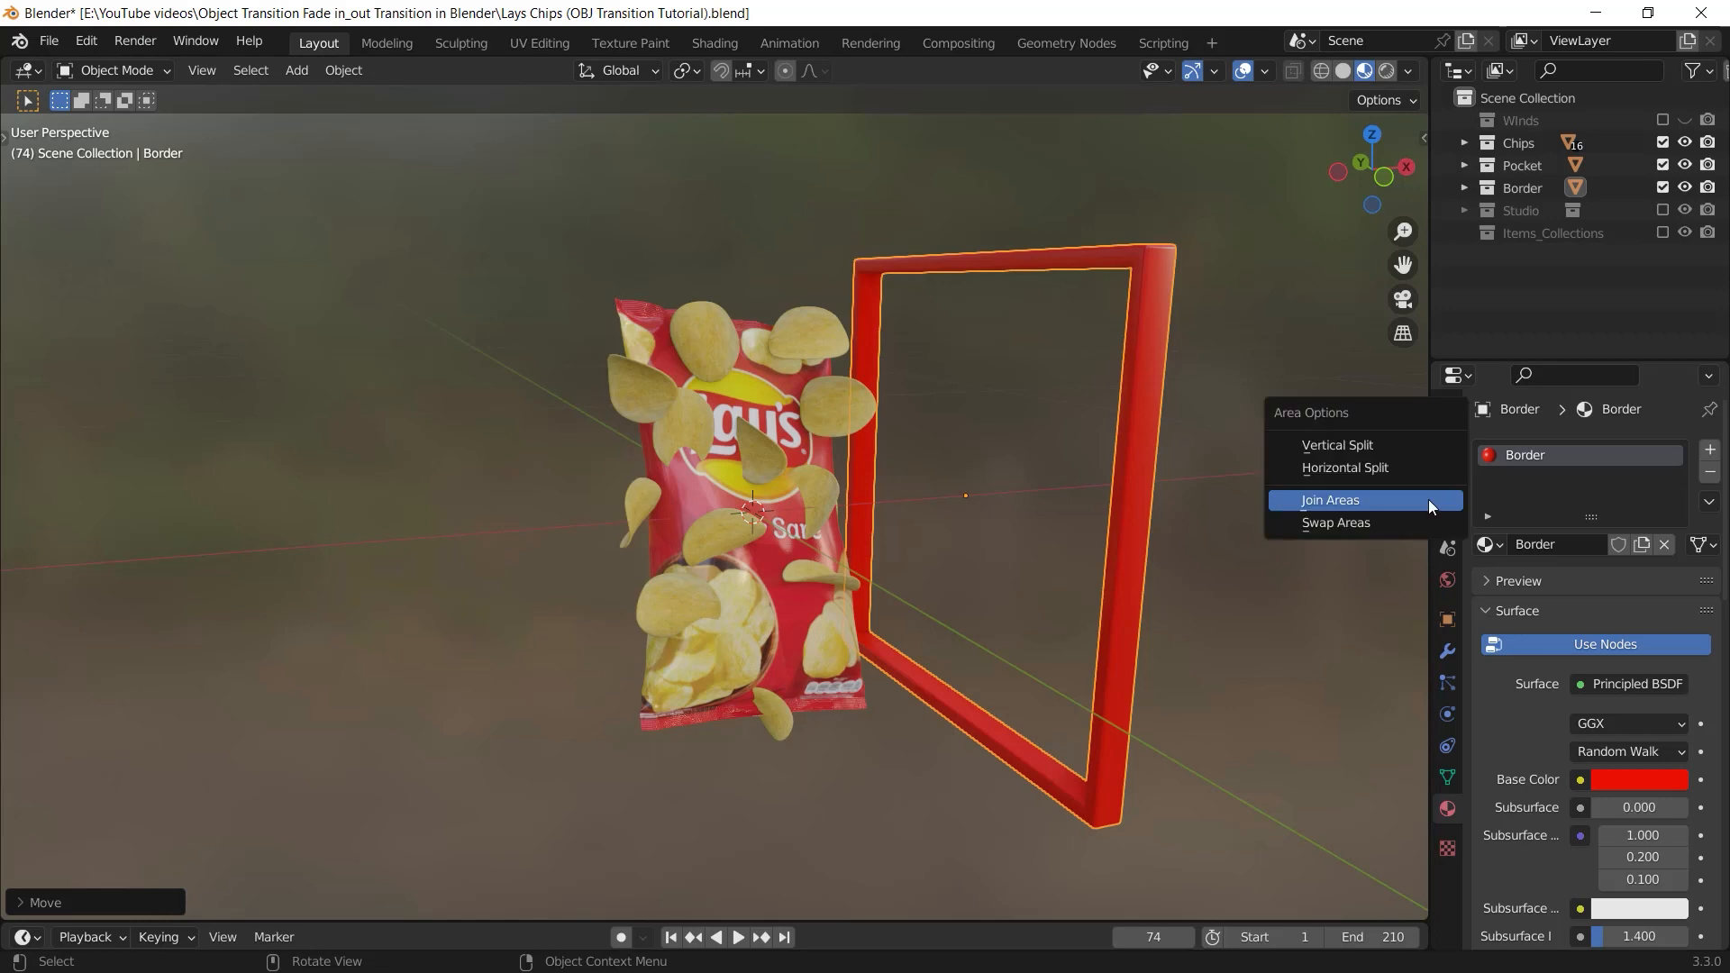
{"action": "left_click", "coordinate": [1346, 441]}
{"action": "left_click", "coordinate": [749, 426]}
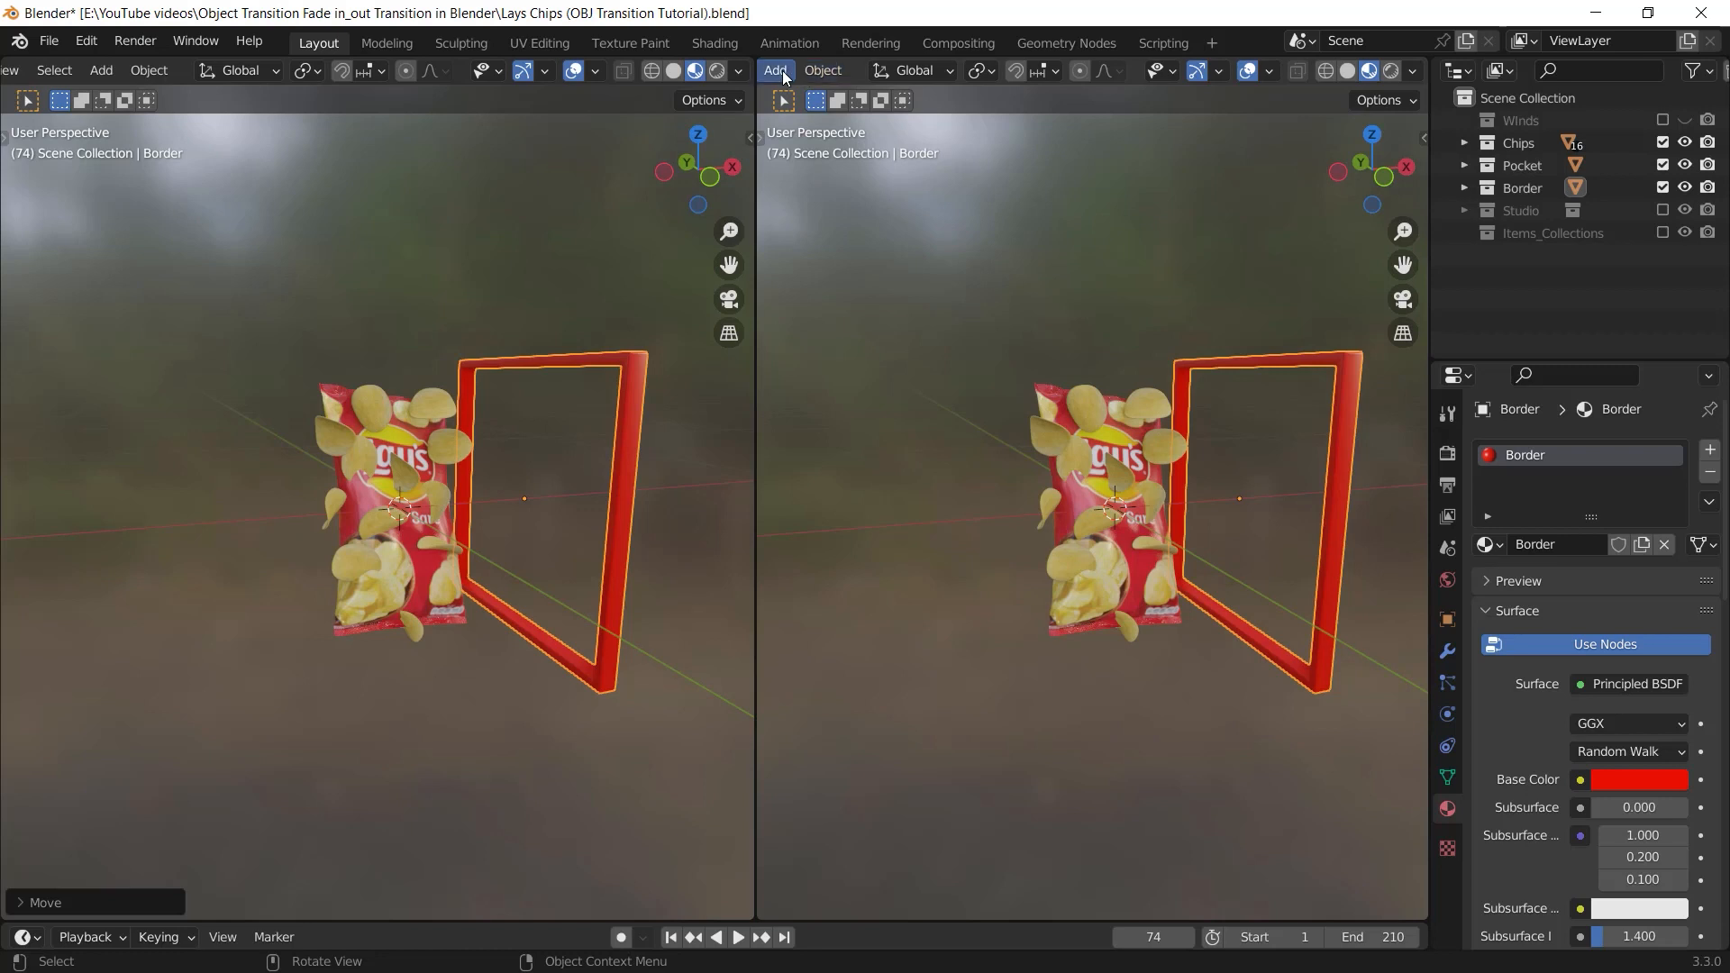
Change the second 3D viewport into a Shader Editor showing the red border's material nodes, and hide its sidebar
{"action": "scroll", "coordinate": [782, 70], "scroll_direction": "up", "scroll_amount": 3}
{"action": "scroll", "coordinate": [799, 68], "scroll_direction": "up", "scroll_amount": 3}
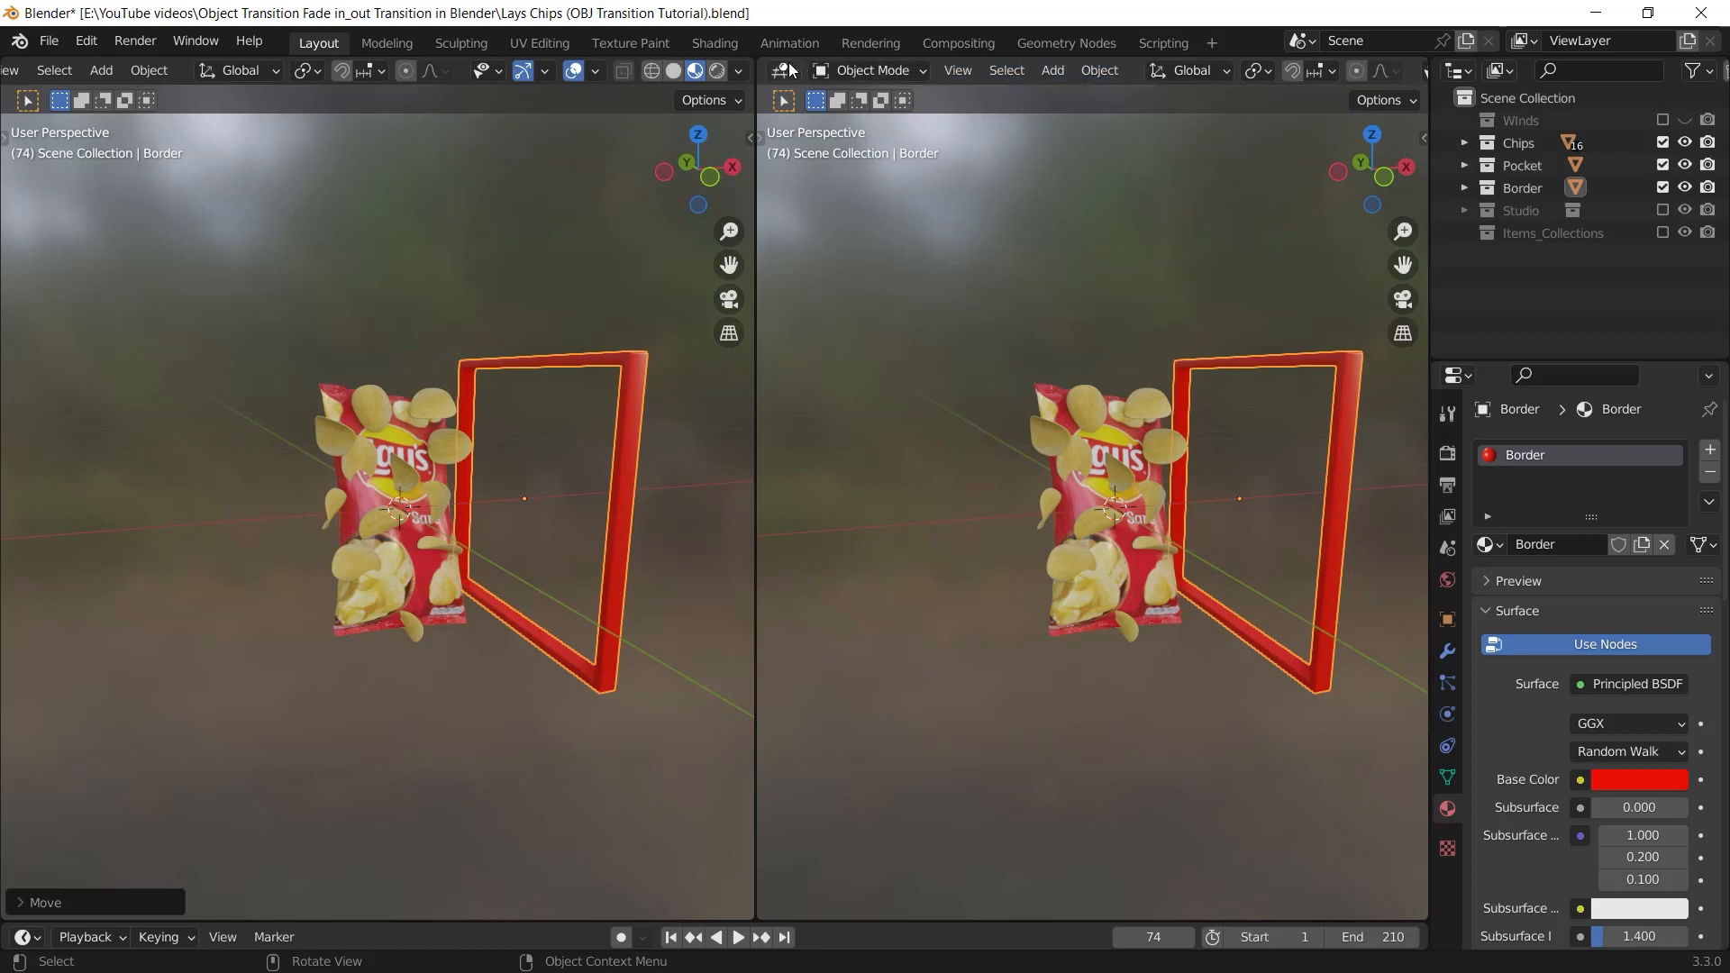
{"action": "left_click", "coordinate": [784, 72]}
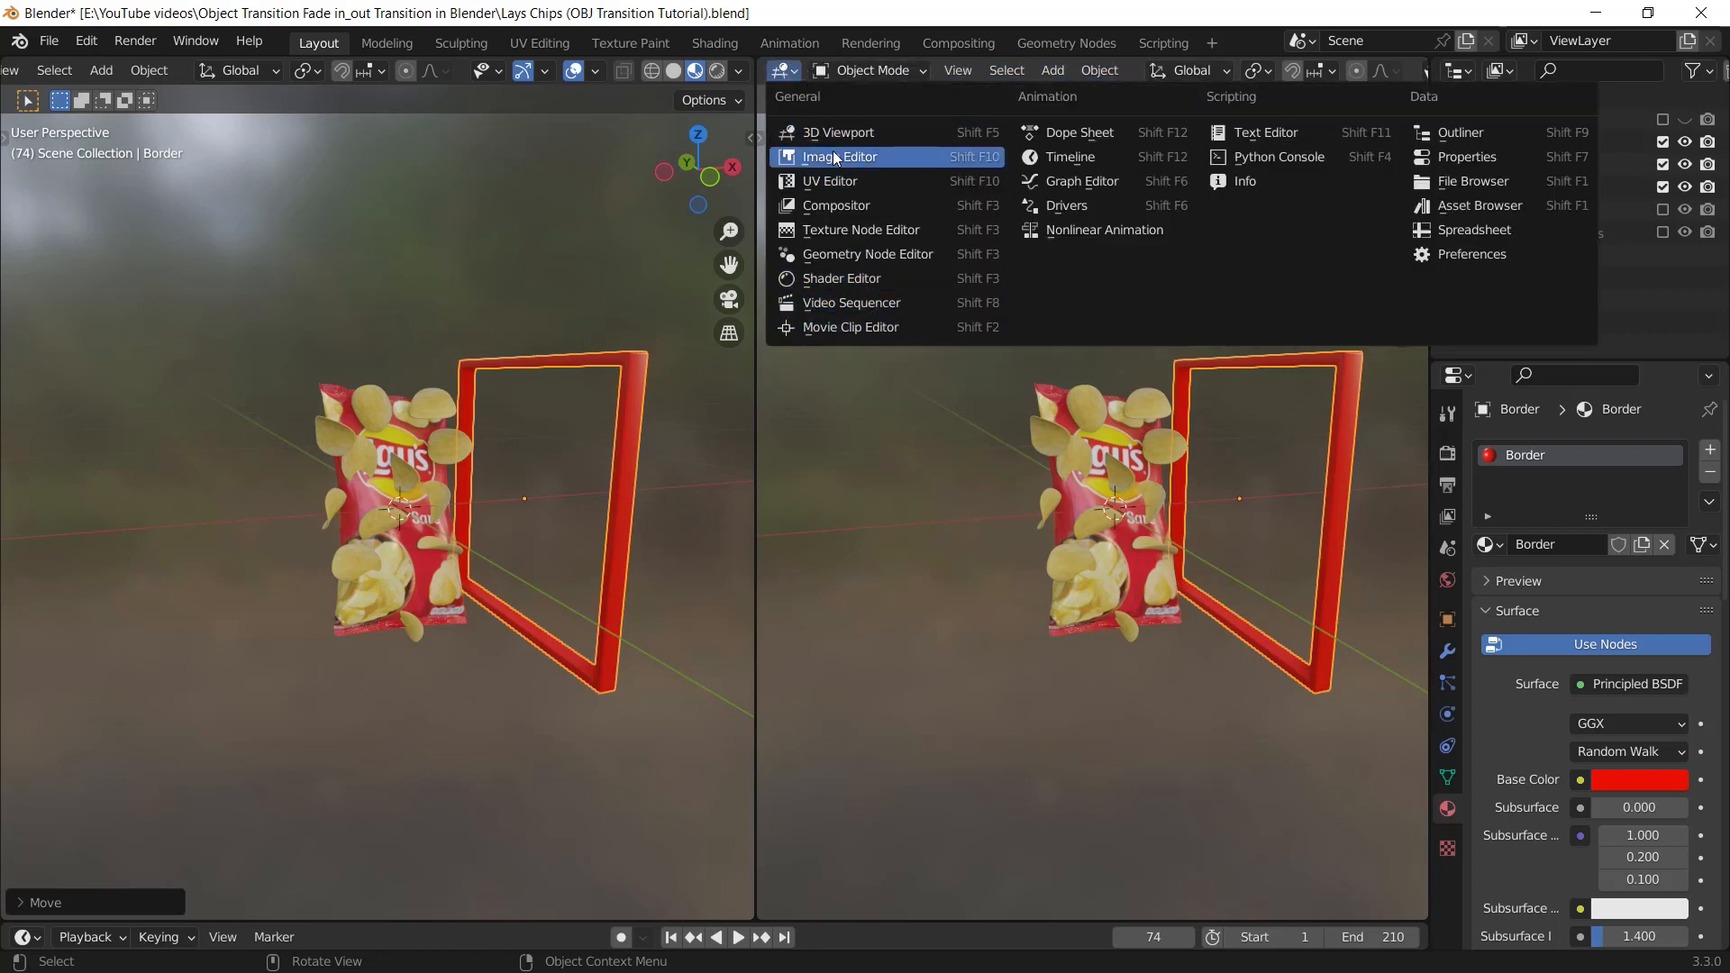
{"action": "left_click", "coordinate": [887, 283]}
{"action": "middle_click_drag", "start_coordinate": [950, 492], "coordinate": [1177, 413]}
{"action": "key", "text": "n"}
{"action": "scroll", "coordinate": [1190, 450], "scroll_direction": "up", "scroll_amount": 3}
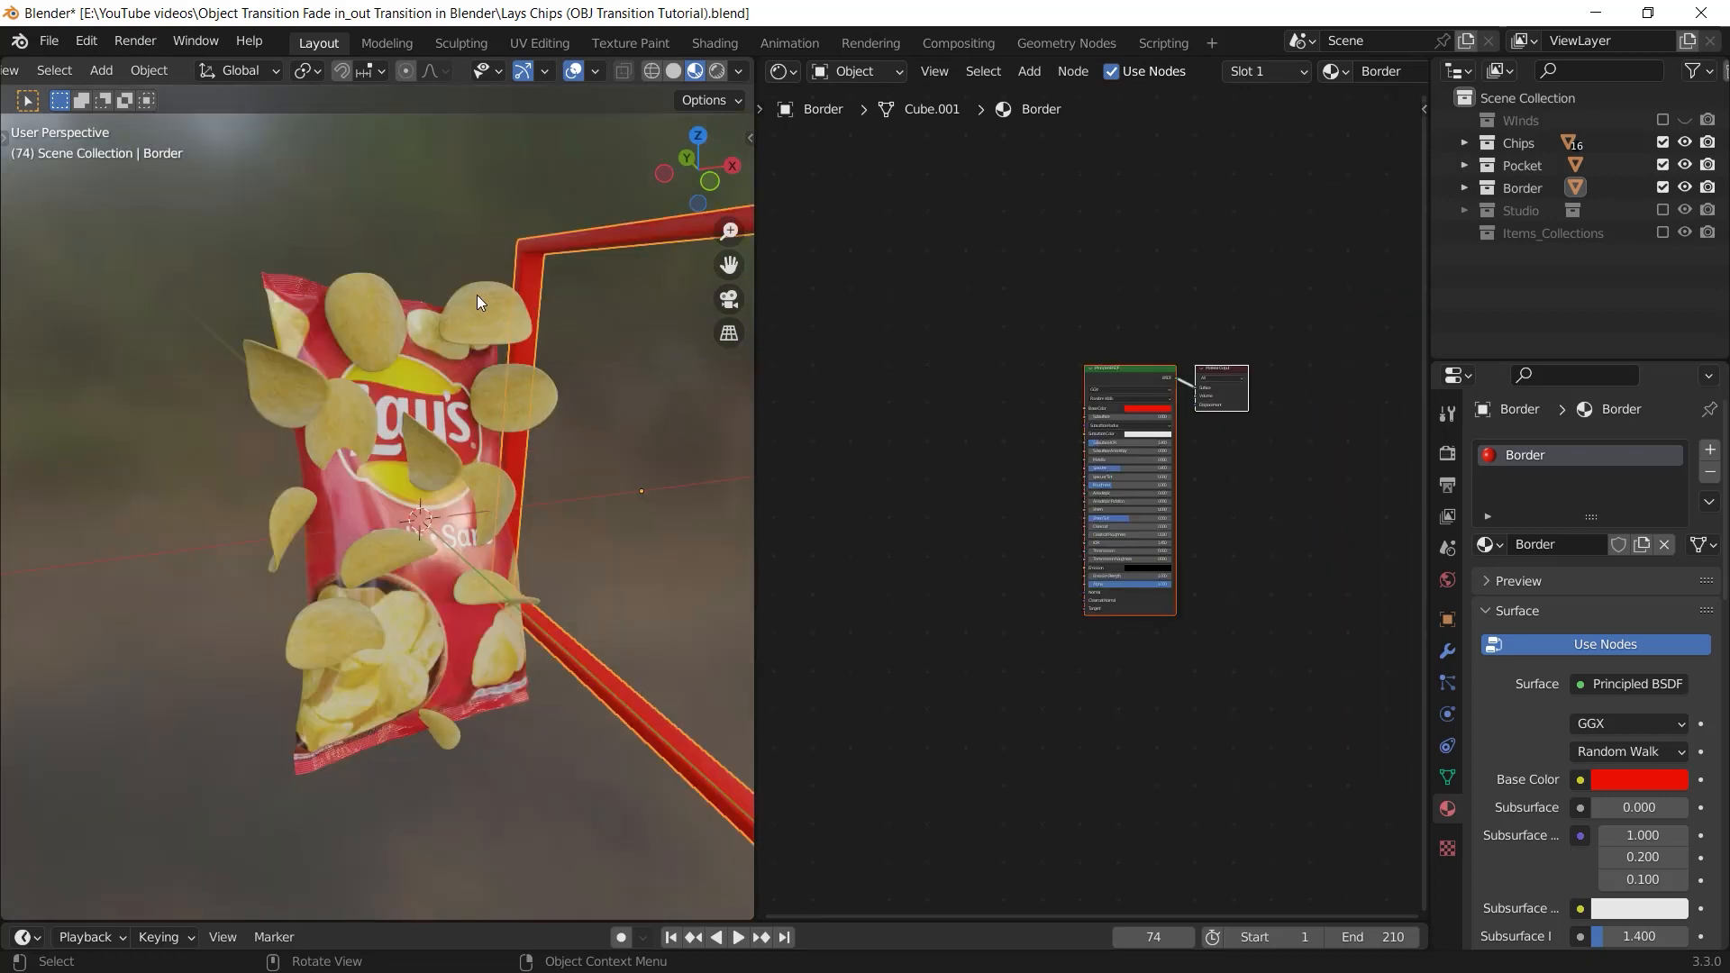
Select several chips around the bag and examine the material nodes they use
{"action": "left_click", "coordinate": [478, 294]}
{"action": "scroll", "coordinate": [1135, 584], "scroll_direction": "left", "scroll_amount": 1, "text": "ctrl"}
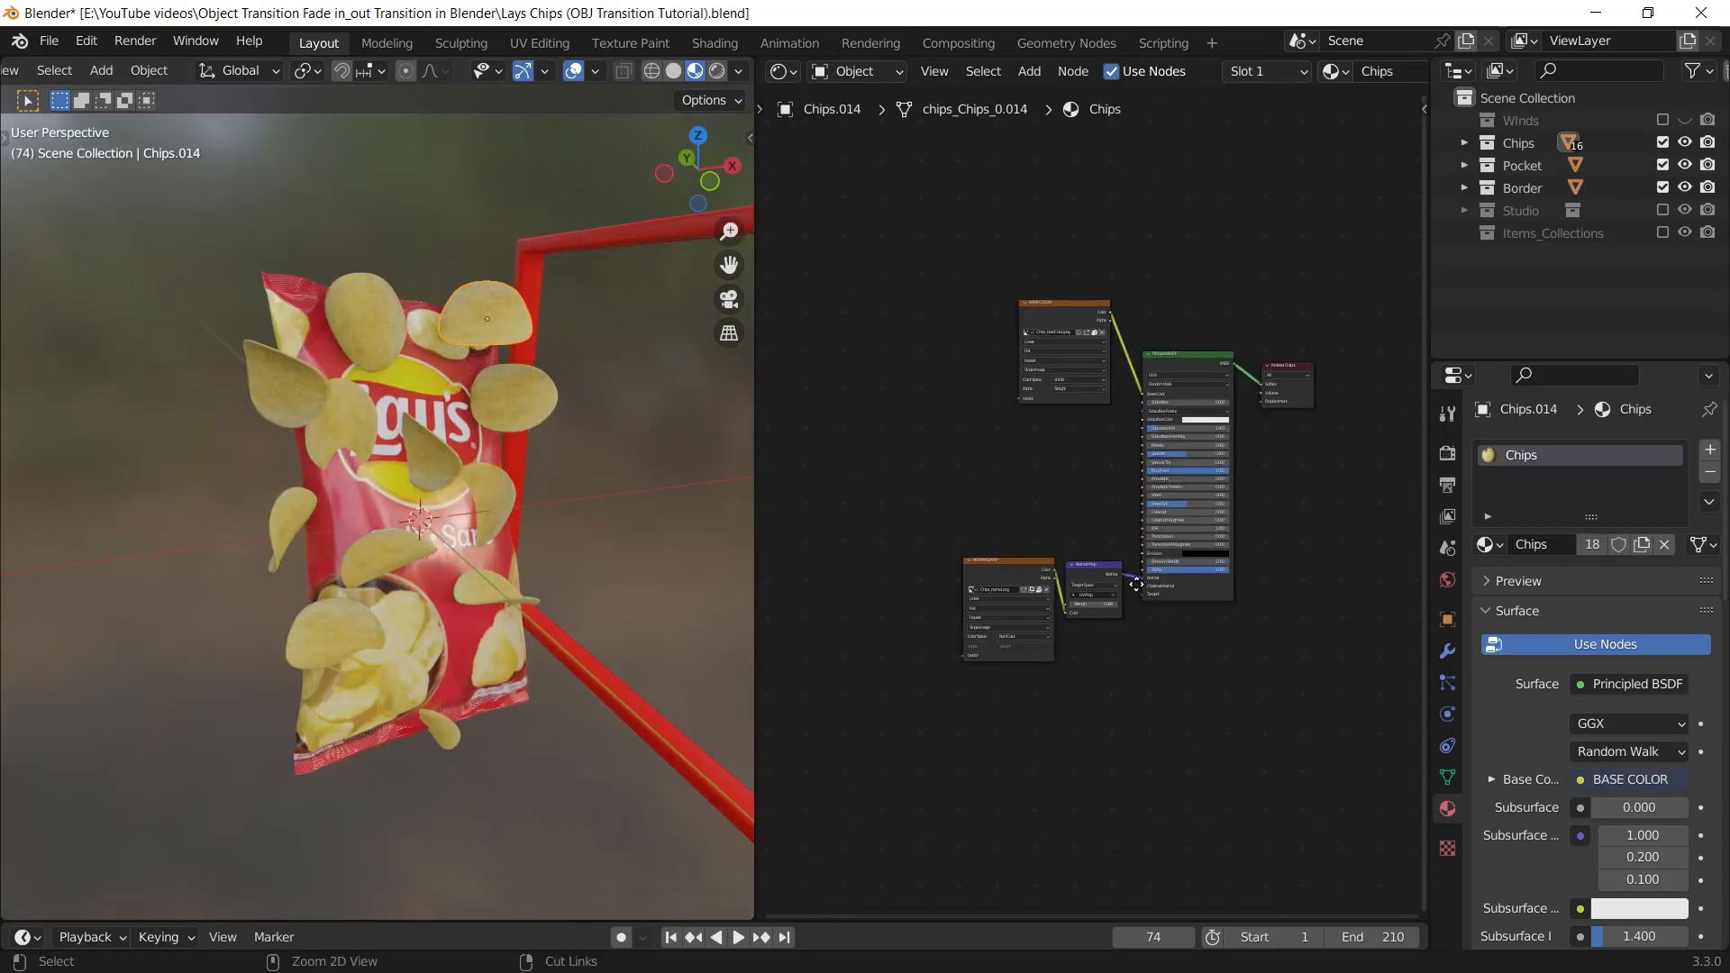
{"action": "scroll", "coordinate": [1144, 490], "scroll_direction": "up", "scroll_amount": 2}
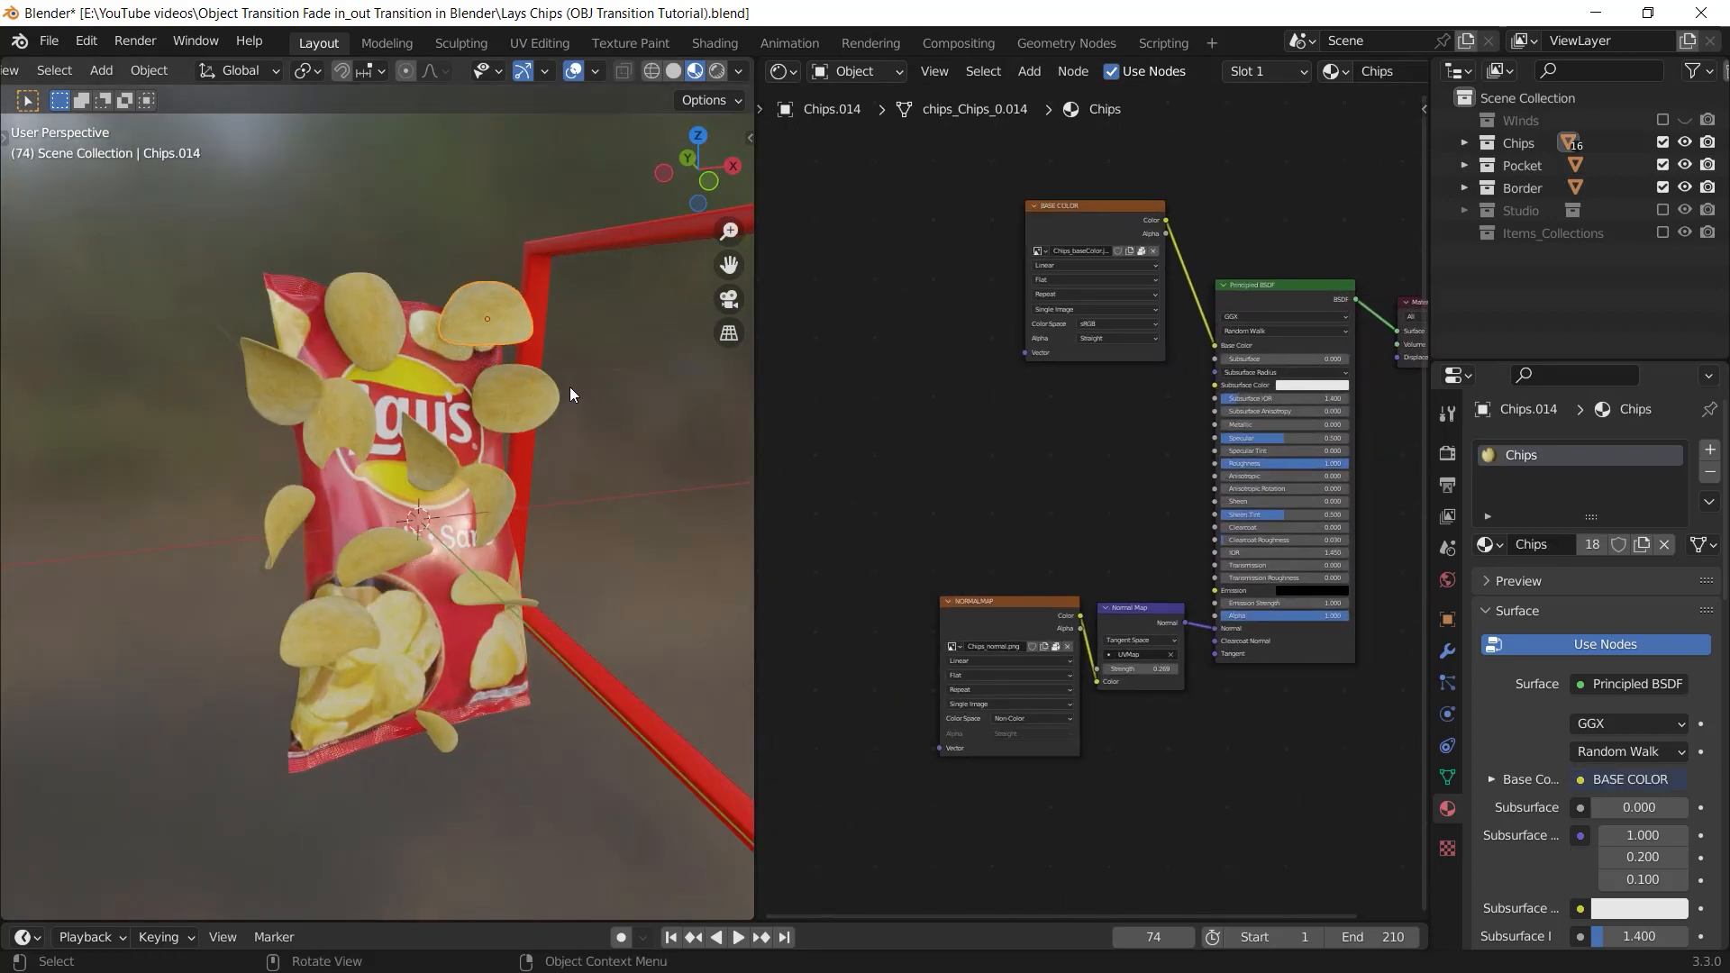
{"action": "left_click", "coordinate": [494, 365]}
{"action": "left_click", "coordinate": [366, 295]}
{"action": "left_click", "coordinate": [350, 391]}
{"action": "left_click", "coordinate": [467, 339]}
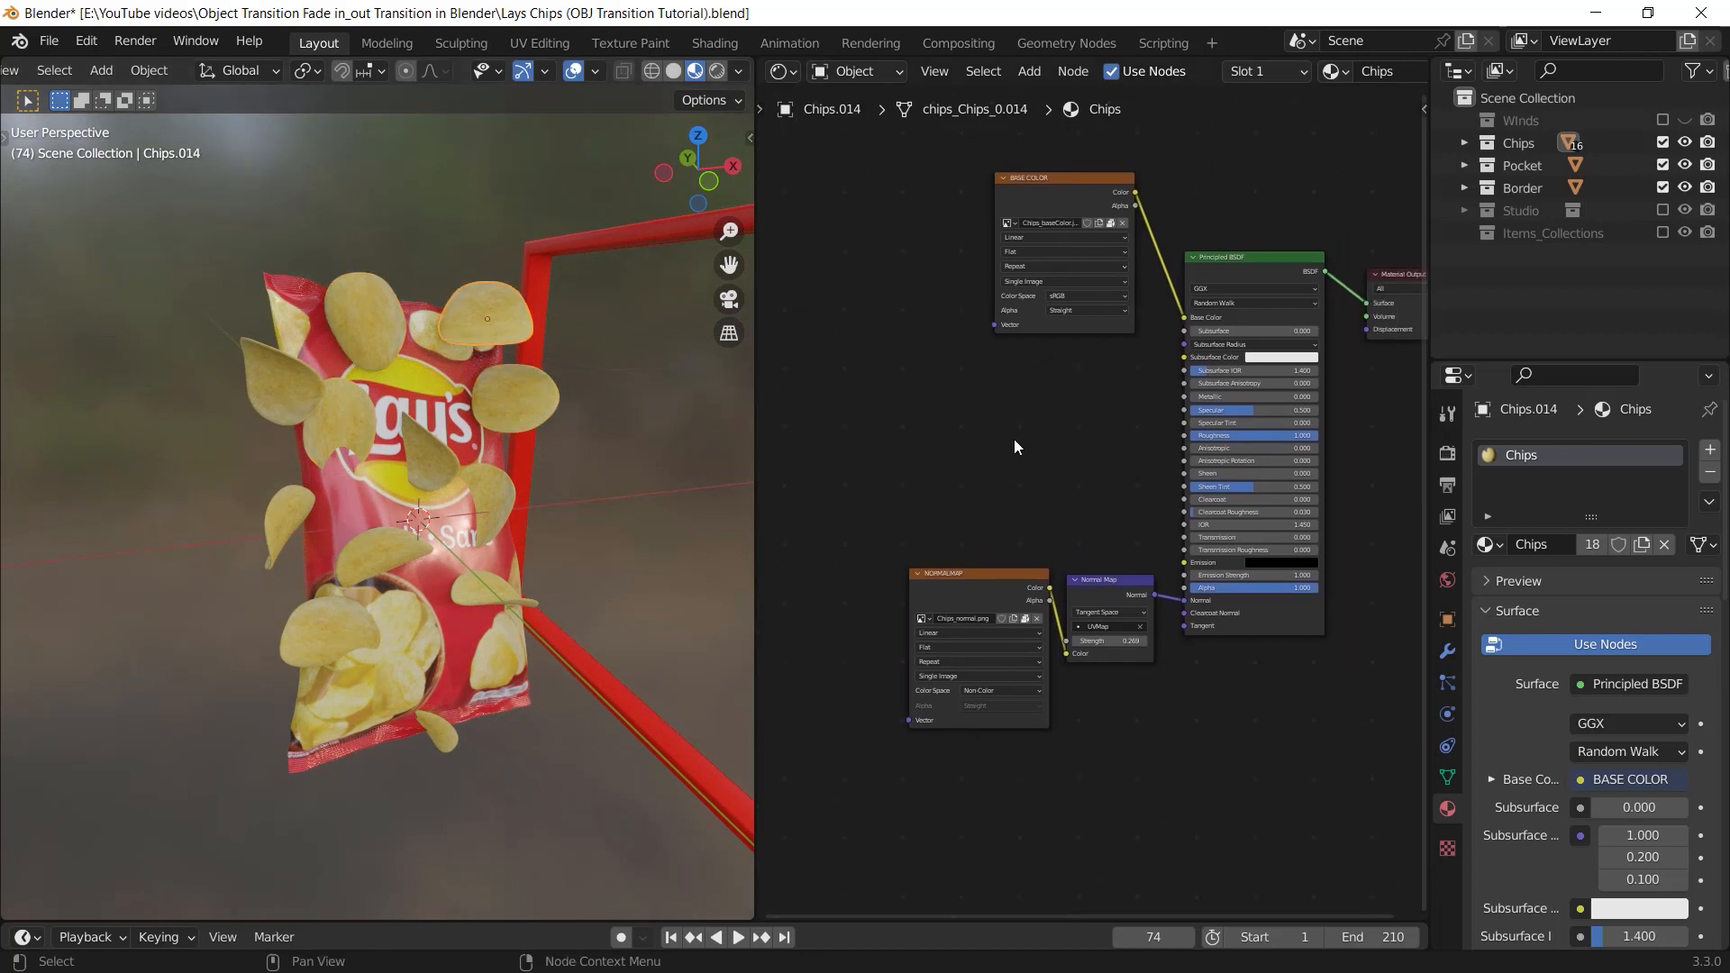
{"action": "middle_click_drag", "start_coordinate": [1015, 441], "coordinate": [1049, 503]}
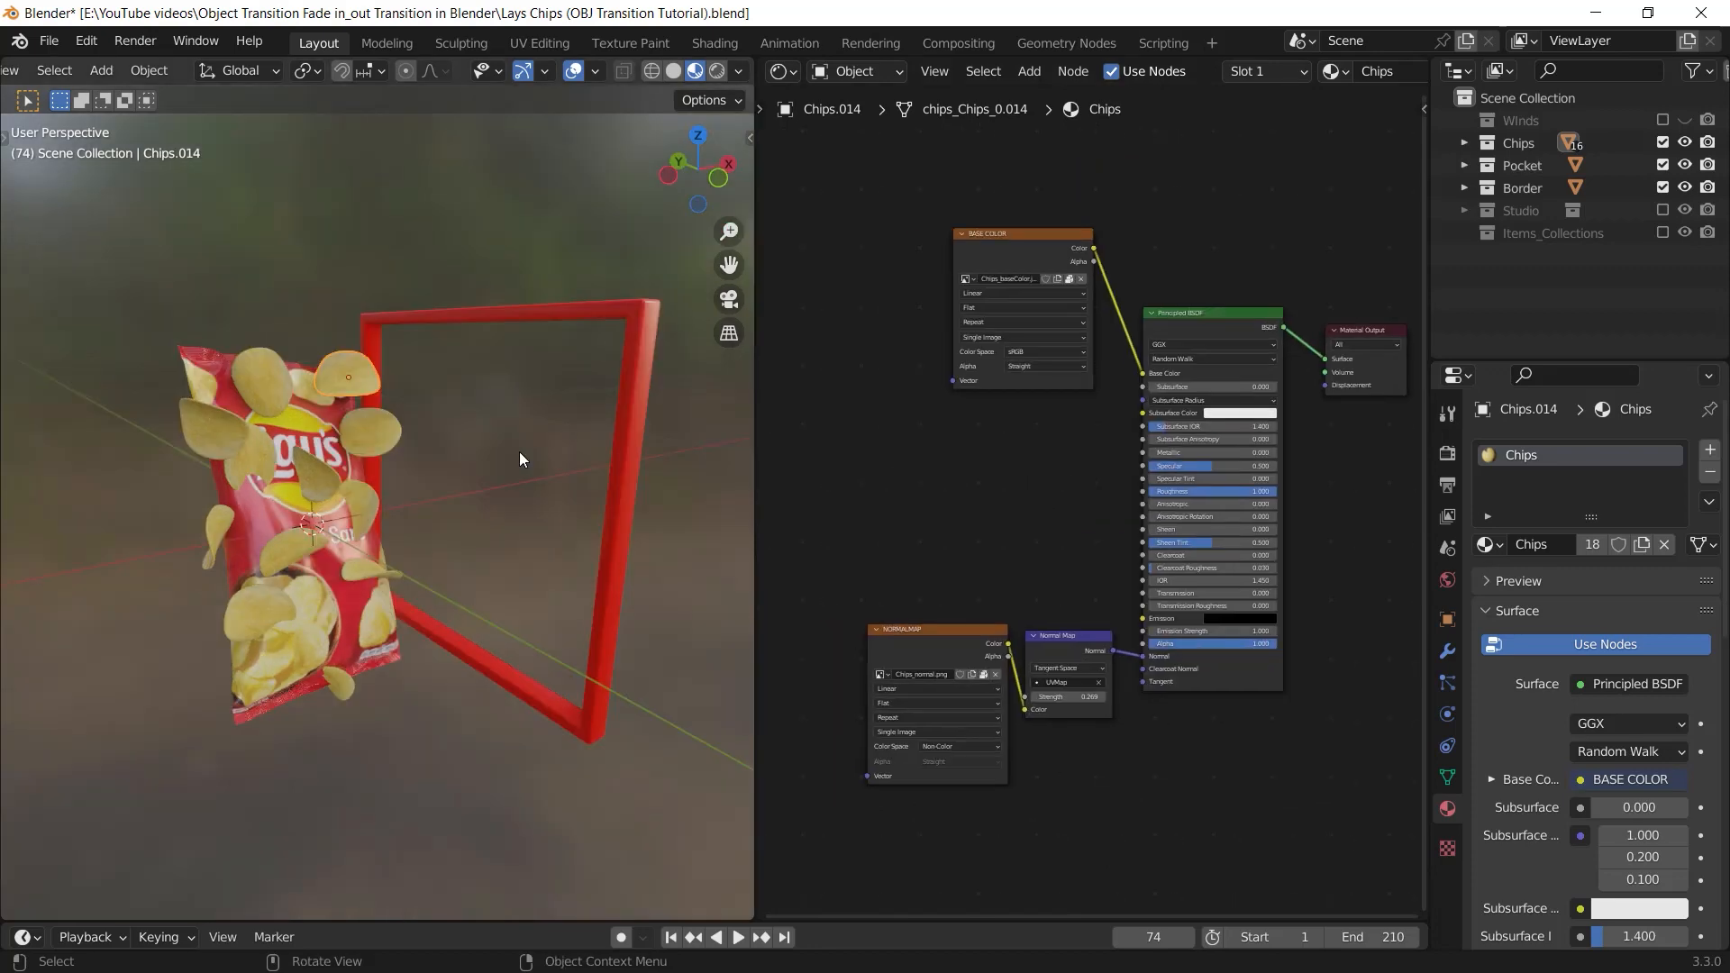
{"action": "middle_click_drag", "start_coordinate": [519, 452], "coordinate": [452, 446]}
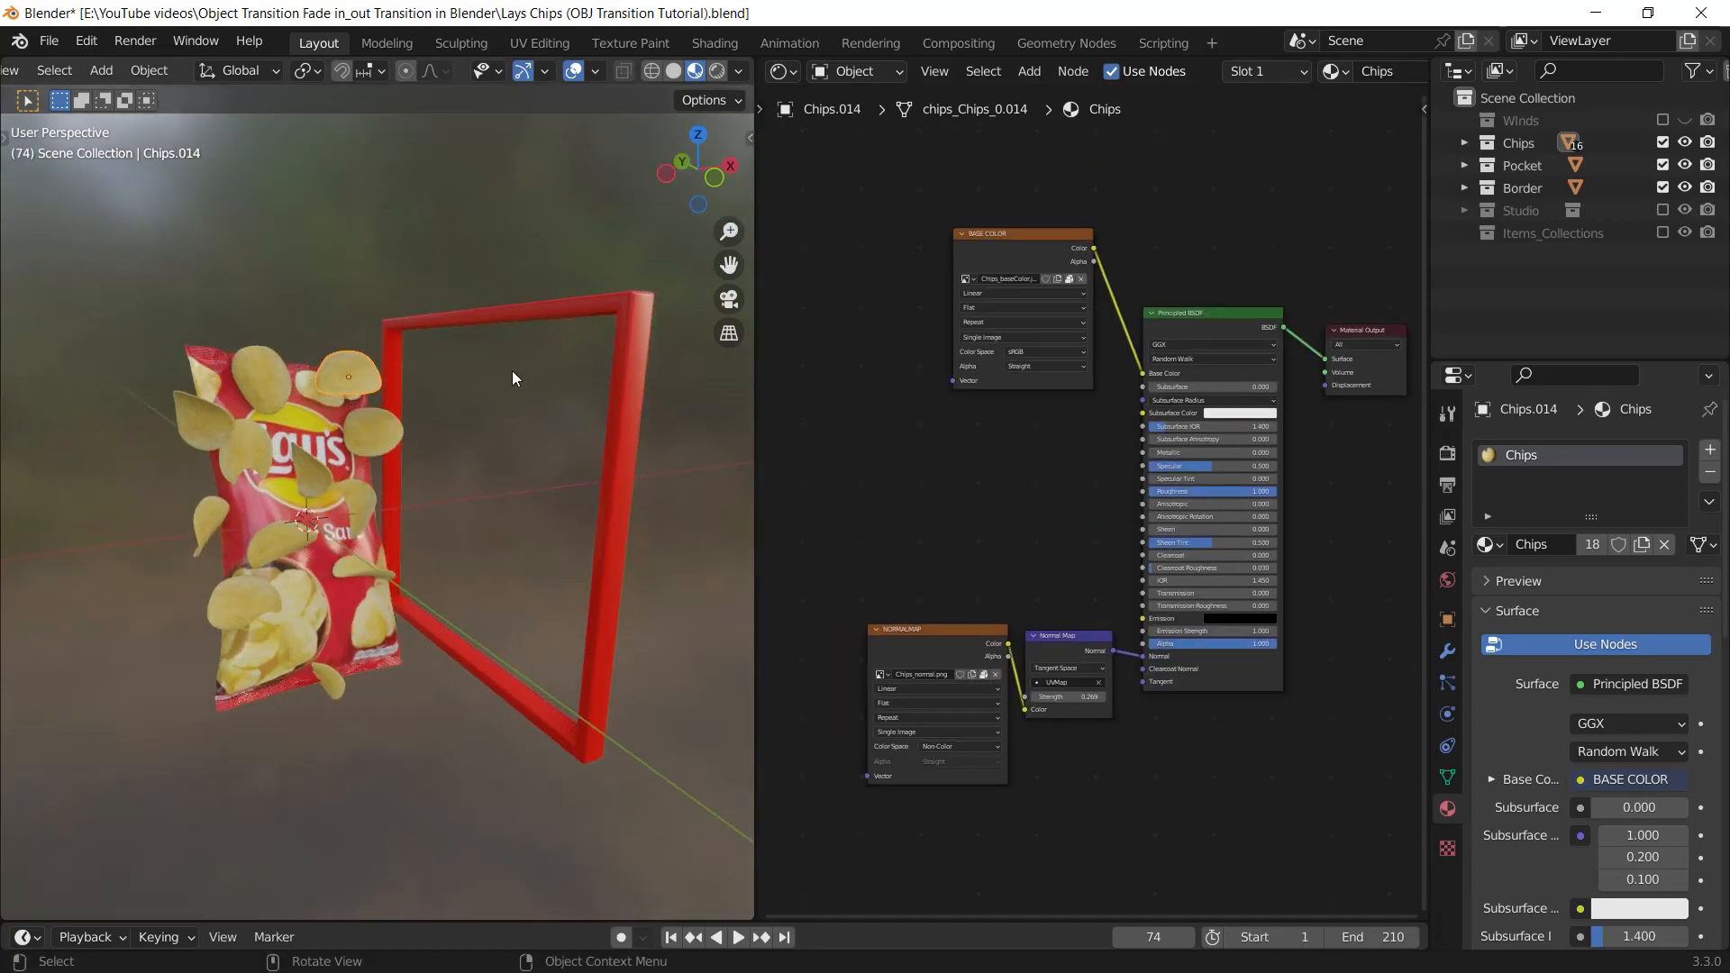
{"action": "mouse_move", "coordinate": [514, 441]}
{"action": "middle_mouse_down"}
{"action": "mouse_move", "coordinate": [478, 457]}
{"action": "mouse_move", "coordinate": [518, 447]}
{"action": "middle_mouse_up"}
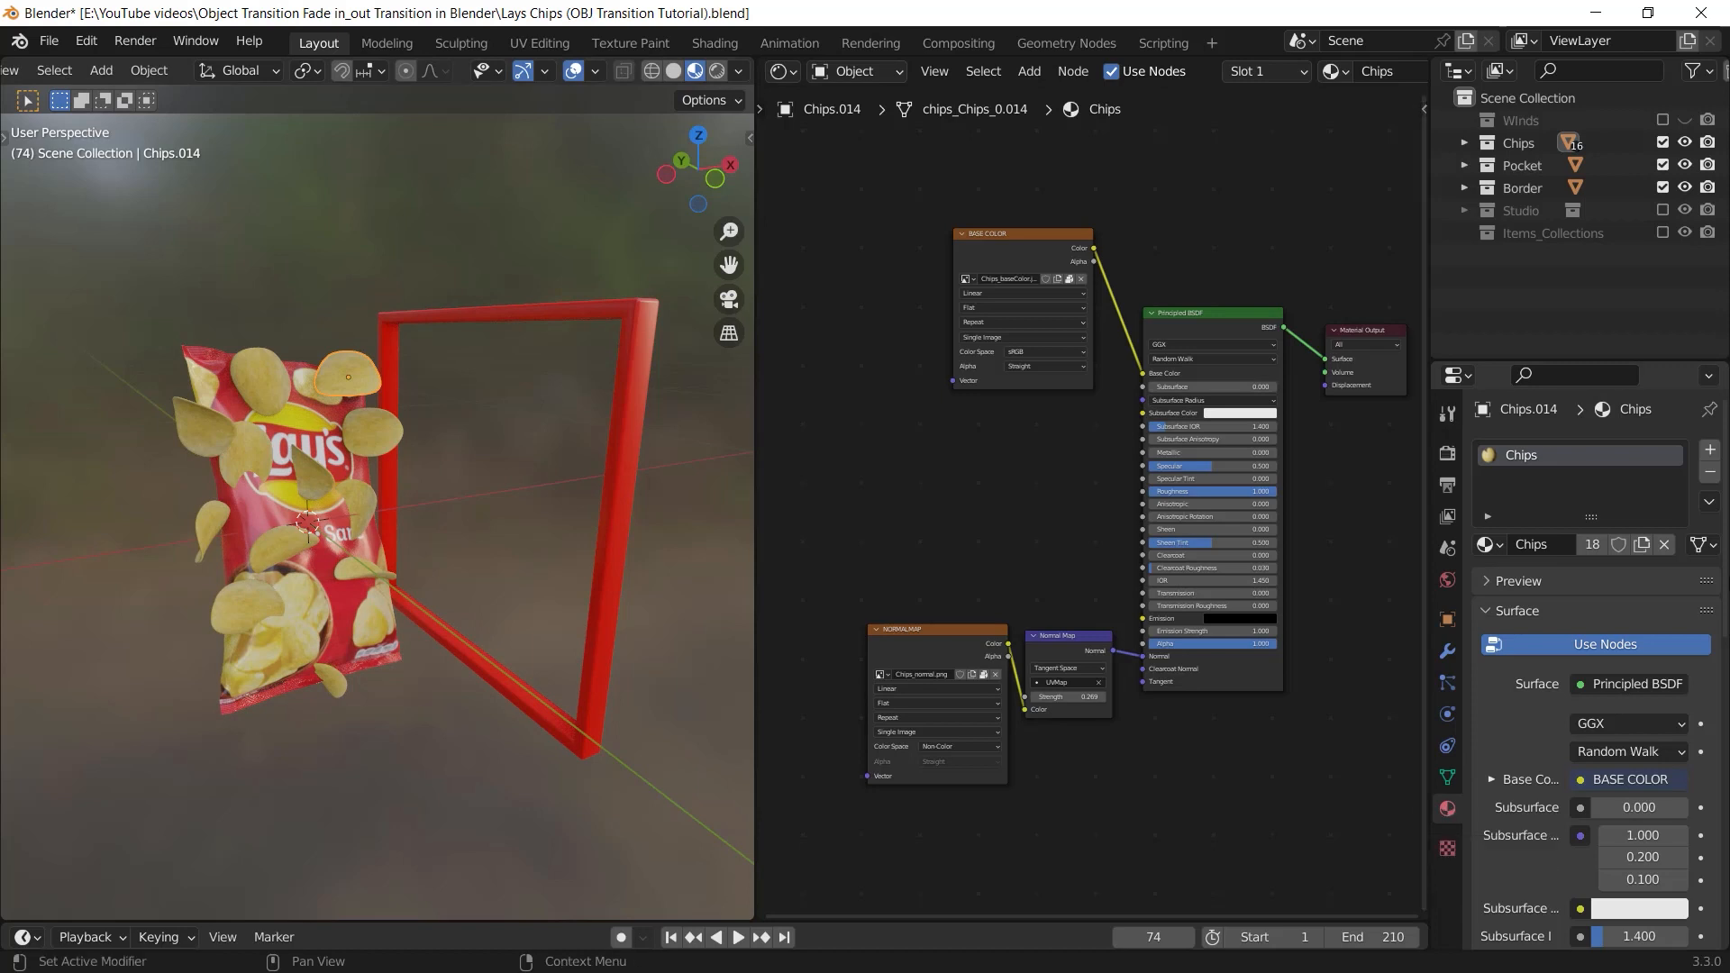
In the Chips material settings, set both Blend Mode and Shadow Mode to Alpha Hashed
{"action": "scroll", "coordinate": [1703, 943], "scroll_direction": "down", "scroll_amount": 15}
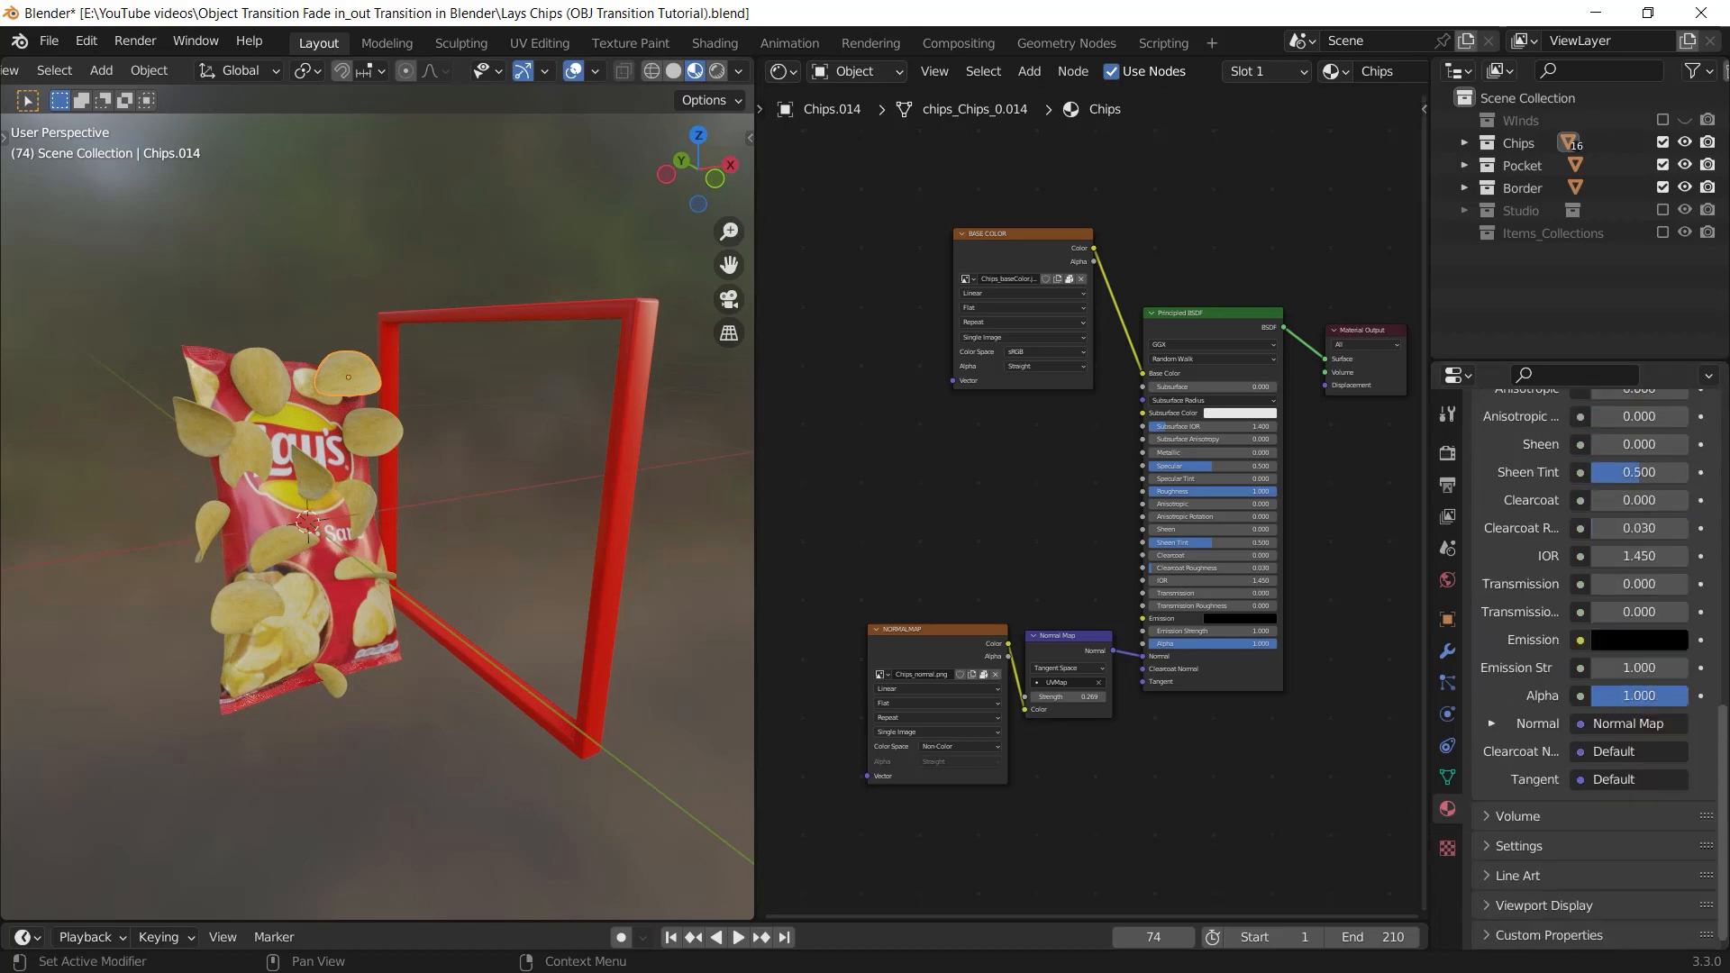
{"action": "left_click", "coordinate": [1519, 859]}
{"action": "scroll", "coordinate": [1582, 801], "scroll_direction": "down", "scroll_amount": 6}
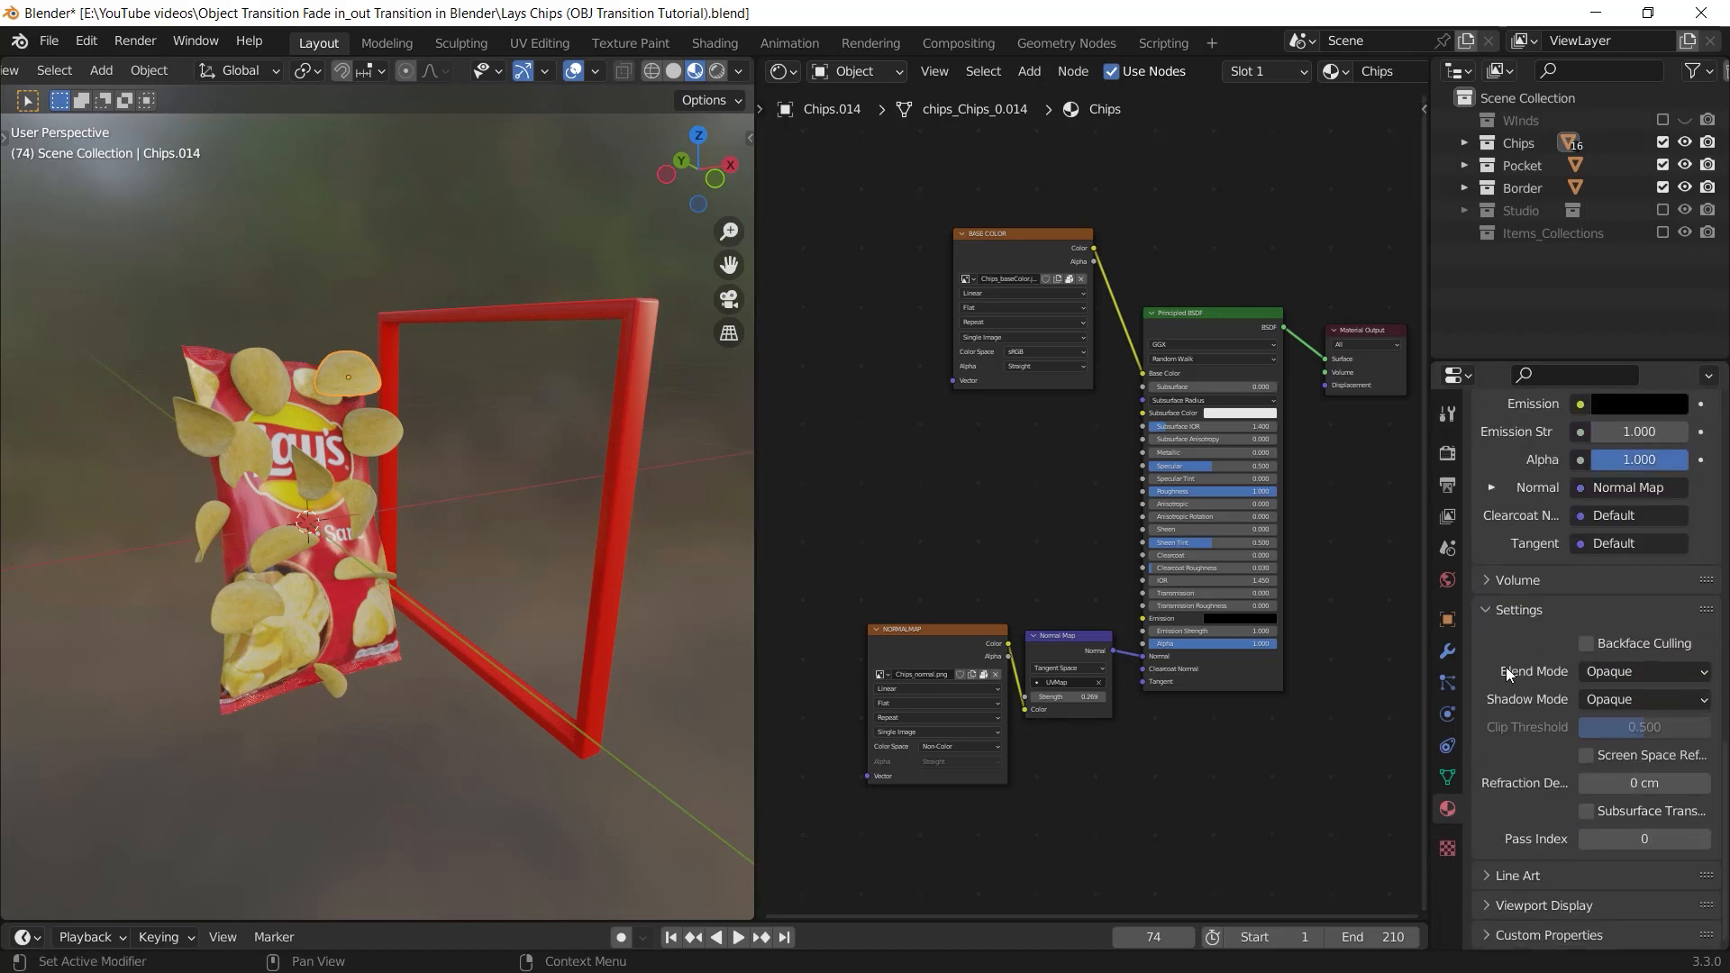
{"action": "left_click", "coordinate": [1624, 680]}
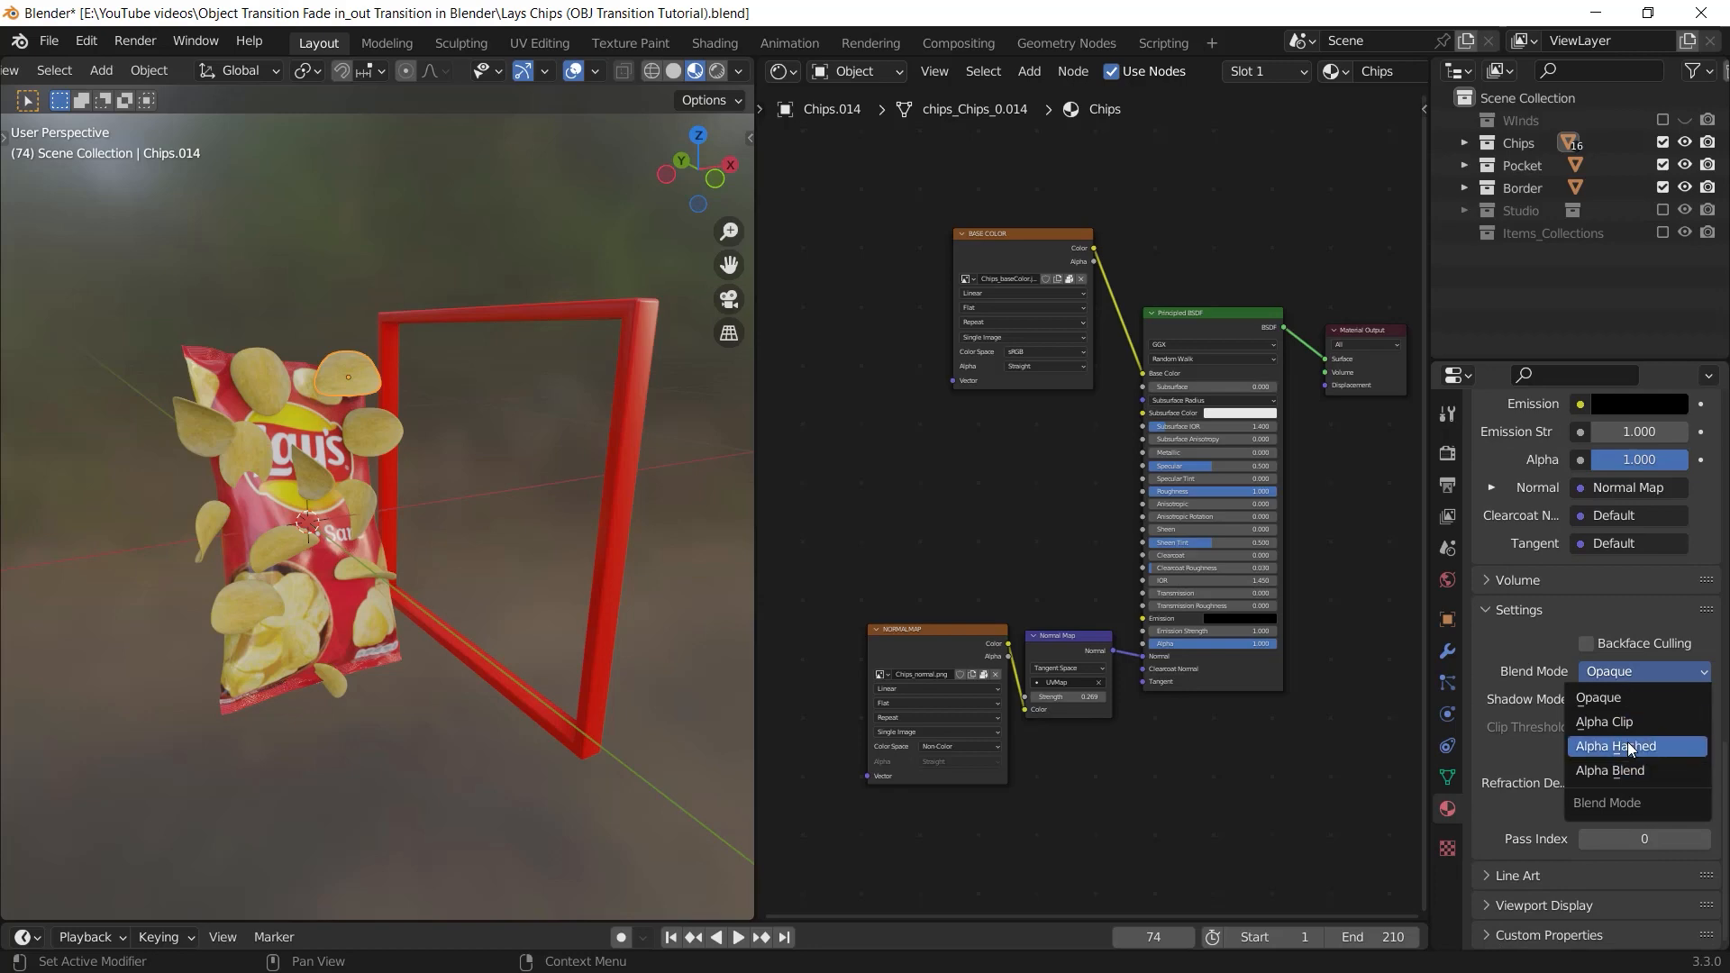
{"action": "left_click", "coordinate": [1630, 748]}
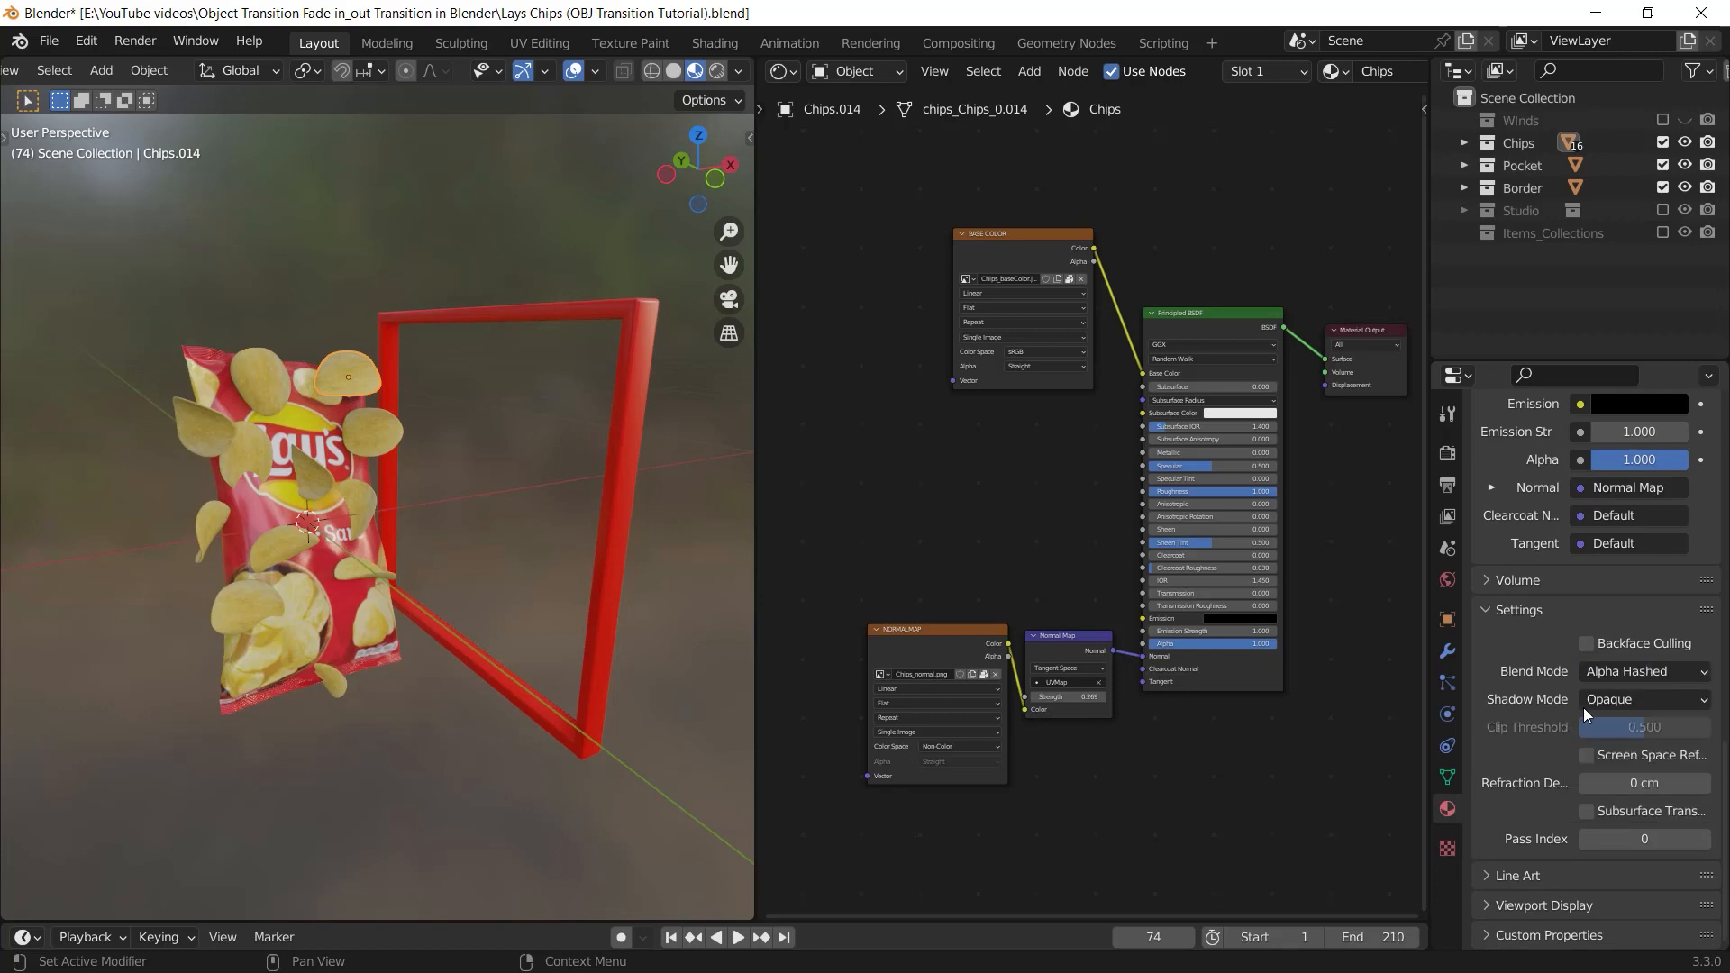
{"action": "left_click", "coordinate": [1585, 703]}
{"action": "left_click", "coordinate": [1610, 797]}
Select the chips bag and set its Artwork_Guide material's Blend Mode and Shadow Mode to Alpha Hashed
{"action": "middle_click_drag", "start_coordinate": [666, 595], "coordinate": [635, 579]}
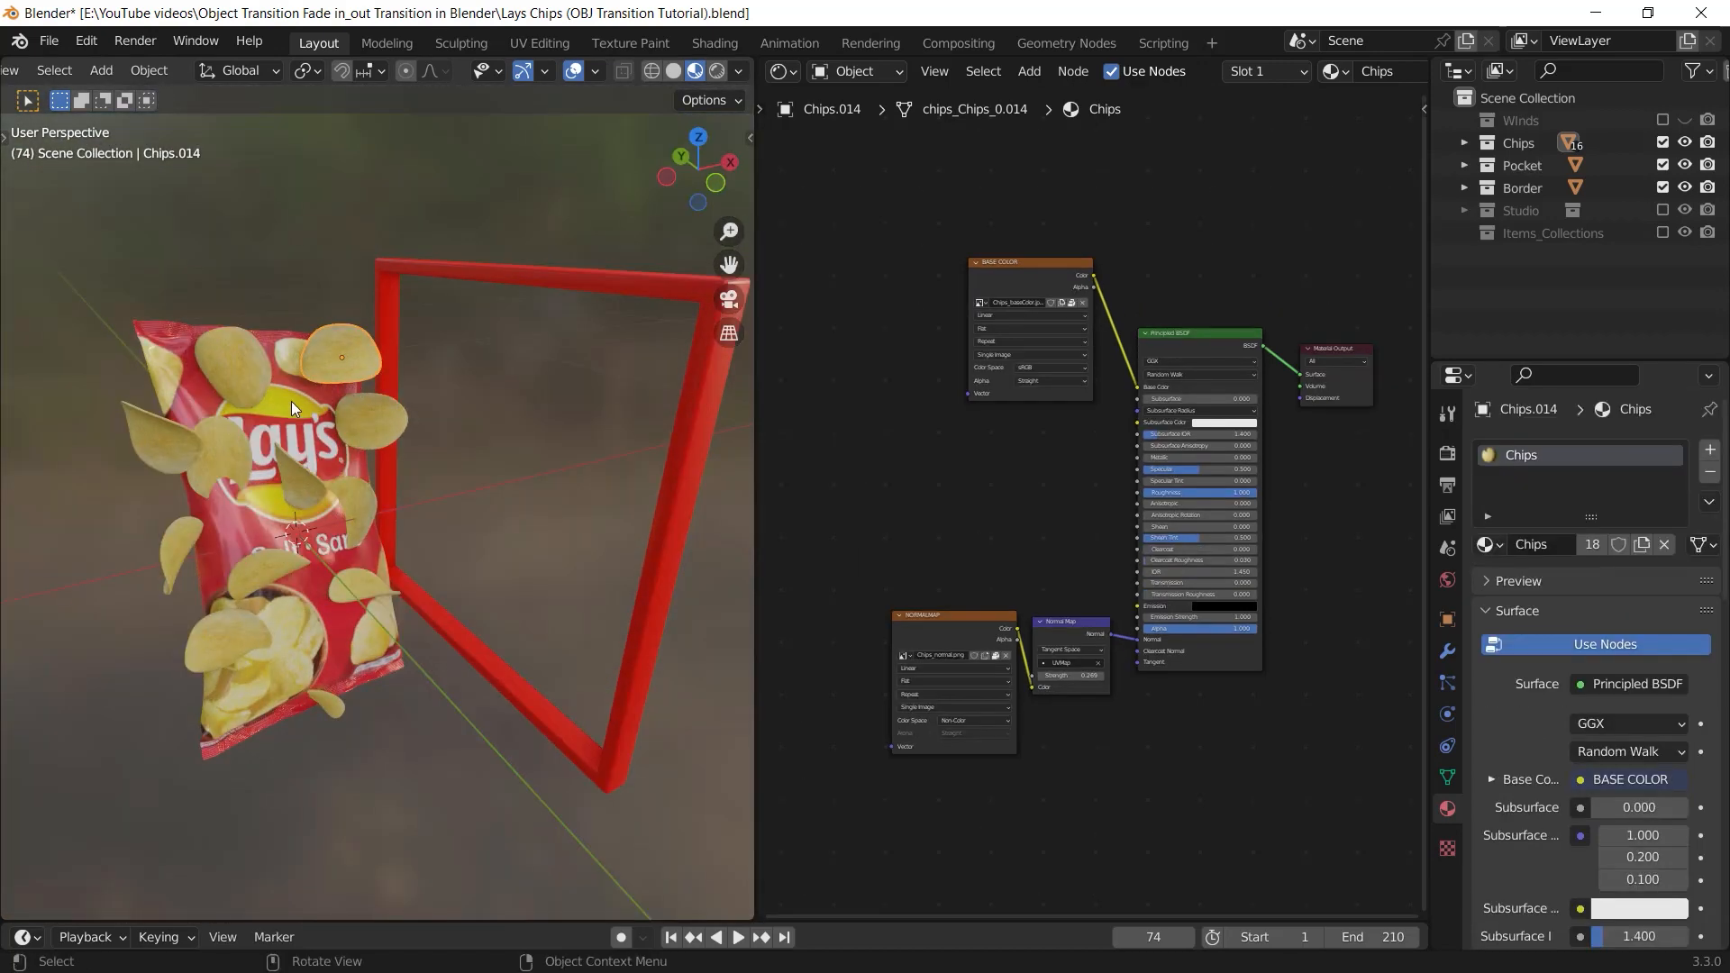
{"action": "left_click", "coordinate": [299, 422]}
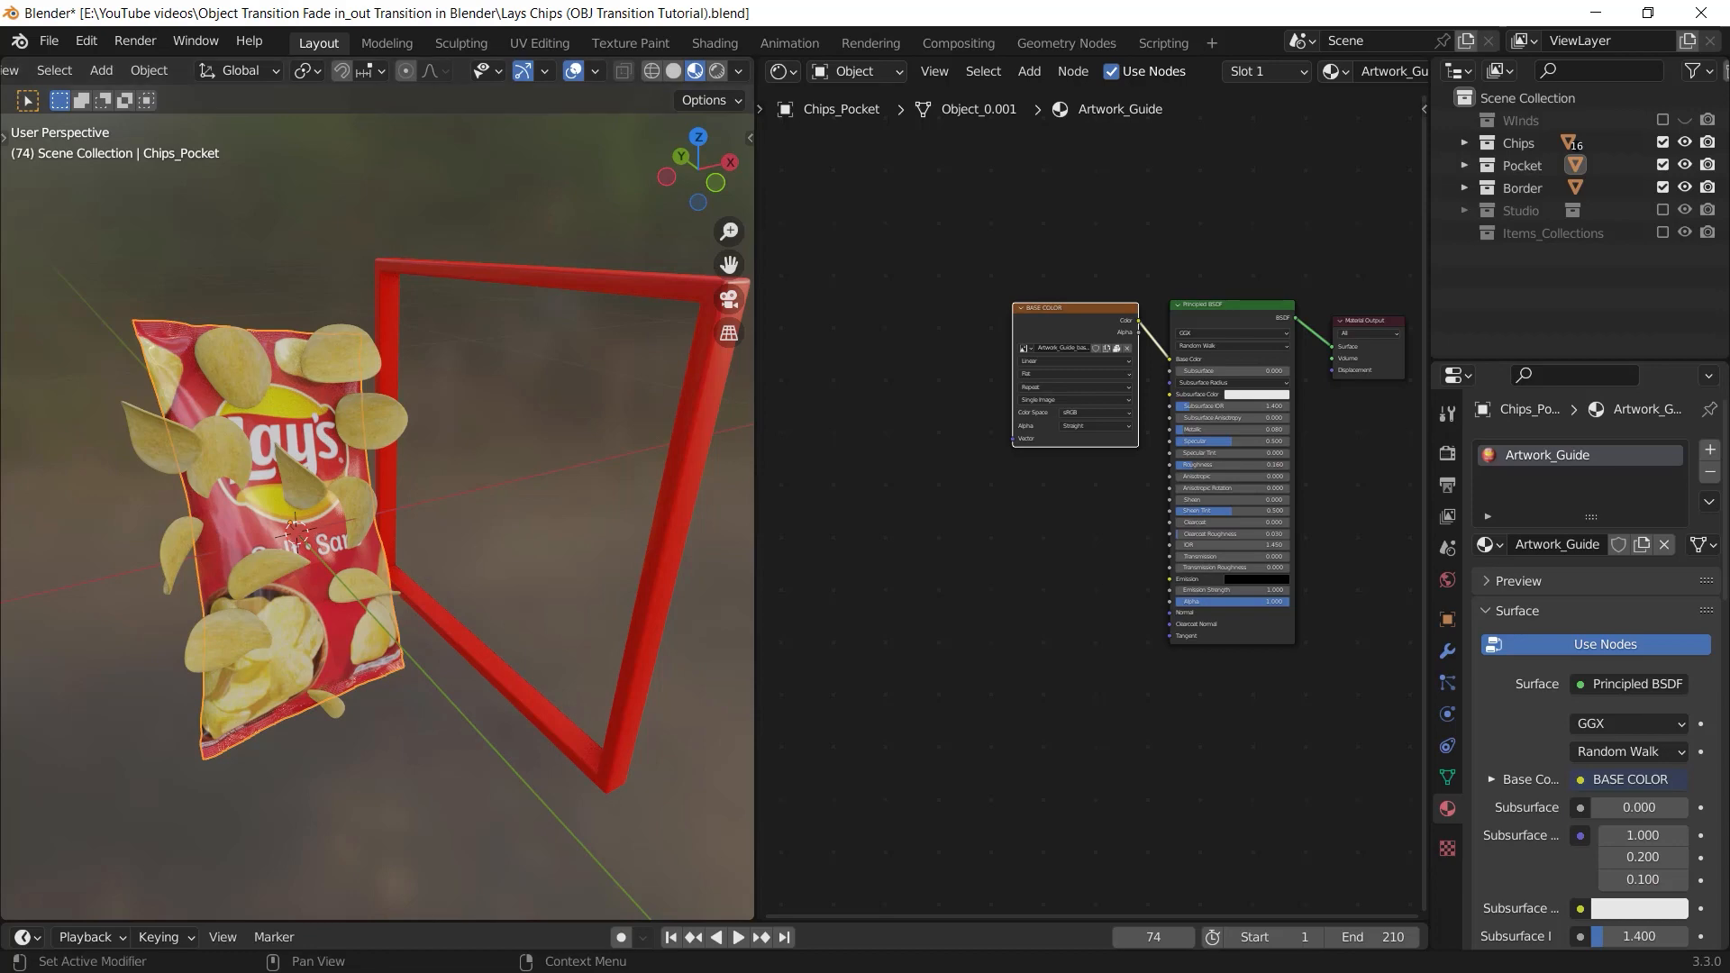
{"action": "scroll", "coordinate": [1596, 585], "scroll_direction": "down", "scroll_amount": 10}
{"action": "scroll", "coordinate": [1671, 792], "scroll_direction": "down", "scroll_amount": 5}
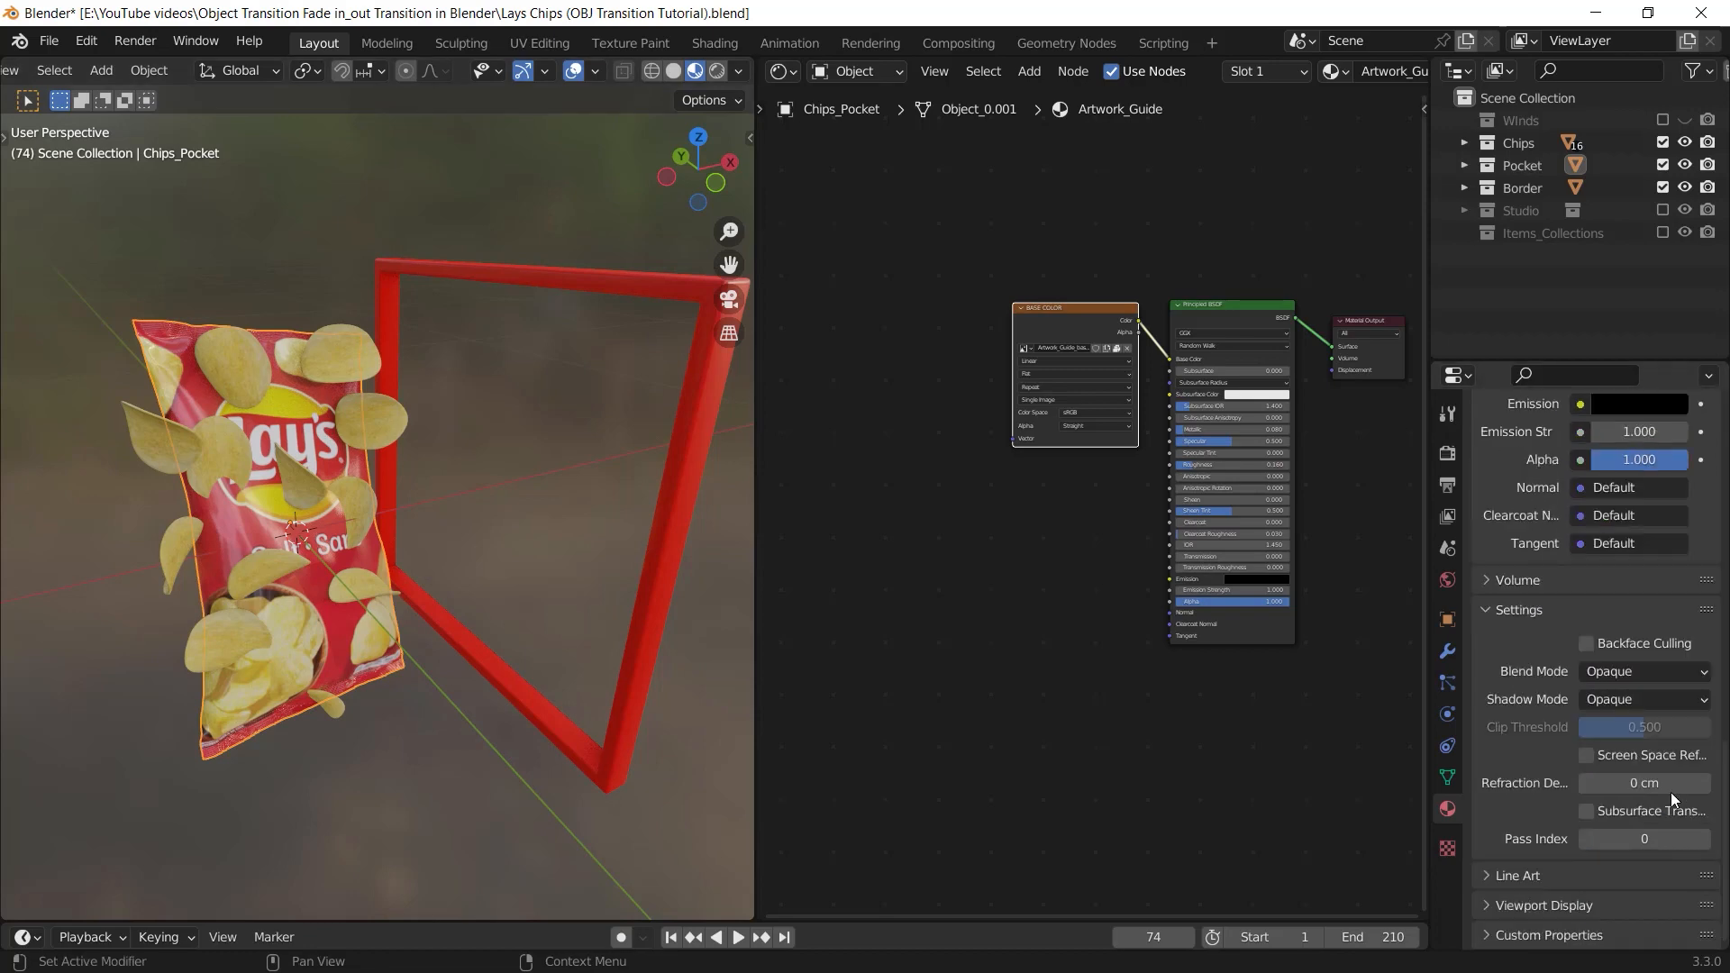
{"action": "left_click", "coordinate": [1661, 680]}
{"action": "left_click", "coordinate": [1633, 744]}
{"action": "left_click", "coordinate": [1639, 695]}
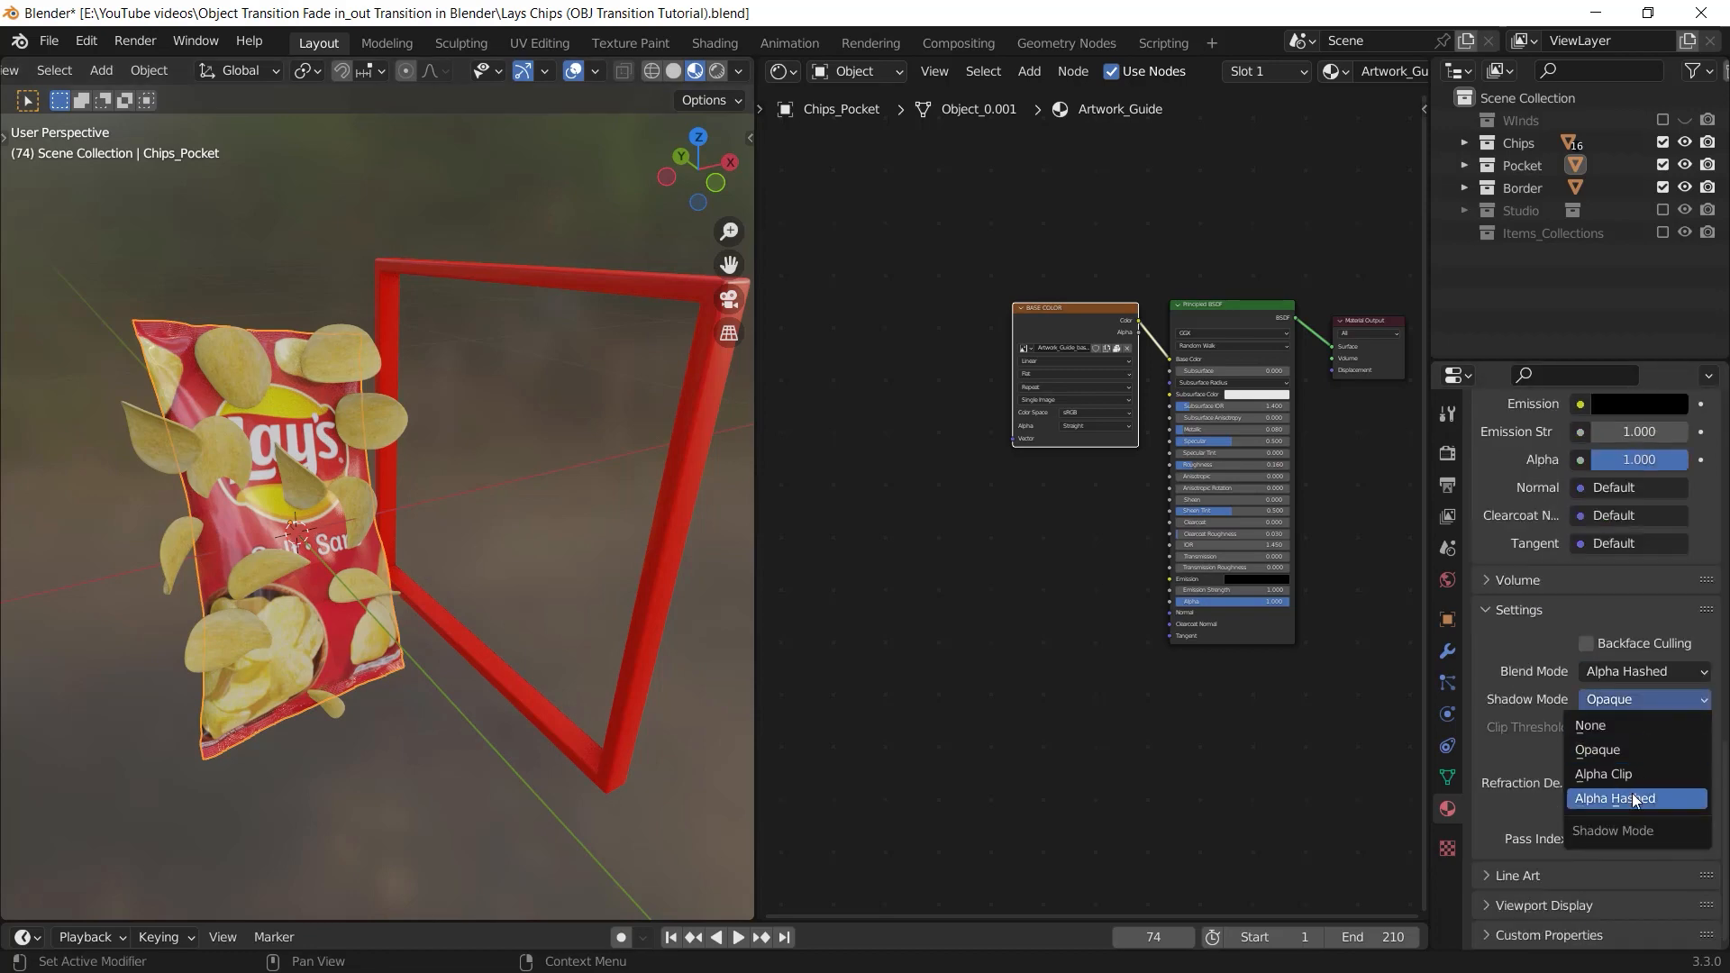
{"action": "left_click", "coordinate": [1631, 798]}
Add a Gradient Texture node to the chips bag's material and place it below the BASE COLOR node
{"action": "left_click", "coordinate": [663, 555]}
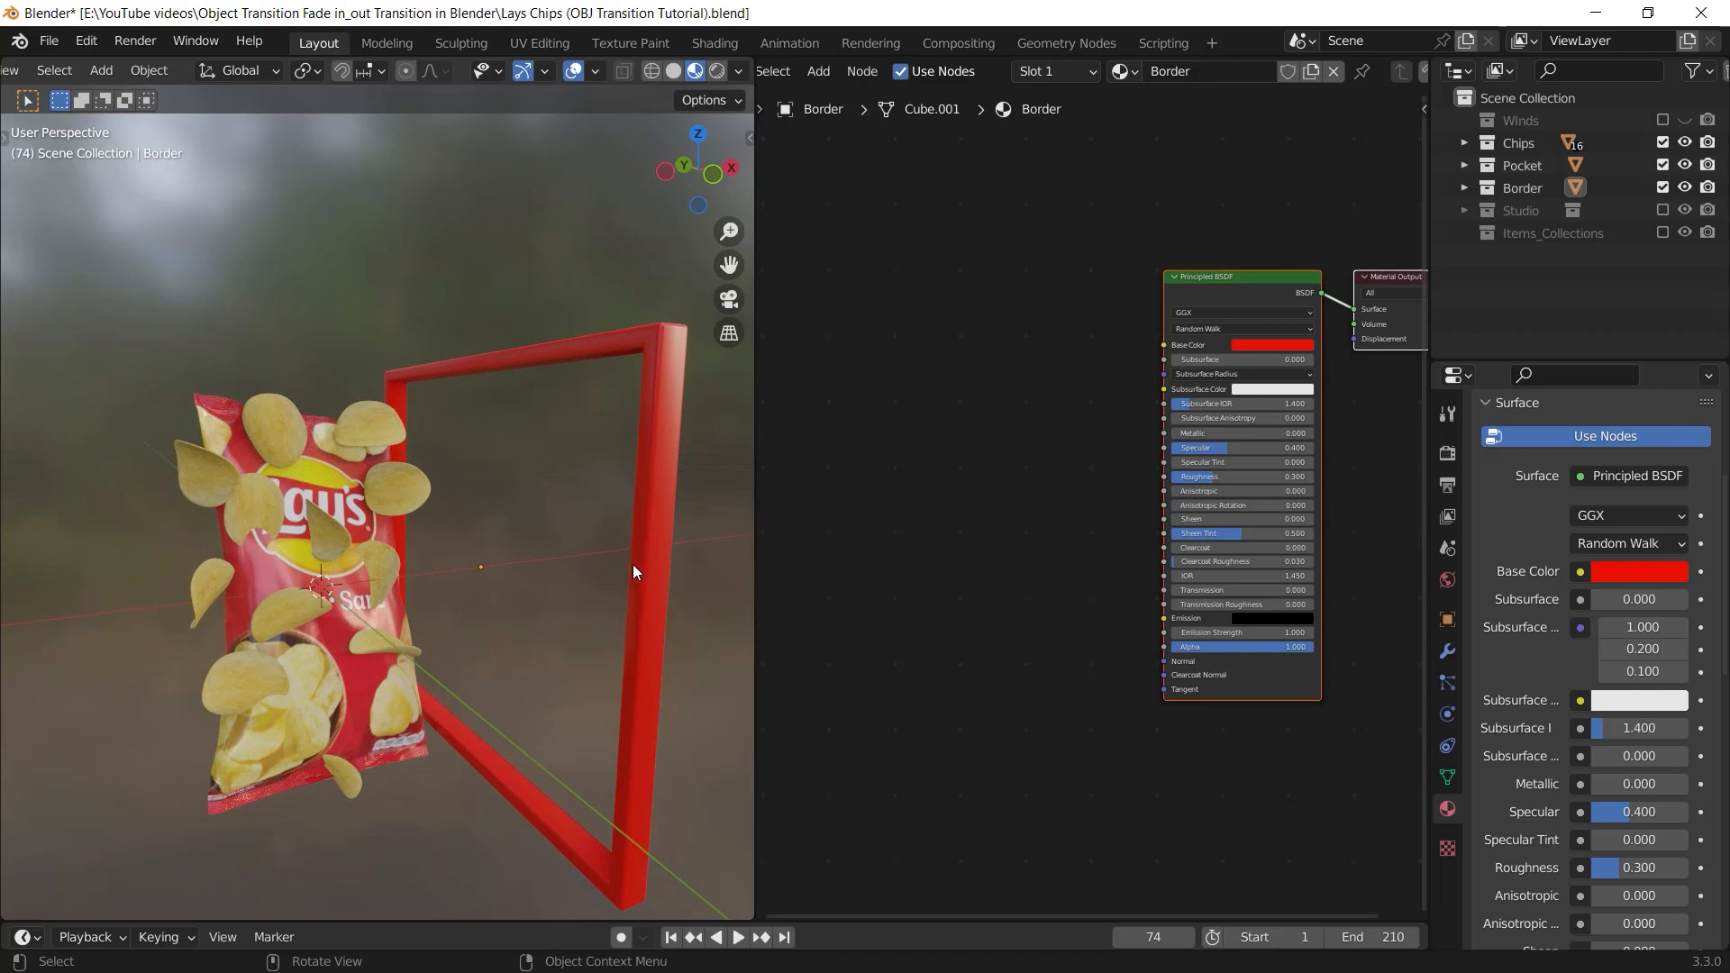
{"action": "middle_click_drag", "start_coordinate": [535, 538], "coordinate": [542, 559]}
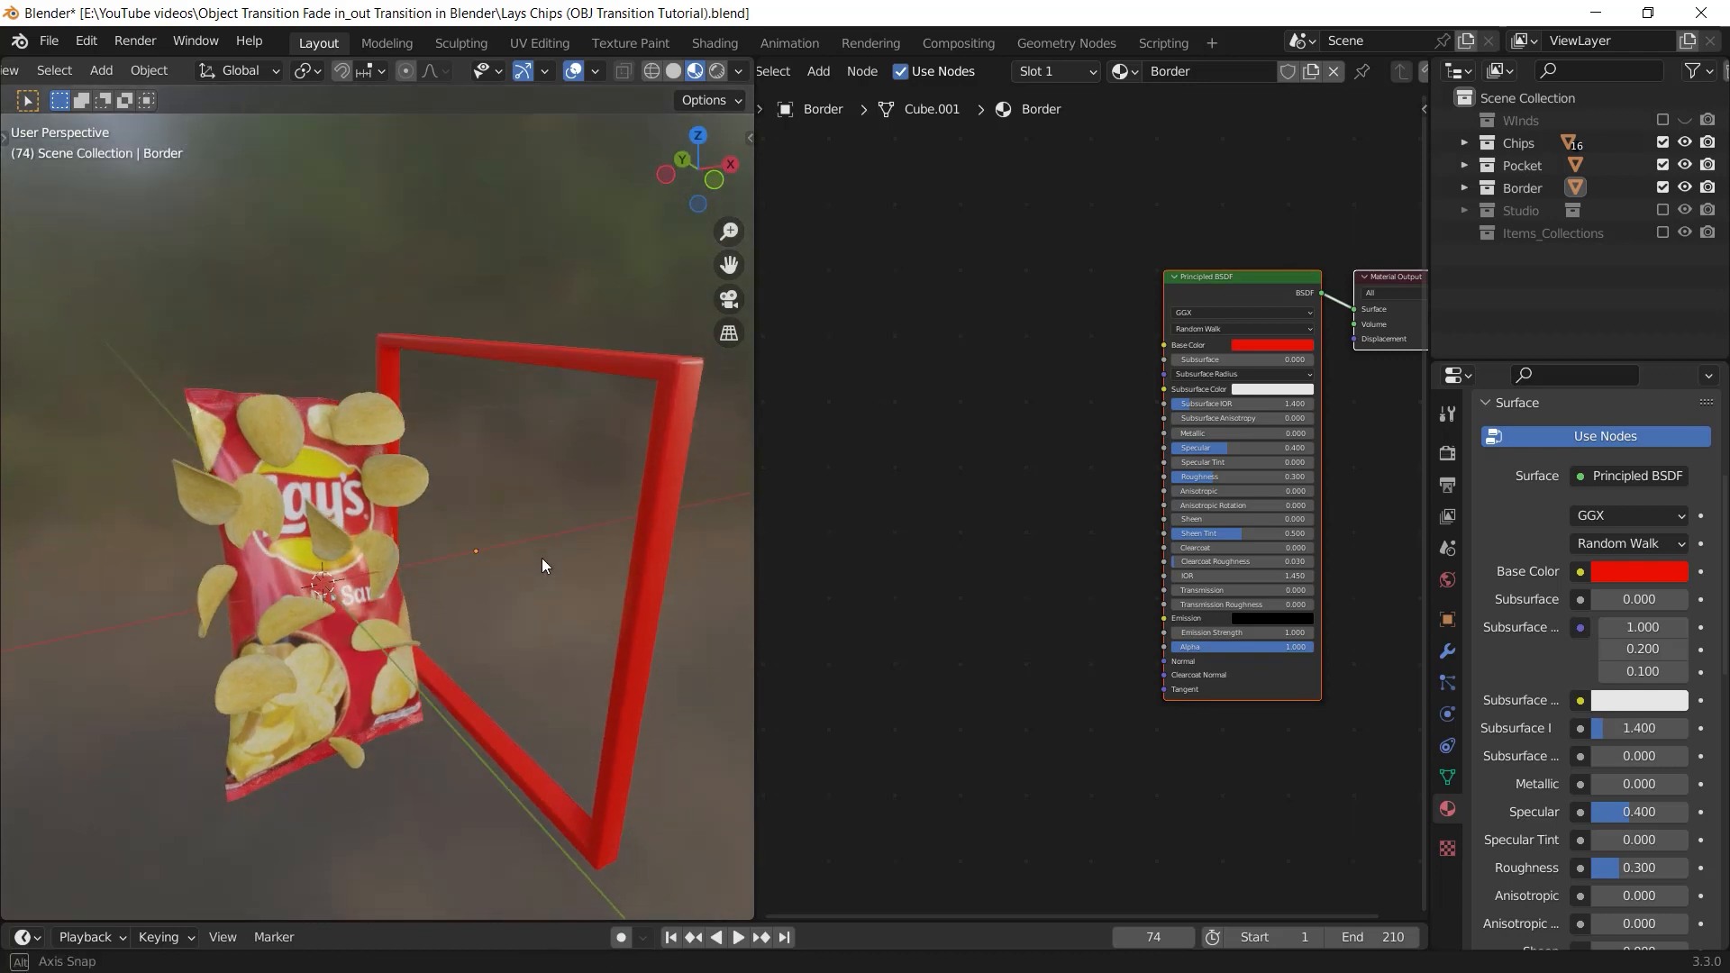
{"action": "left_click", "coordinate": [334, 471]}
{"action": "scroll", "coordinate": [1098, 536], "scroll_direction": "up", "scroll_amount": 3}
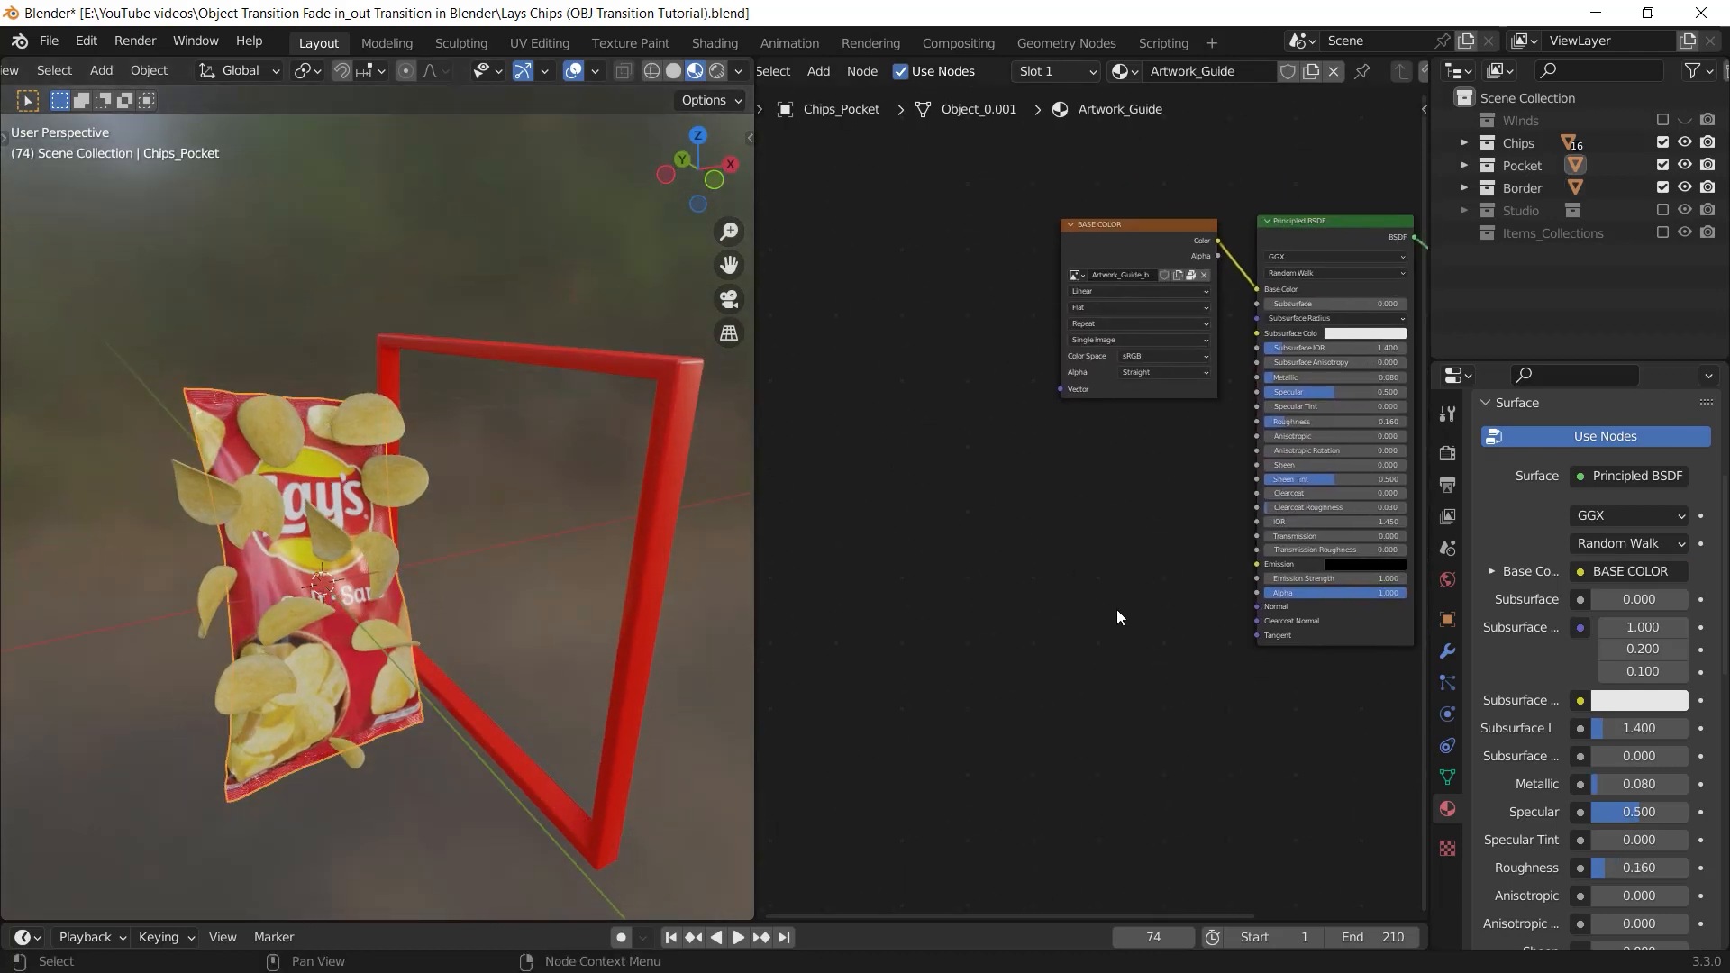
{"action": "key", "text": "shift+a"}
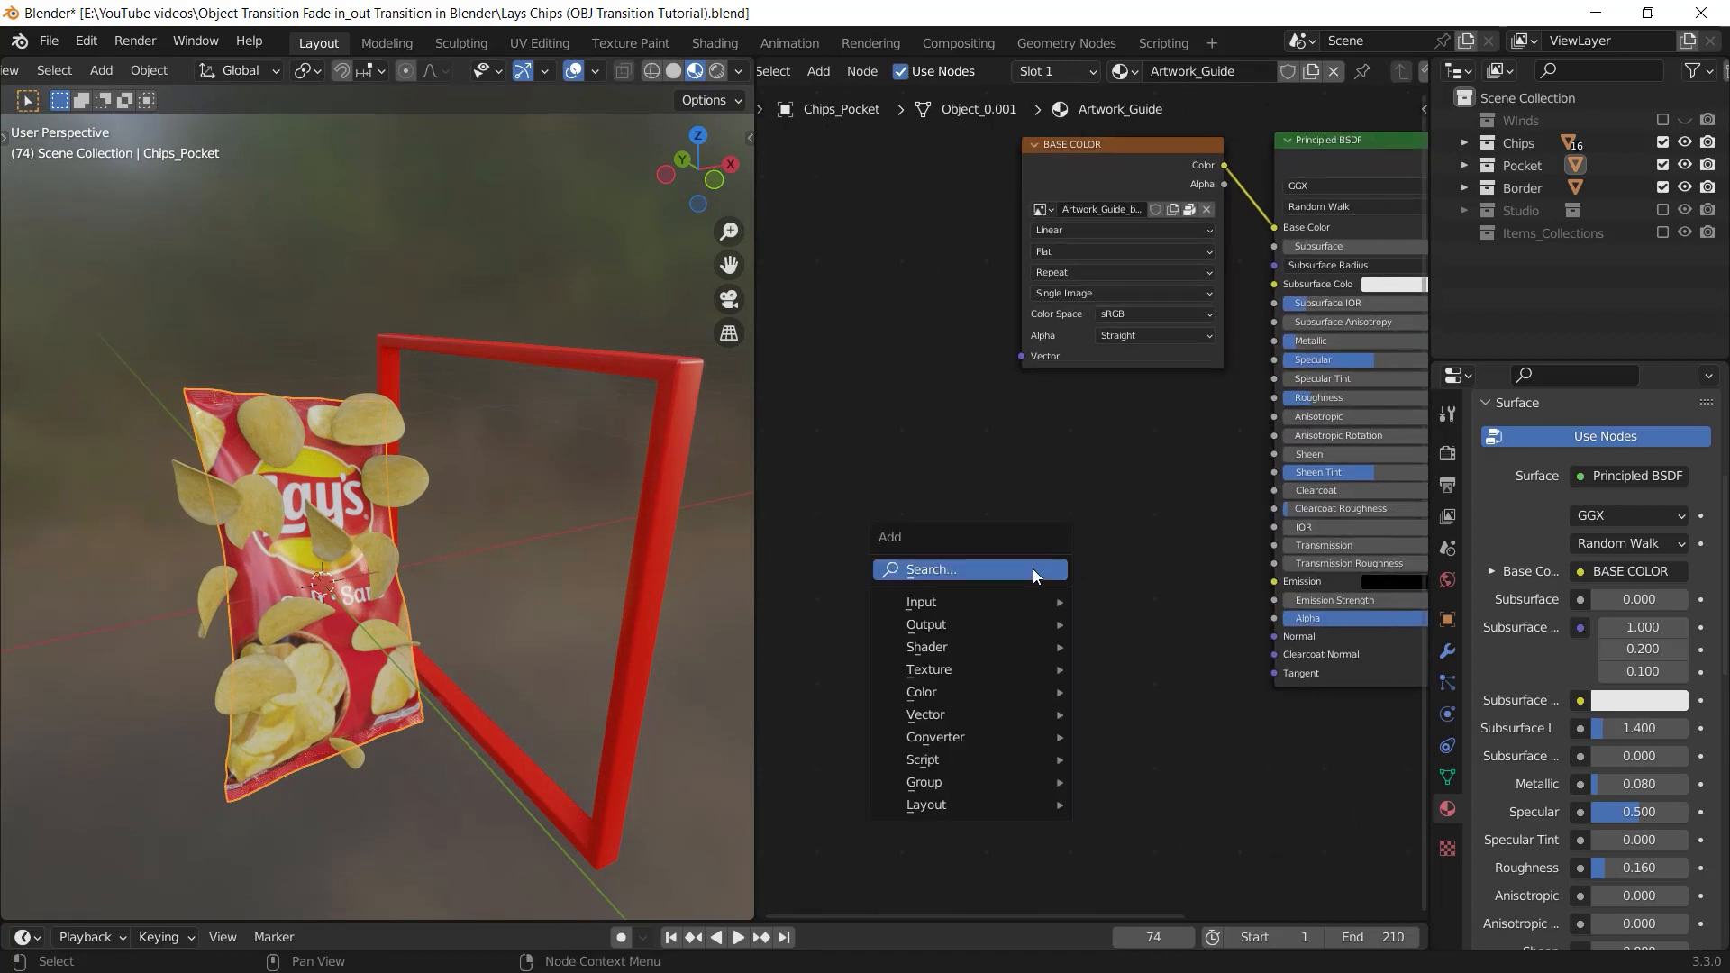
{"action": "left_click", "coordinate": [939, 563]}
{"action": "type", "text": "gradi"}
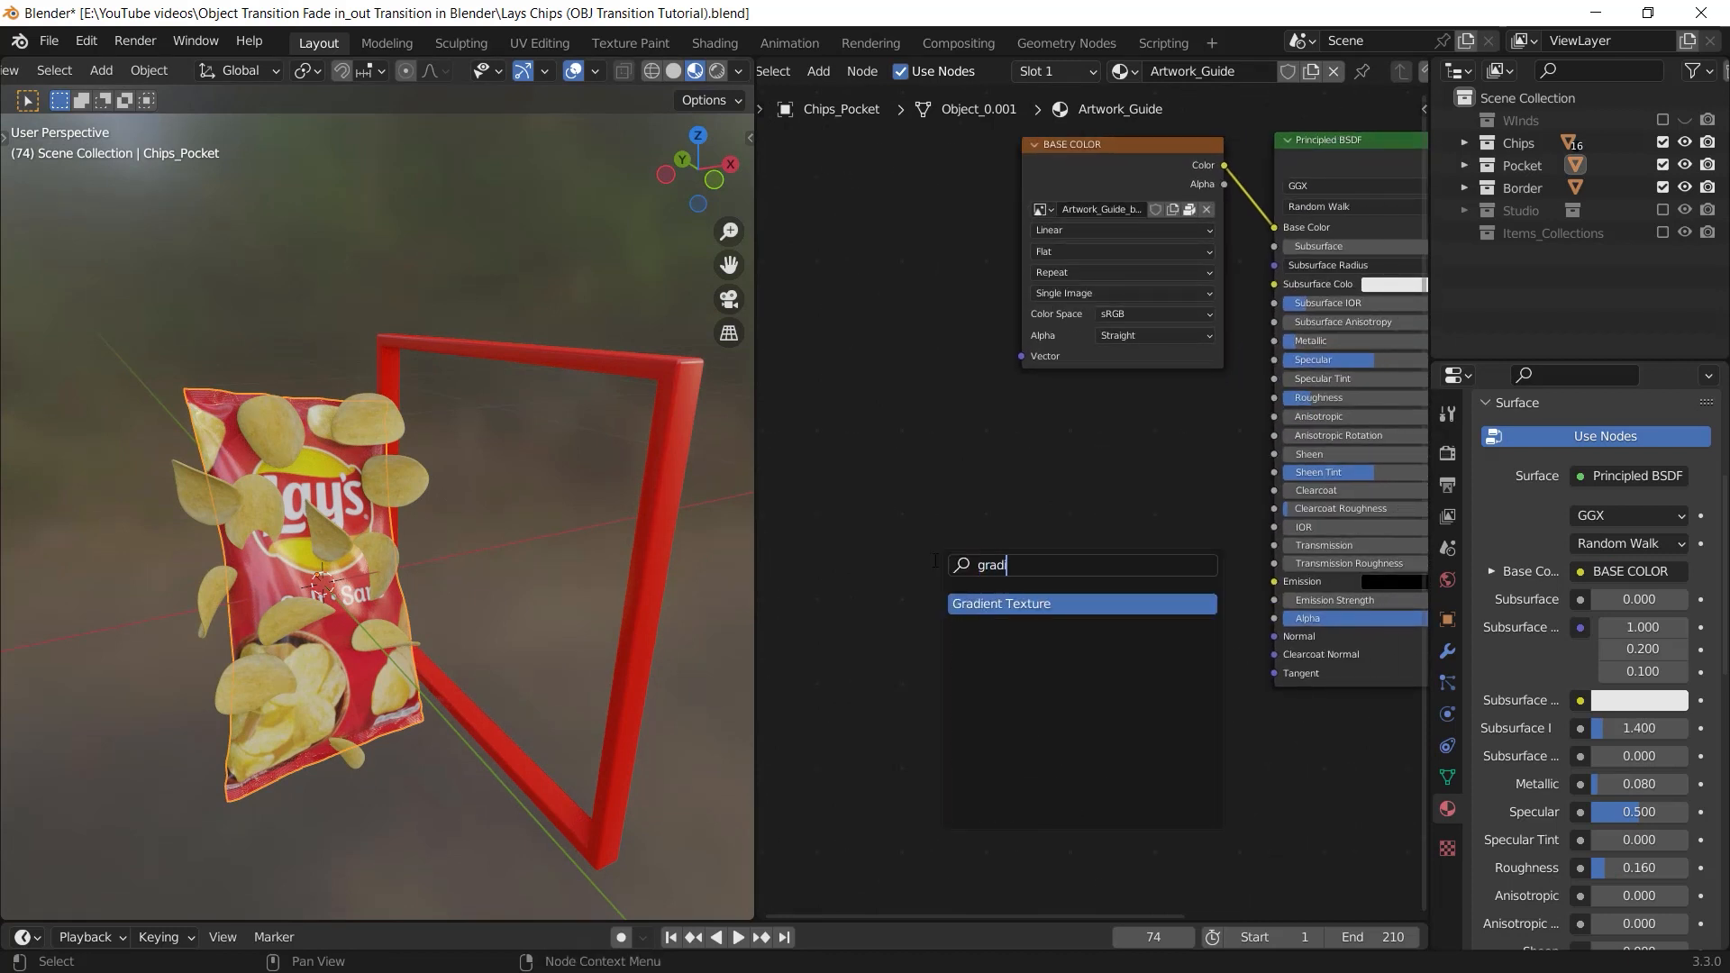
{"action": "key", "text": "Return"}
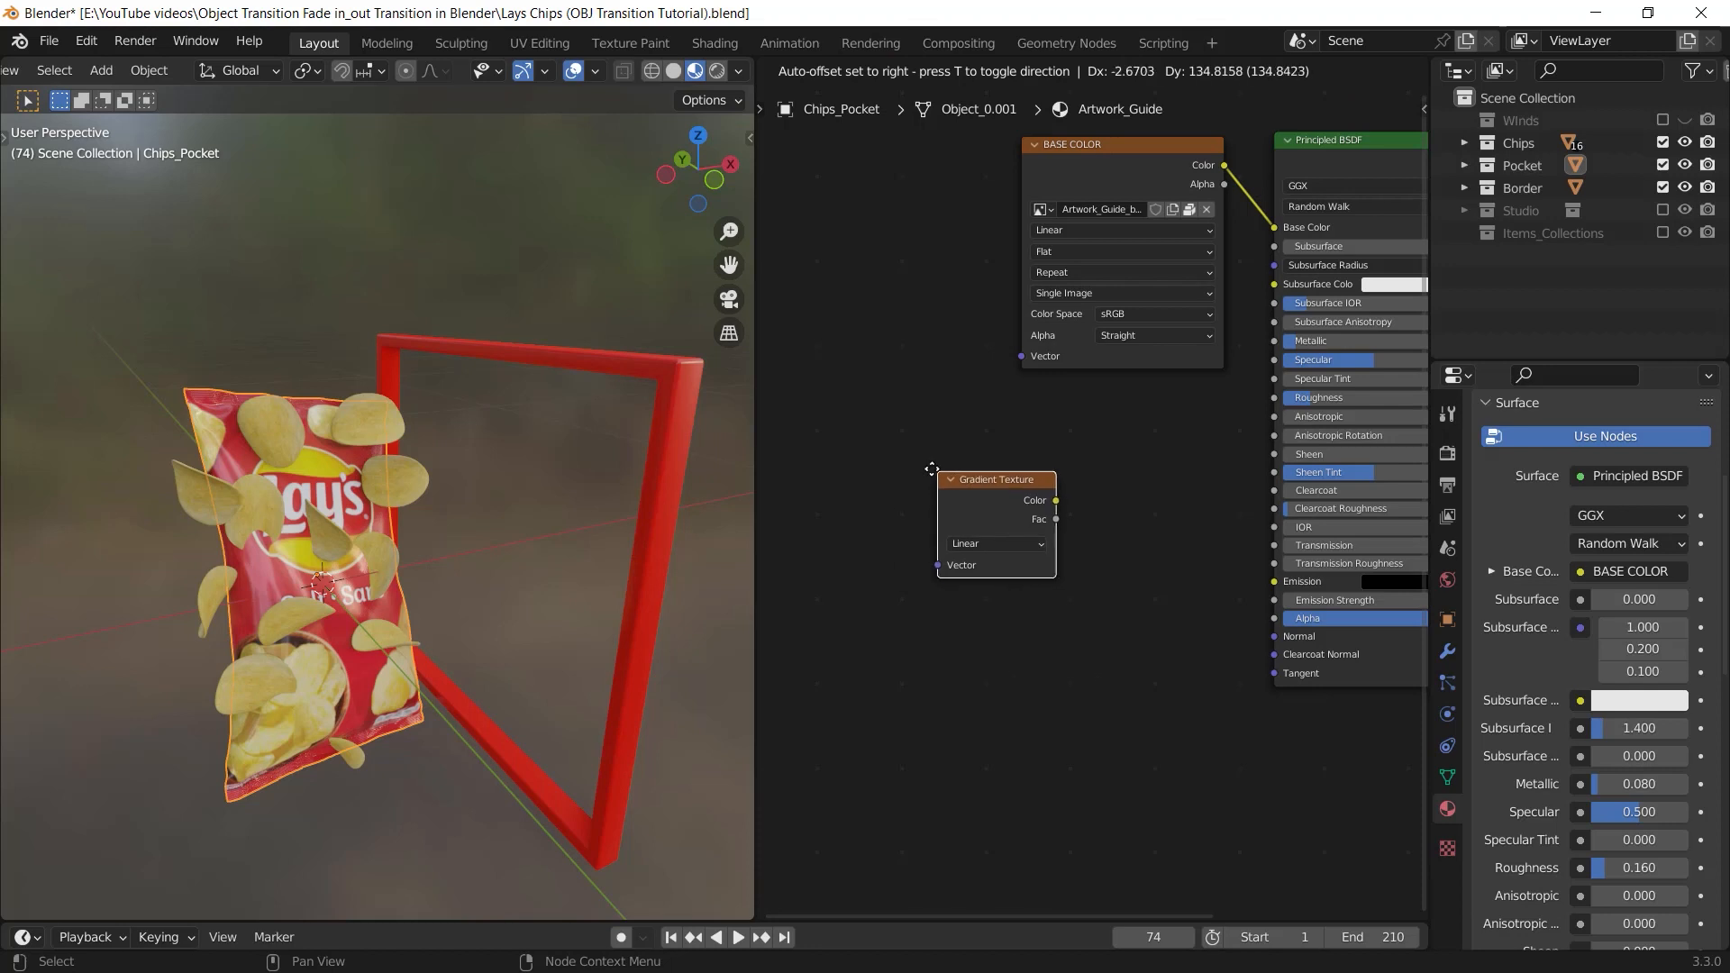
{"action": "left_click", "coordinate": [946, 481]}
{"action": "middle_click_drag", "start_coordinate": [946, 480], "coordinate": [965, 472]}
{"action": "middle_click_drag", "start_coordinate": [1077, 557], "coordinate": [1045, 573]}
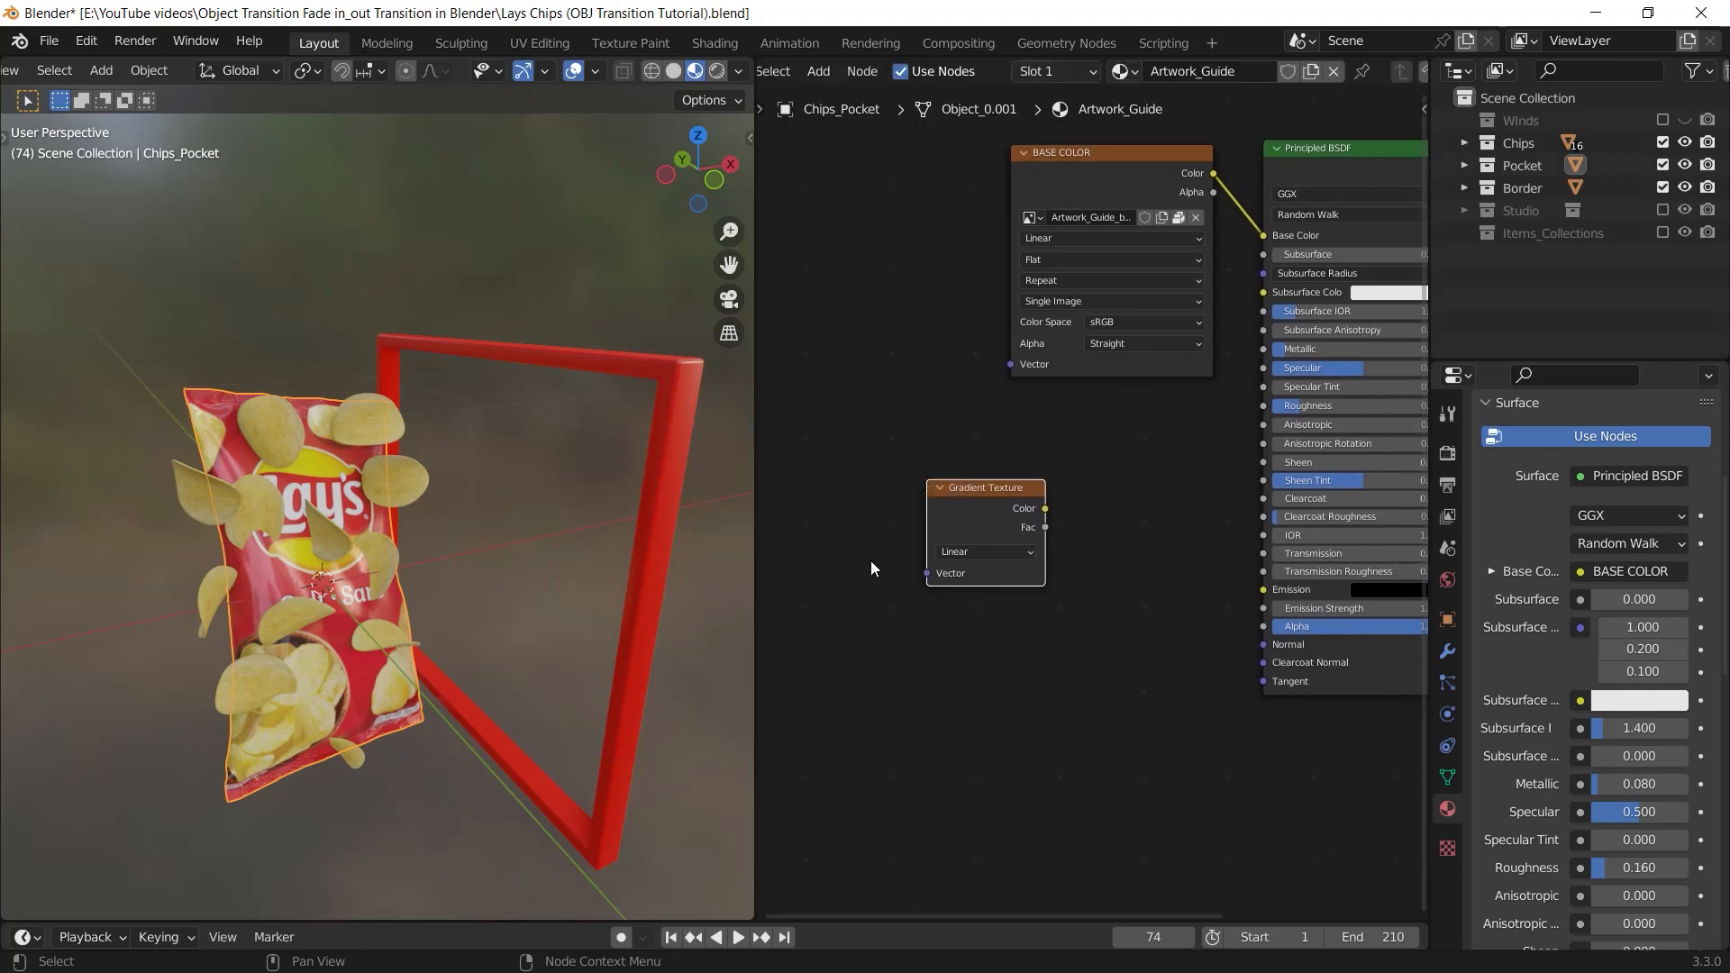
Search the add-on preferences for "nod", disable Node Wrangler and enable it again
{"action": "left_click", "coordinate": [85, 42]}
{"action": "left_click", "coordinate": [141, 382]}
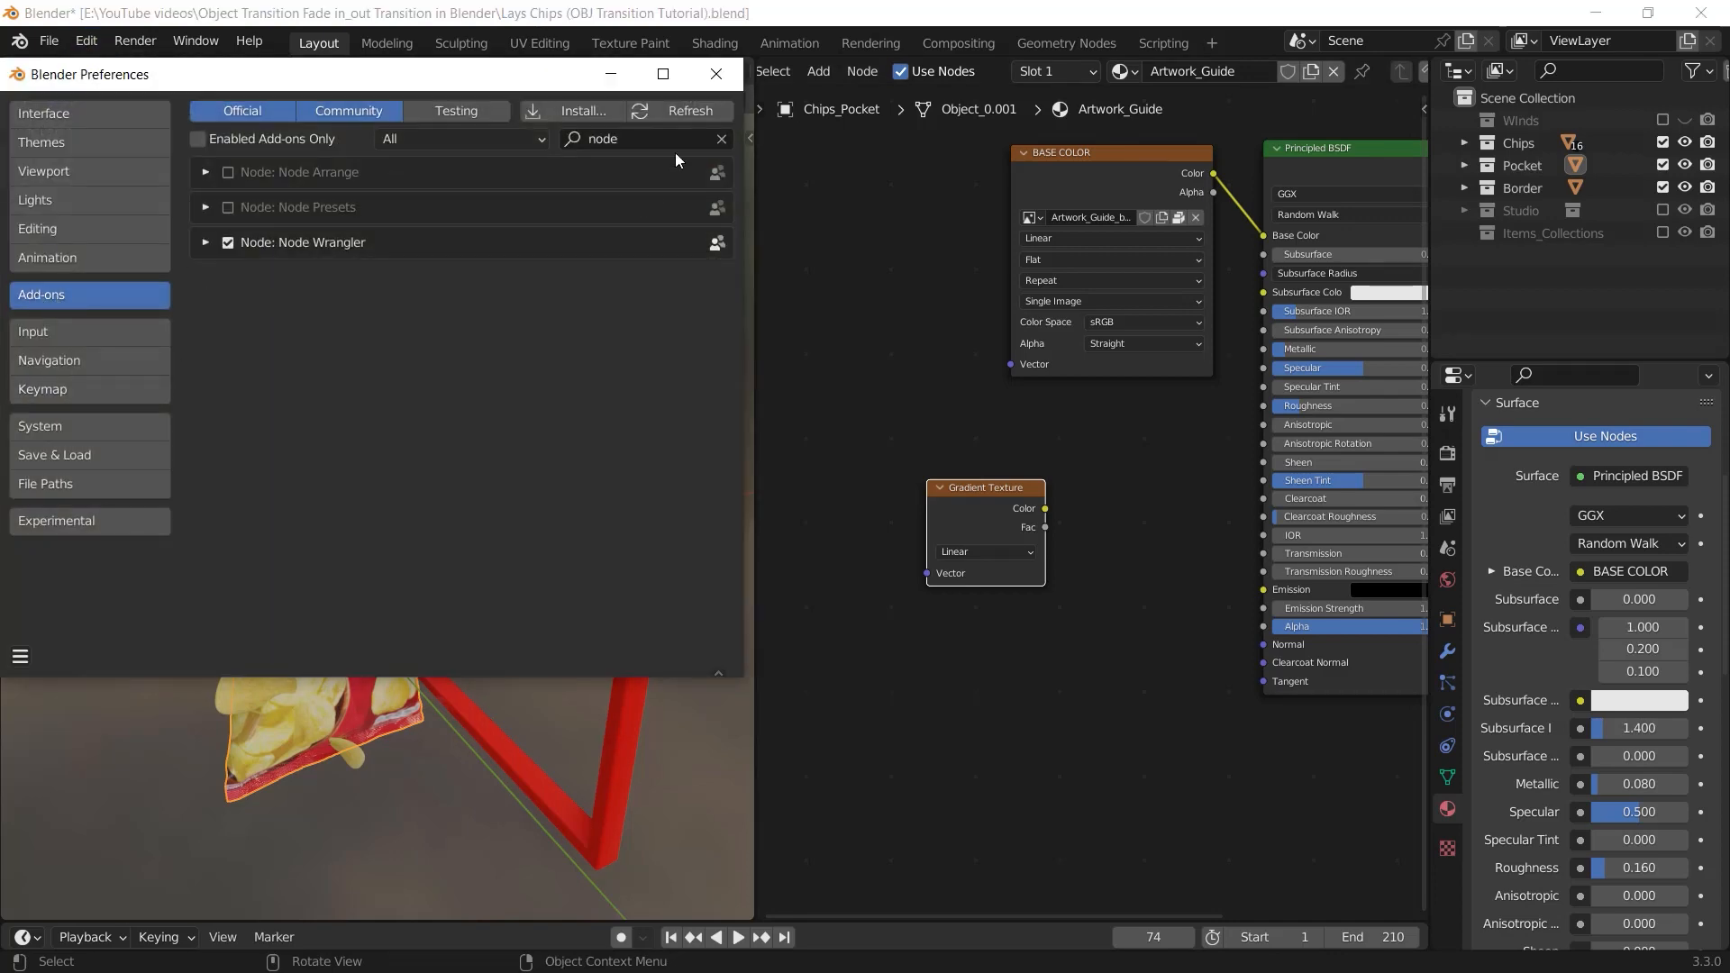
{"action": "left_click", "coordinate": [637, 137]}
{"action": "type", "text": "nod"}
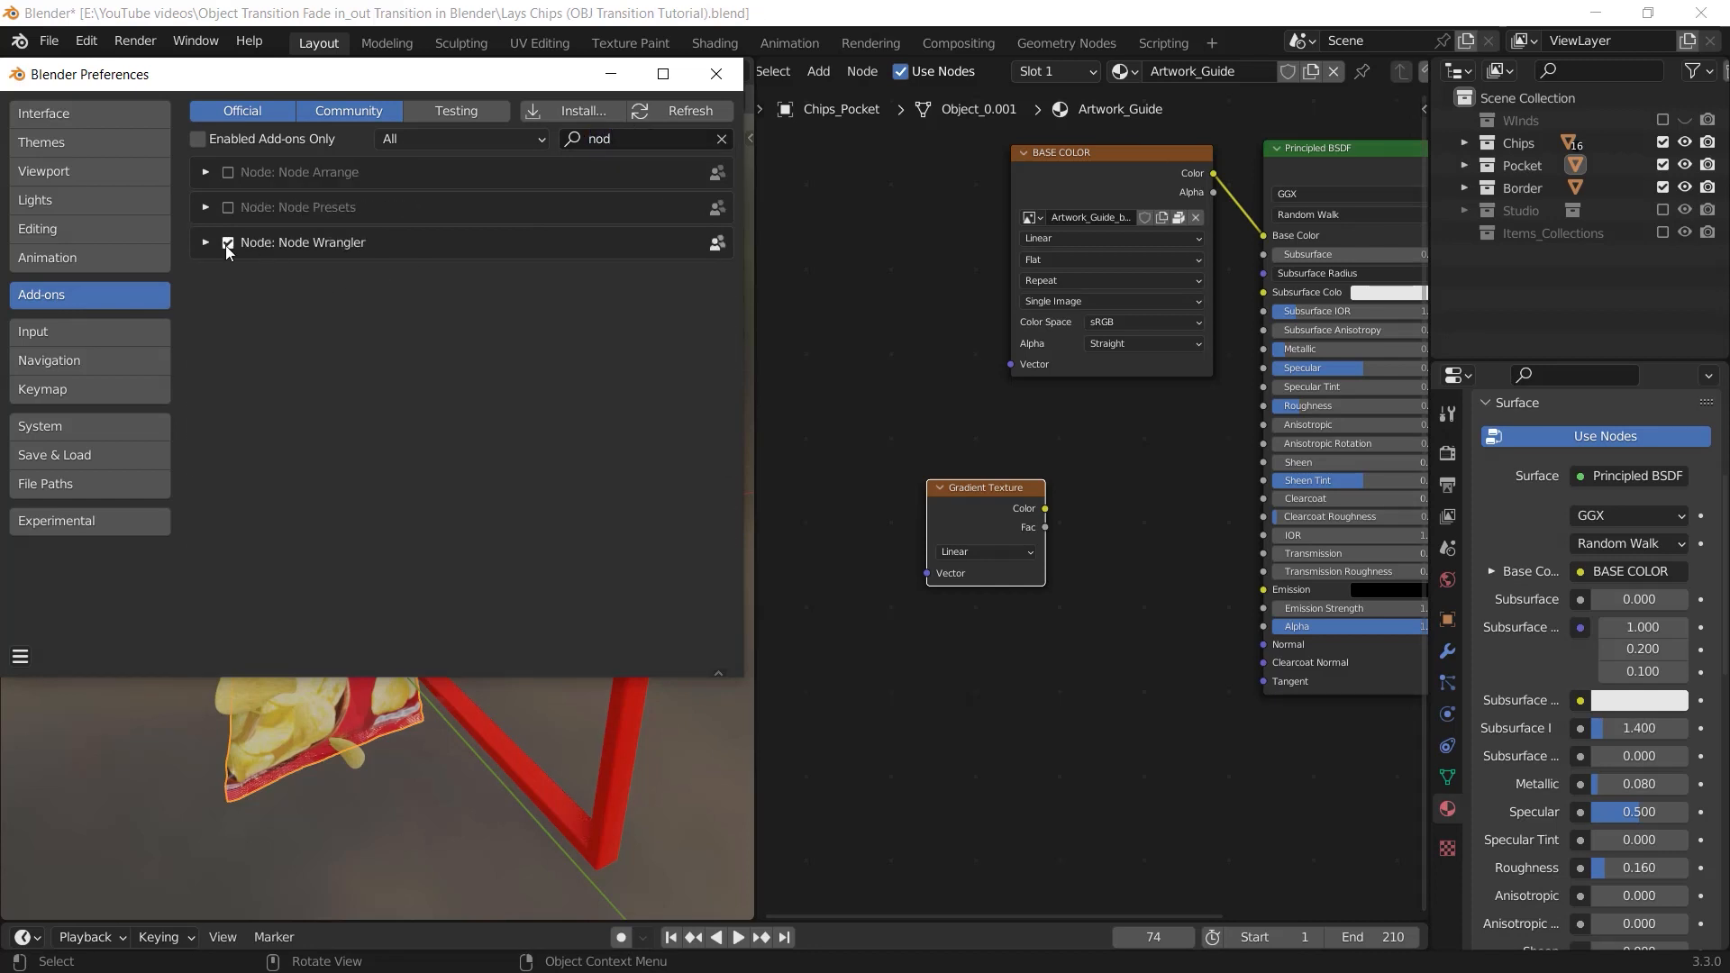
{"action": "left_click", "coordinate": [226, 246]}
{"action": "left_click", "coordinate": [226, 246]}
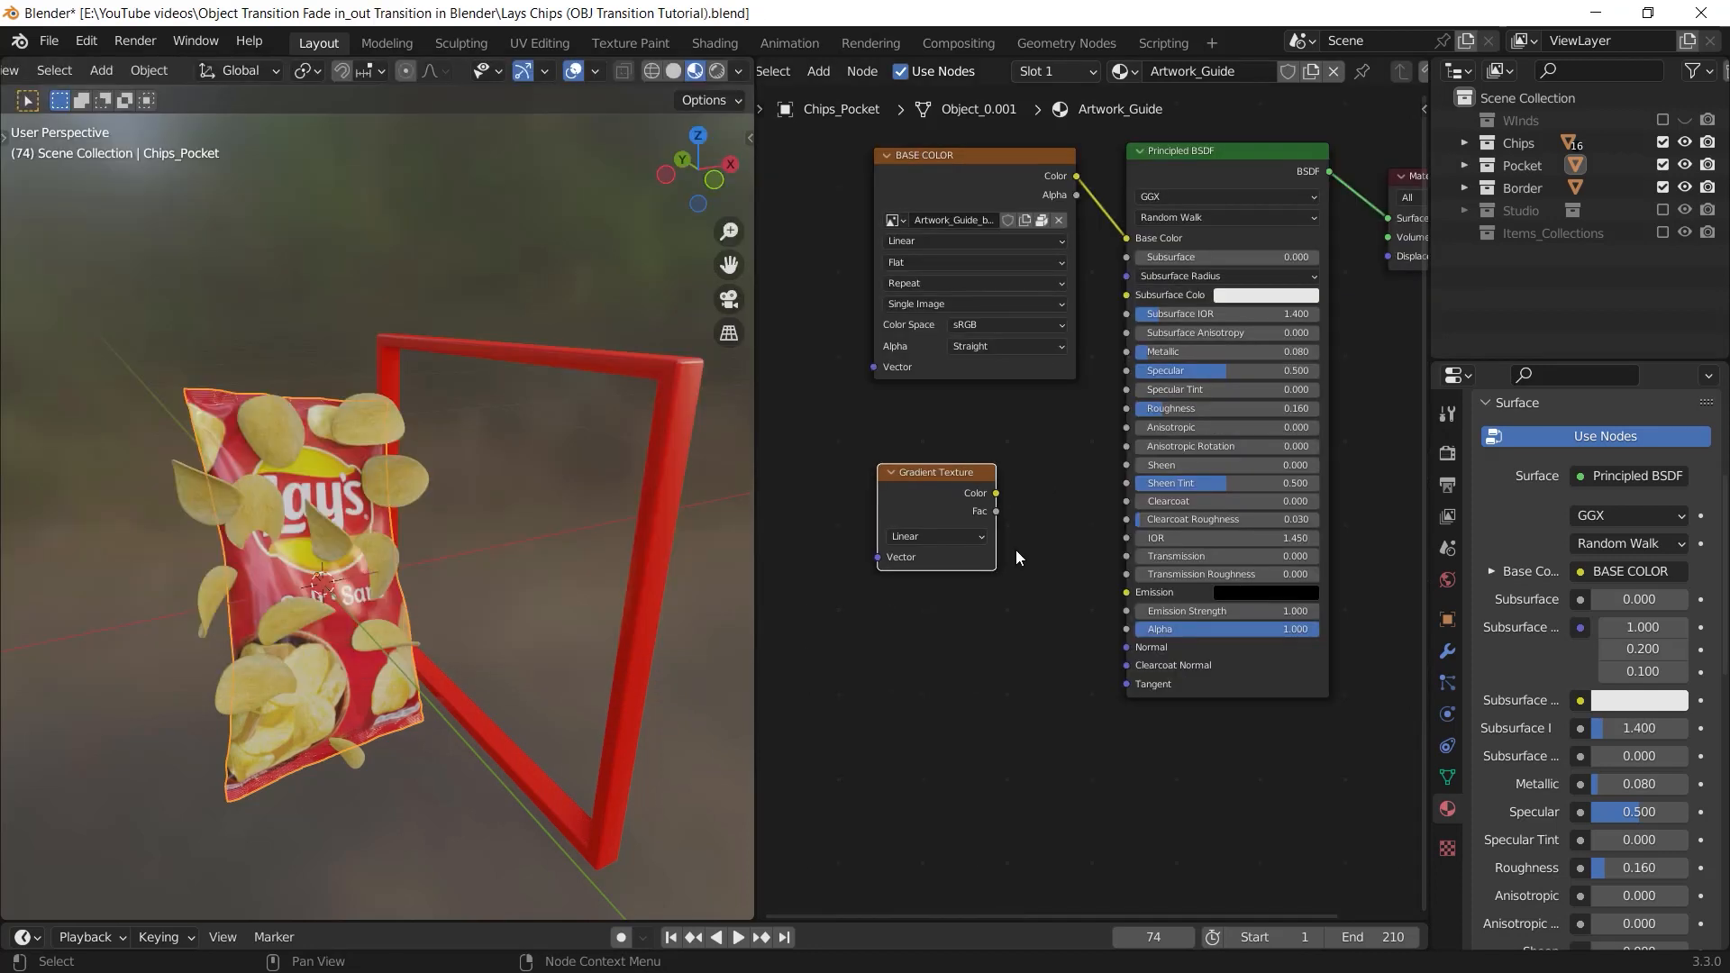
Preview the Gradient Texture node on the chips bag by routing its Color output to the material's surface
{"action": "mouse_move", "coordinate": [980, 548]}
{"action": "middle_mouse_down"}
{"action": "mouse_move", "coordinate": [963, 554]}
{"action": "mouse_move", "coordinate": [1016, 533]}
{"action": "mouse_move", "coordinate": [945, 530]}
{"action": "mouse_move", "coordinate": [997, 529]}
{"action": "middle_mouse_up"}
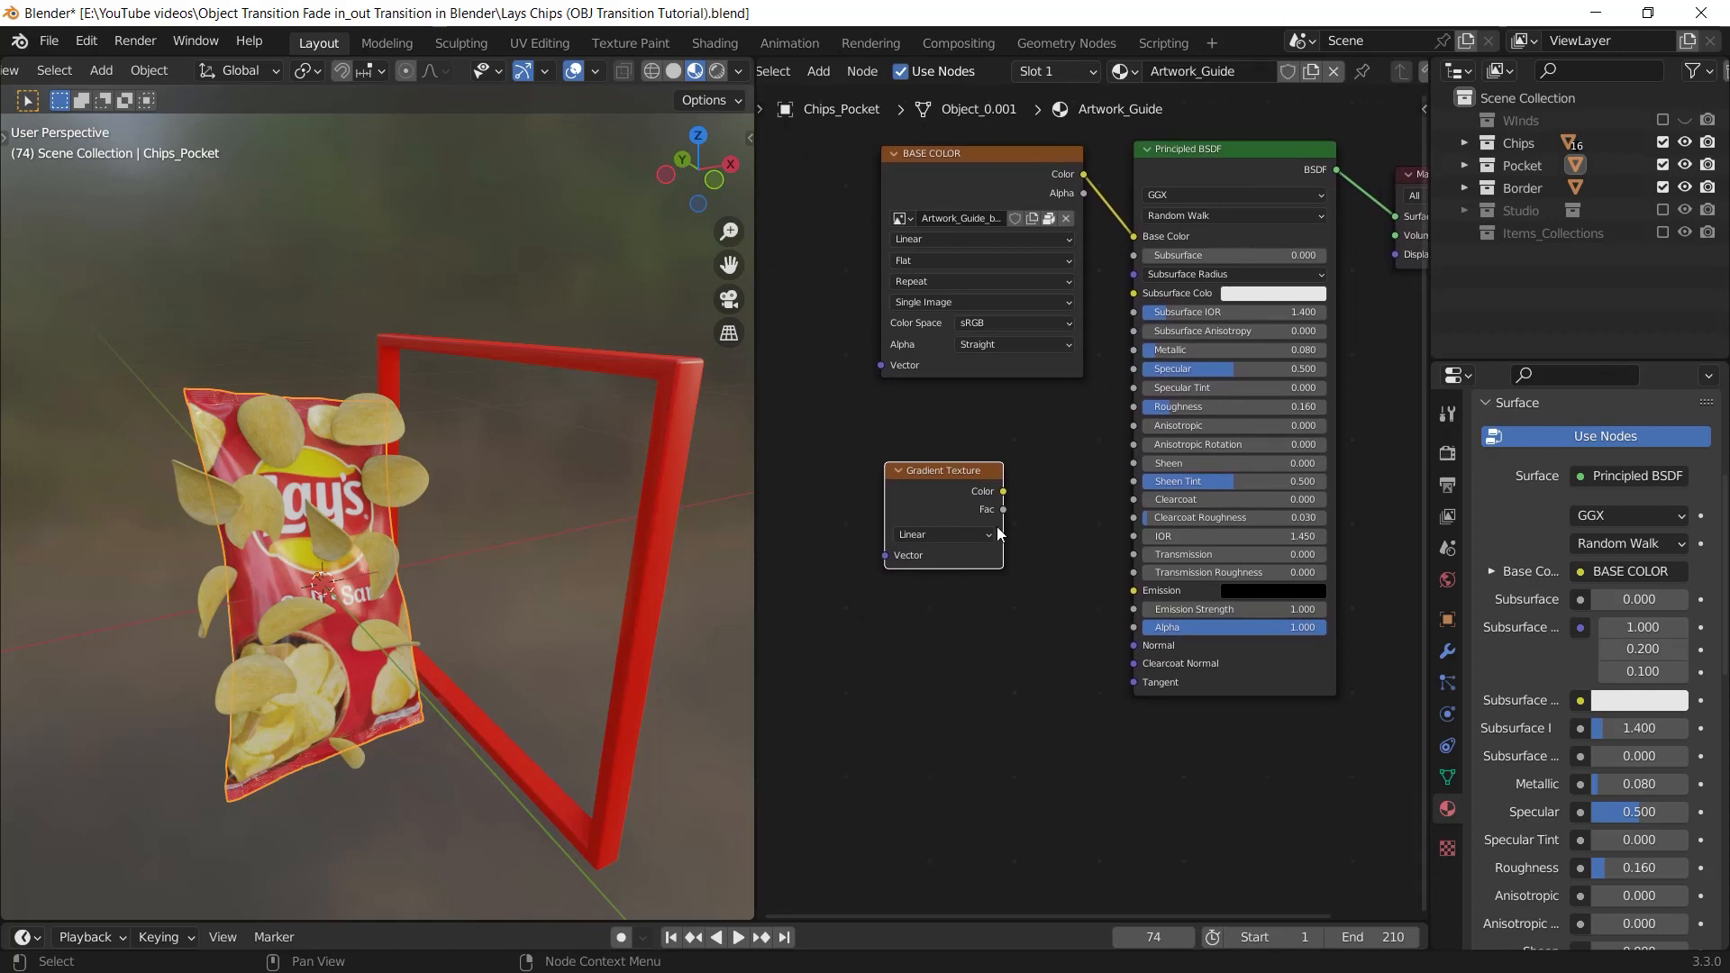
{"action": "left_click", "coordinate": [944, 489], "text": "ctrl+shift"}
{"action": "middle_click_drag", "start_coordinate": [262, 584], "coordinate": [423, 541]}
{"action": "middle_click_drag", "start_coordinate": [1023, 610], "coordinate": [1128, 570]}
{"action": "left_click_drag", "start_coordinate": [1112, 515], "coordinate": [1086, 502]}
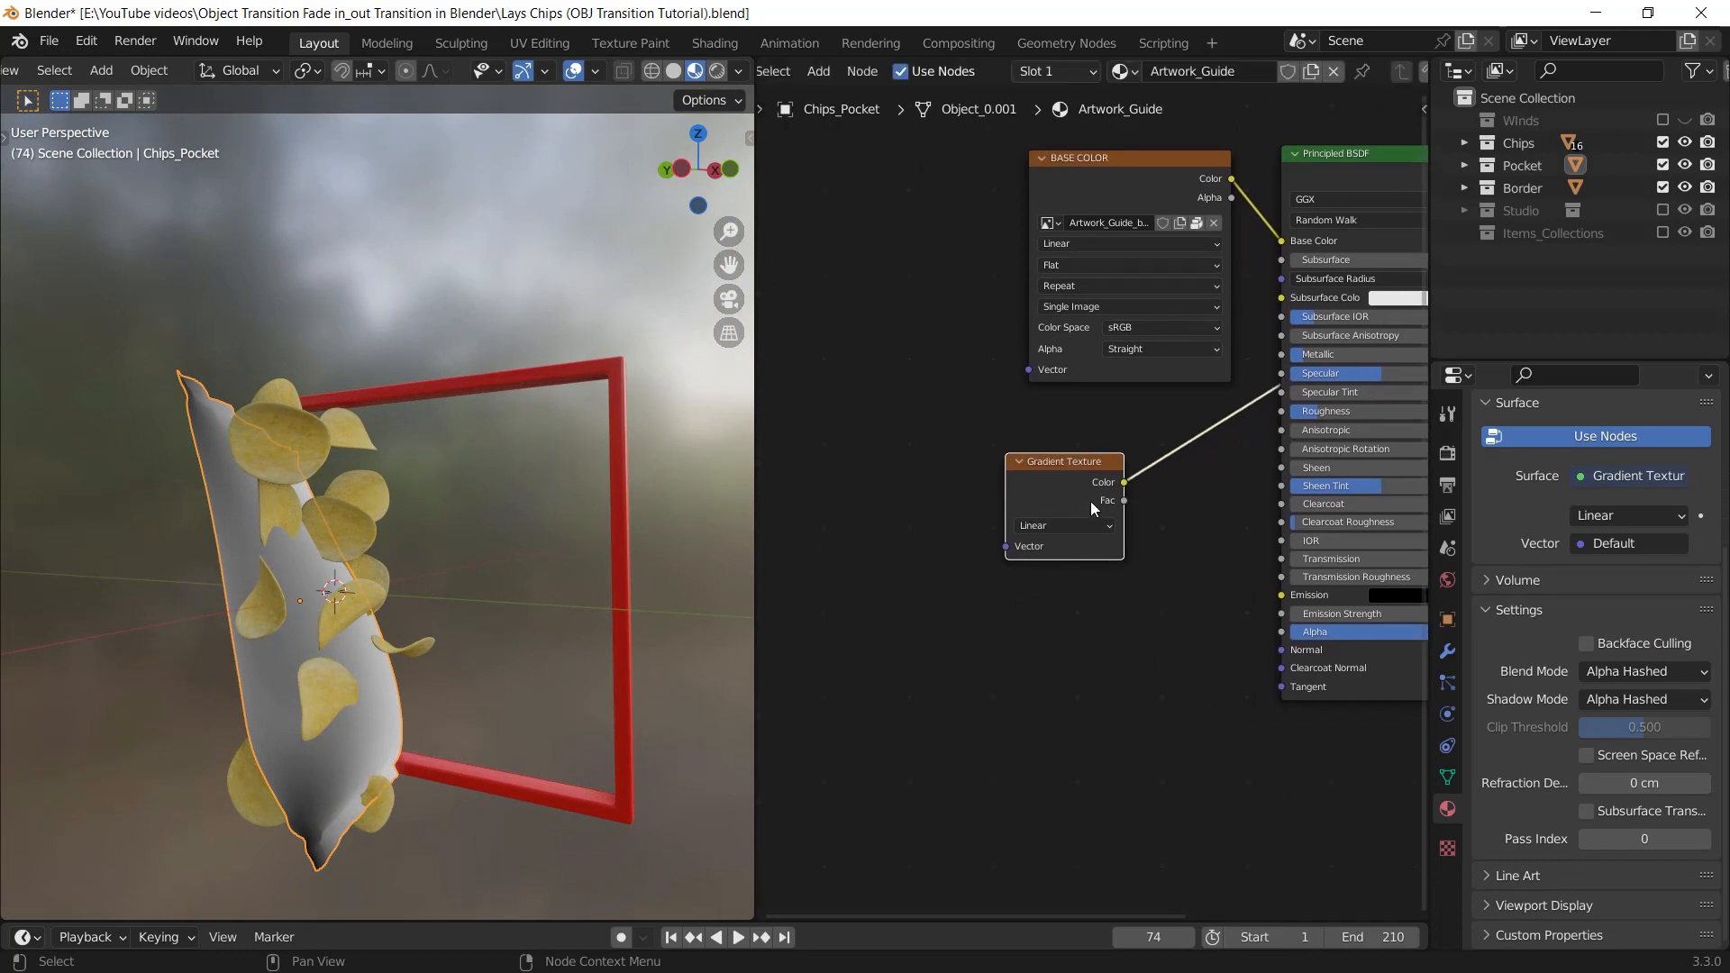
Add linked Texture Coordinate and Mapping nodes in front of the Gradient Texture node's Vector input
{"action": "key", "text": "ctrl+t"}
{"action": "middle_click_drag", "start_coordinate": [901, 516], "coordinate": [1036, 503]}
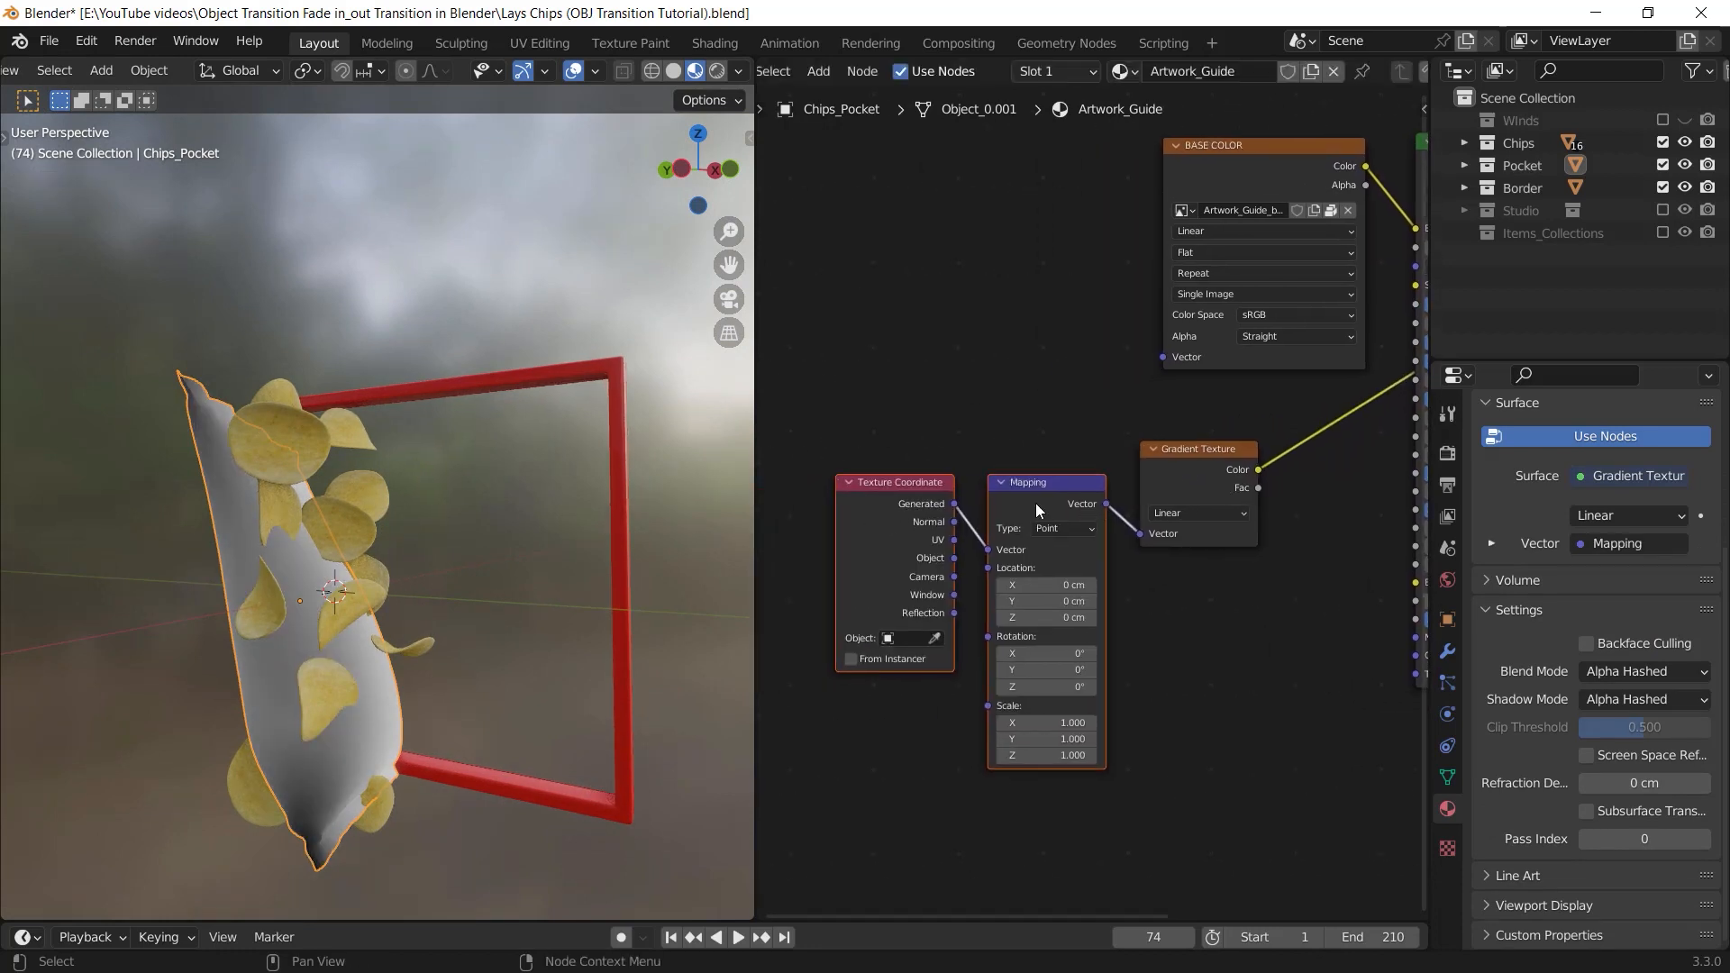
{"action": "left_click_drag", "start_coordinate": [1059, 455], "coordinate": [933, 560]}
{"action": "left_click_drag", "start_coordinate": [1046, 499], "coordinate": [1060, 470]}
{"action": "middle_click_drag", "start_coordinate": [1095, 483], "coordinate": [1115, 488]}
Connect the Texture Coordinate node's Object output to the Mapping node's Vector input
{"action": "scroll", "coordinate": [954, 588], "scroll_direction": "up", "scroll_amount": 2}
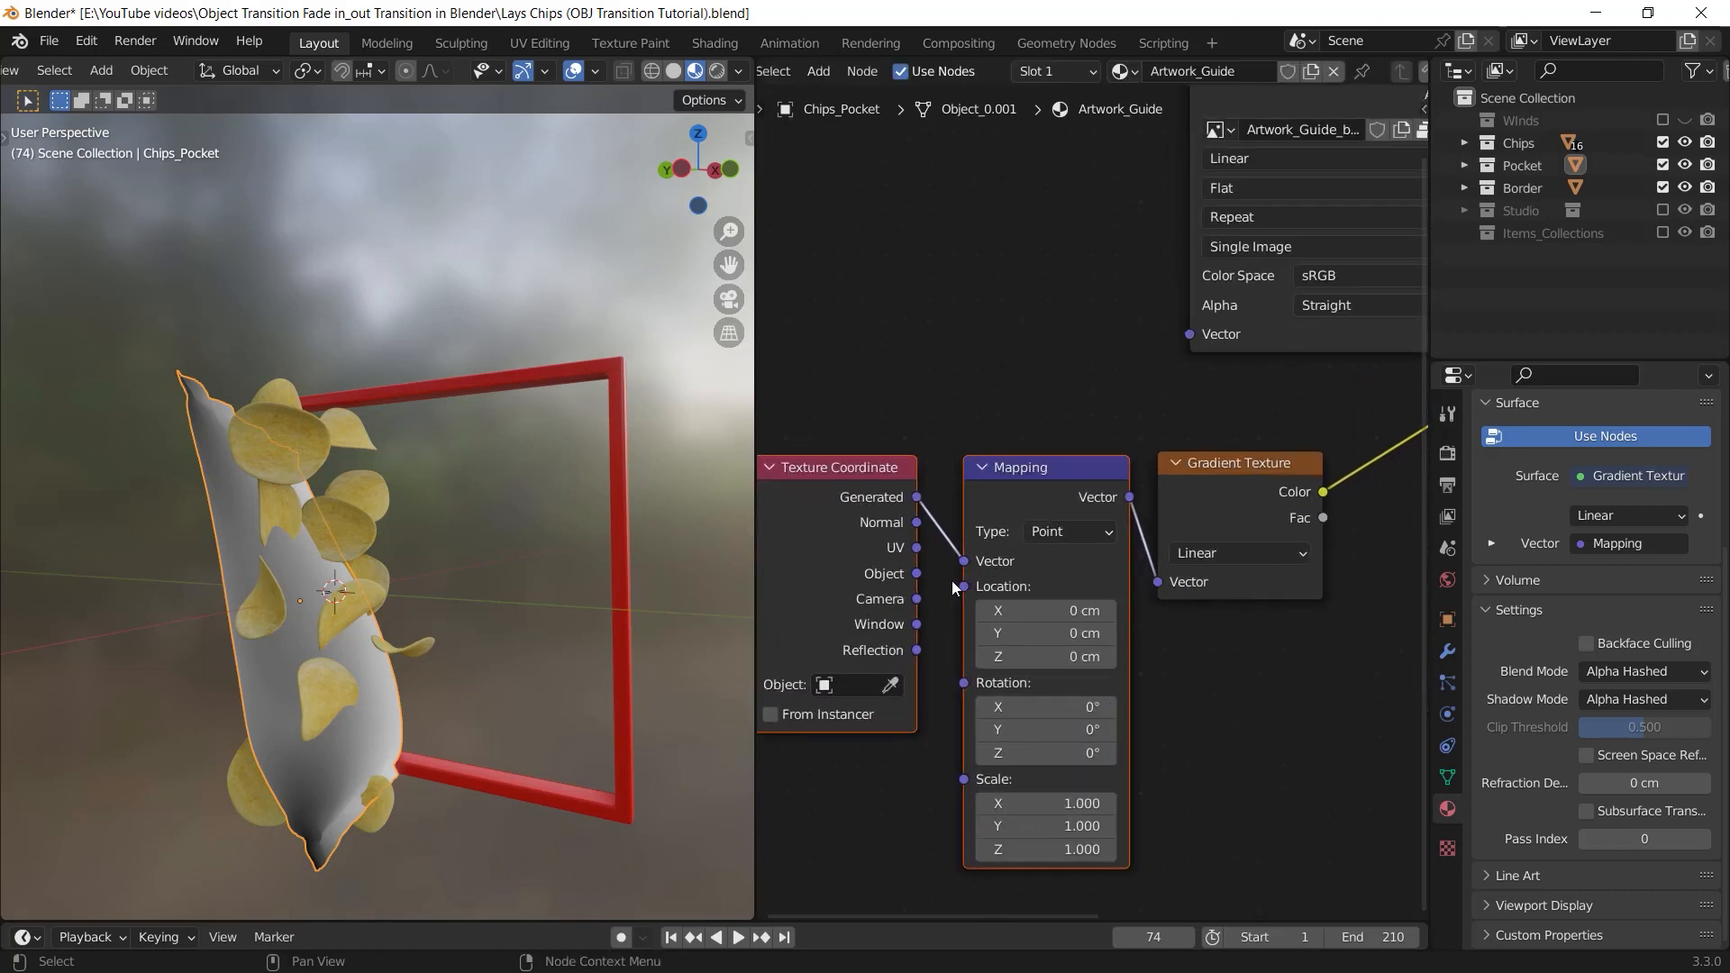
{"action": "left_click_drag", "start_coordinate": [916, 574], "coordinate": [958, 565]}
{"action": "middle_click_drag", "start_coordinate": [430, 547], "coordinate": [468, 577]}
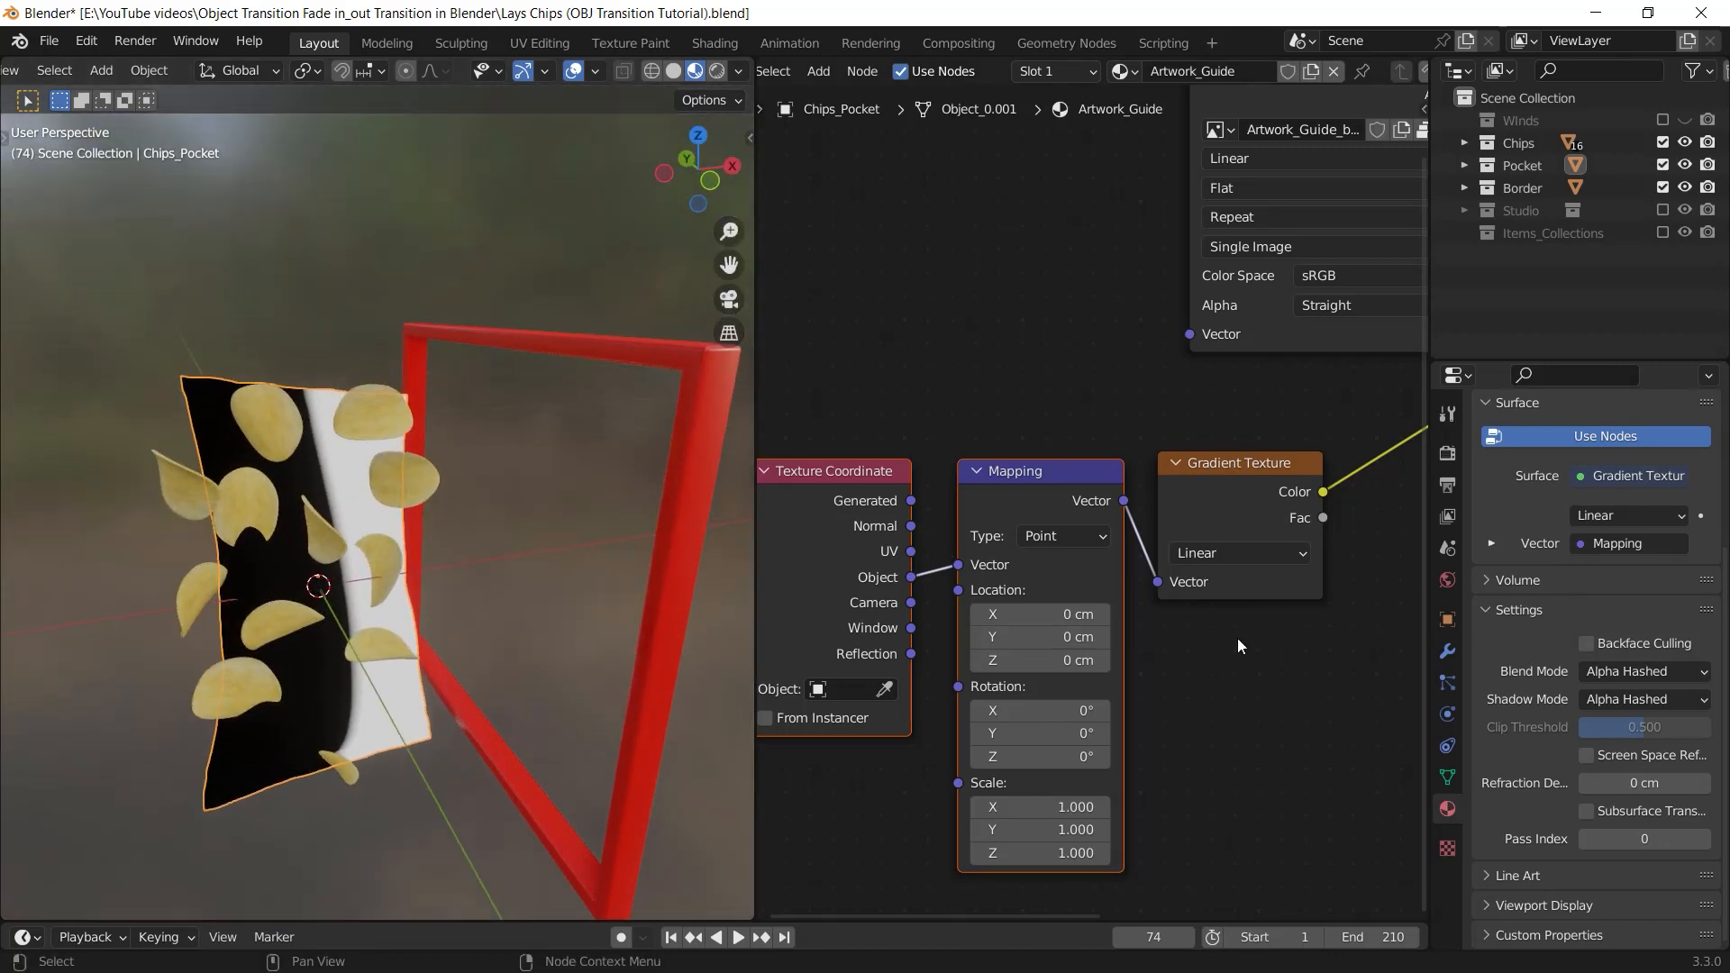
Insert a Map Range node on the link between the Gradient Texture's Color output and the material's surface
{"action": "left_click", "coordinate": [1256, 497], "text": "shift"}
{"action": "scroll", "coordinate": [1034, 522], "scroll_direction": "down", "scroll_amount": 5}
{"action": "middle_click_drag", "start_coordinate": [1203, 624], "coordinate": [1088, 634]}
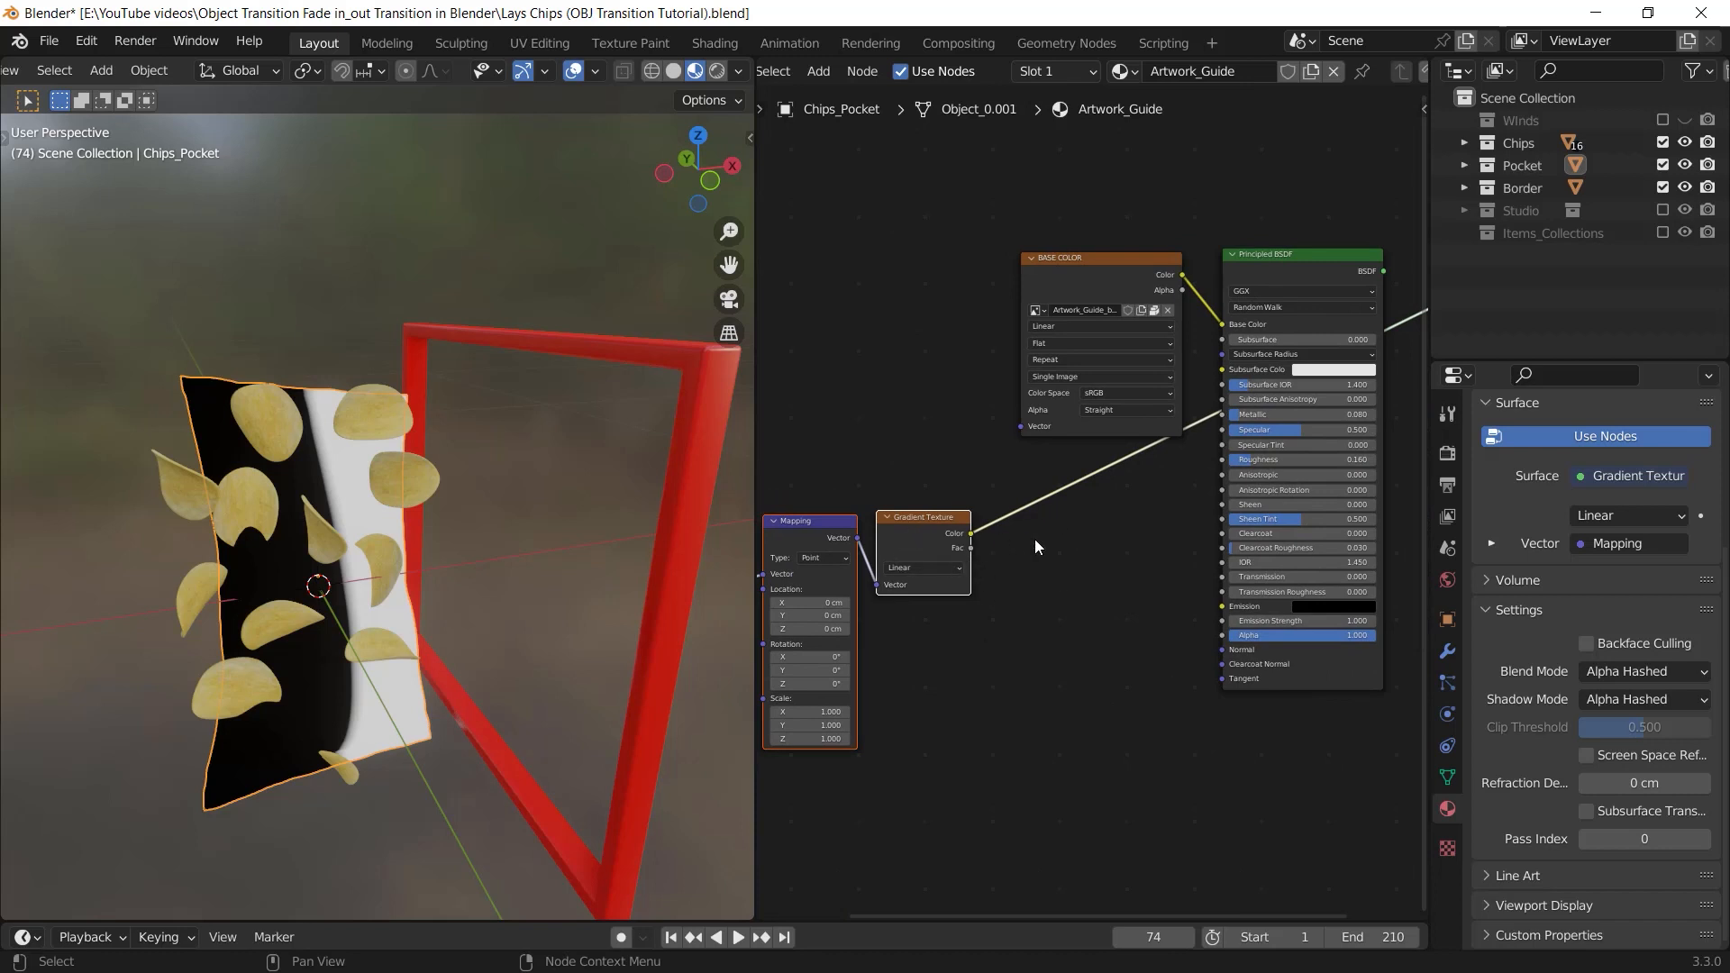
{"action": "key", "text": "shift+a"}
{"action": "left_click", "coordinate": [1106, 598]}
{"action": "type", "text": "m"}
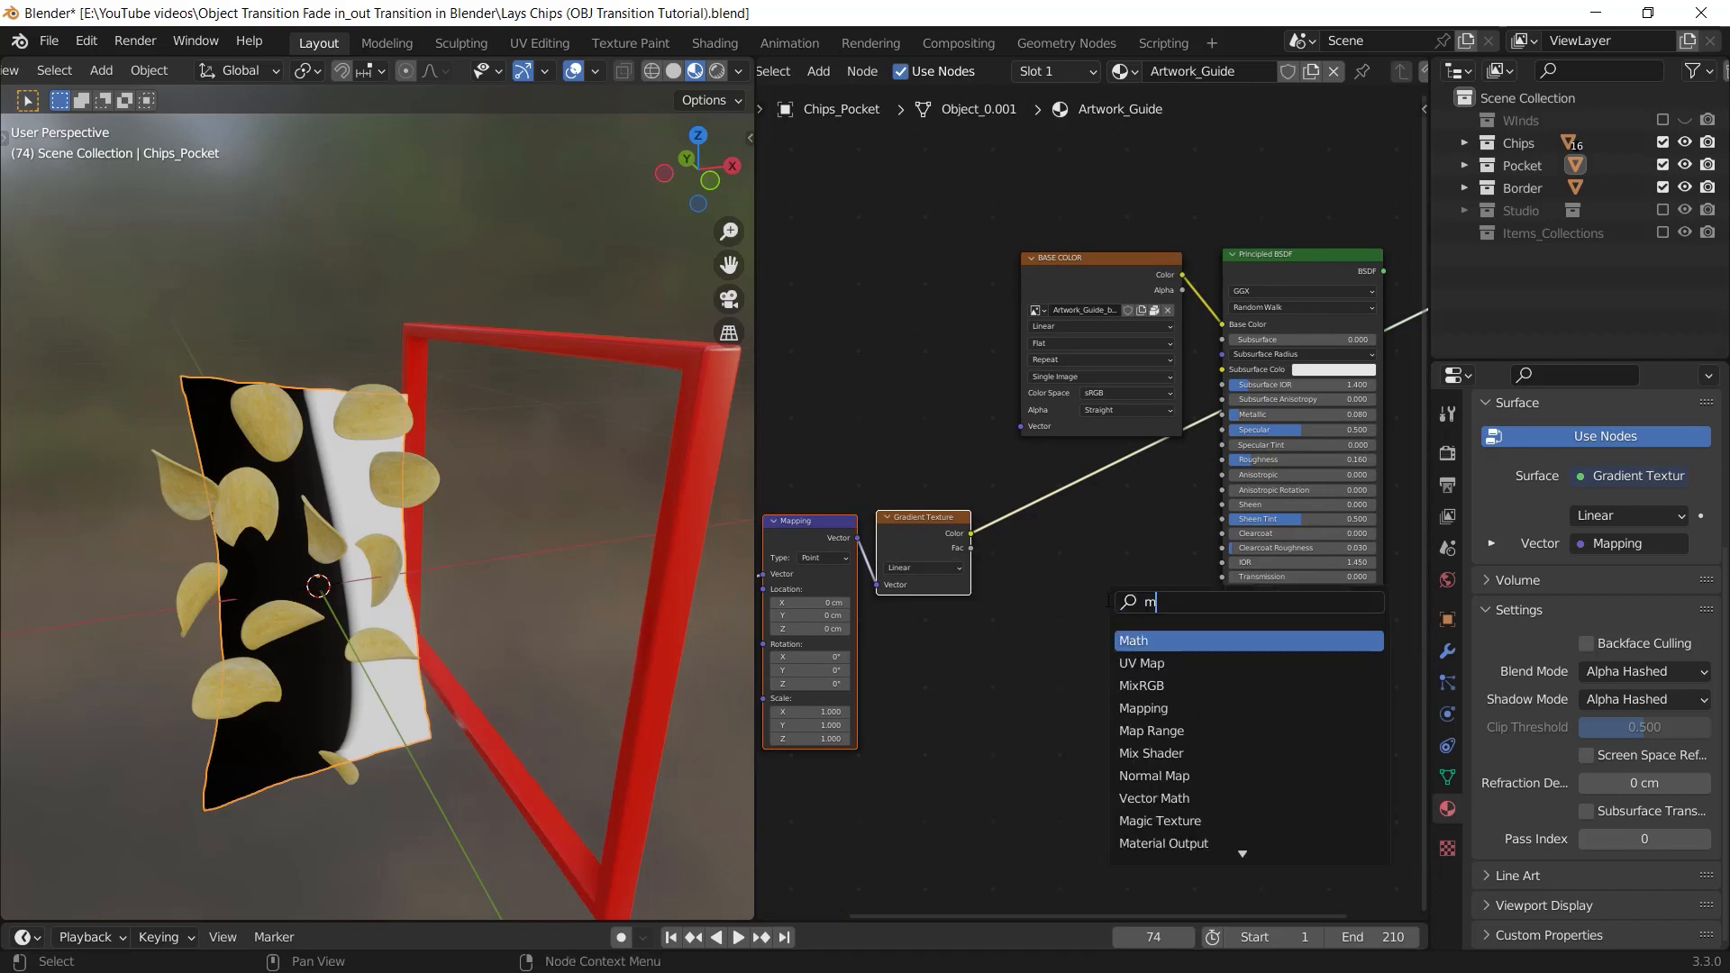
{"action": "type", "text": "ap"}
{"action": "key", "text": "Down"}
{"action": "key", "text": "Down"}
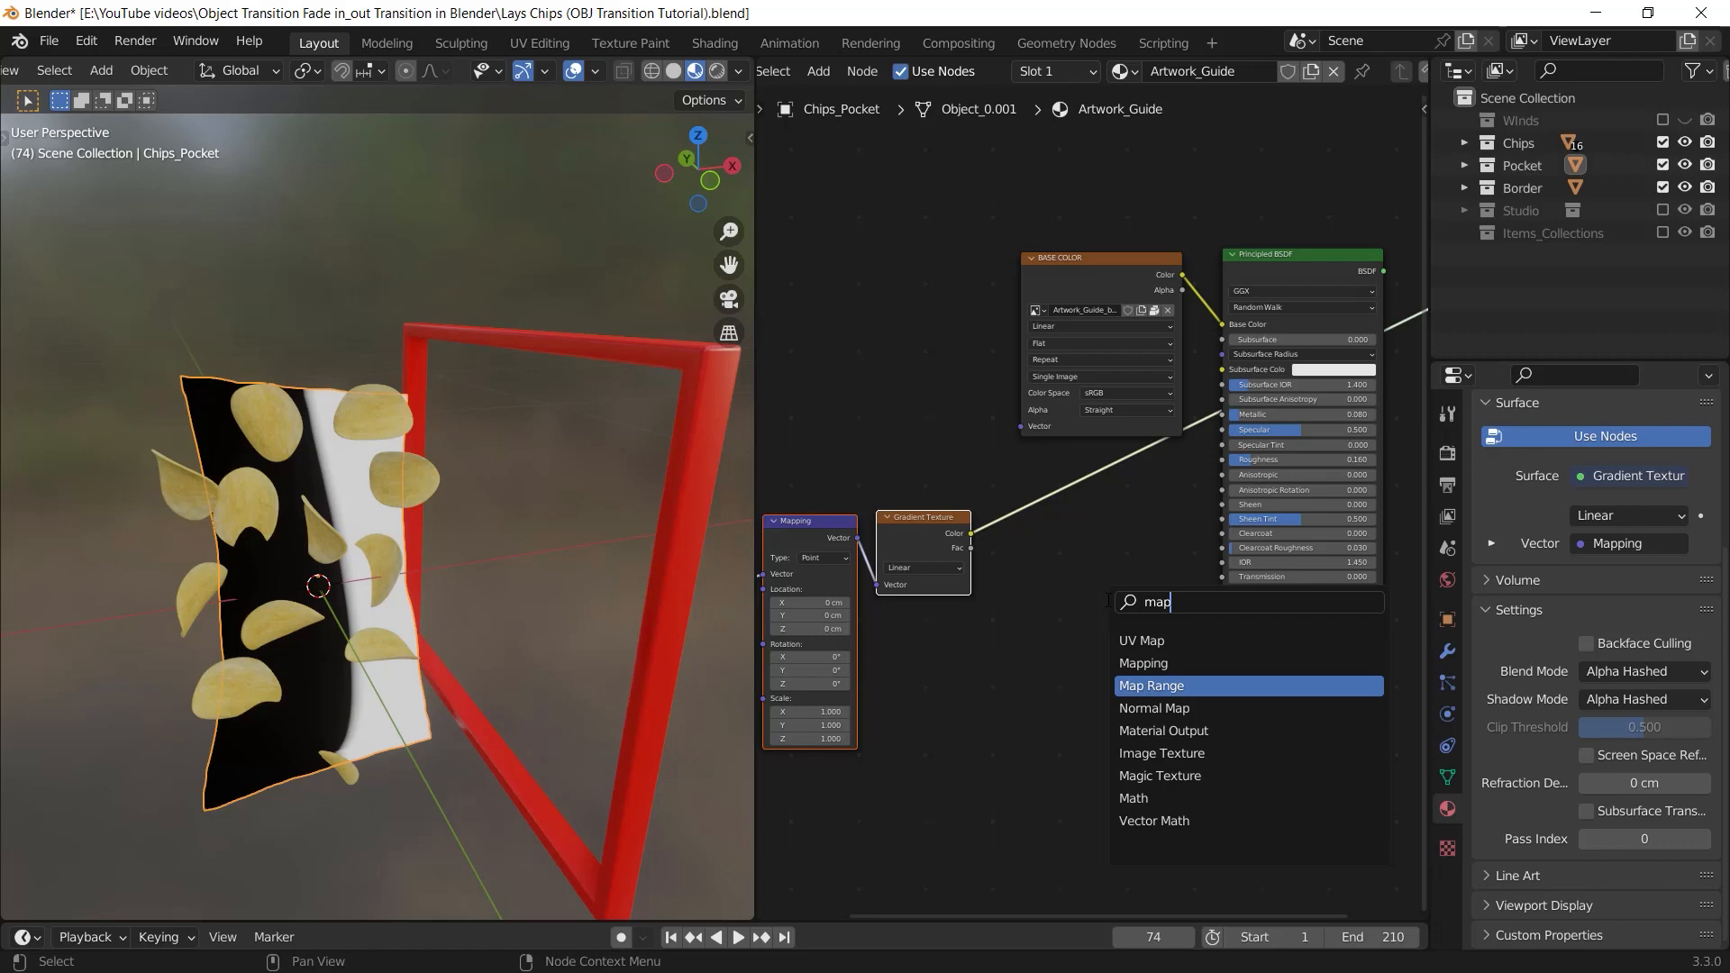
{"action": "key", "text": "Return"}
{"action": "left_click", "coordinate": [1036, 505]}
Set the Map Range node's From Max value to 0.02
{"action": "scroll", "coordinate": [443, 689], "scroll_direction": "up", "scroll_amount": 2}
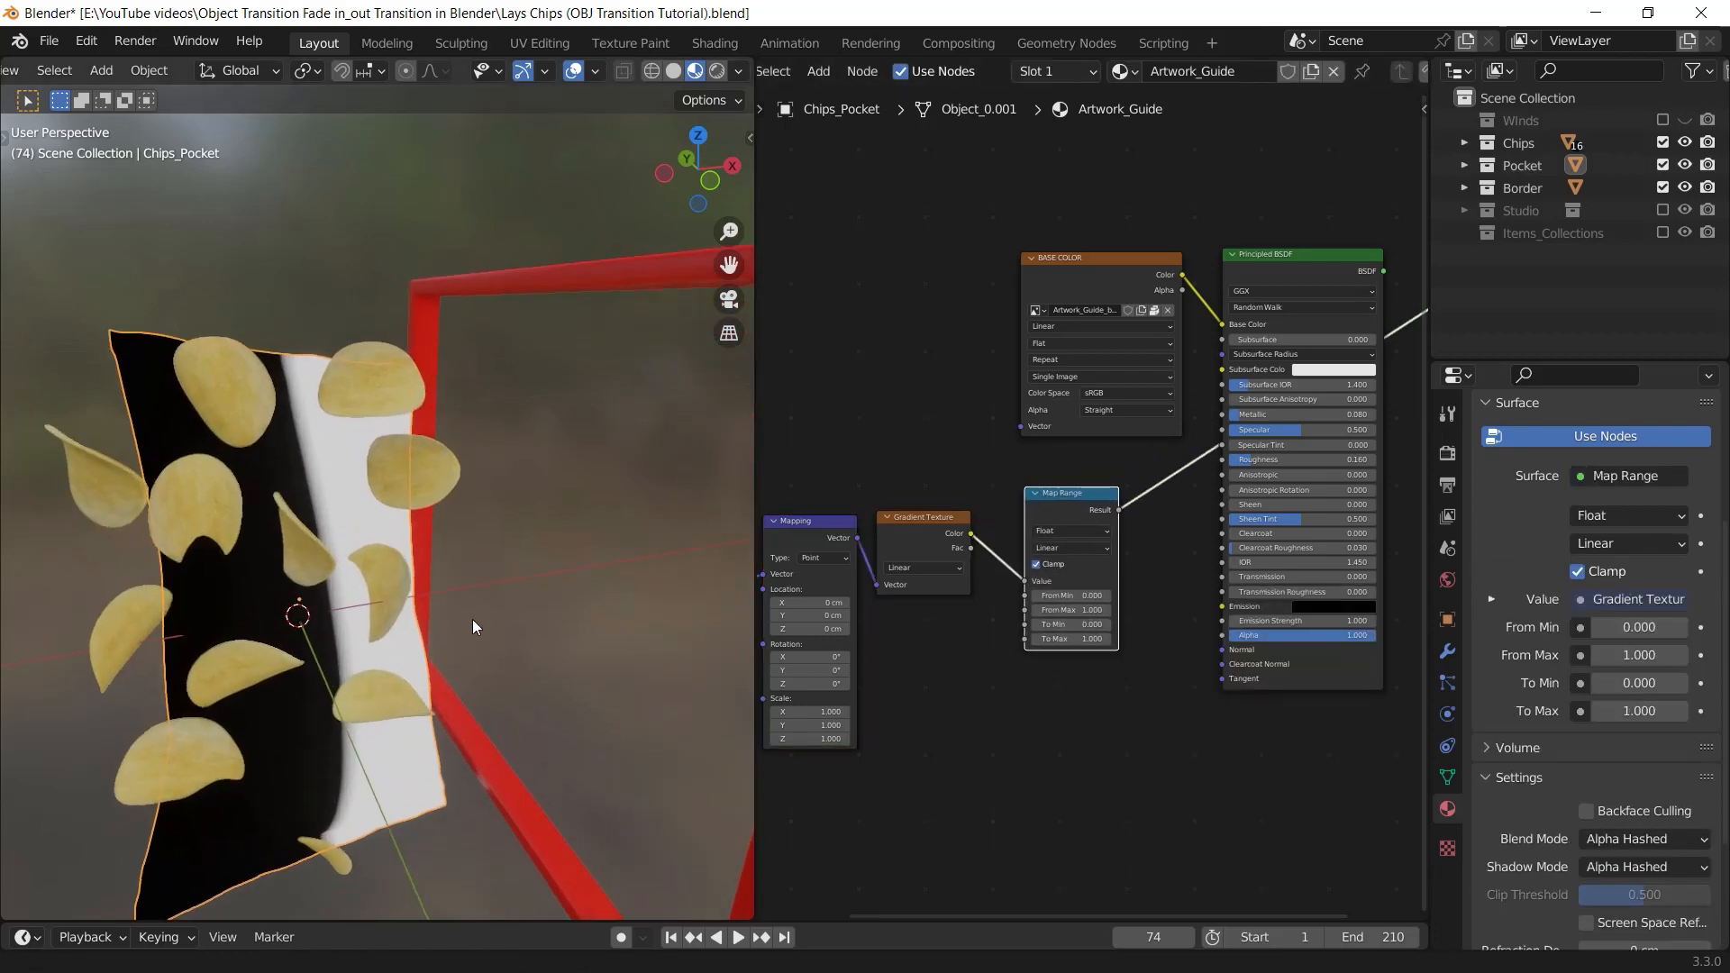
{"action": "middle_click_drag", "start_coordinate": [472, 619], "coordinate": [472, 593]}
{"action": "middle_click_drag", "start_coordinate": [1104, 703], "coordinate": [1119, 624]}
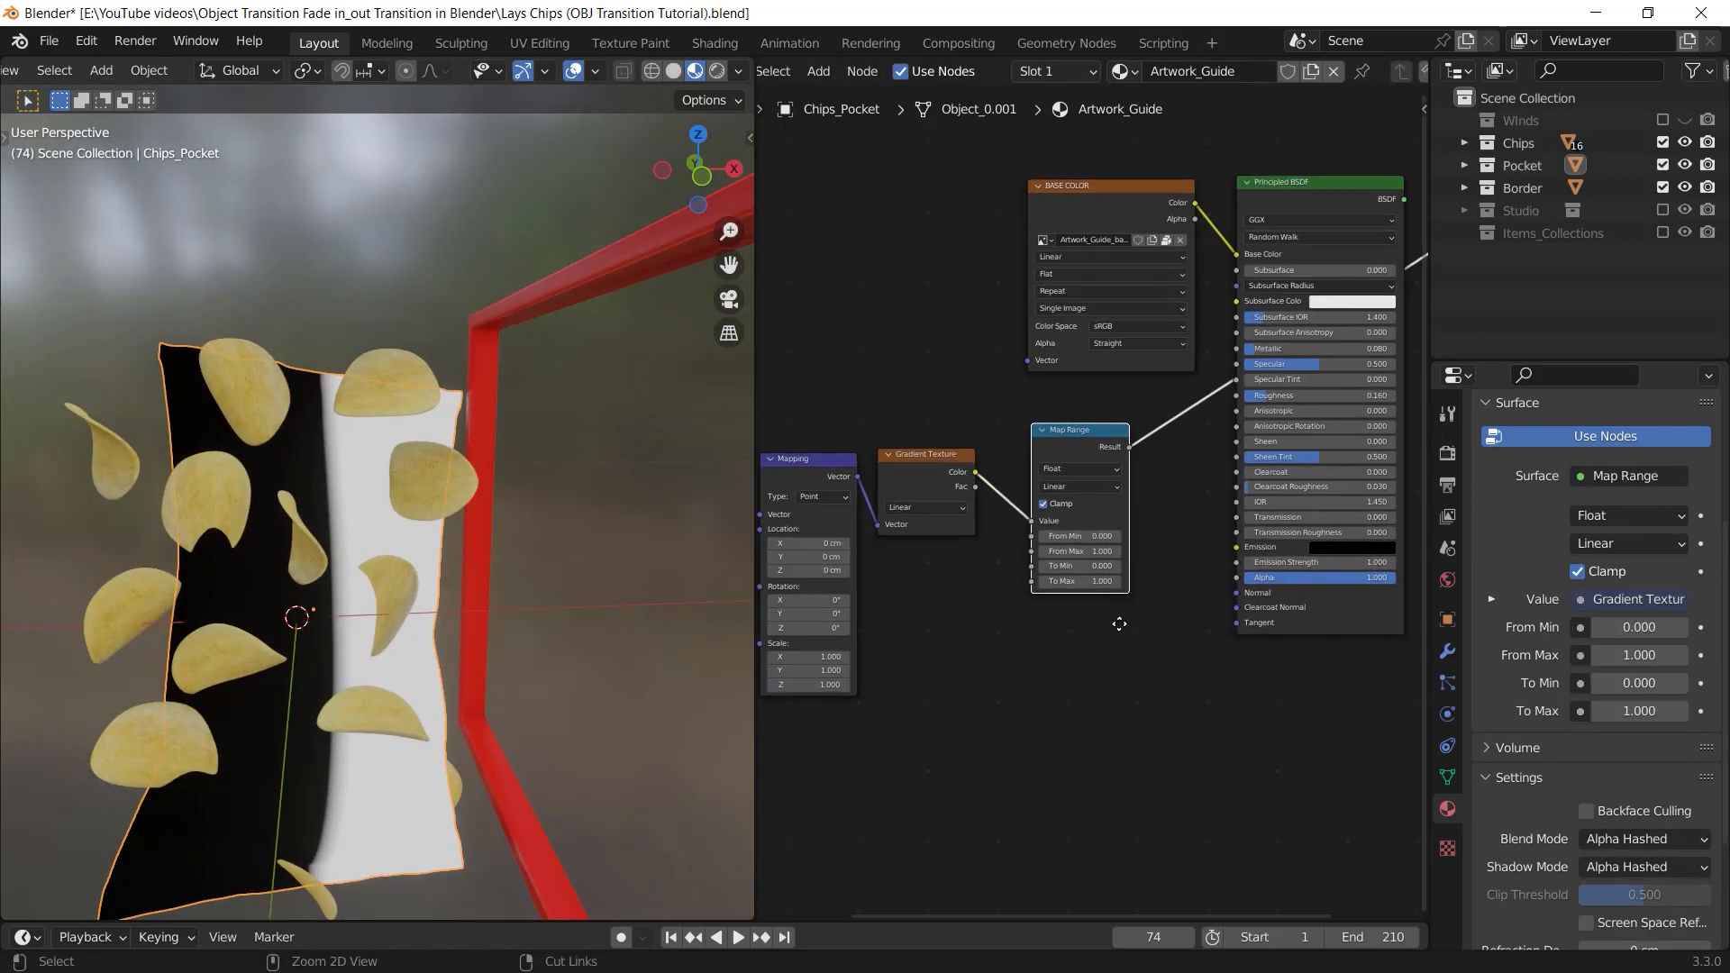
{"action": "scroll", "coordinate": [1095, 505], "scroll_direction": "up", "scroll_amount": 3}
{"action": "mouse_move", "coordinate": [1066, 605]}
{"action": "left_mouse_down"}
{"action": "mouse_move", "coordinate": [981, 604]}
{"action": "mouse_move", "coordinate": [1181, 605]}
{"action": "mouse_move", "coordinate": [1065, 605]}
{"action": "left_mouse_up"}
{"action": "left_click", "coordinate": [1066, 605]}
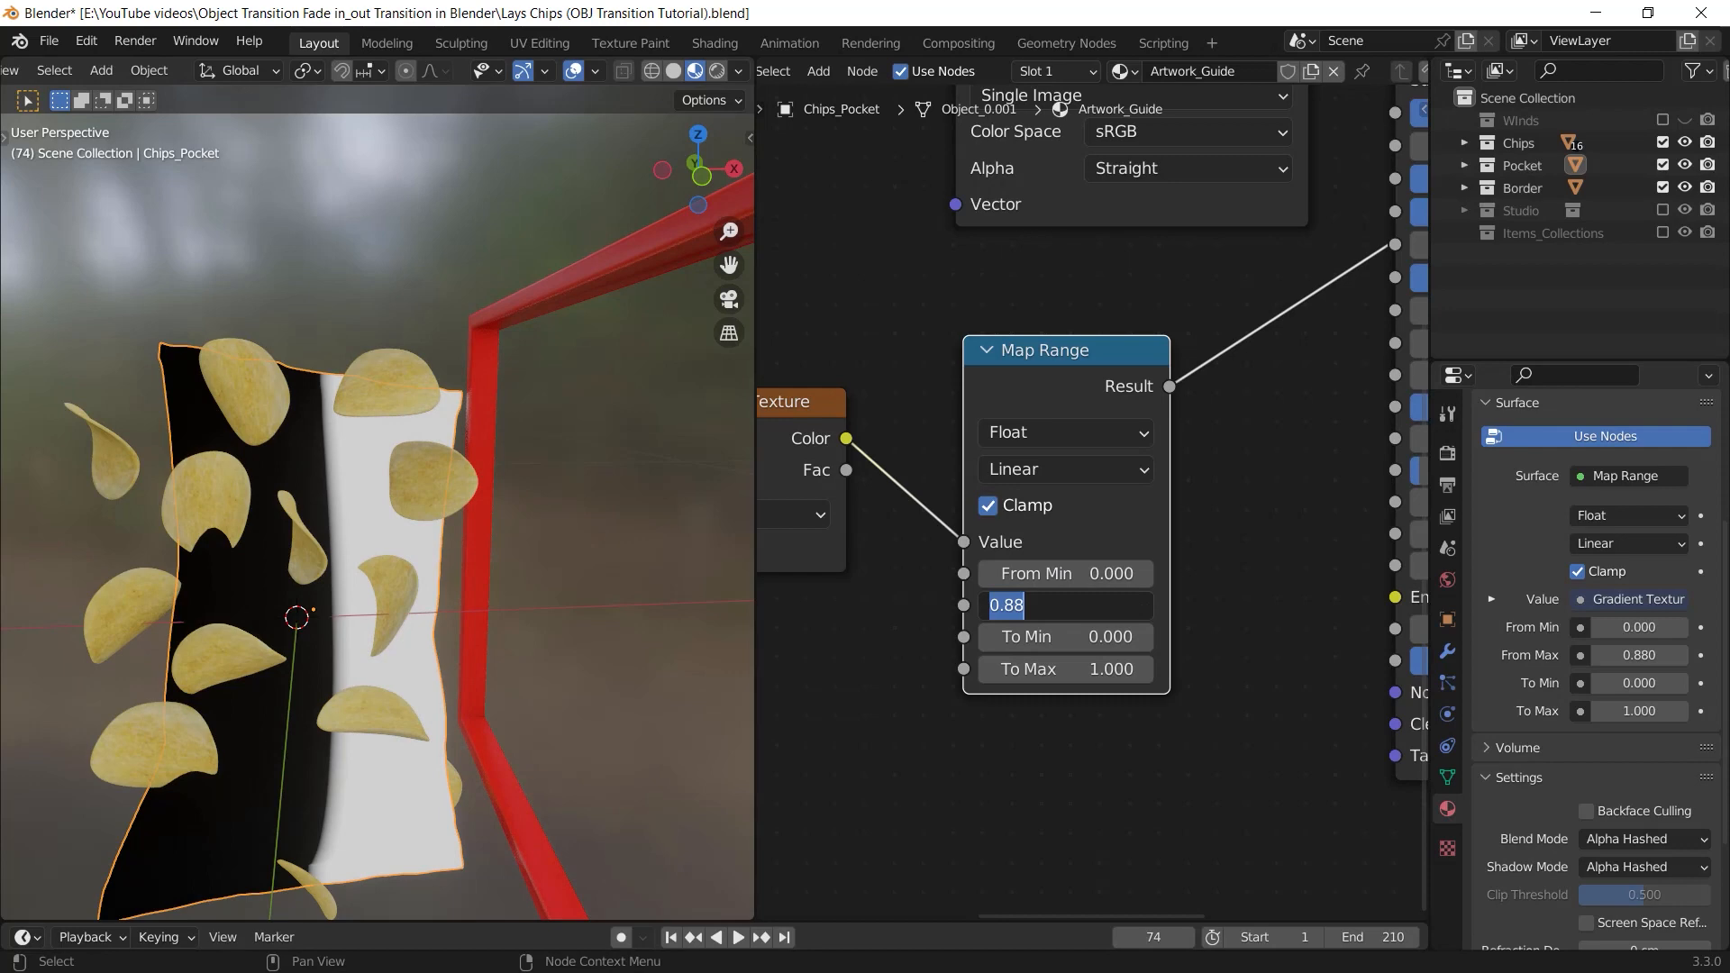
{"action": "type", "text": "0.02"}
{"action": "key", "text": "Return"}
Route the Principled BSDF node back to the Material Output's Surface input
{"action": "mouse_move", "coordinate": [535, 497]}
{"action": "middle_mouse_down"}
{"action": "mouse_move", "coordinate": [437, 540]}
{"action": "mouse_move", "coordinate": [525, 538]}
{"action": "mouse_move", "coordinate": [559, 507]}
{"action": "middle_mouse_up"}
{"action": "scroll", "coordinate": [556, 508], "scroll_direction": "down", "scroll_amount": 3}
{"action": "scroll", "coordinate": [1082, 539], "scroll_direction": "down", "scroll_amount": 5}
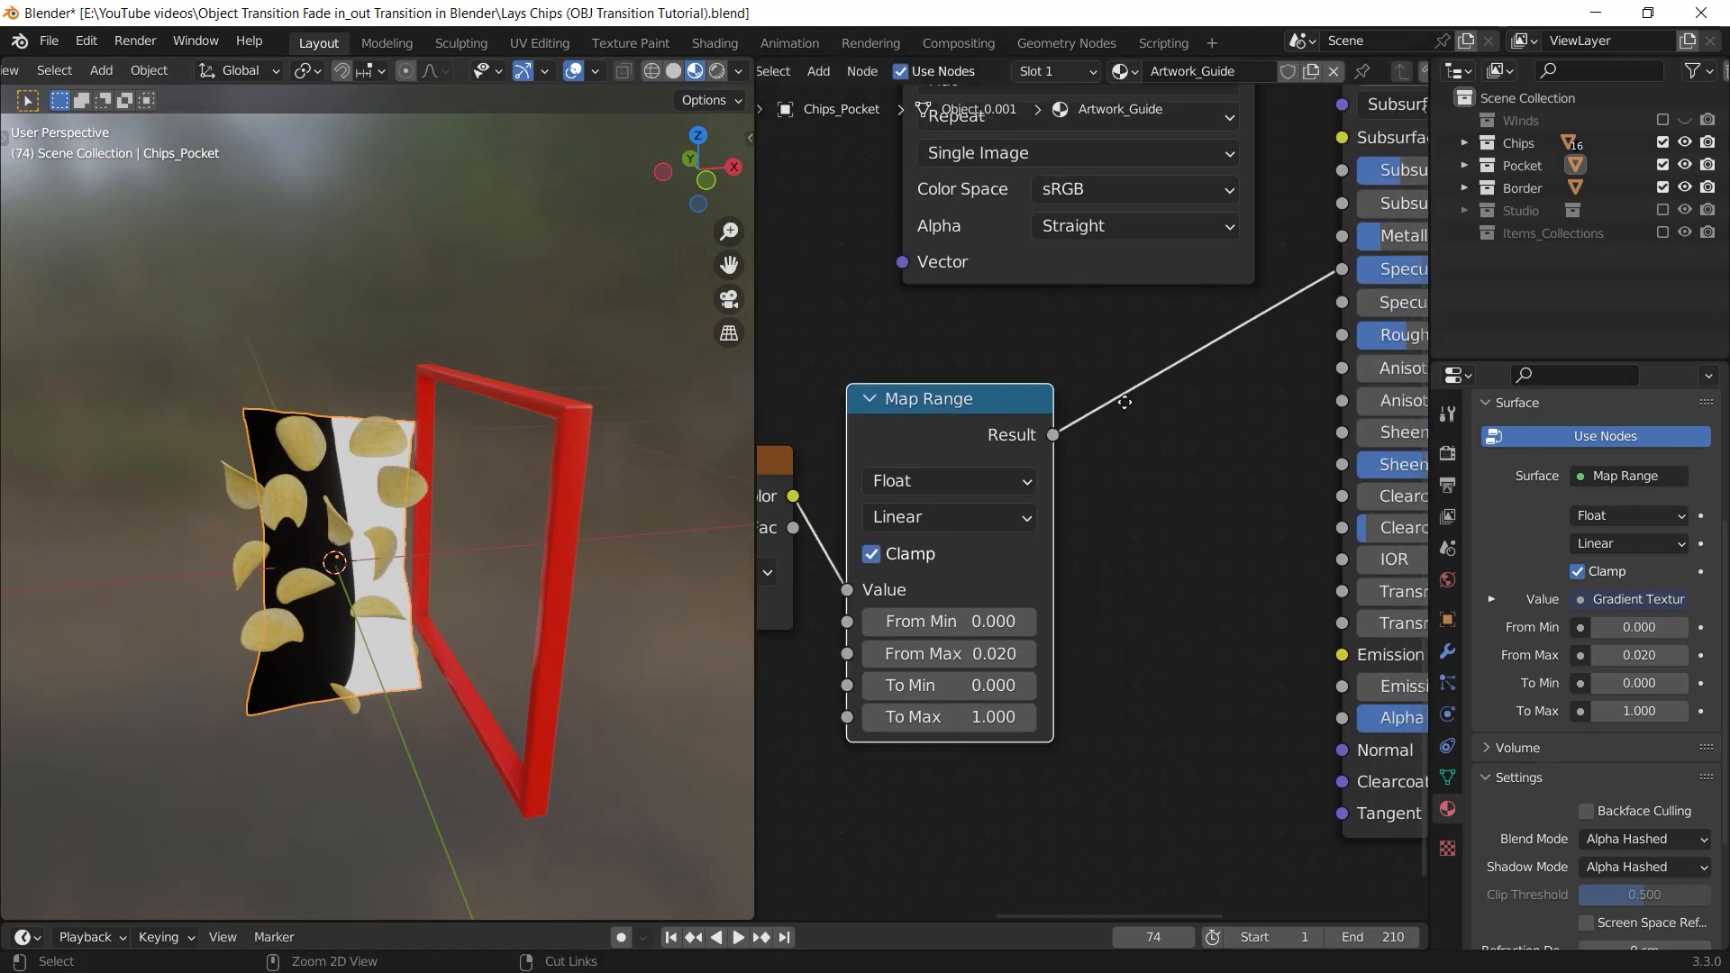
{"action": "middle_click_drag", "start_coordinate": [1081, 539], "coordinate": [1053, 569]}
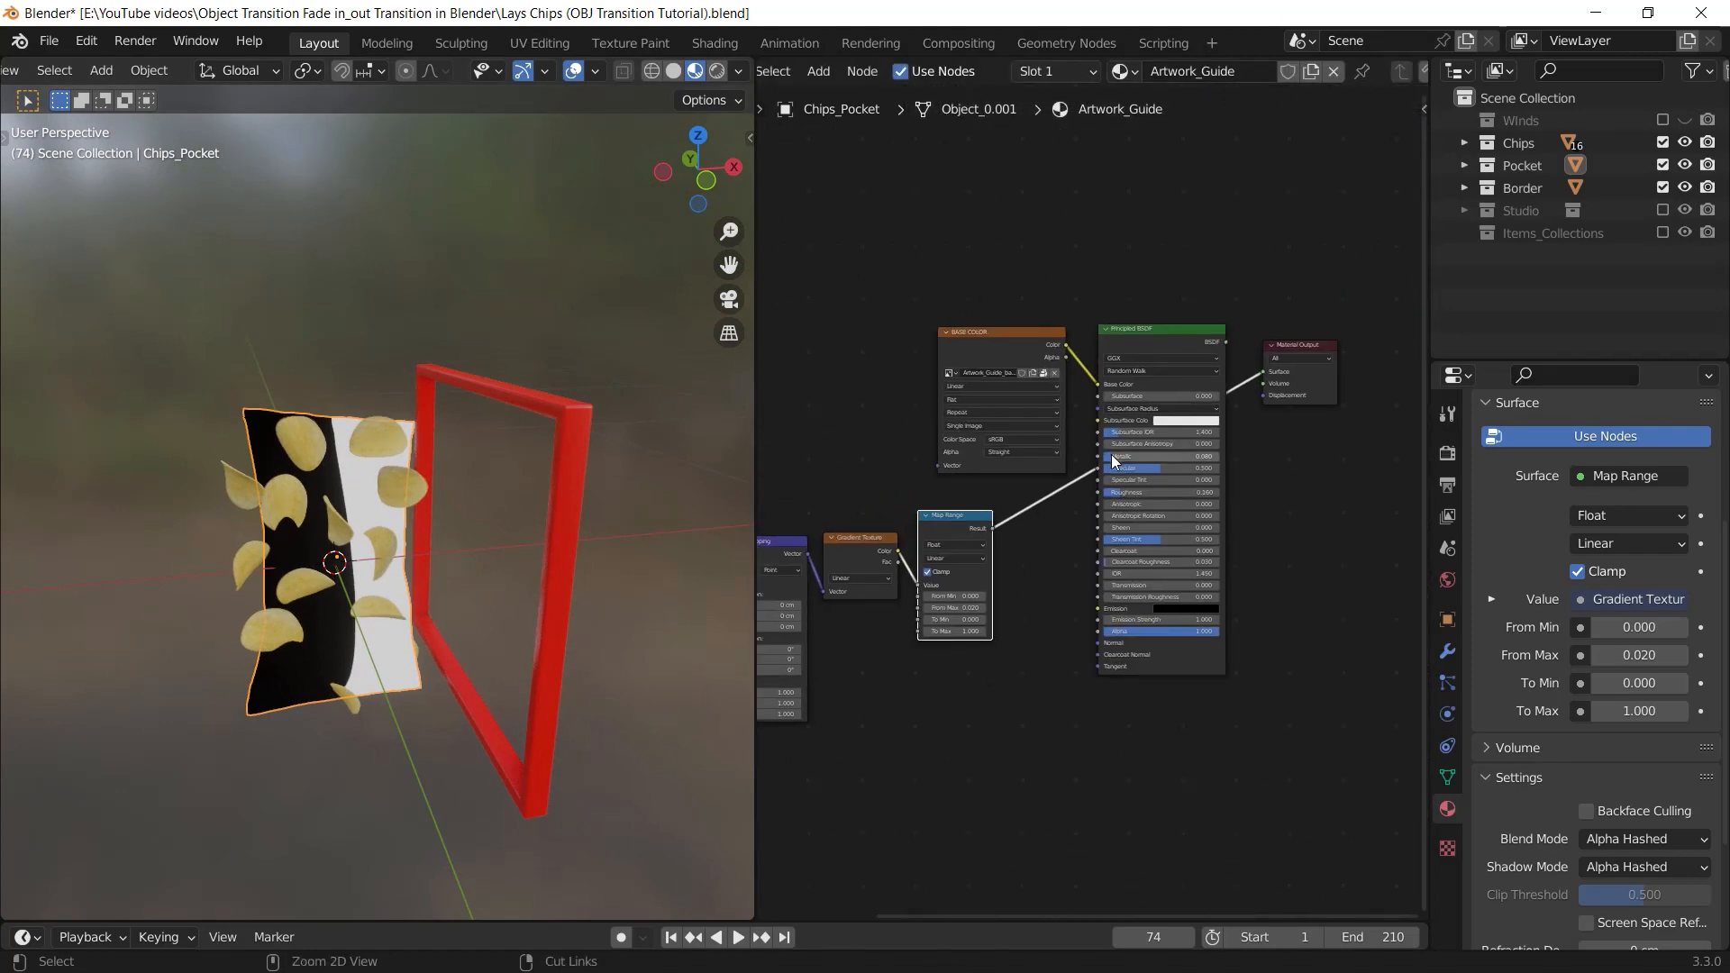
{"action": "left_click", "coordinate": [1126, 339], "text": "ctrl+shift"}
Connect the Map Range node's Result output to the Principled BSDF's Alpha input
{"action": "middle_click_drag", "start_coordinate": [972, 602], "coordinate": [1028, 572]}
{"action": "scroll", "coordinate": [477, 663], "scroll_direction": "up", "scroll_amount": 3}
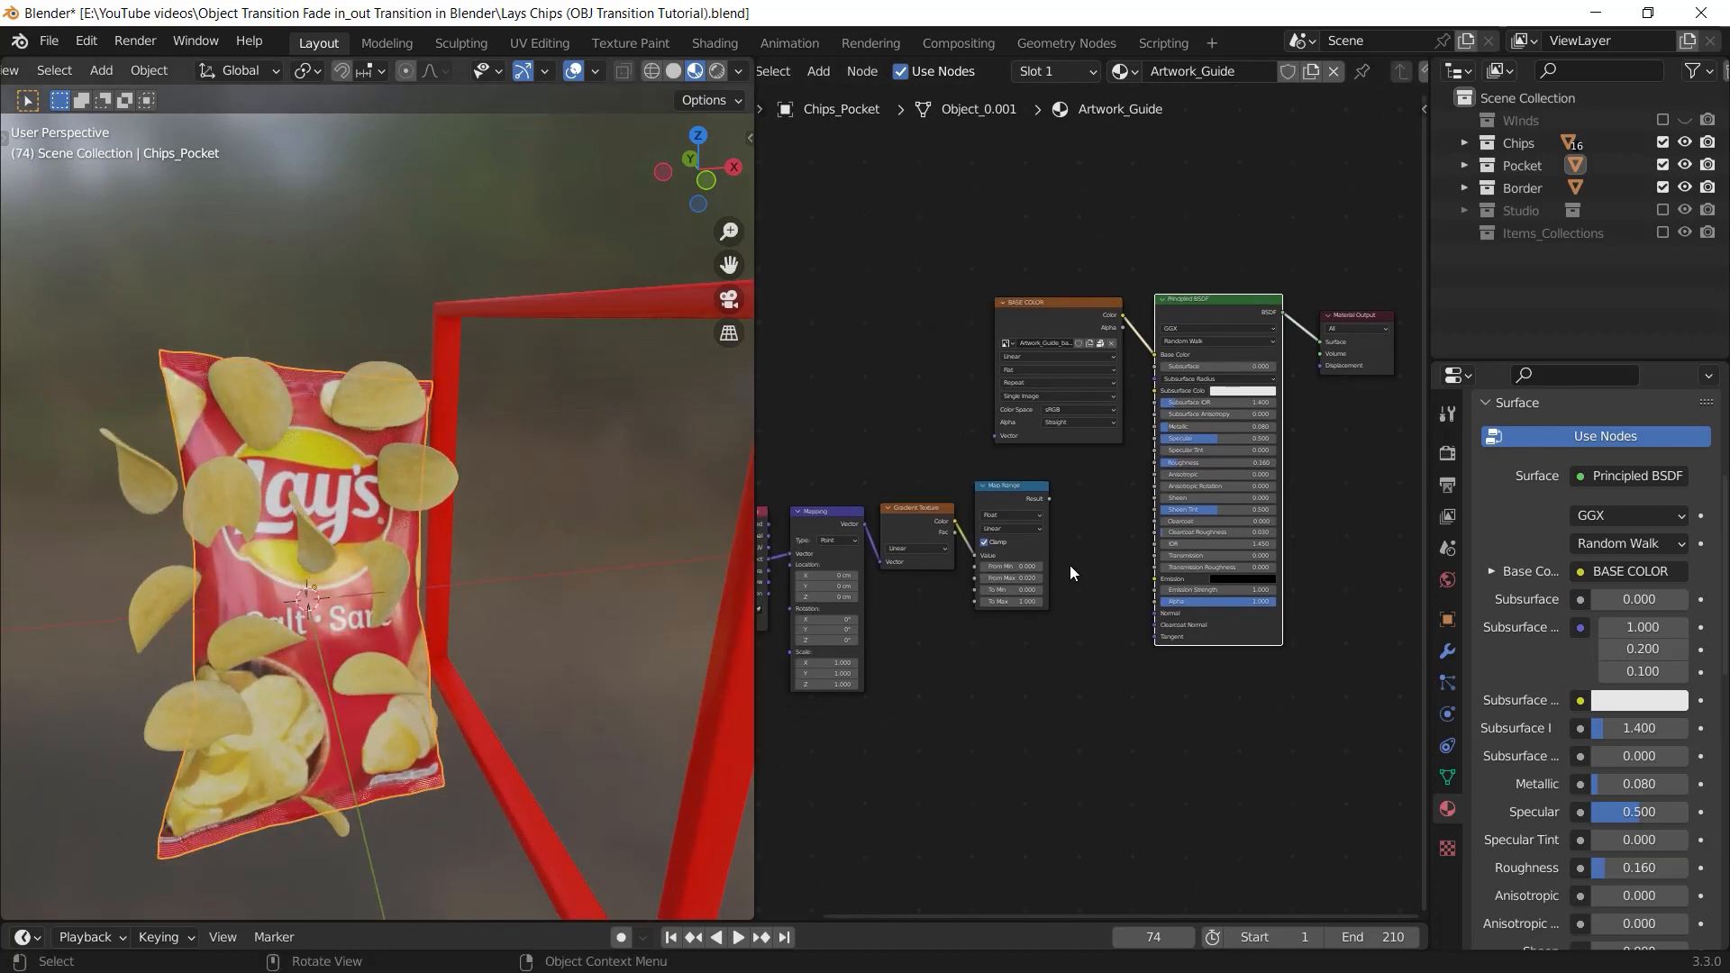
{"action": "scroll", "coordinate": [1047, 667], "scroll_direction": "up", "scroll_amount": 3}
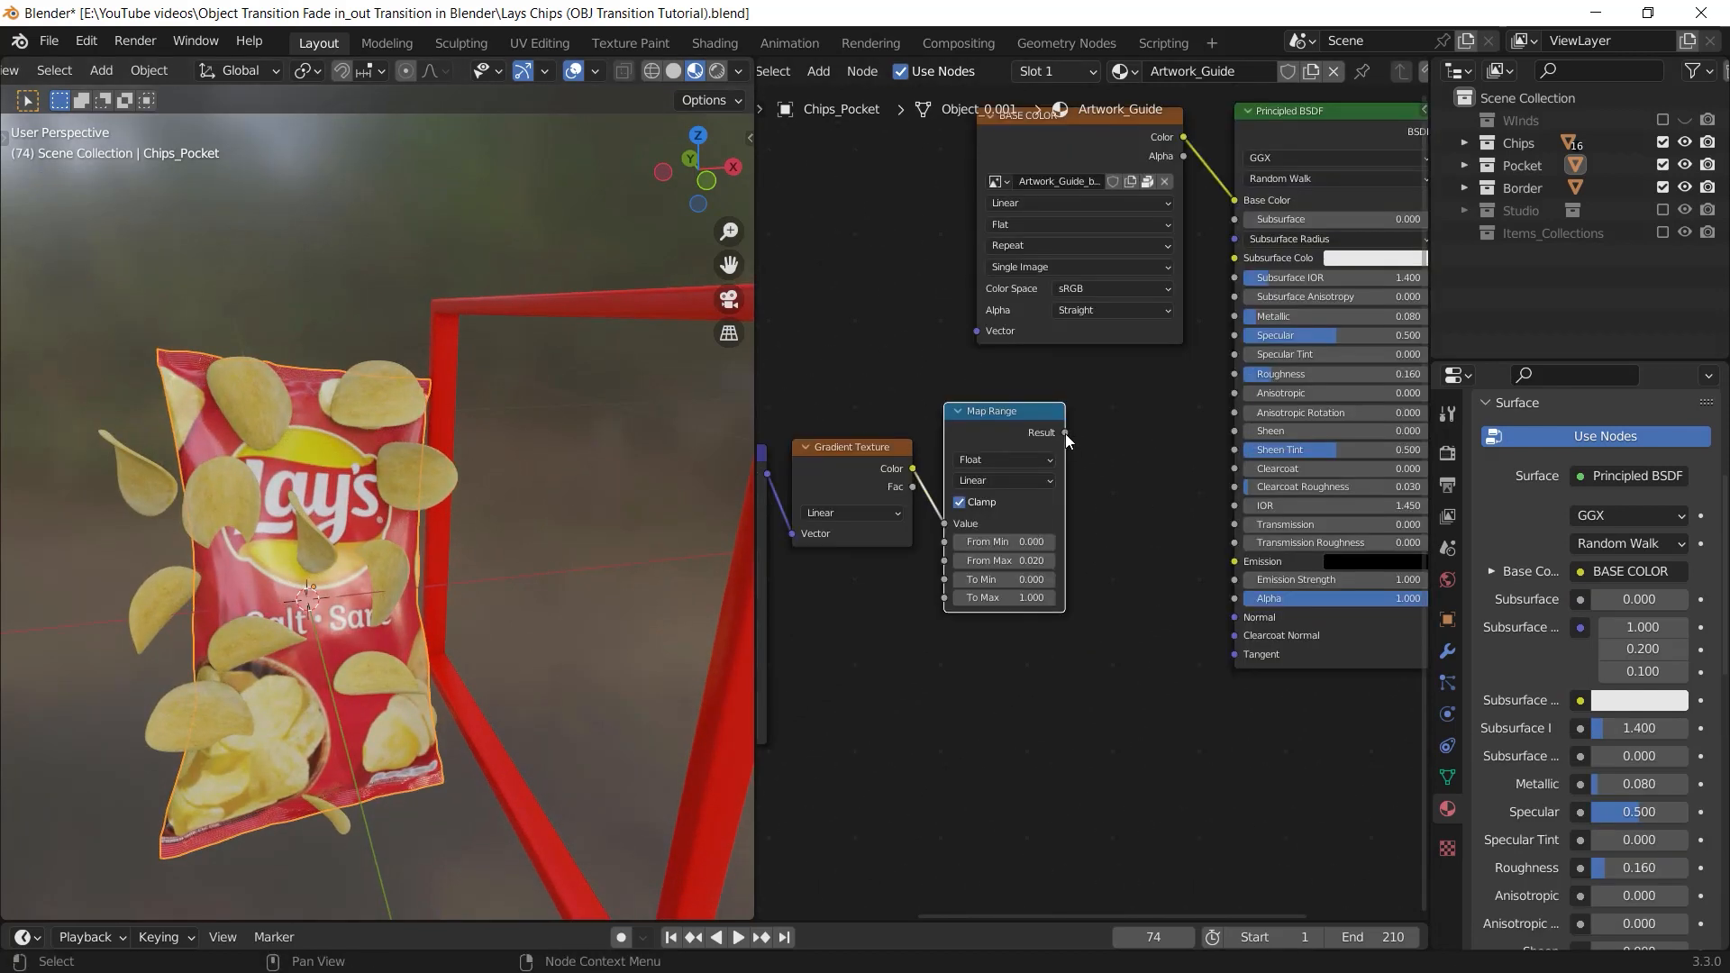
{"action": "left_click_drag", "start_coordinate": [1065, 435], "coordinate": [1233, 601]}
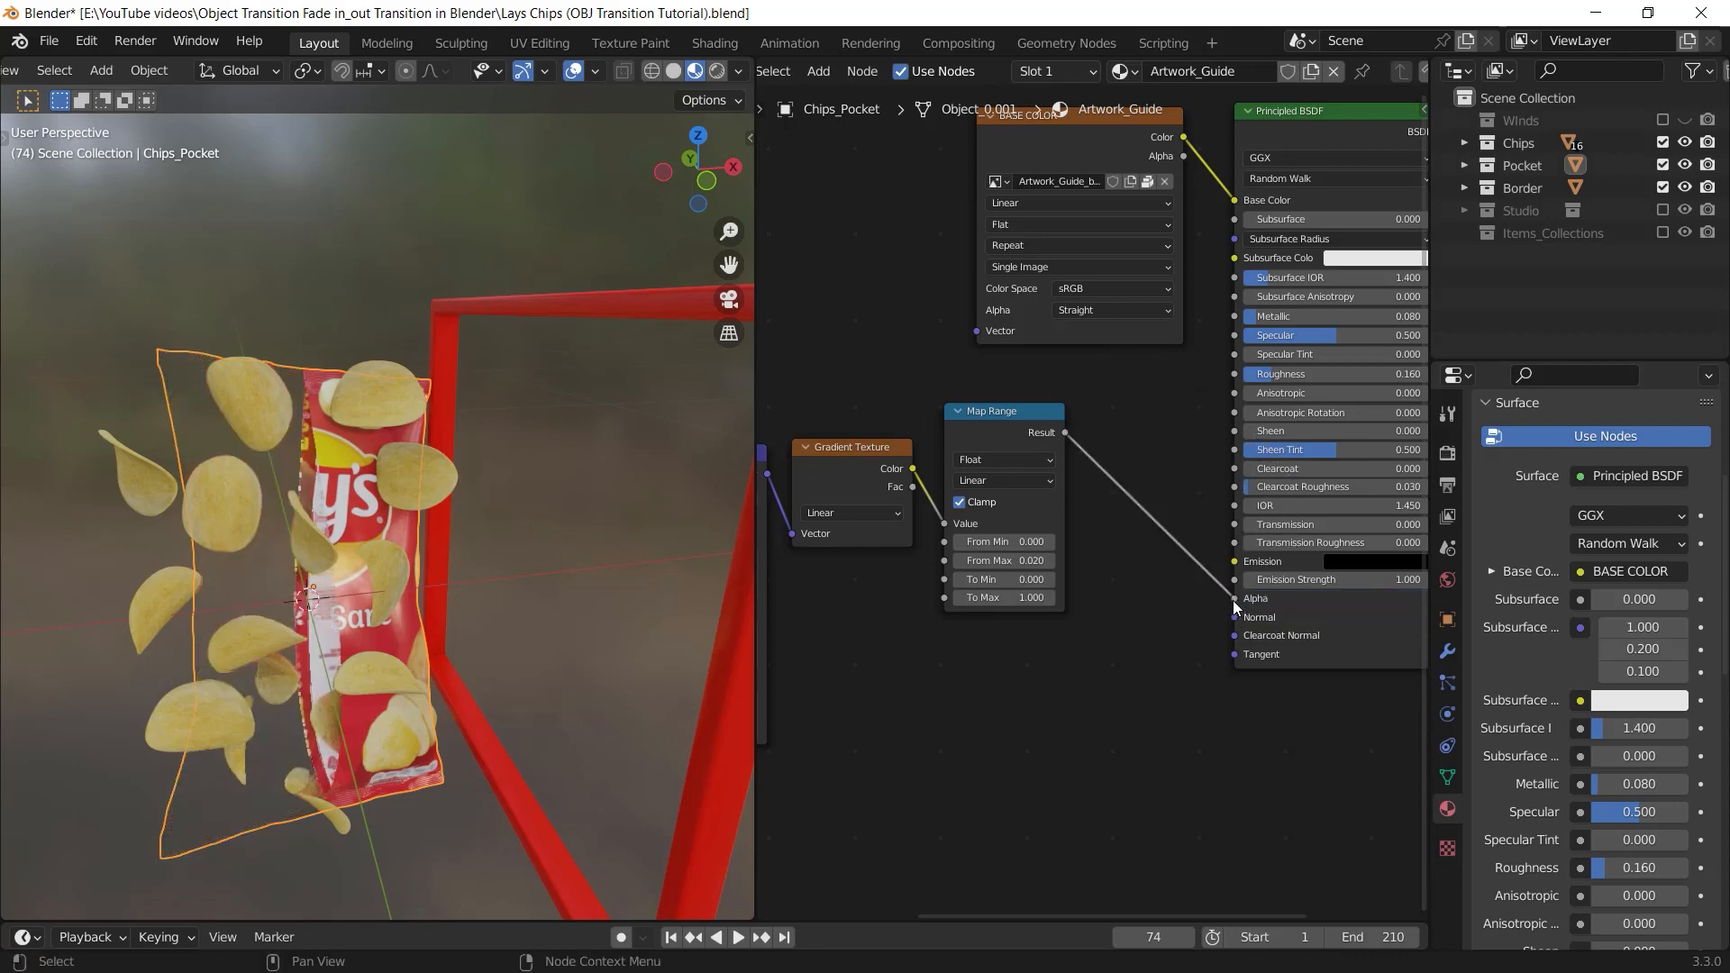
{"action": "middle_click_drag", "start_coordinate": [465, 606], "coordinate": [521, 604]}
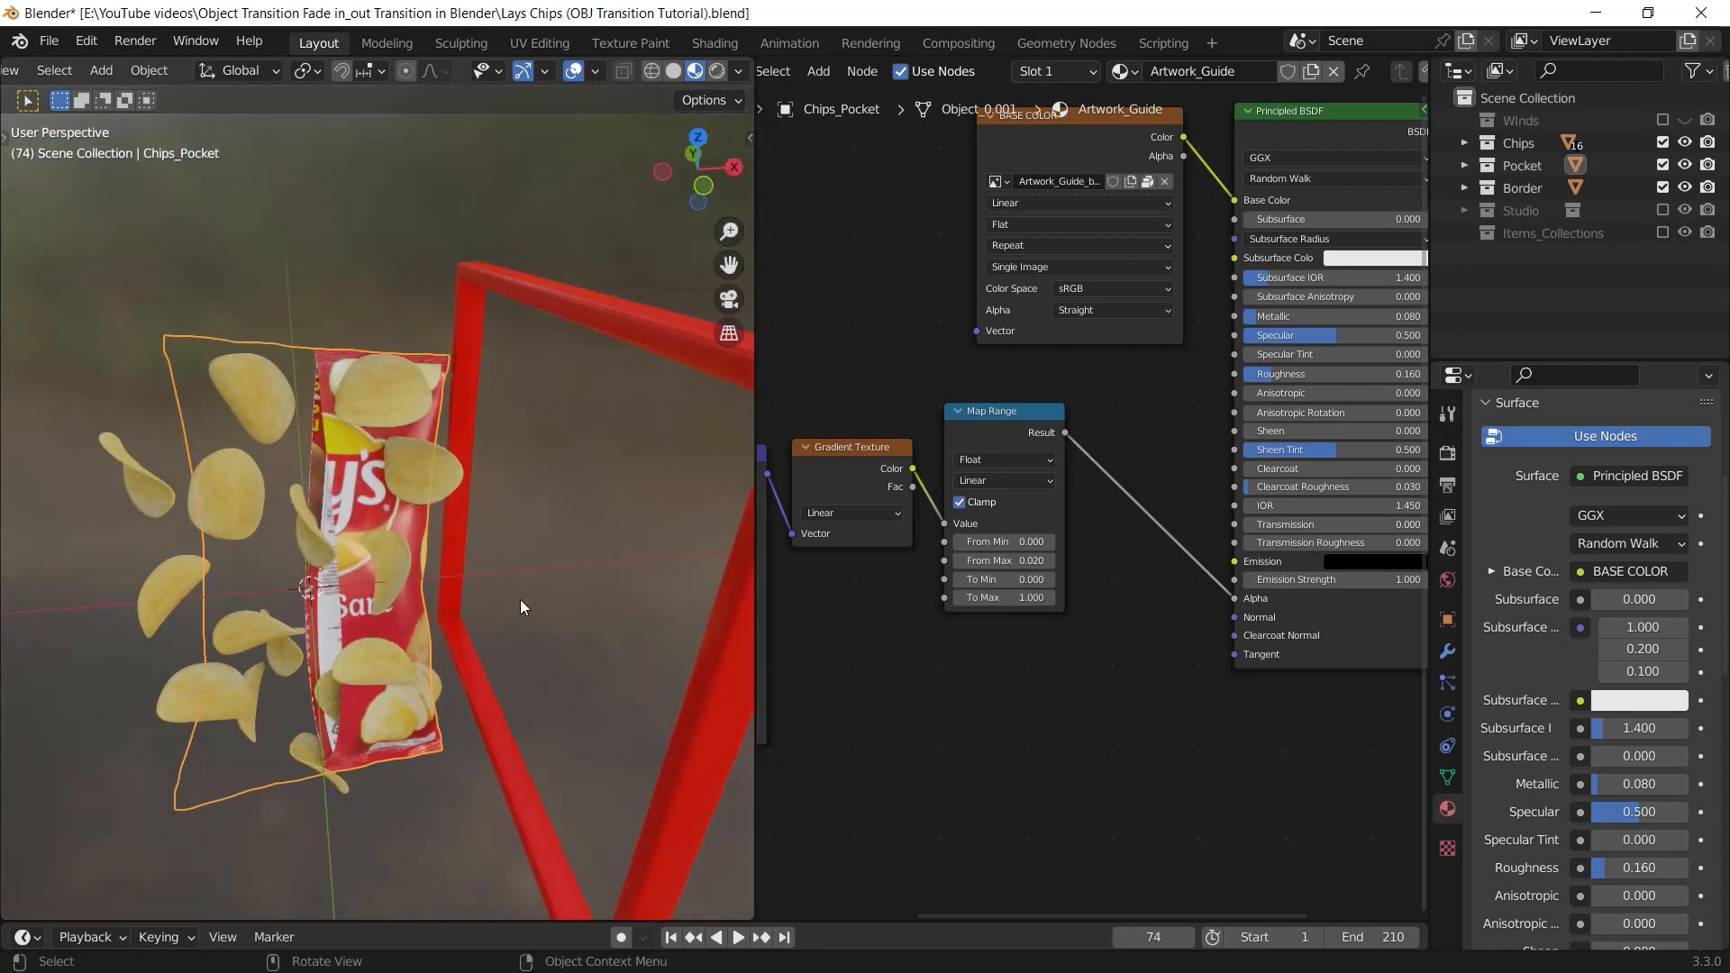
Disconnect the Map Range node from the Principled BSDF's Alpha input, try a lower Alpha value and restore it to 1.000
{"action": "left_click_drag", "start_coordinate": [1233, 598], "coordinate": [1204, 613]}
{"action": "middle_click_drag", "start_coordinate": [1204, 614], "coordinate": [996, 616]}
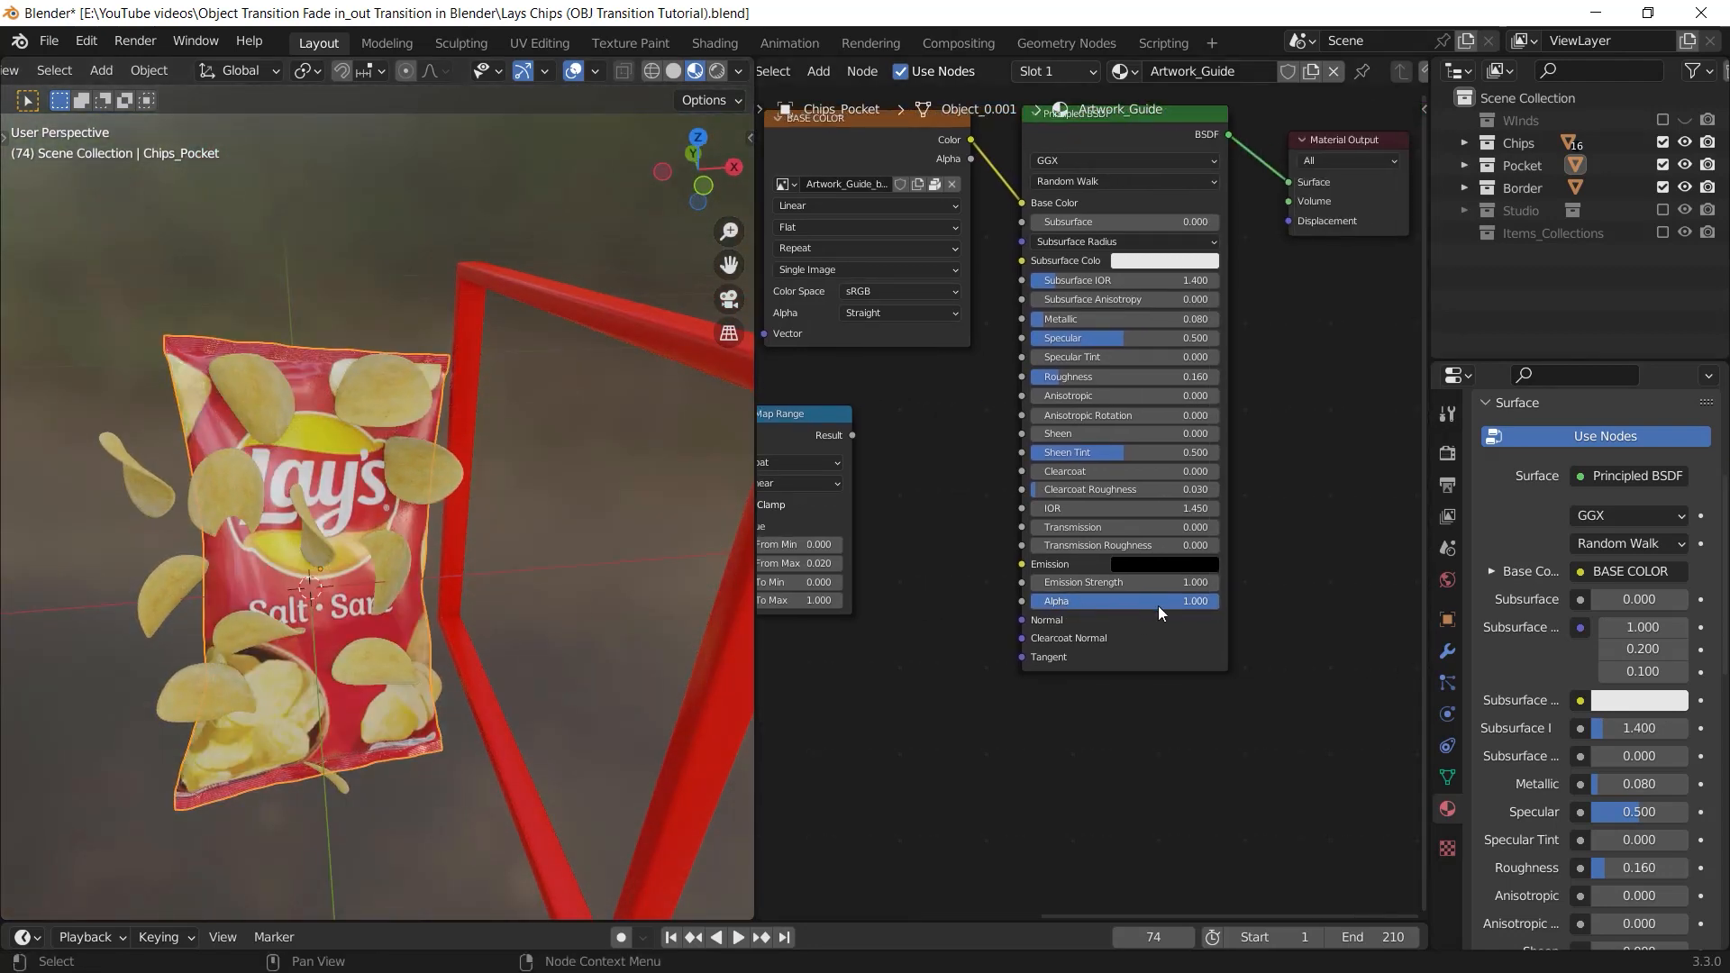
{"action": "left_click_drag", "start_coordinate": [1159, 605], "coordinate": [1082, 605]}
{"action": "middle_click_drag", "start_coordinate": [268, 514], "coordinate": [217, 479]}
{"action": "left_click_drag", "start_coordinate": [1081, 601], "coordinate": [1219, 601]}
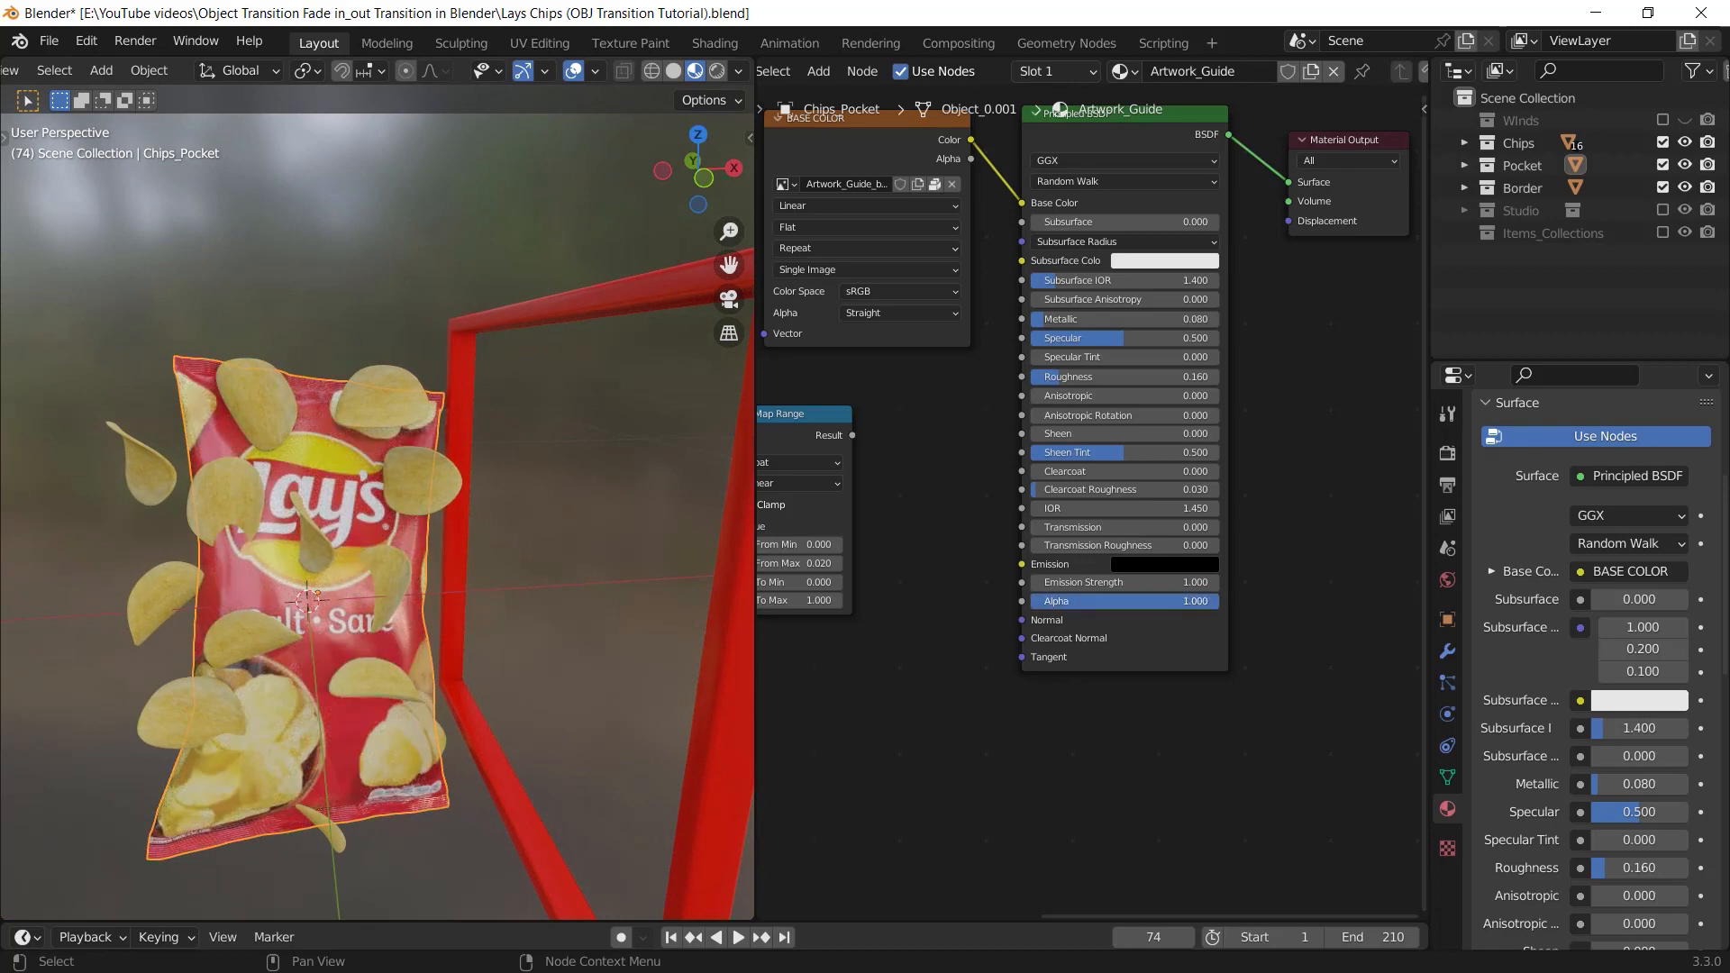
{"action": "middle_click_drag", "start_coordinate": [472, 515], "coordinate": [554, 671]}
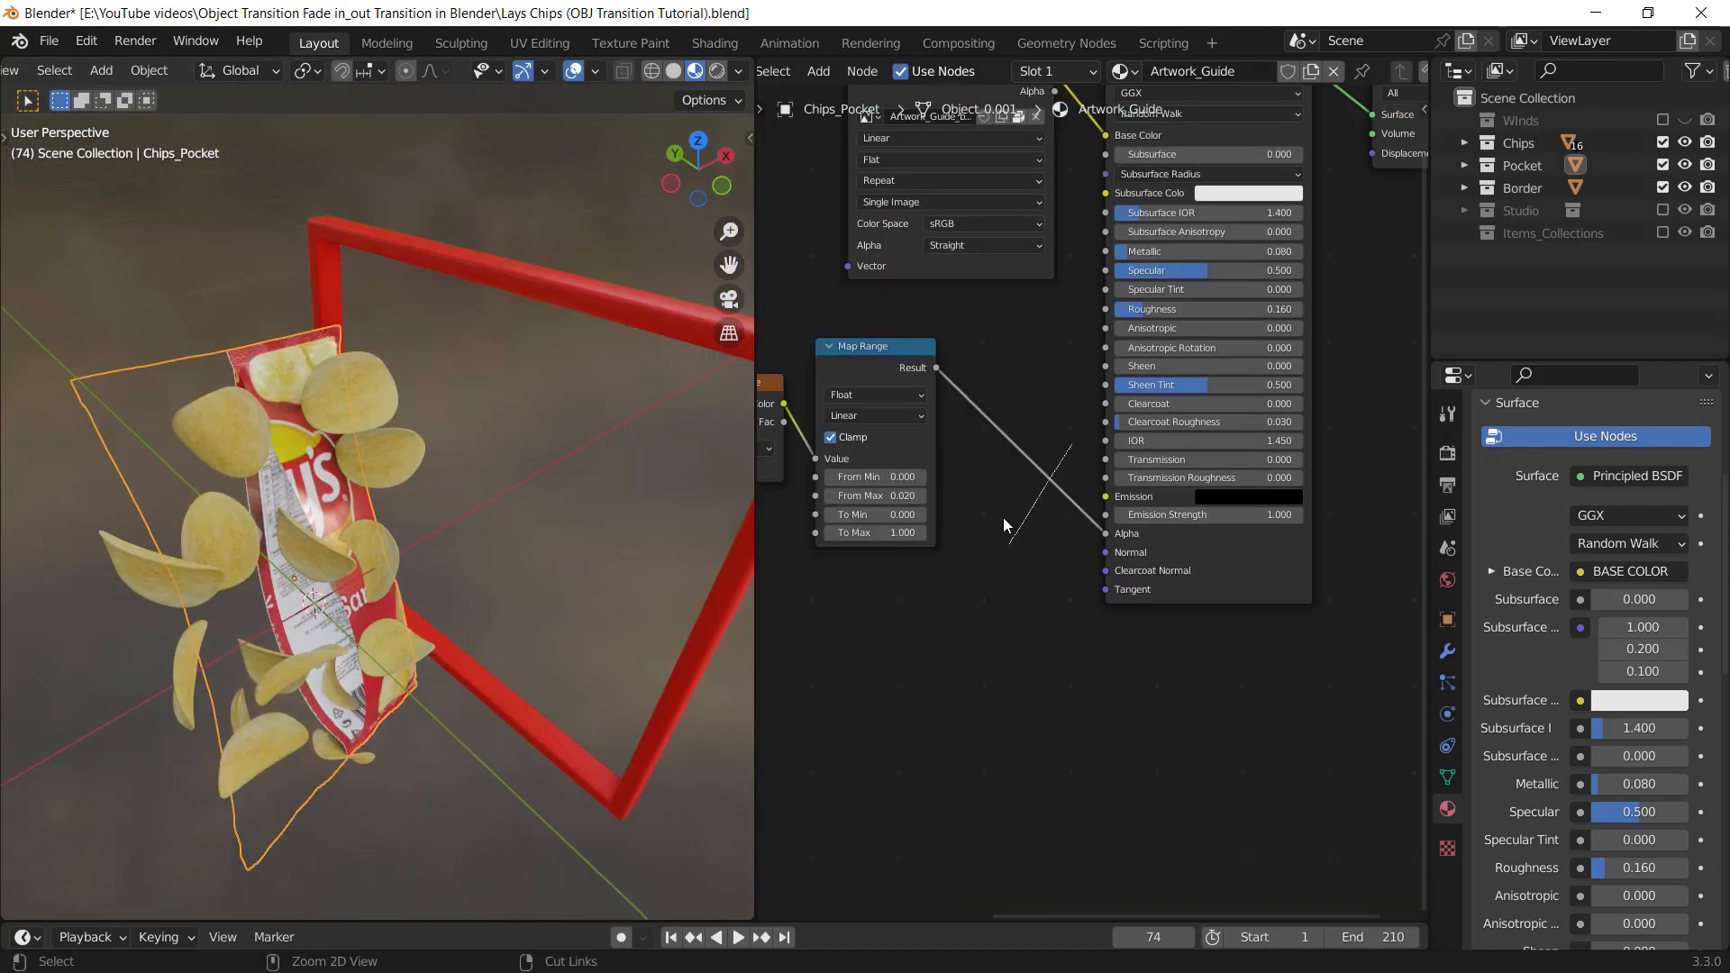
{"action": "key", "text": "ctrl+z"}
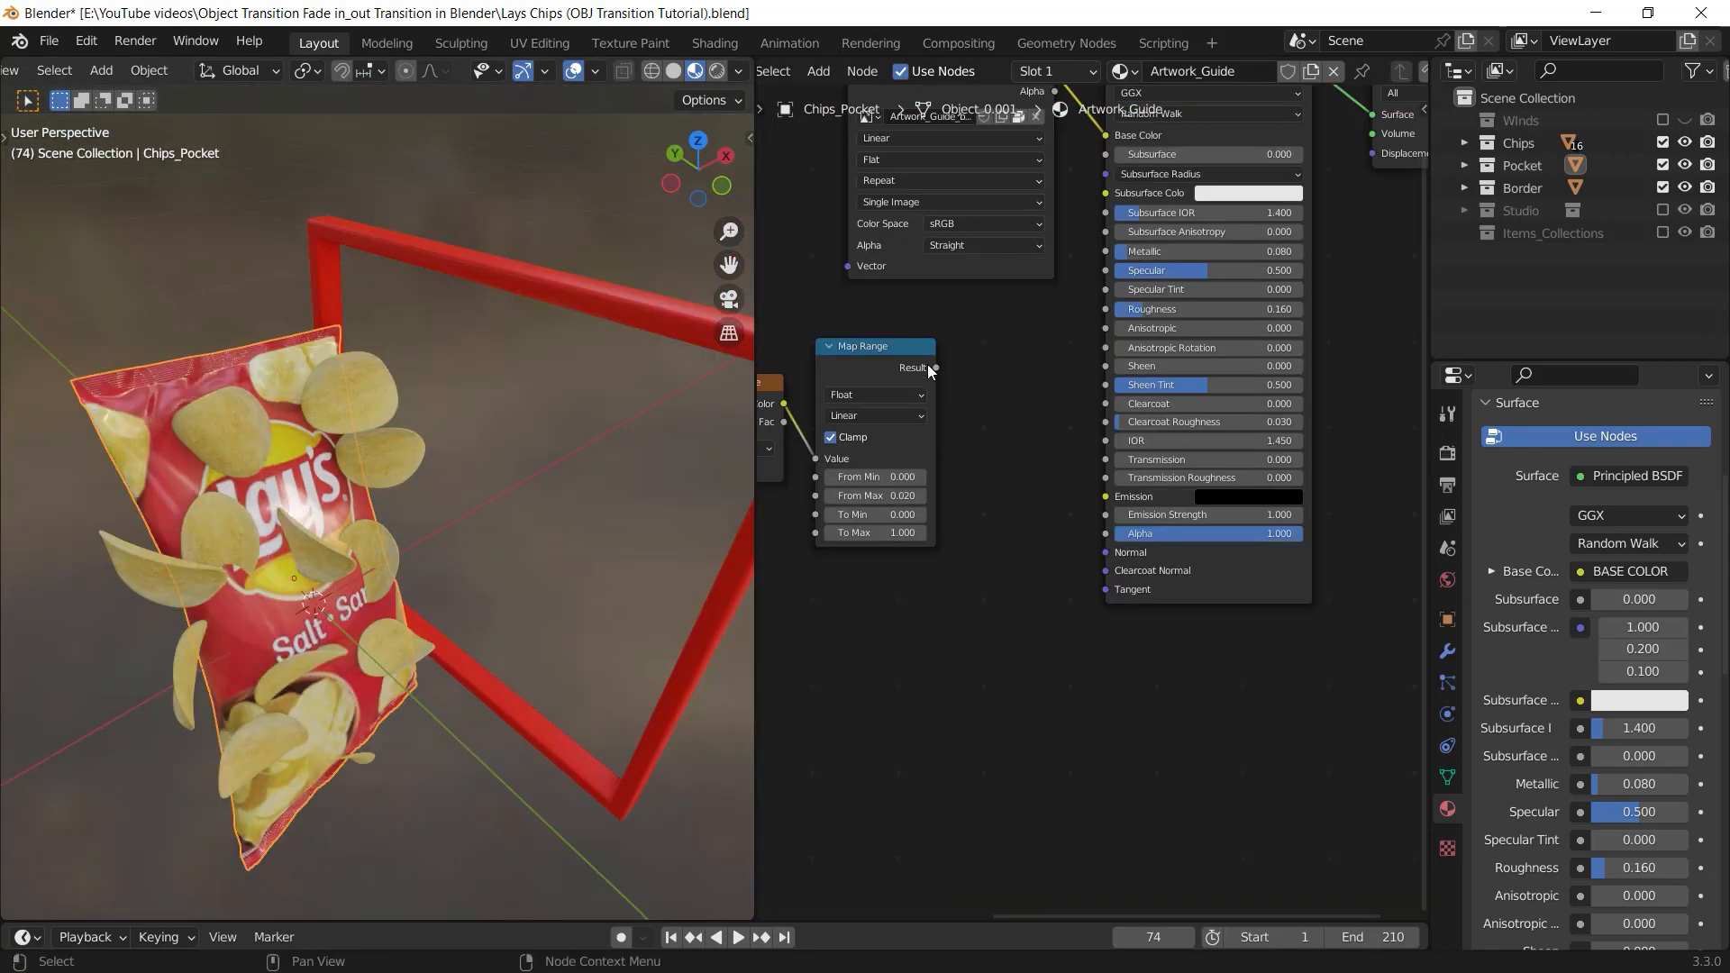
Preview the Map Range node on the chips bag by routing its Result output to the material's surface
{"action": "left_click_drag", "start_coordinate": [930, 367], "coordinate": [1101, 530]}
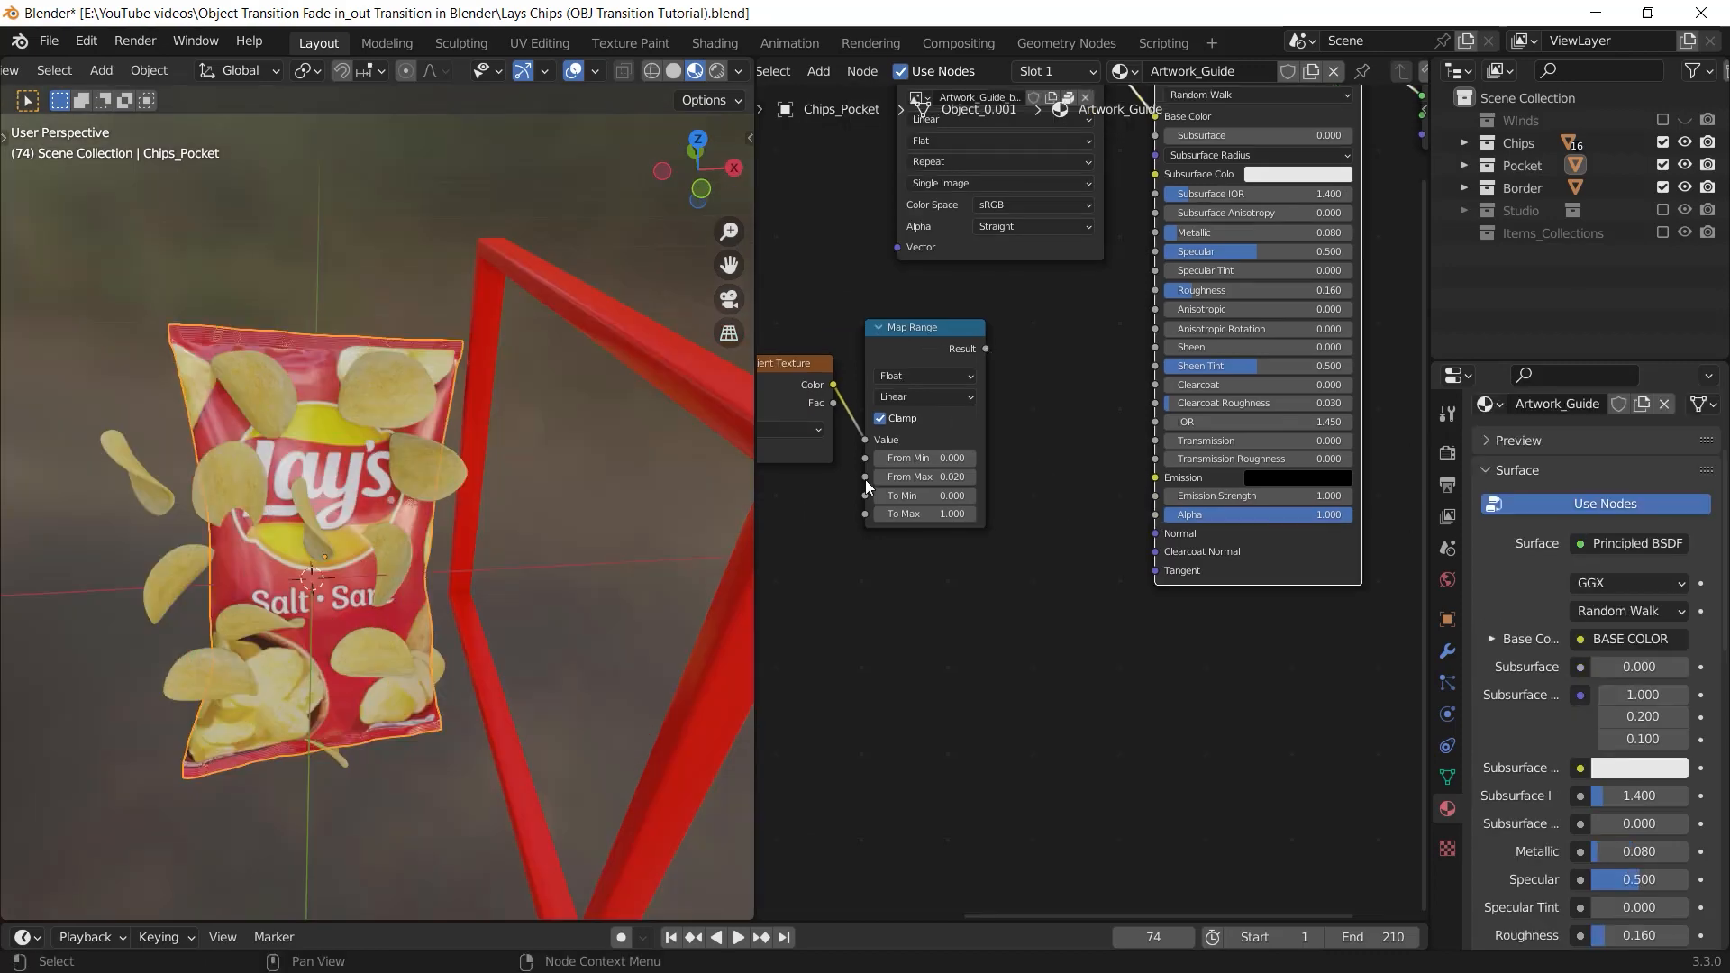
{"action": "middle_click_drag", "start_coordinate": [865, 479], "coordinate": [985, 376]}
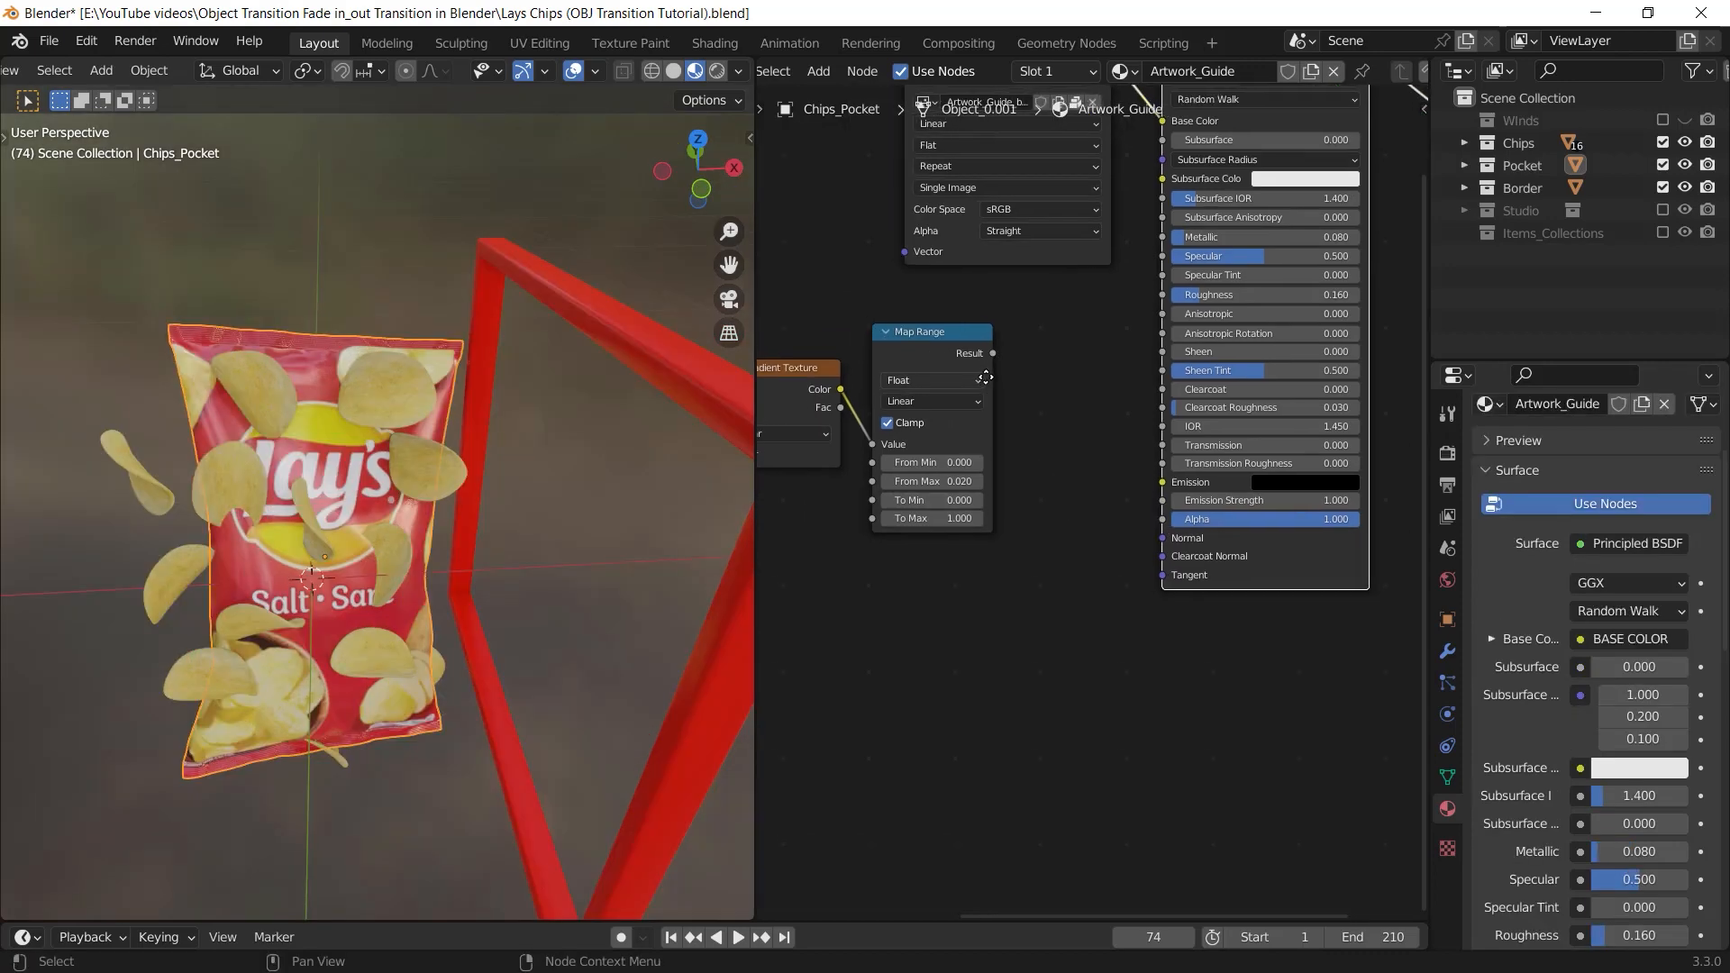
{"action": "left_click", "coordinate": [959, 346], "text": "ctrl+shift"}
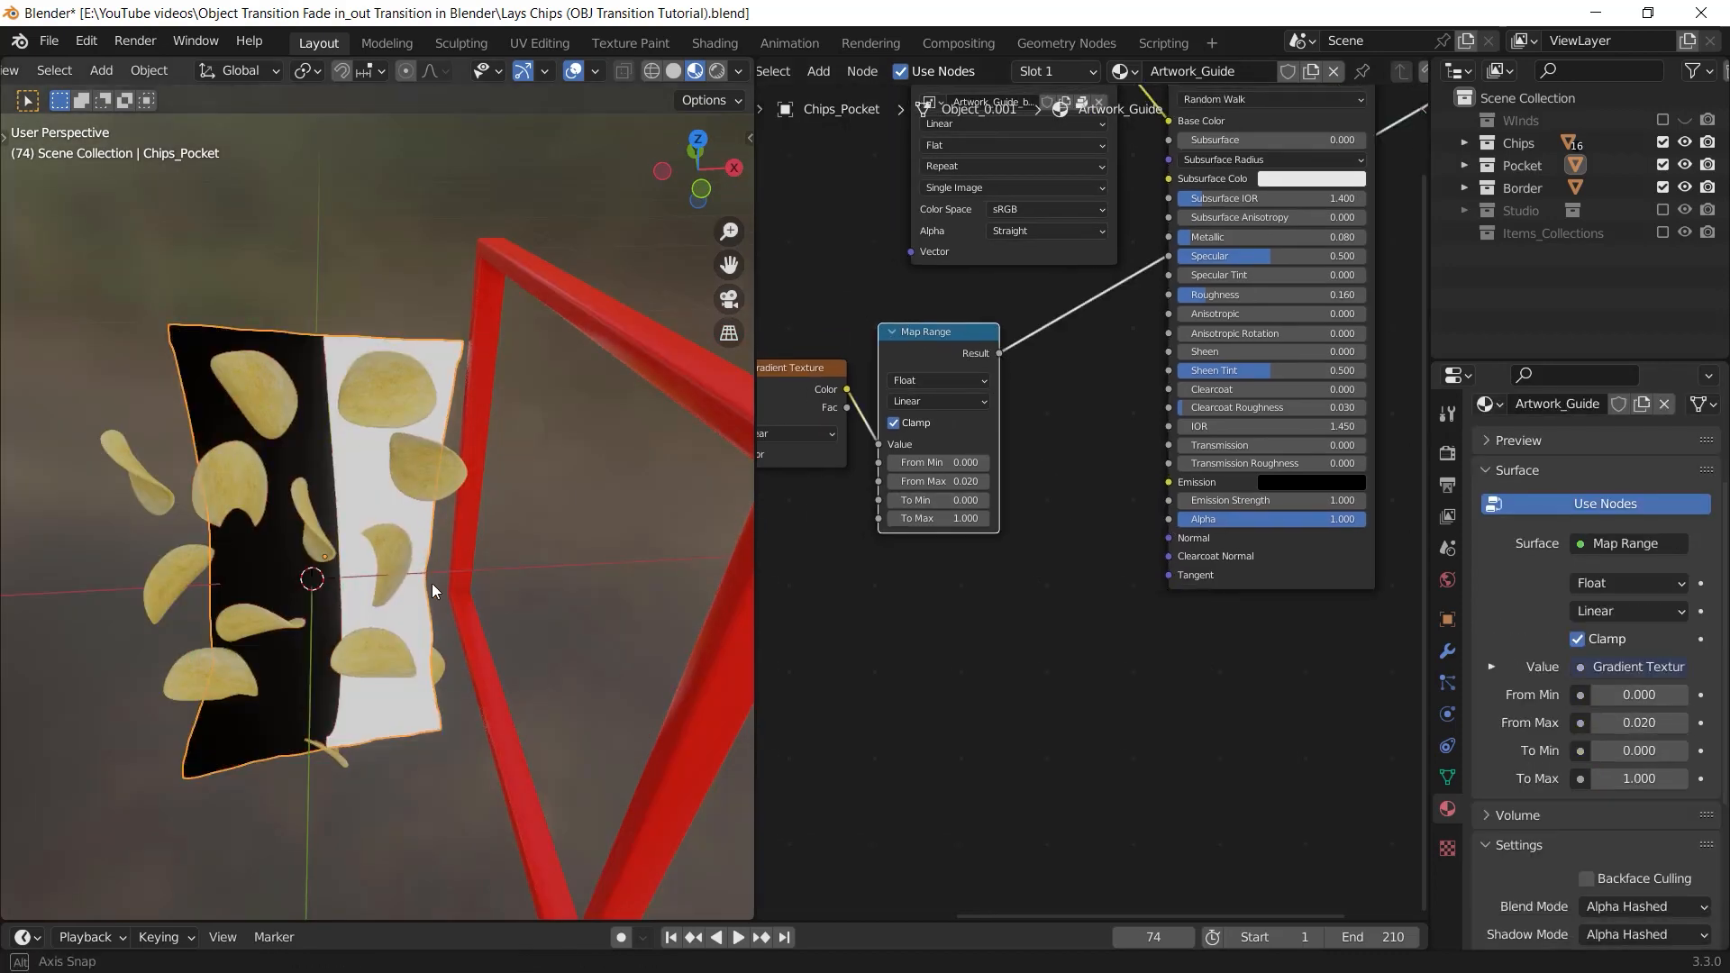
{"action": "middle_click_drag", "start_coordinate": [431, 582], "coordinate": [411, 531]}
{"action": "middle_click_drag", "start_coordinate": [1168, 522], "coordinate": [1173, 503]}
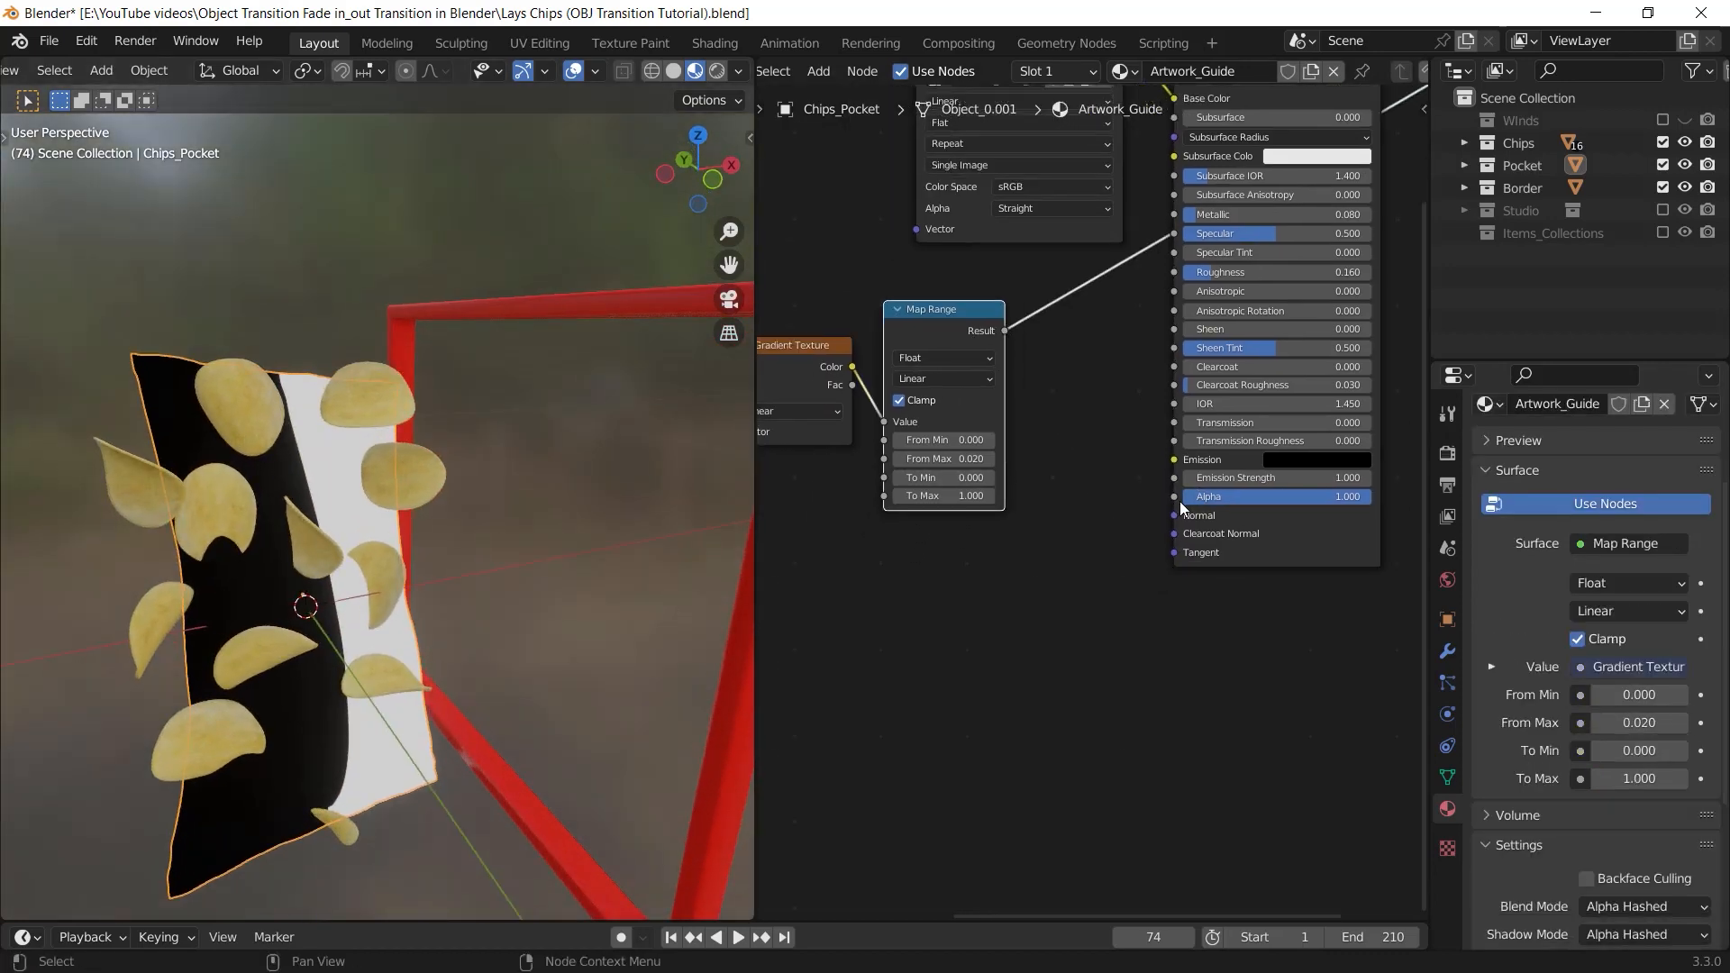
Add a ColorRamp node feeding the Principled BSDF's Alpha input and set its interpolation to Constant
{"action": "left_click_drag", "start_coordinate": [1175, 496], "coordinate": [1020, 624]}
{"action": "type", "text": "coo"}
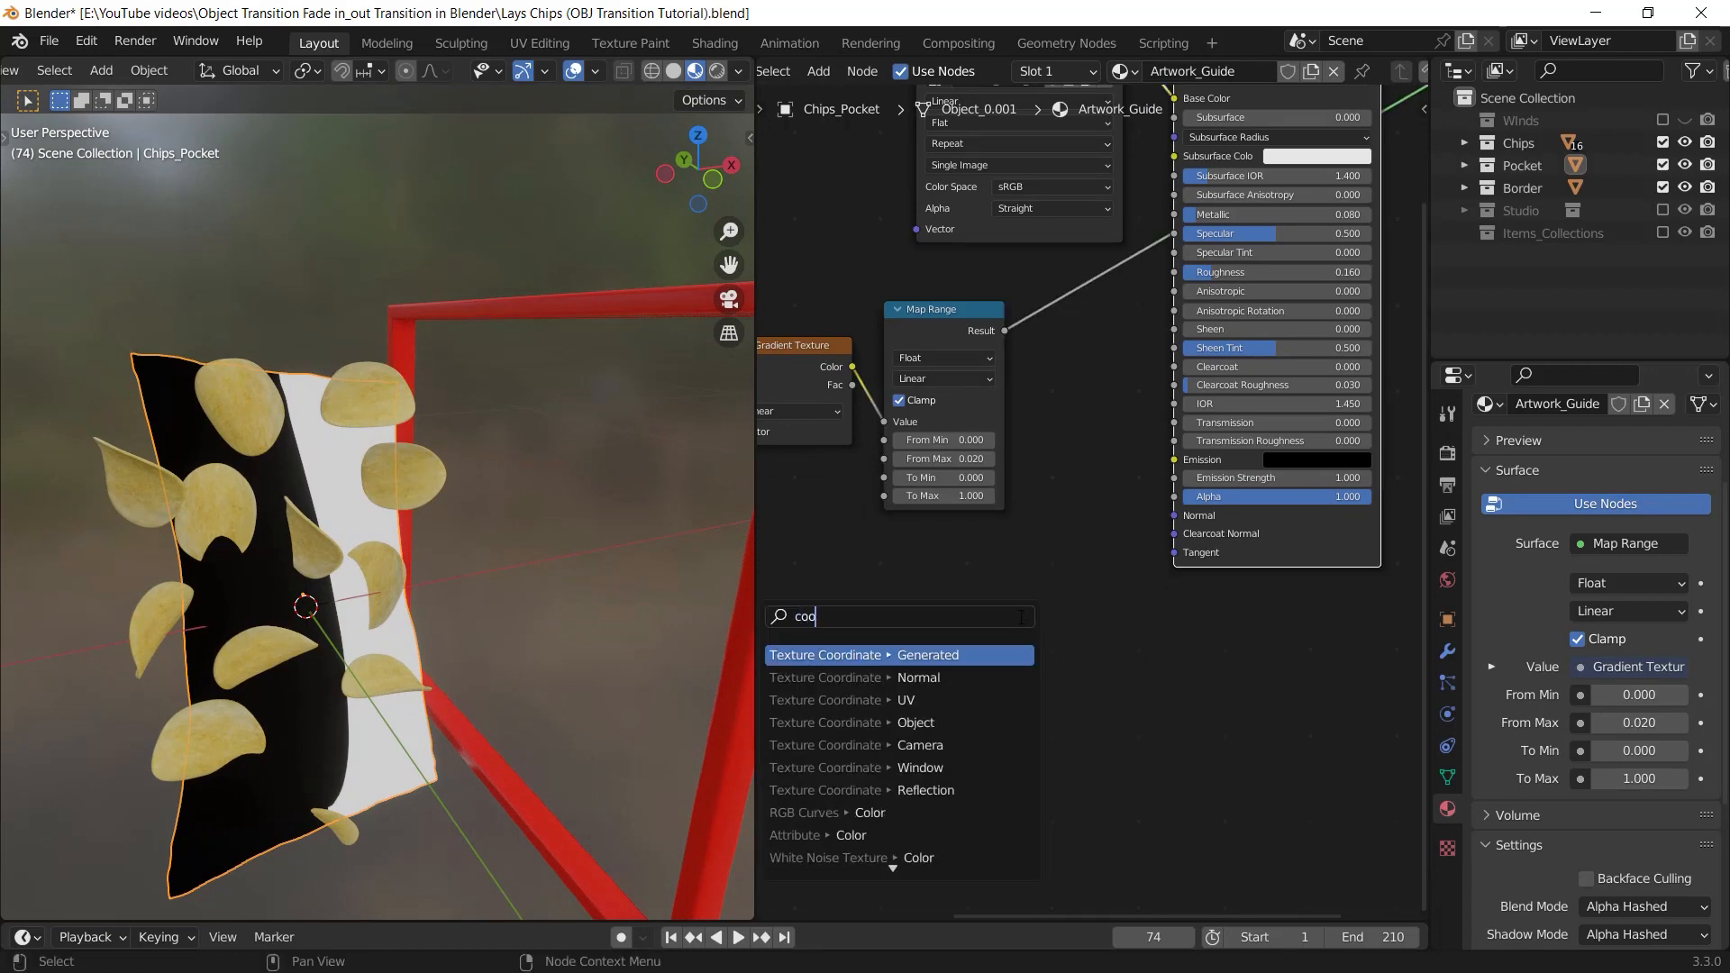
{"action": "key", "text": "BackSpace"}
{"action": "type", "text": "lor"}
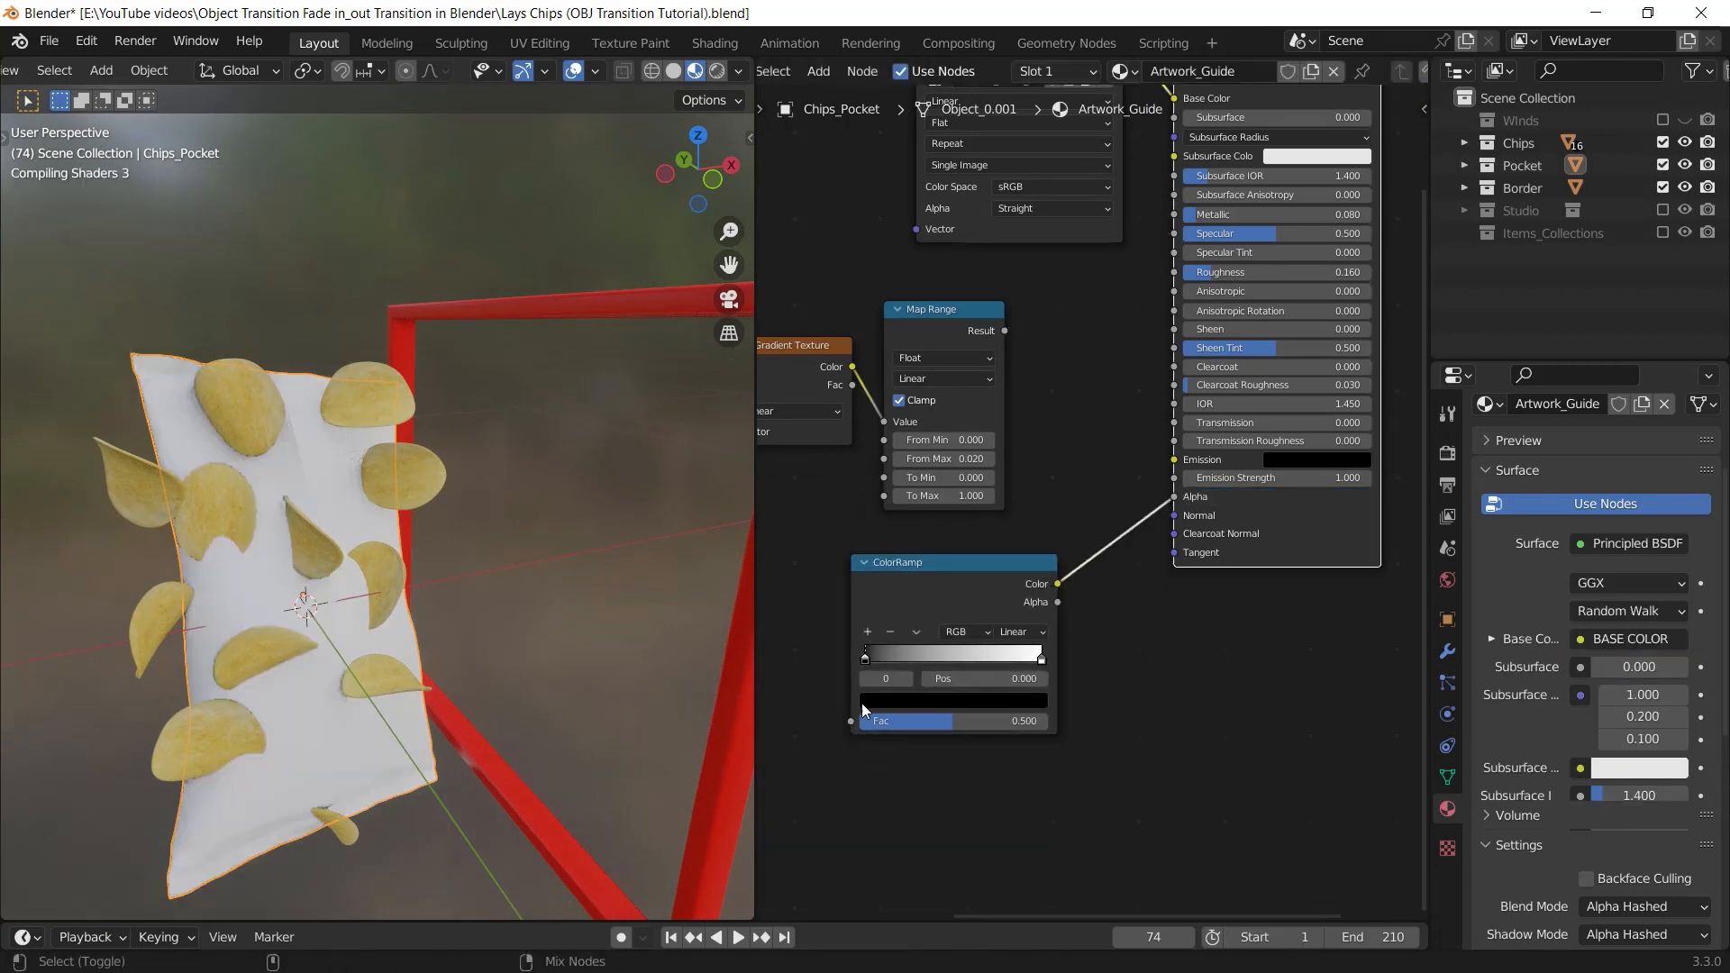
{"action": "left_click", "coordinate": [1110, 637]}
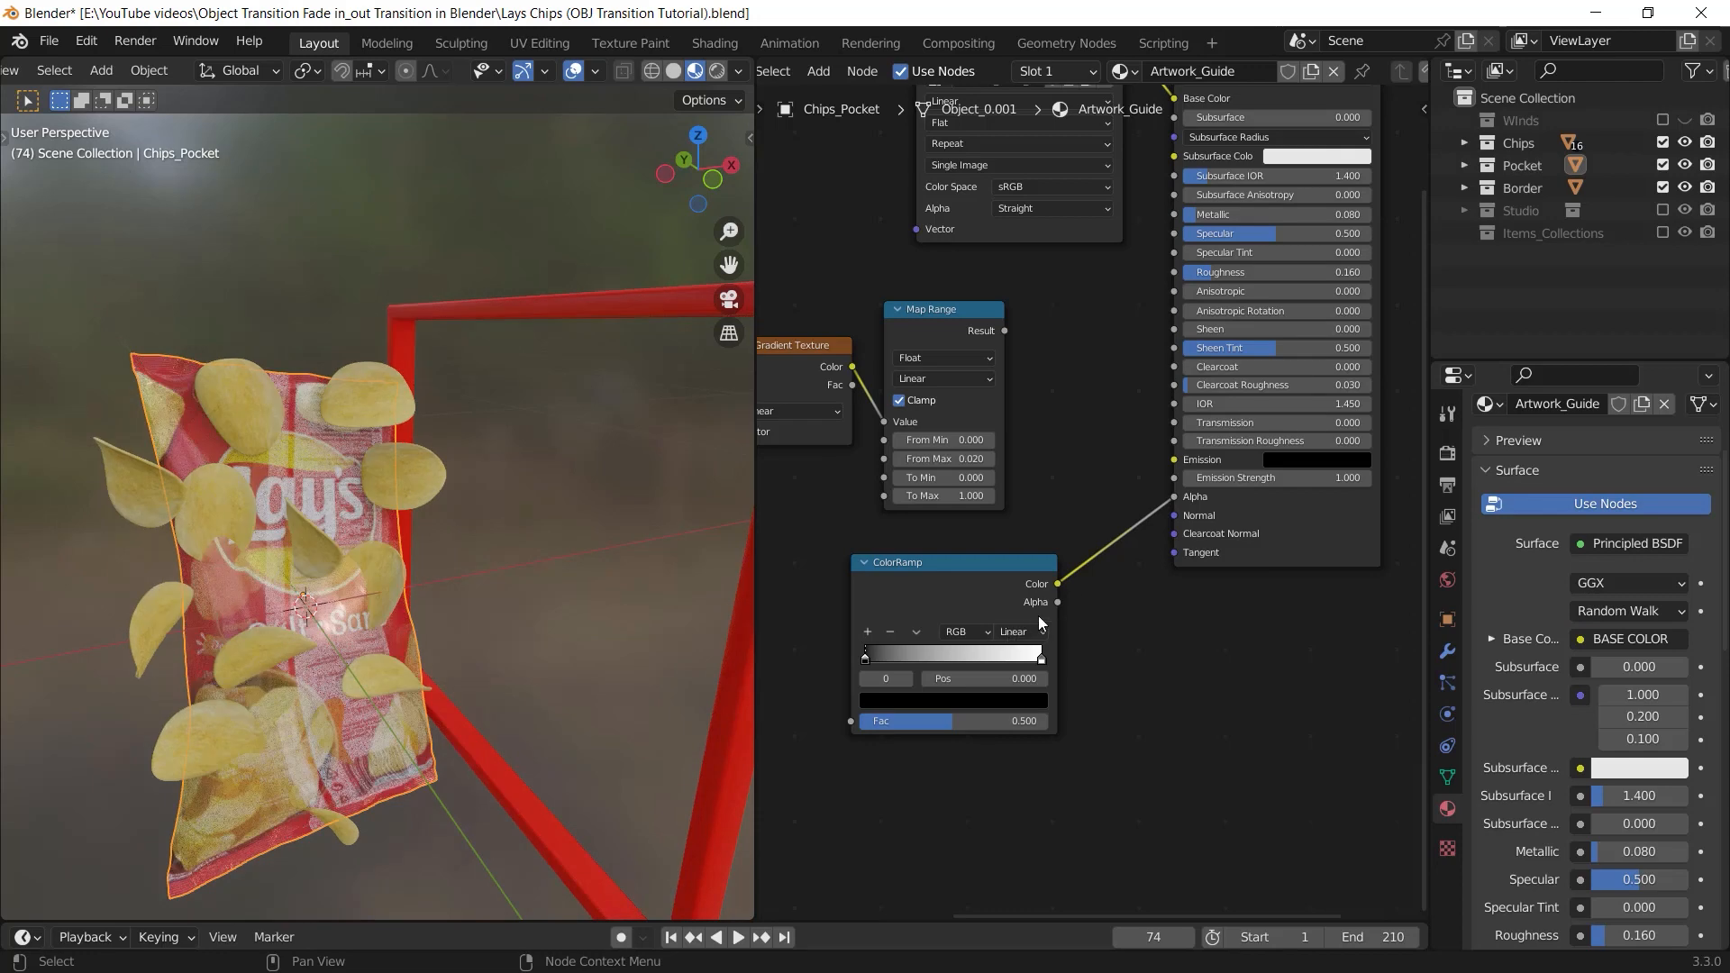
{"action": "left_click", "coordinate": [1022, 632]}
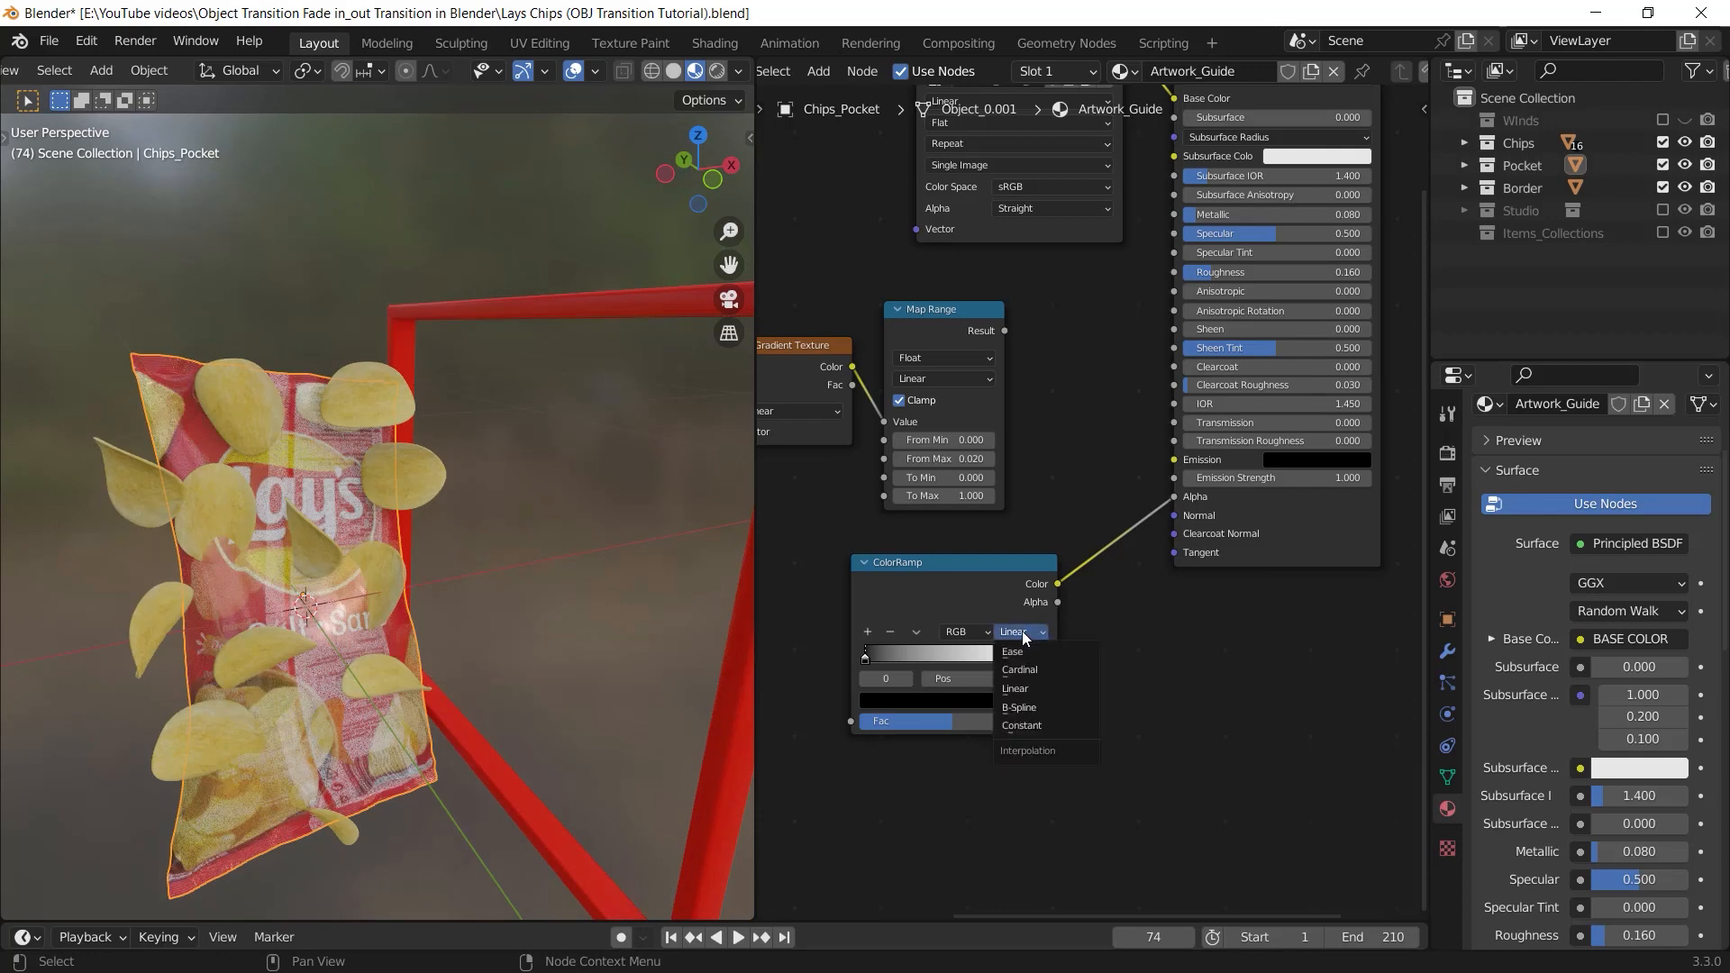
{"action": "left_click", "coordinate": [1051, 732]}
{"action": "middle_click_drag", "start_coordinate": [1051, 732], "coordinate": [1067, 665]}
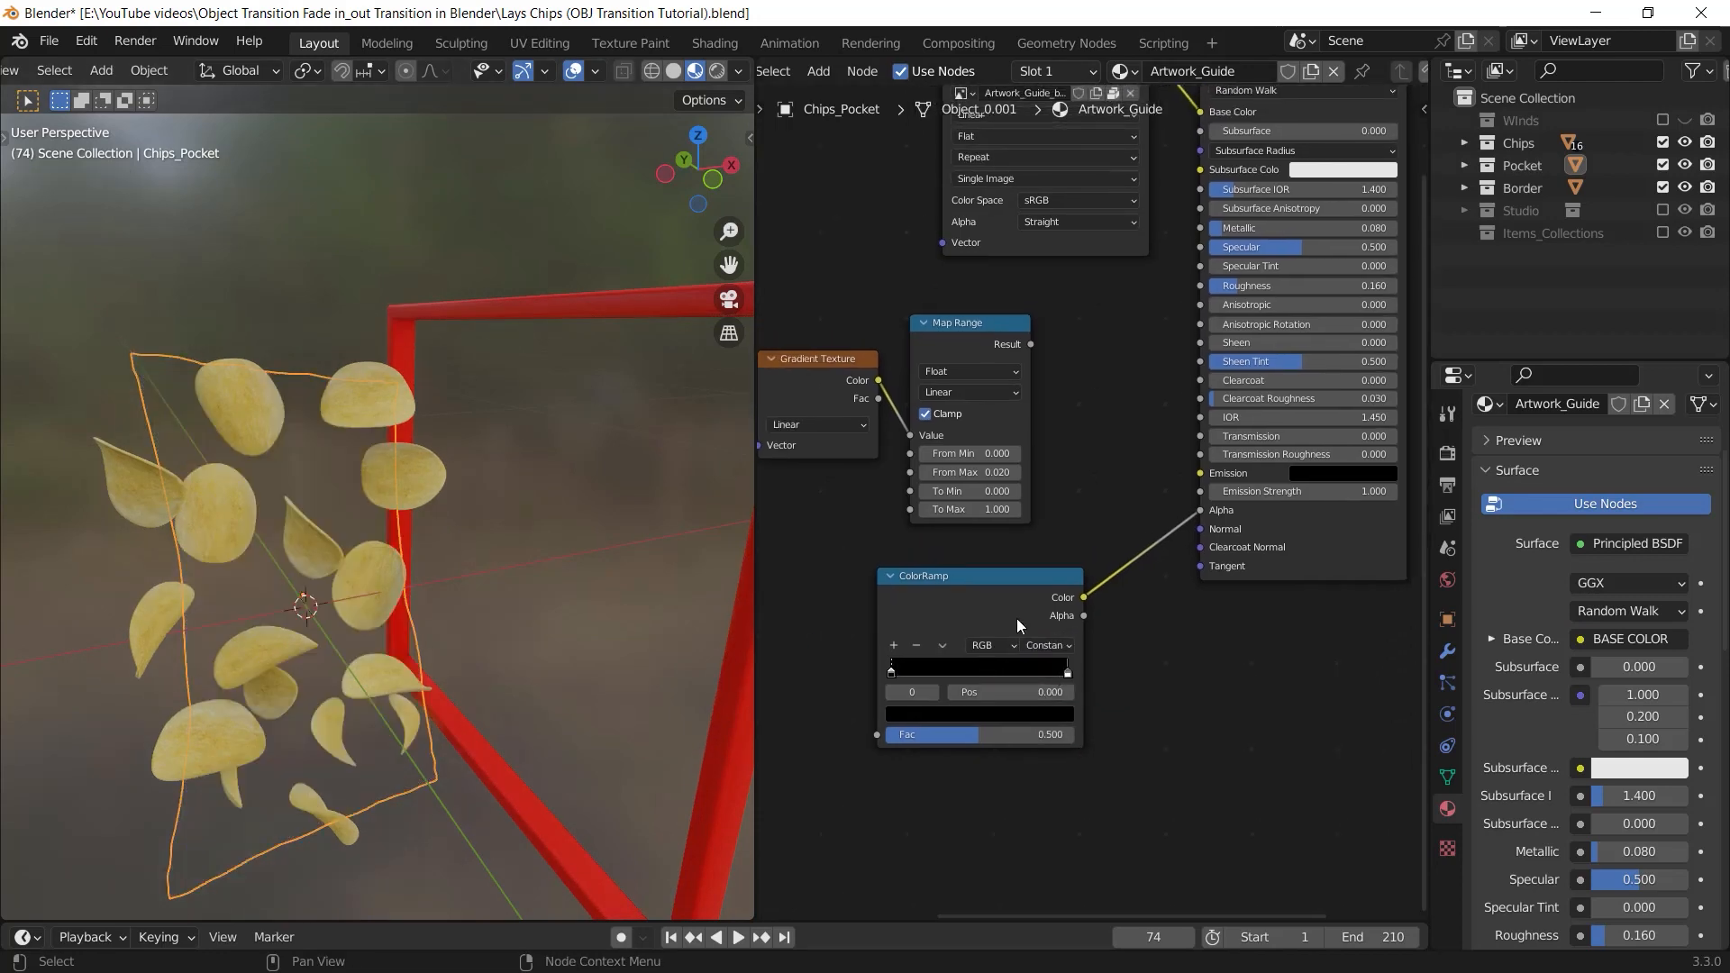
Disconnect the ColorRamp from the Principled BSDF's Alpha input, try an Alpha value of 0.000 and restore the ColorRamp link
{"action": "middle_click_drag", "start_coordinate": [1298, 544], "coordinate": [1181, 631]}
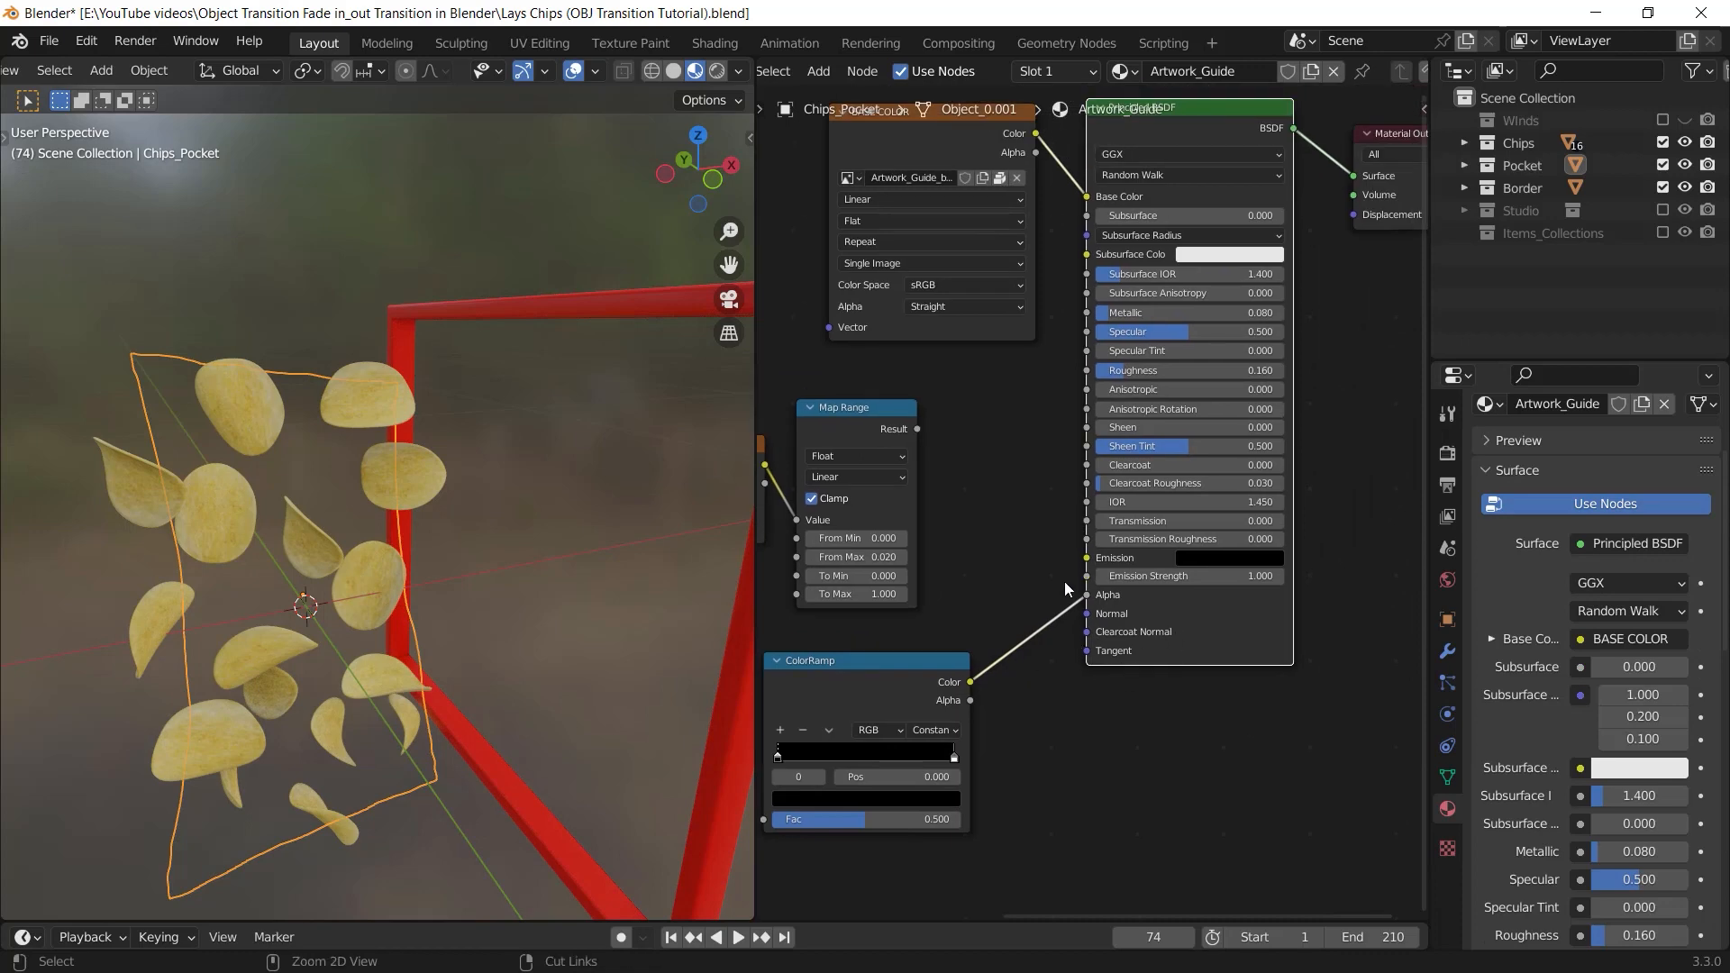
{"action": "right_click_drag", "start_coordinate": [1263, 633], "coordinate": [1248, 593], "text": "ctrl"}
{"action": "left_click_drag", "start_coordinate": [1280, 594], "coordinate": [1096, 594]}
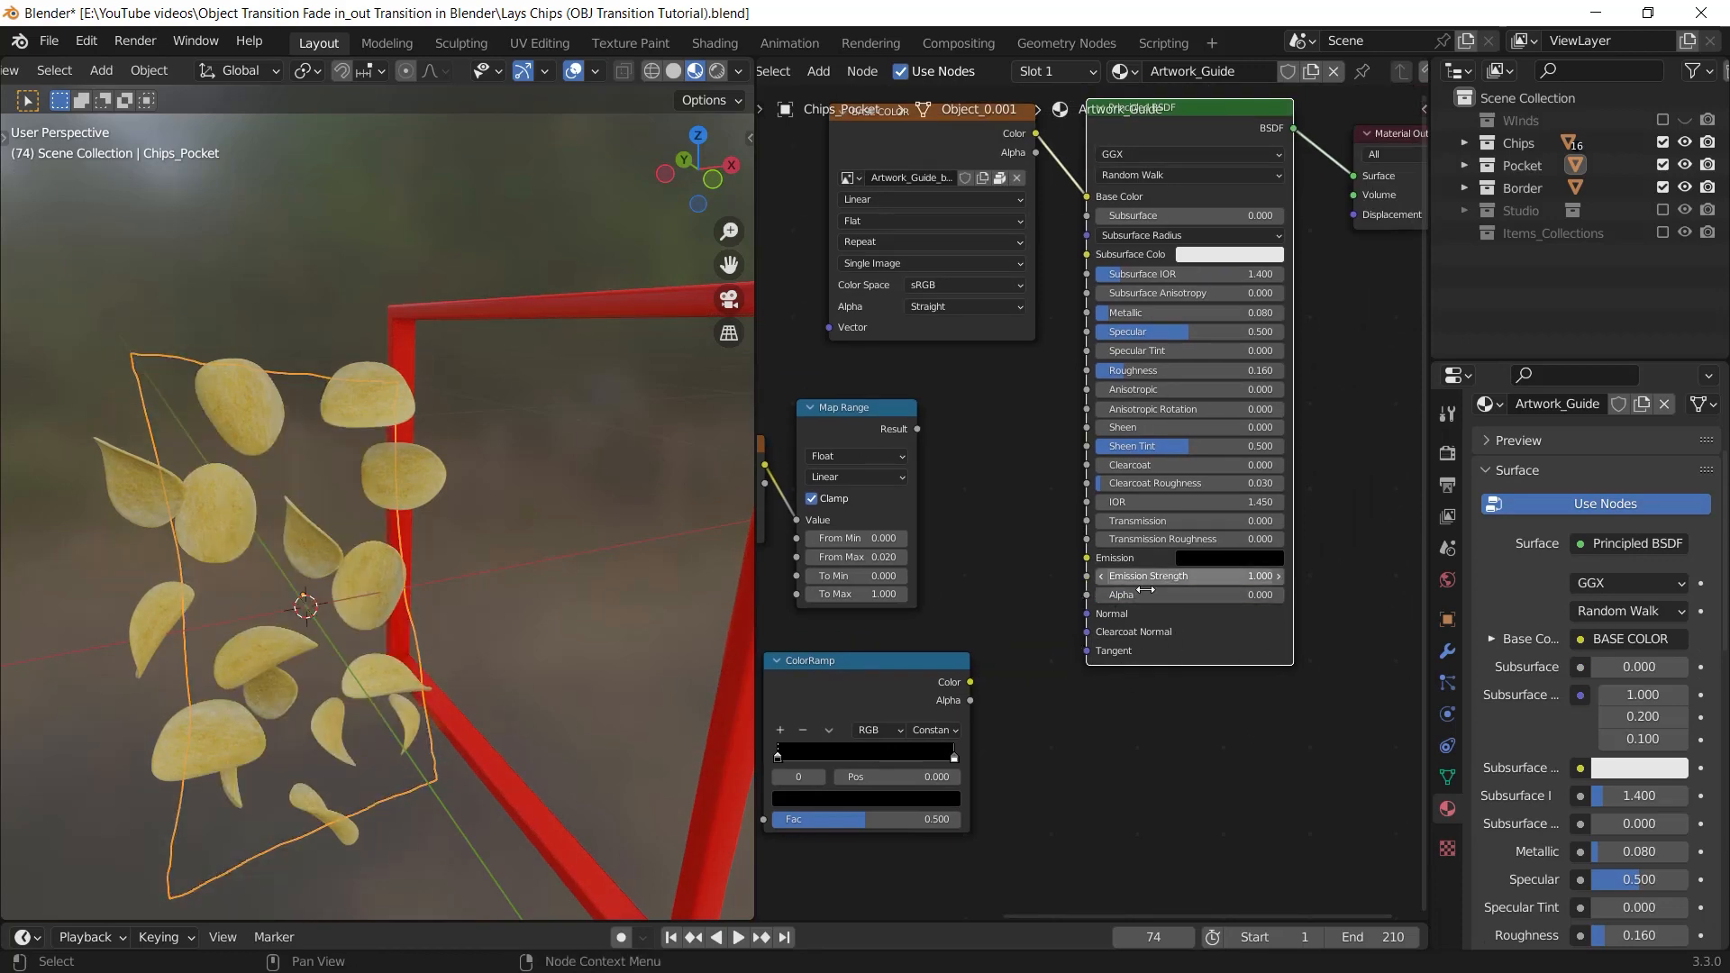
{"action": "key", "text": "ctrl+z"}
{"action": "left_click_drag", "start_coordinate": [978, 683], "coordinate": [1088, 595]}
Move the ColorRamp's white stop to position 0.487
{"action": "middle_click_drag", "start_coordinate": [929, 783], "coordinate": [1061, 711]}
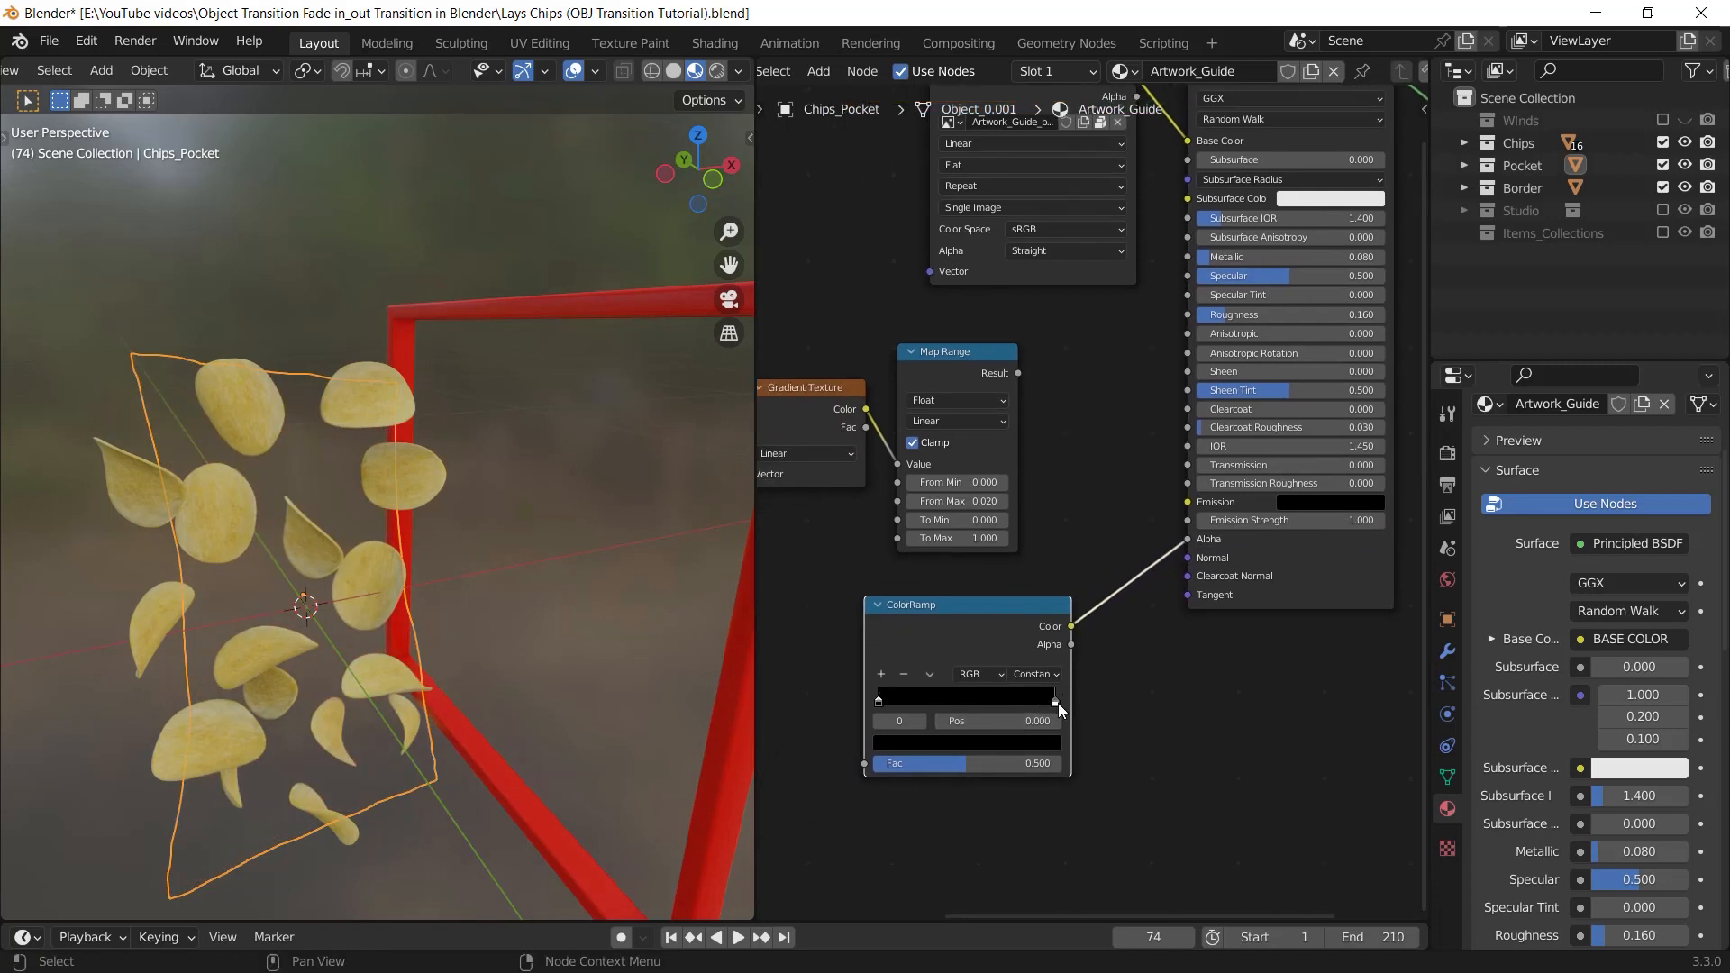
{"action": "mouse_move", "coordinate": [958, 719]}
{"action": "left_mouse_down"}
{"action": "mouse_move", "coordinate": [927, 722]}
{"action": "mouse_move", "coordinate": [946, 723]}
{"action": "left_mouse_up"}
{"action": "middle_click_drag", "start_coordinate": [334, 642], "coordinate": [671, 622]}
Replace the ColorRamp link on the Principled BSDF's Alpha input with the Map Range node's Result output
{"action": "right_click_drag", "start_coordinate": [1135, 584], "coordinate": [1143, 524], "text": "ctrl"}
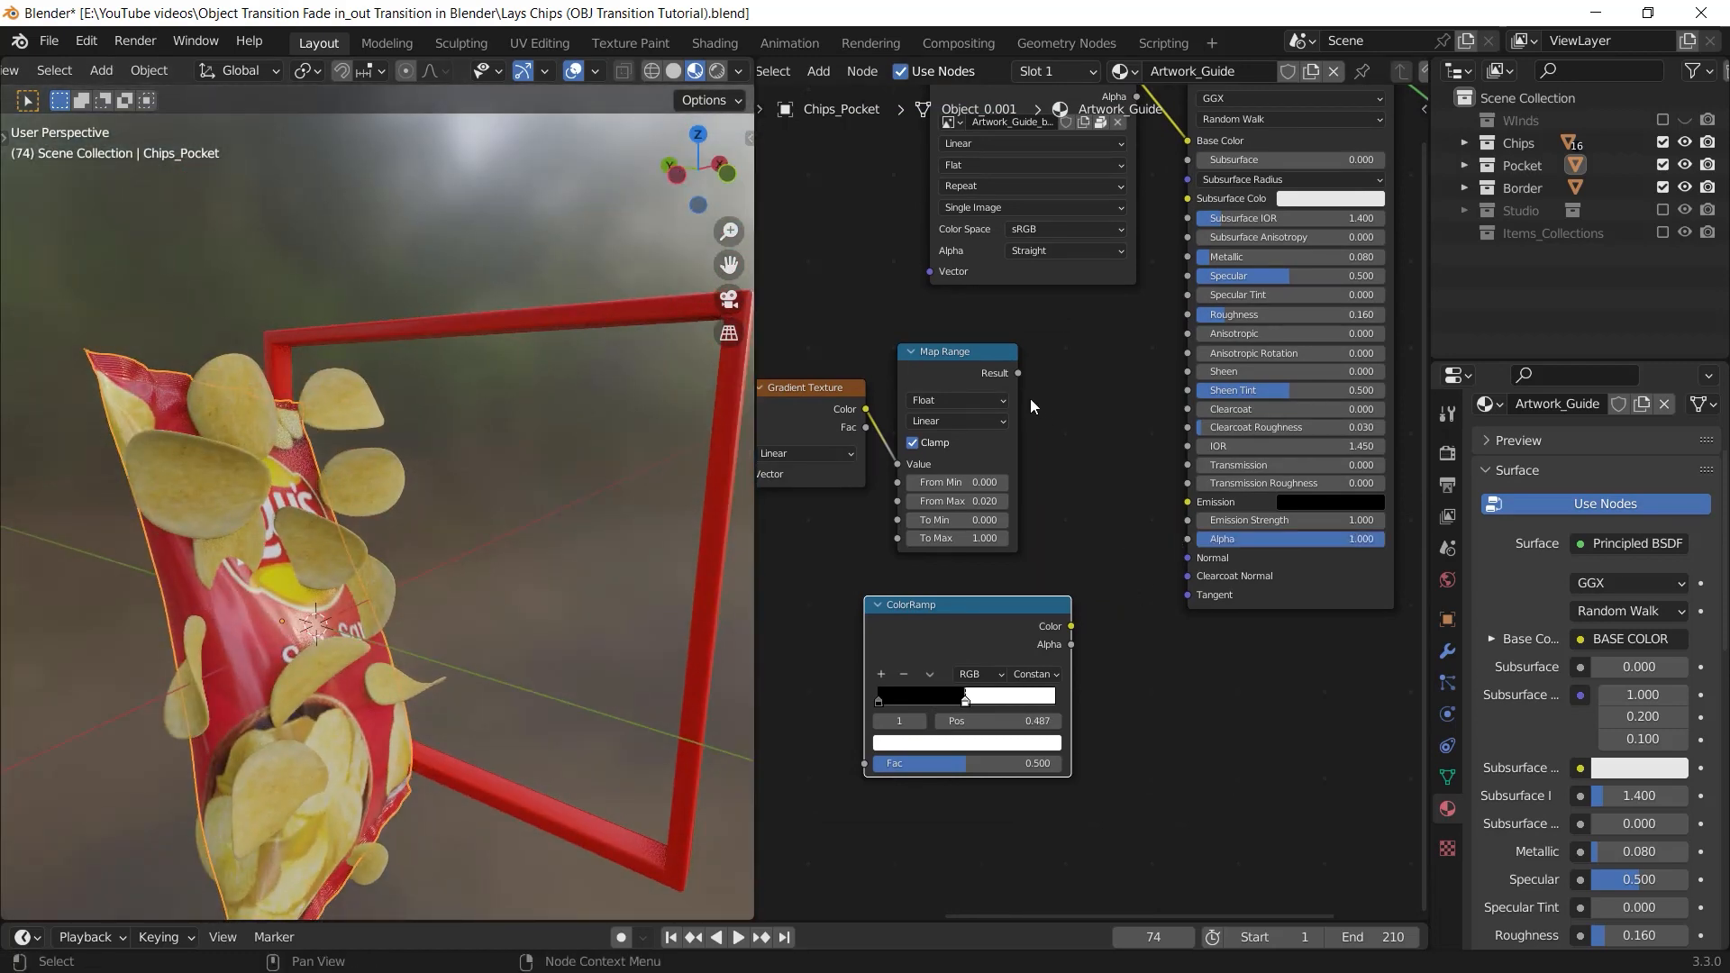
{"action": "left_click_drag", "start_coordinate": [1018, 373], "coordinate": [1161, 399]}
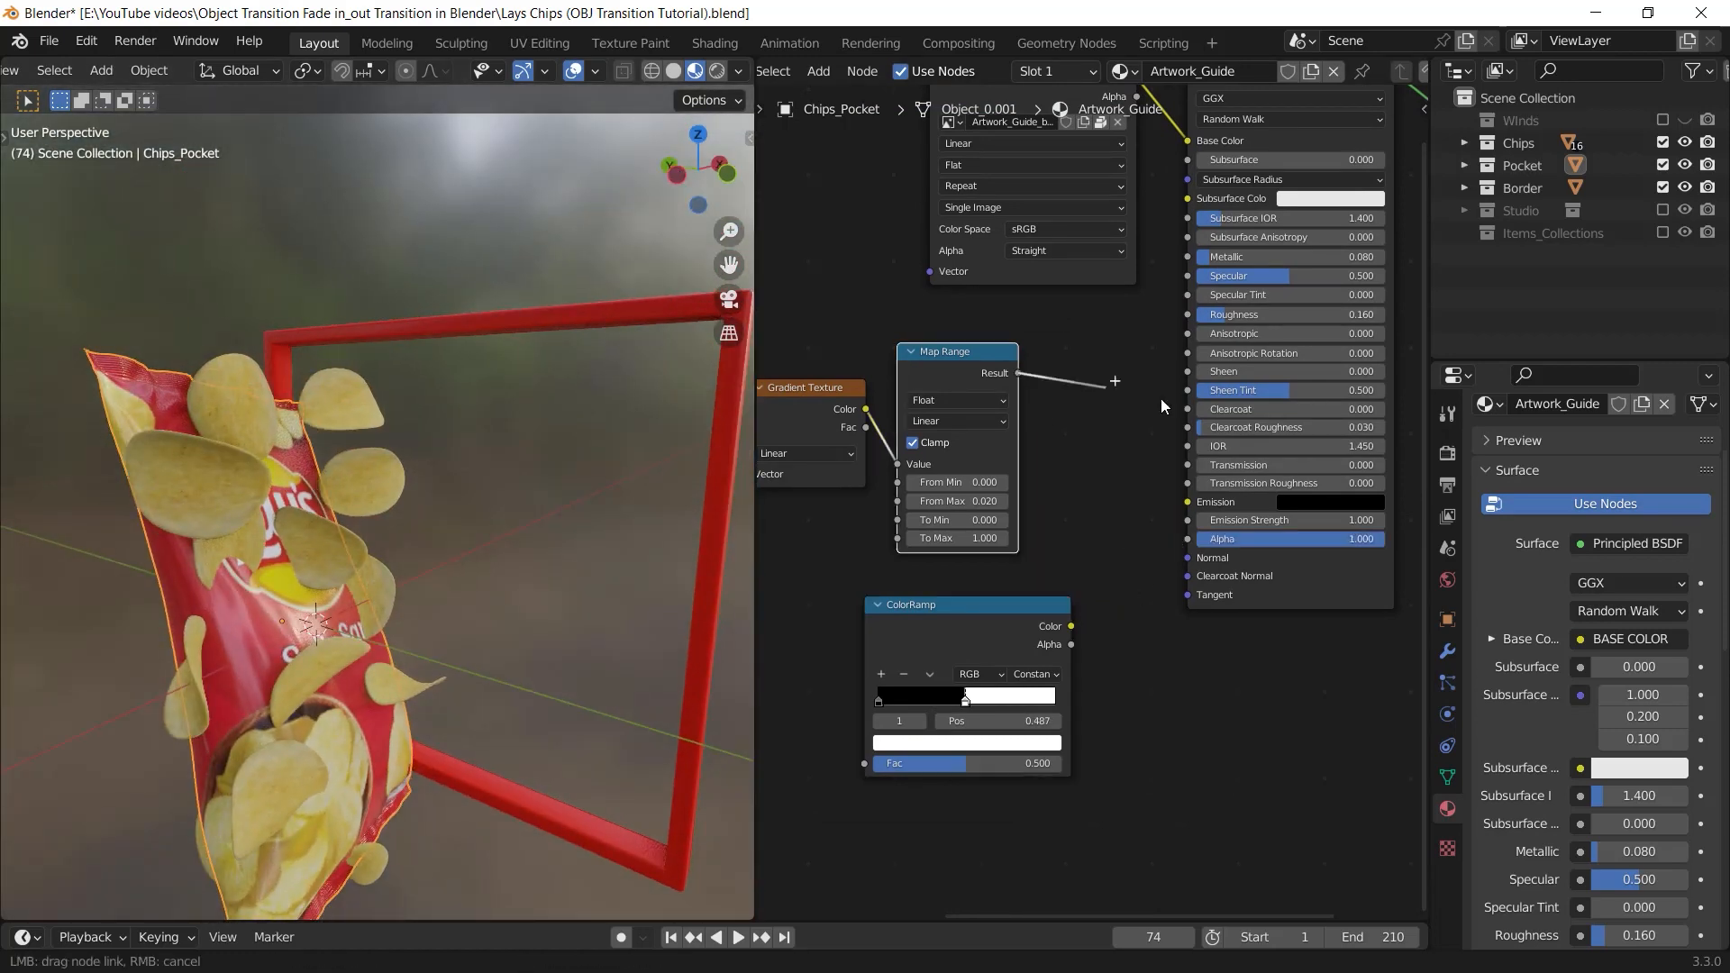
Preview the Map Range mask on the chips bag and switch the material's surface back to the Principled BSDF
{"action": "left_click", "coordinate": [971, 354], "text": "ctrl+shift"}
{"action": "middle_click_drag", "start_coordinate": [883, 490], "coordinate": [1021, 501]}
{"action": "middle_click_drag", "start_coordinate": [326, 581], "coordinate": [248, 654]}
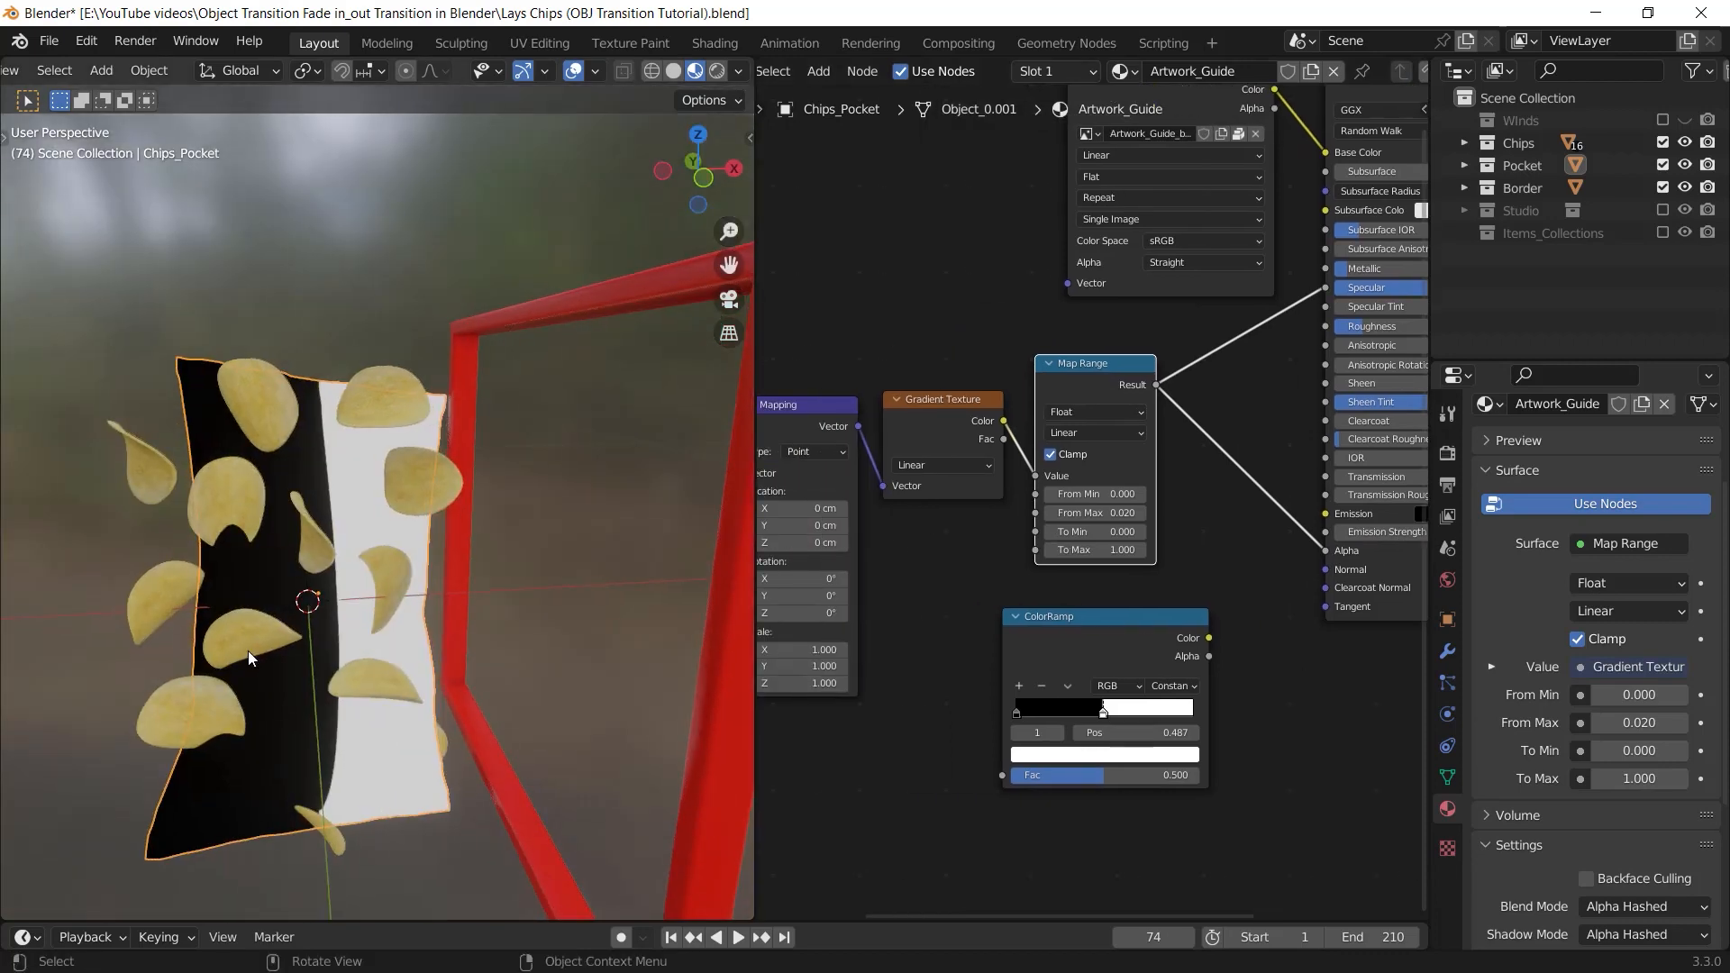
{"action": "middle_click_drag", "start_coordinate": [544, 632], "coordinate": [477, 616]}
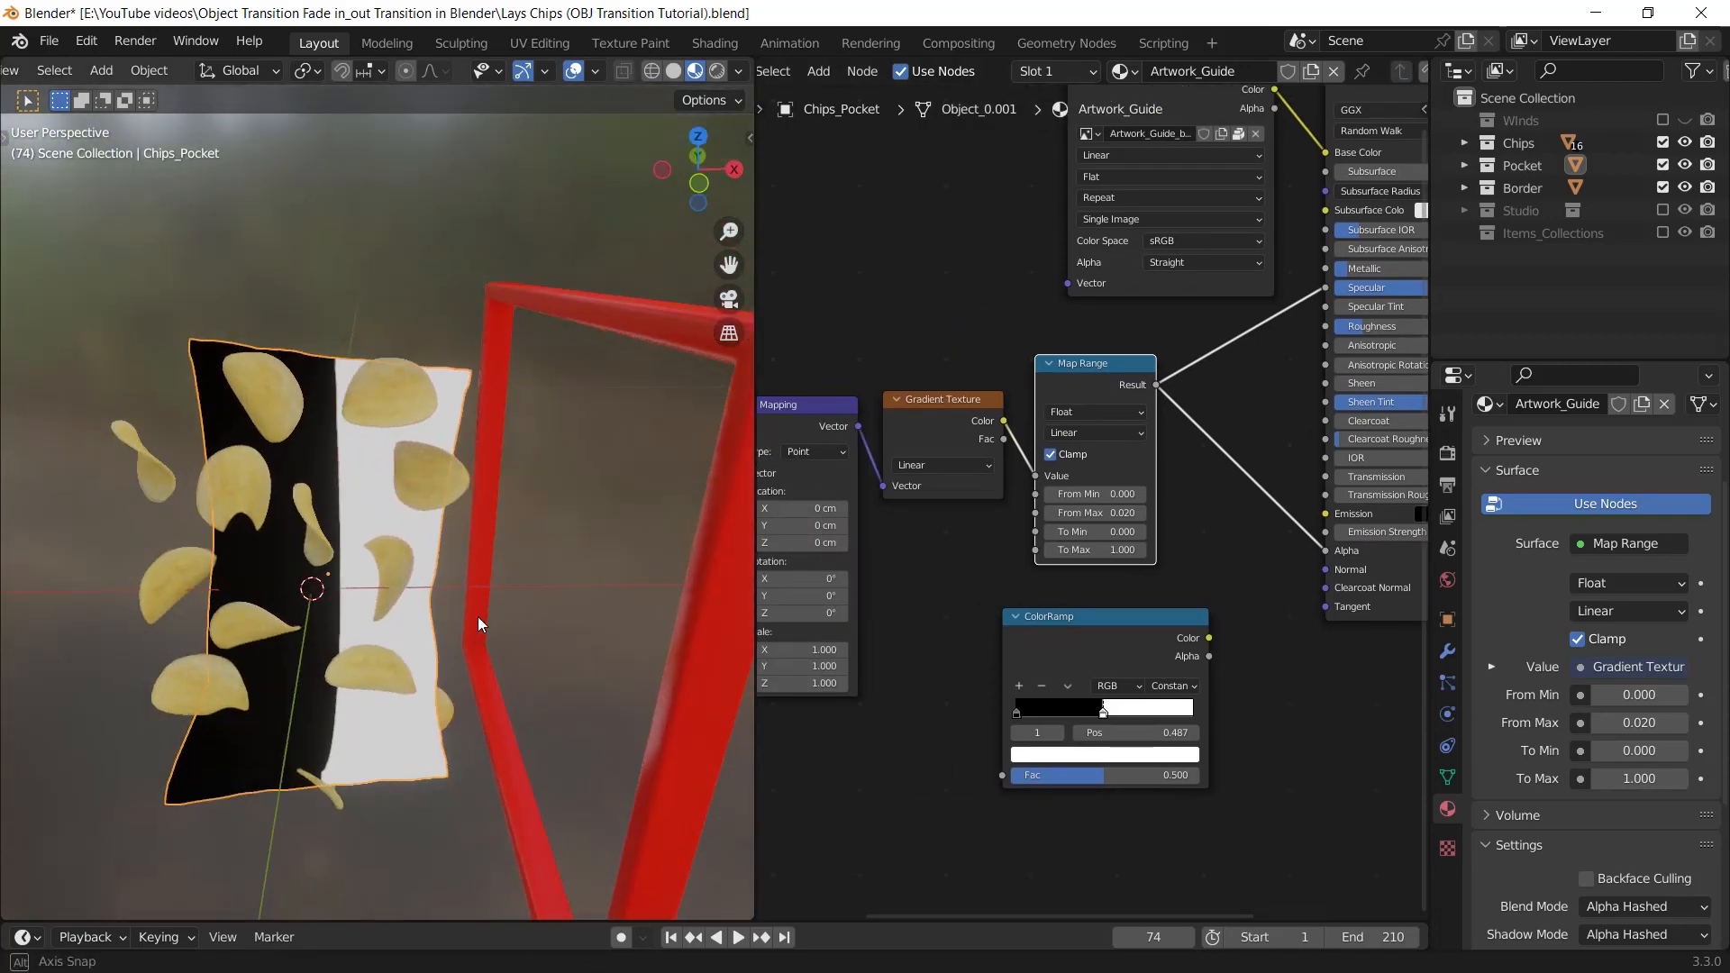
{"action": "middle_click_drag", "start_coordinate": [1076, 559], "coordinate": [747, 696]}
{"action": "left_click", "coordinate": [1041, 732], "text": "ctrl+shift"}
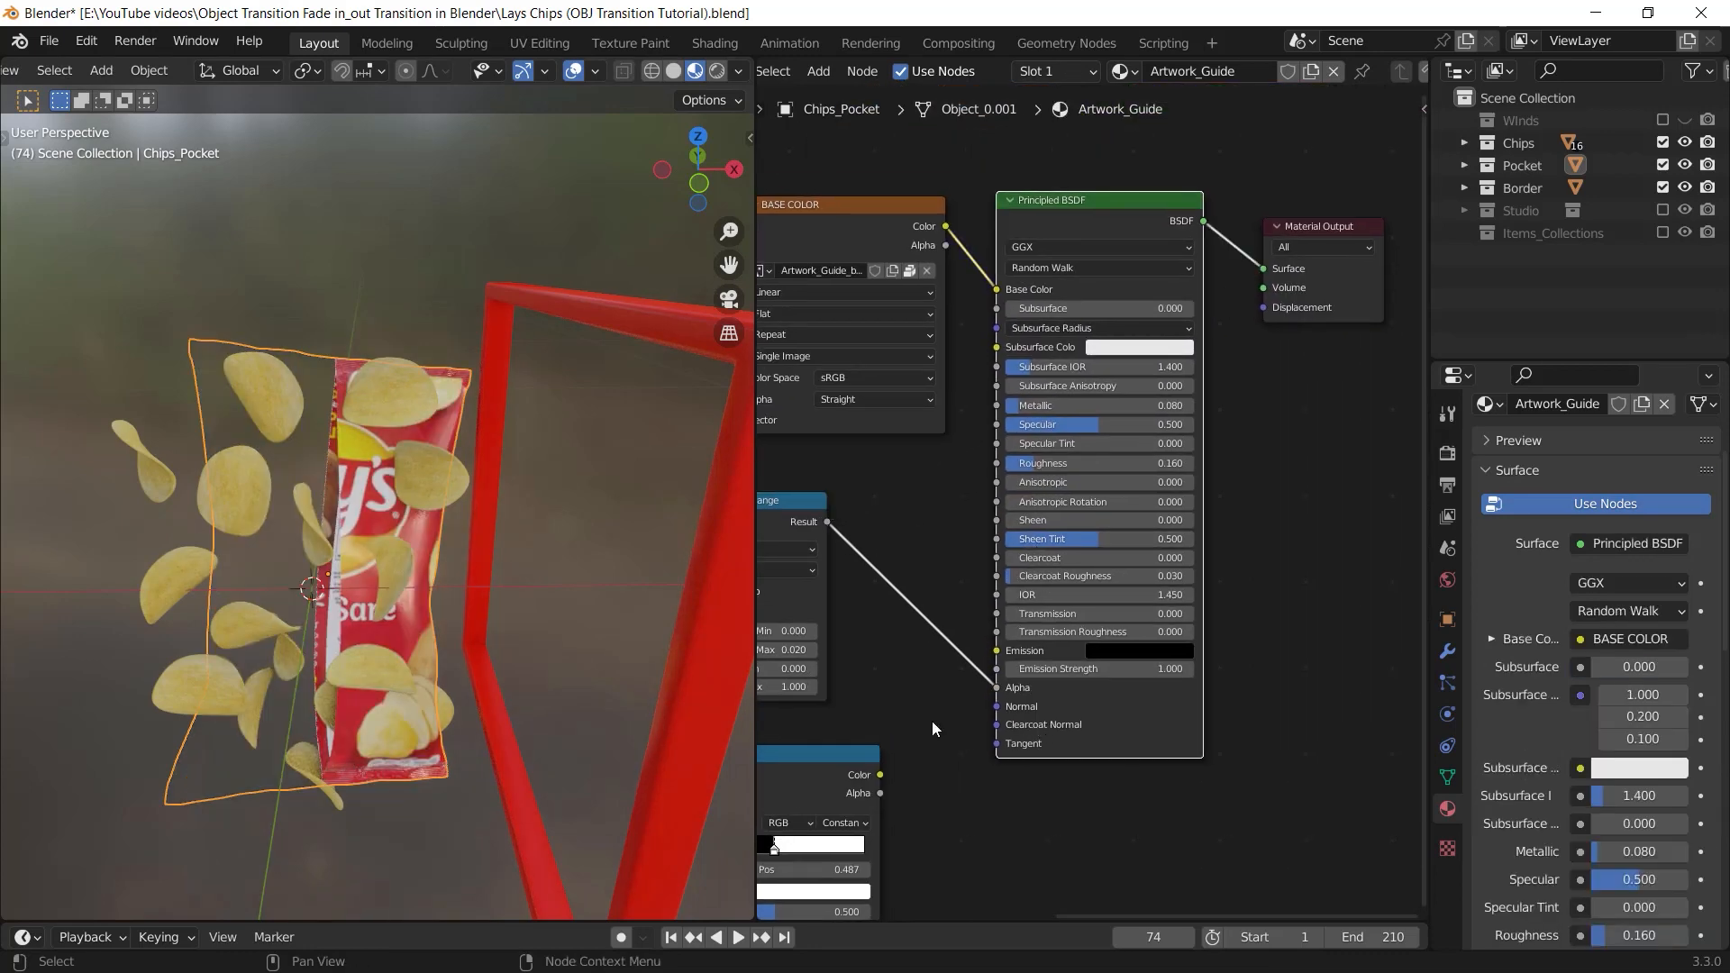
{"action": "middle_click_drag", "start_coordinate": [903, 689], "coordinate": [1022, 668]}
{"action": "mouse_move", "coordinate": [432, 606]}
{"action": "middle_mouse_down"}
{"action": "mouse_move", "coordinate": [419, 708]}
{"action": "mouse_move", "coordinate": [424, 613]}
{"action": "middle_mouse_up"}
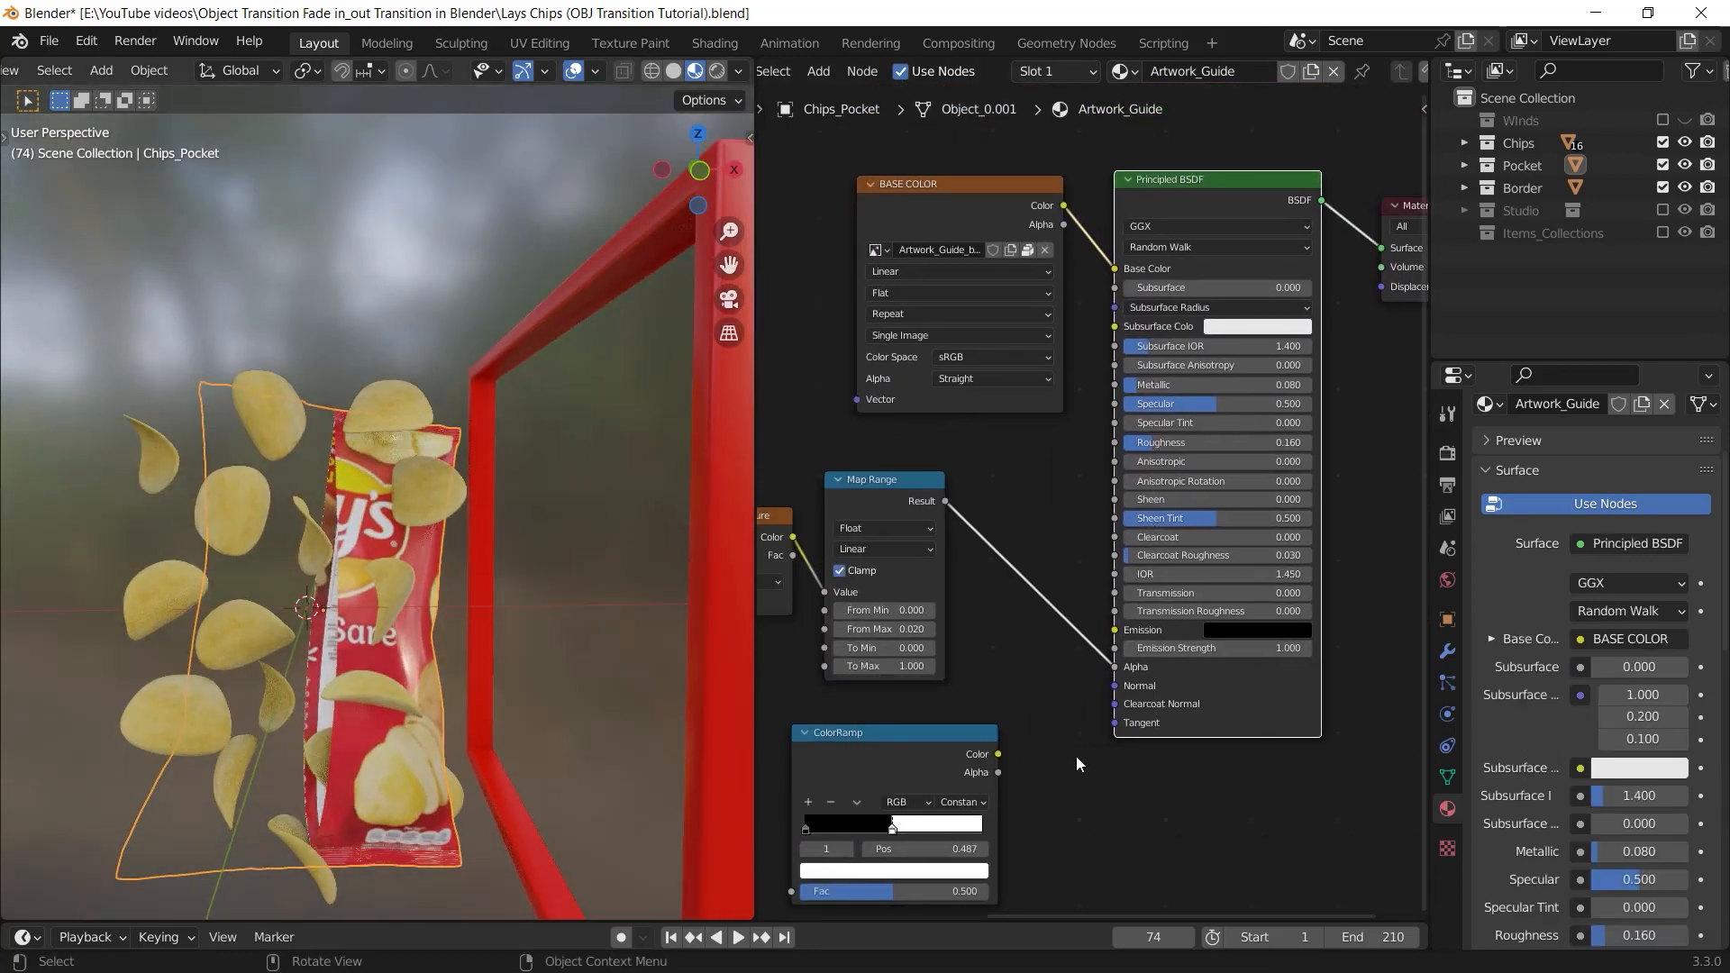
Invert the Map Range output by setting To Max to 0 and To Min to 1
{"action": "scroll", "coordinate": [1082, 744], "scroll_direction": "up", "scroll_amount": 2}
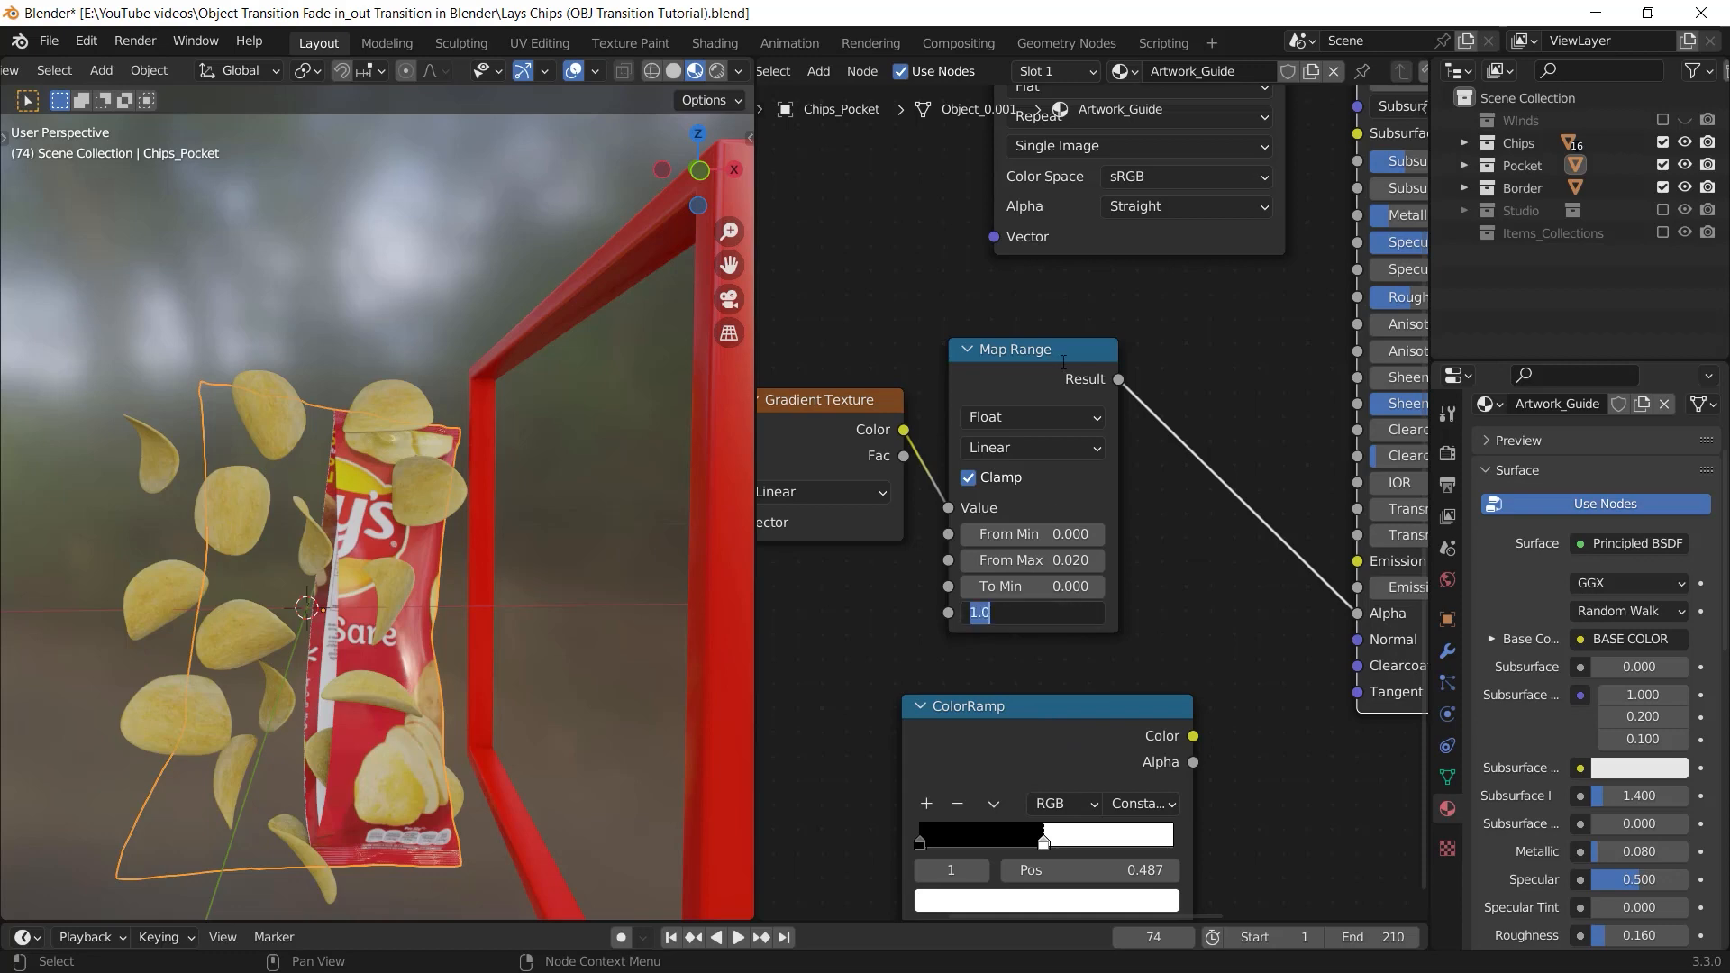
{"action": "type", "text": "0"}
{"action": "key", "text": "Return"}
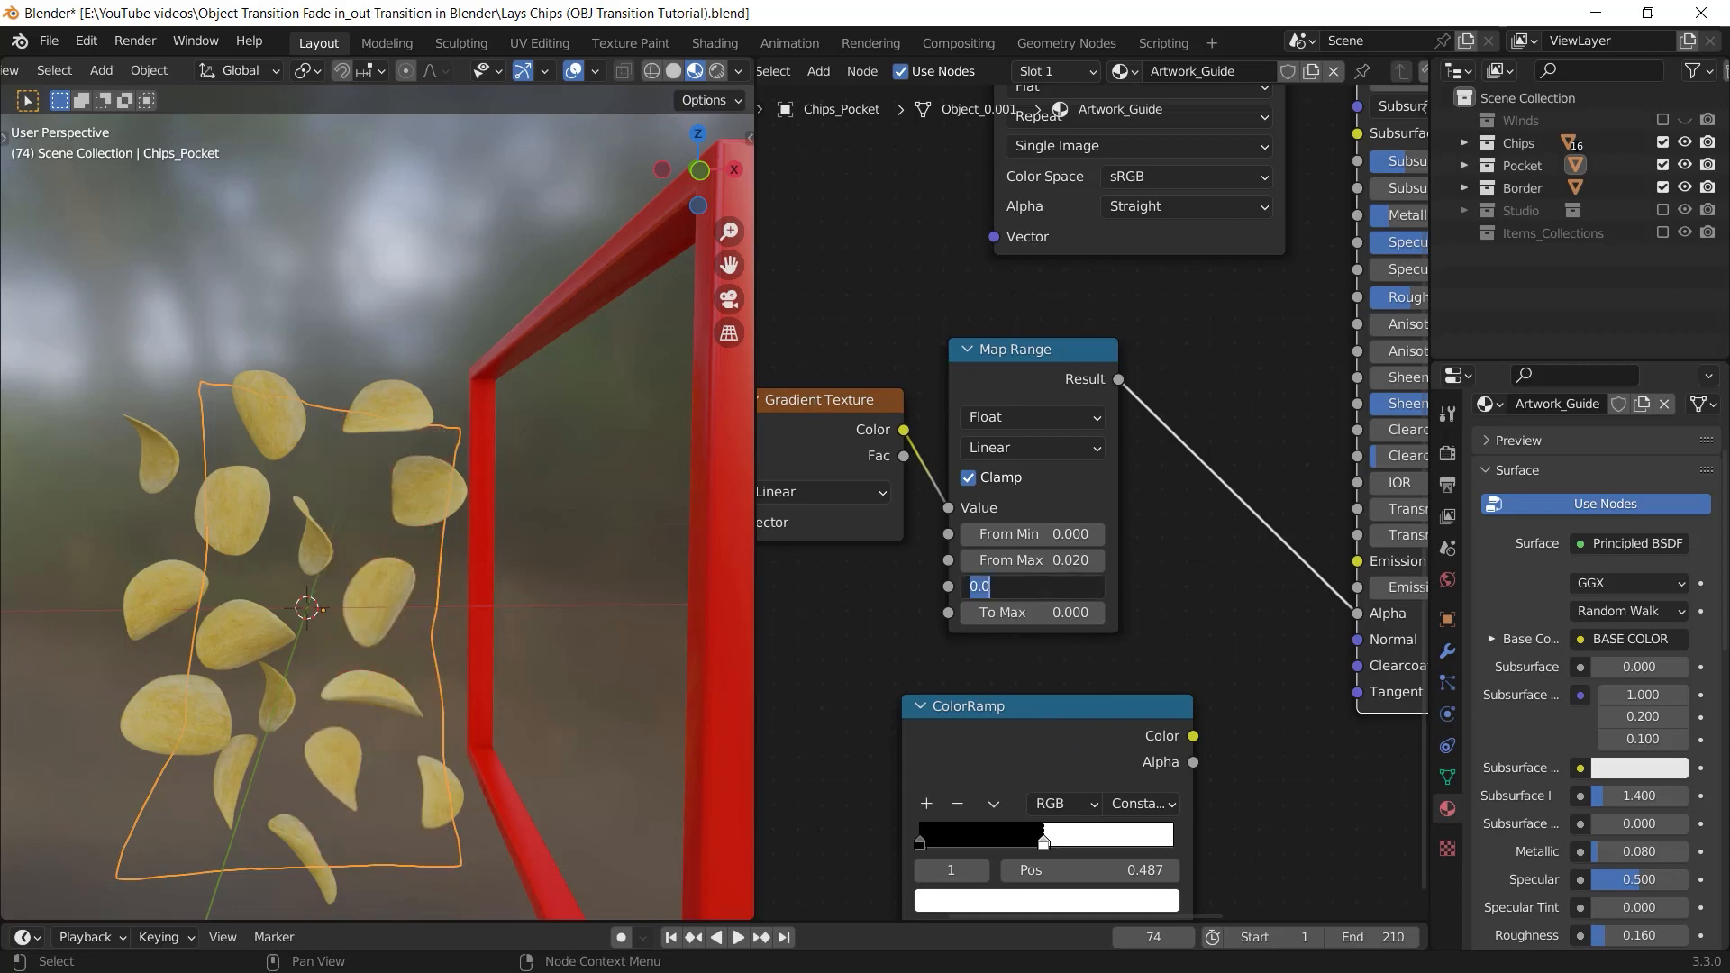
{"action": "key", "text": "Return"}
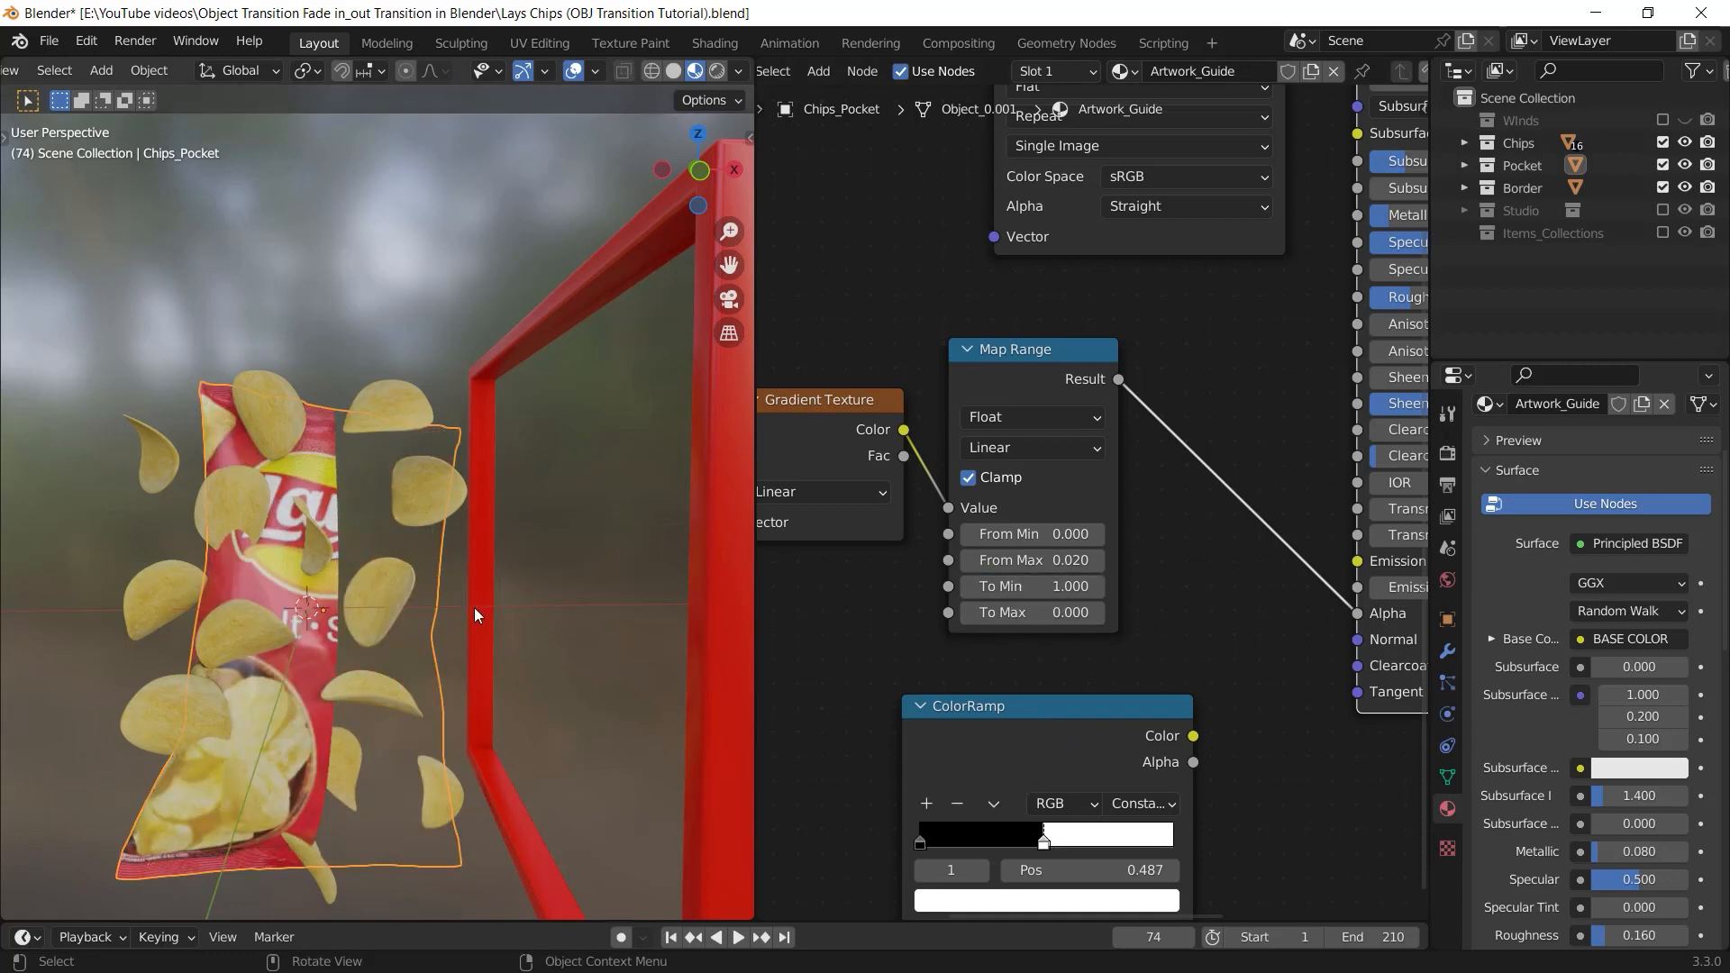
{"action": "middle_click_drag", "start_coordinate": [474, 607], "coordinate": [565, 678]}
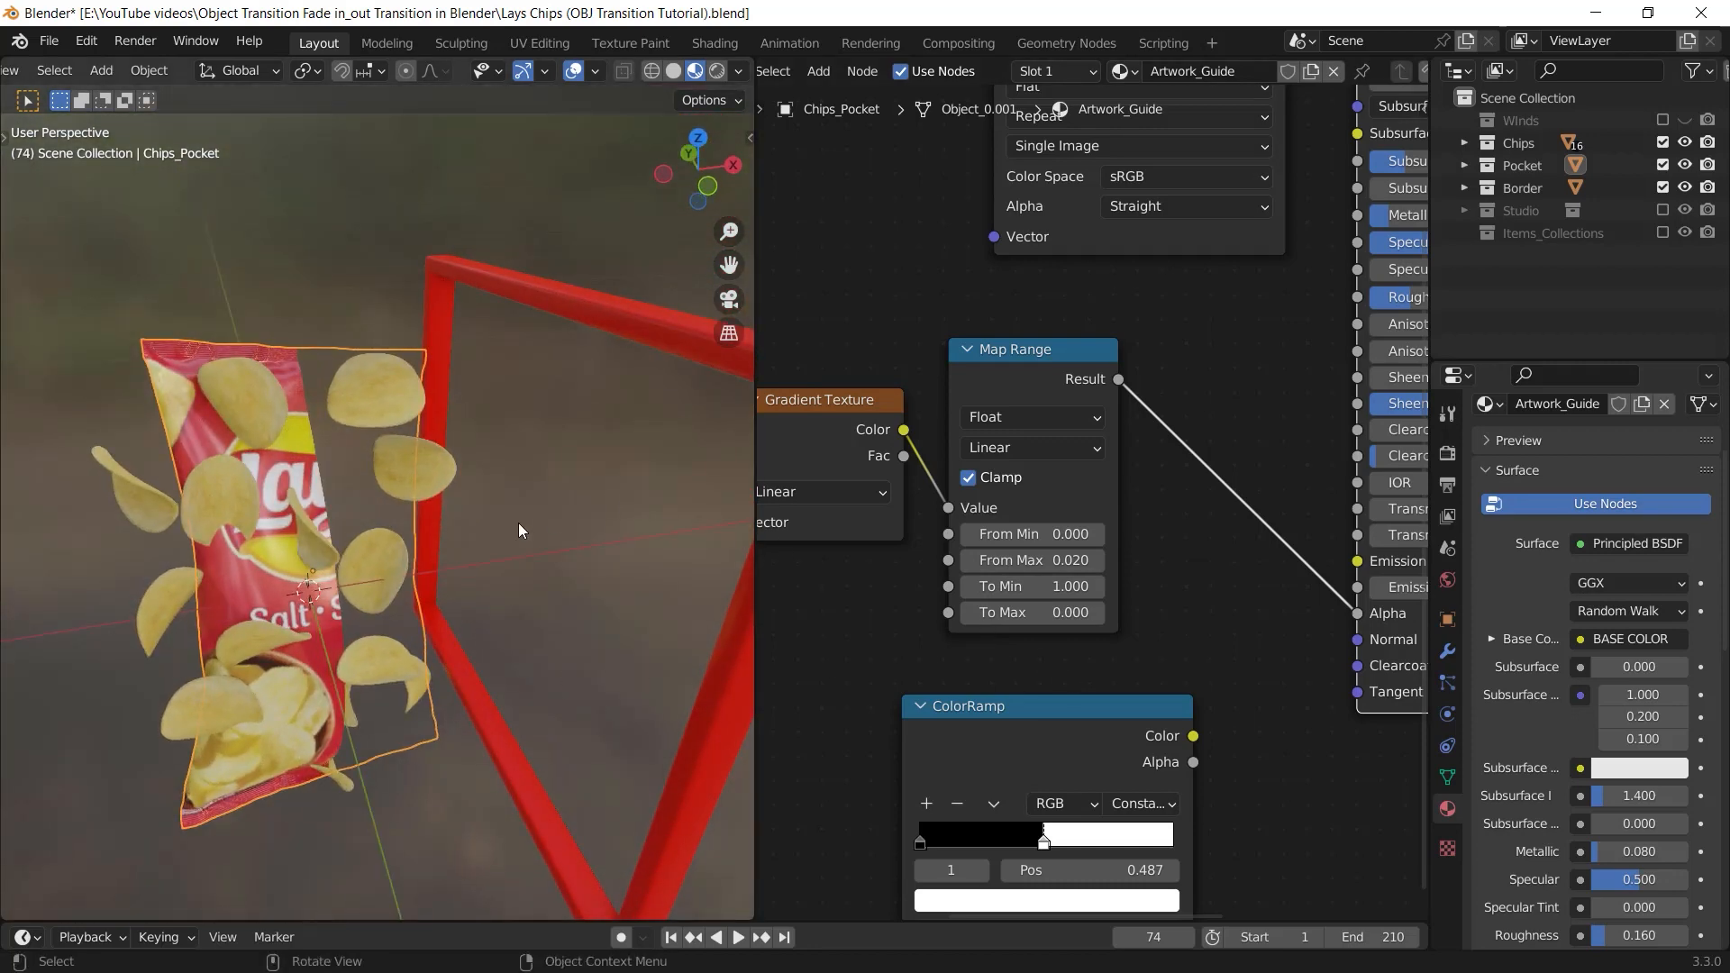
Preview the Map Range mask on the chips bag's surface and examine it beside the red frame
{"action": "middle_click_drag", "start_coordinate": [1117, 471], "coordinate": [1156, 499]}
{"action": "left_click", "coordinate": [1103, 394], "text": "ctrl+shift"}
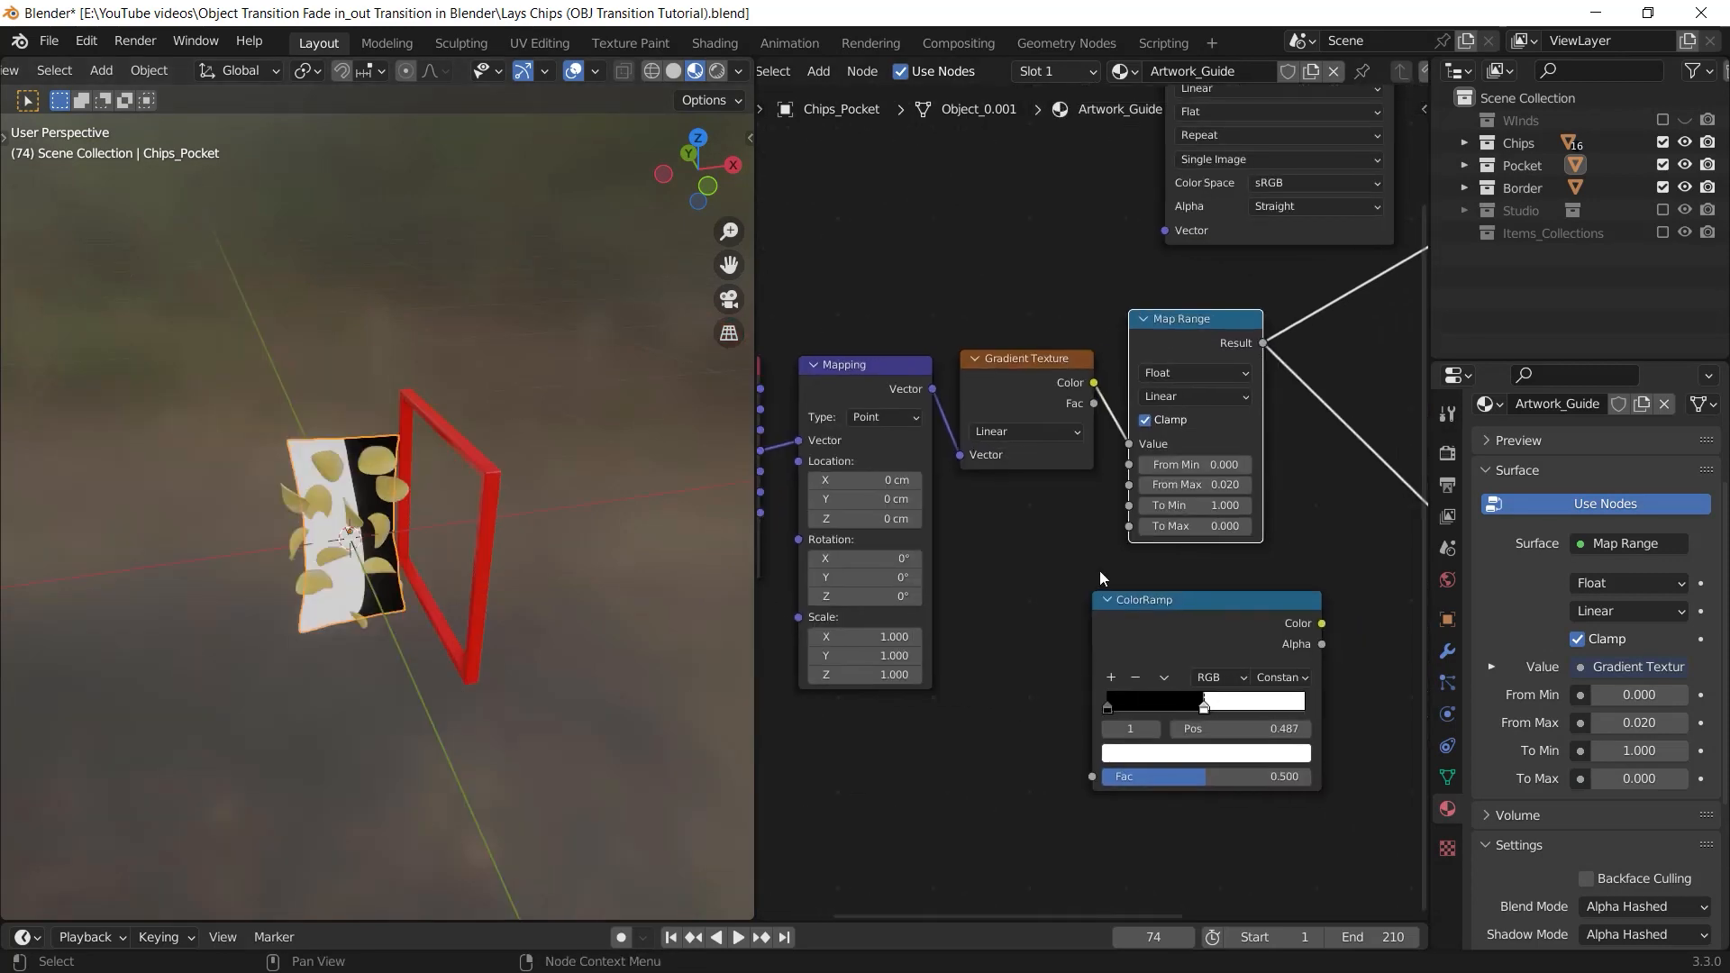
{"action": "middle_click_drag", "start_coordinate": [1100, 570], "coordinate": [1273, 549]}
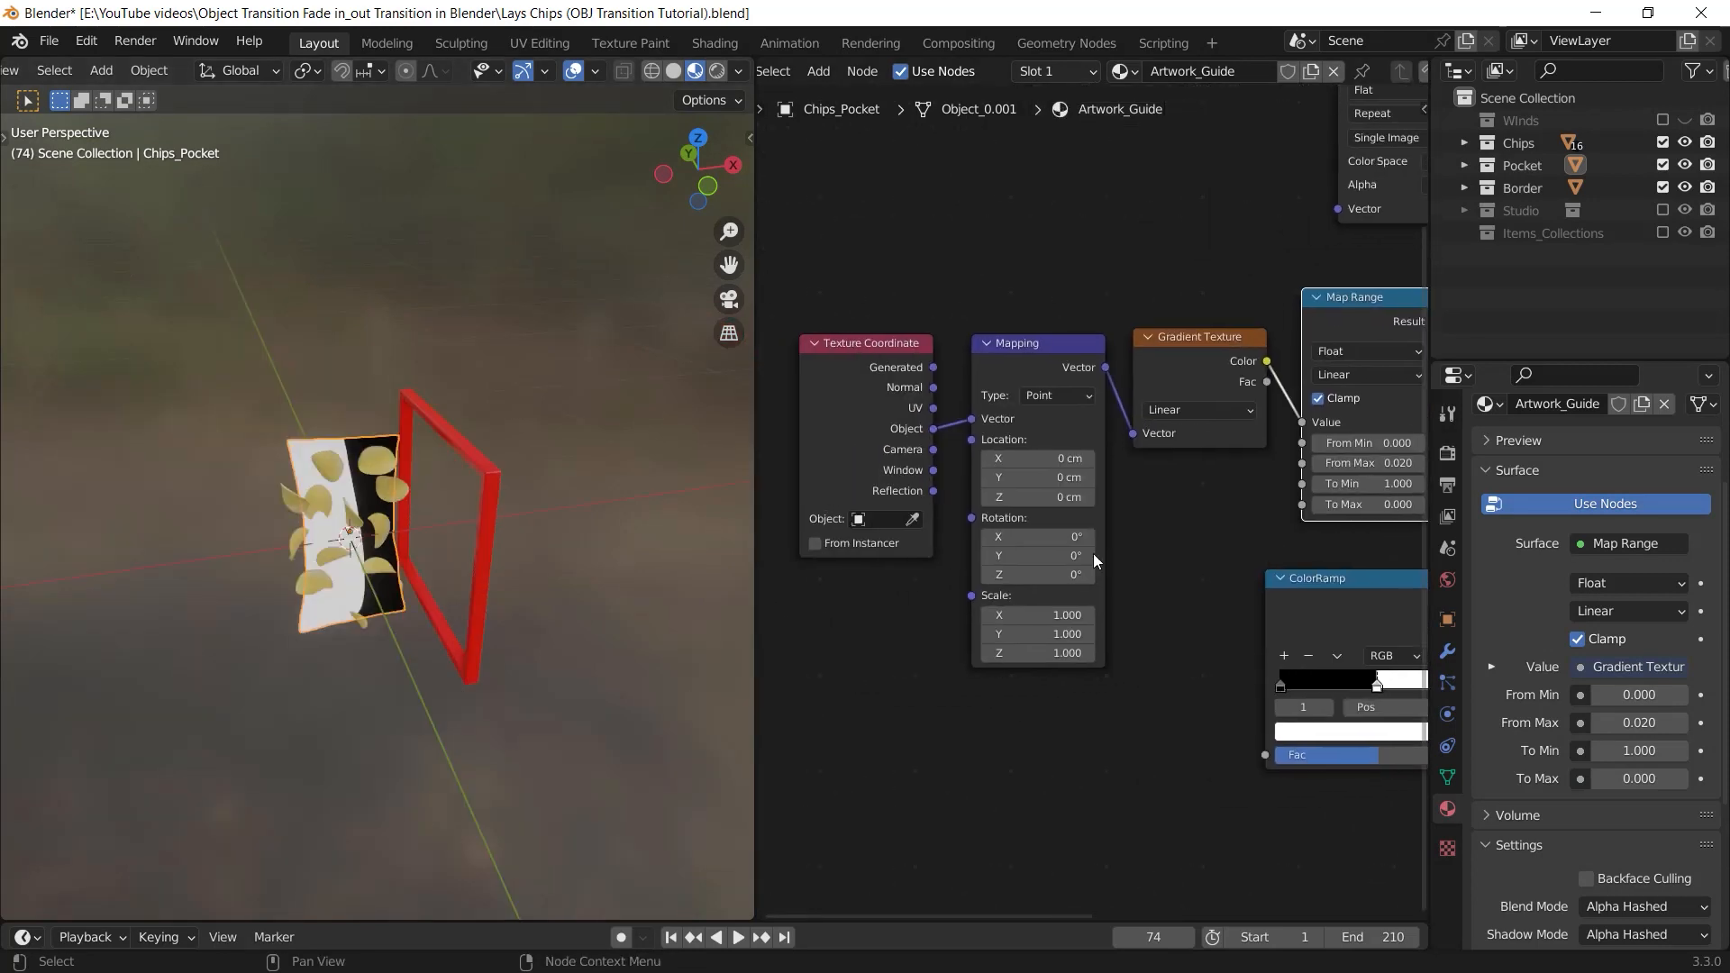
{"action": "middle_click_drag", "start_coordinate": [476, 522], "coordinate": [501, 521]}
{"action": "middle_click_drag", "start_coordinate": [621, 529], "coordinate": [556, 545]}
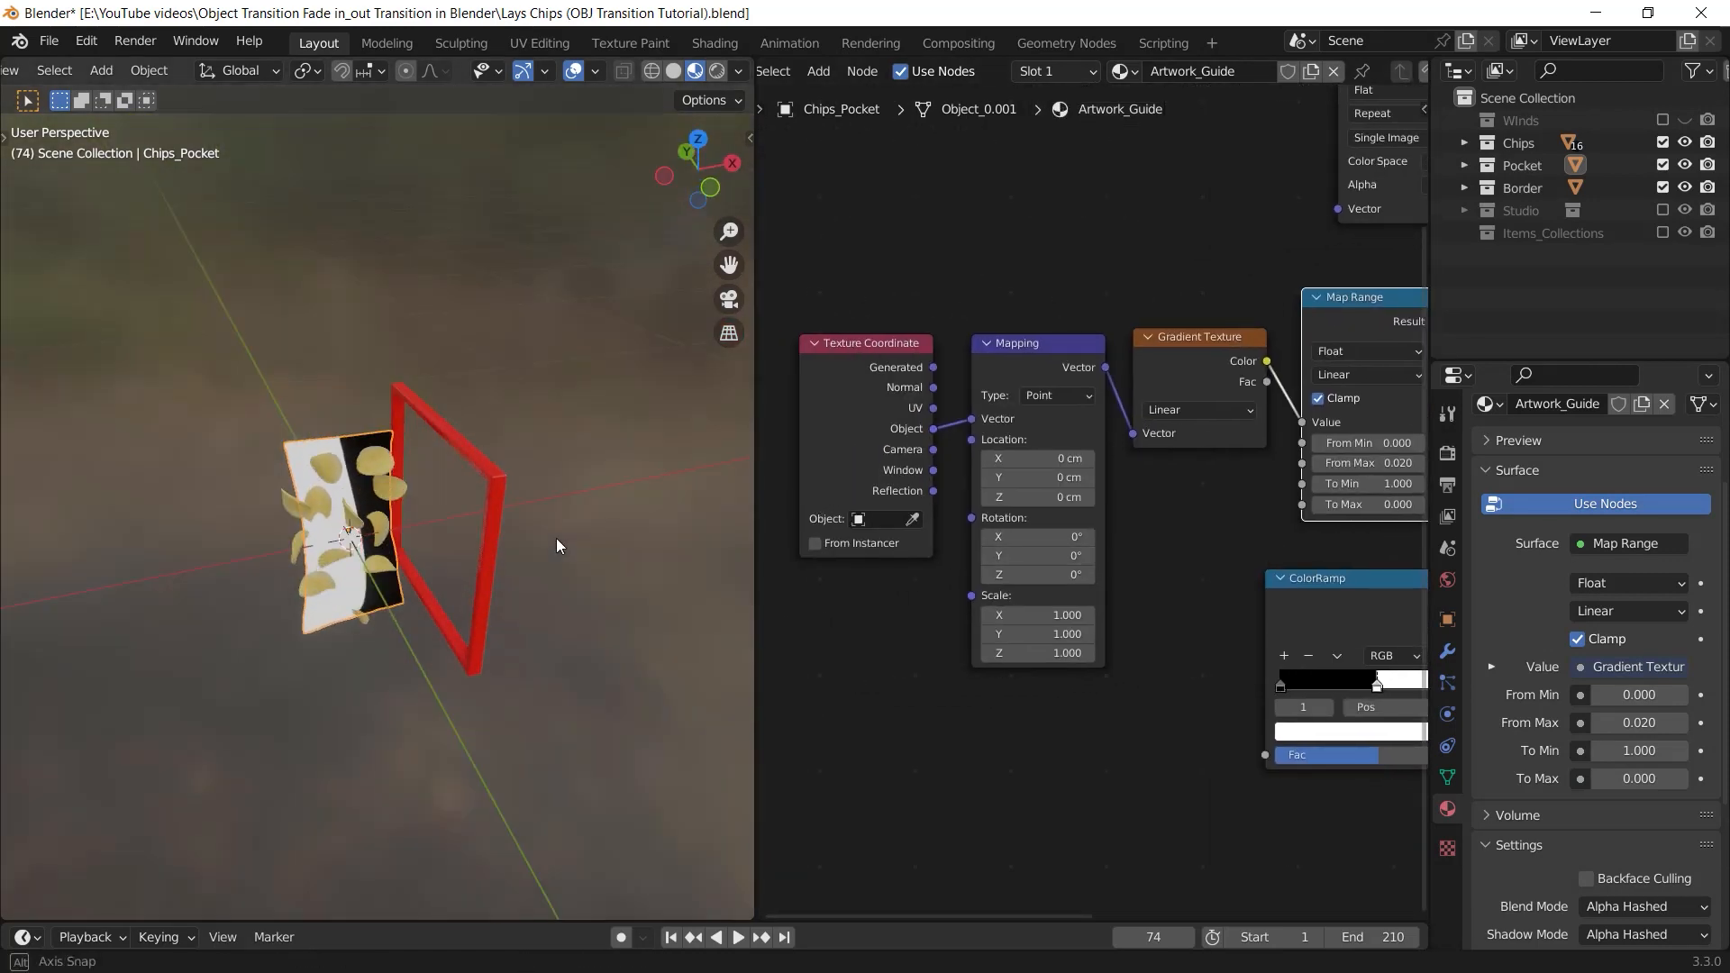
Set the red Border frame as the reference object of the bag material's Texture Coordinate node
{"action": "left_click", "coordinate": [478, 487]}
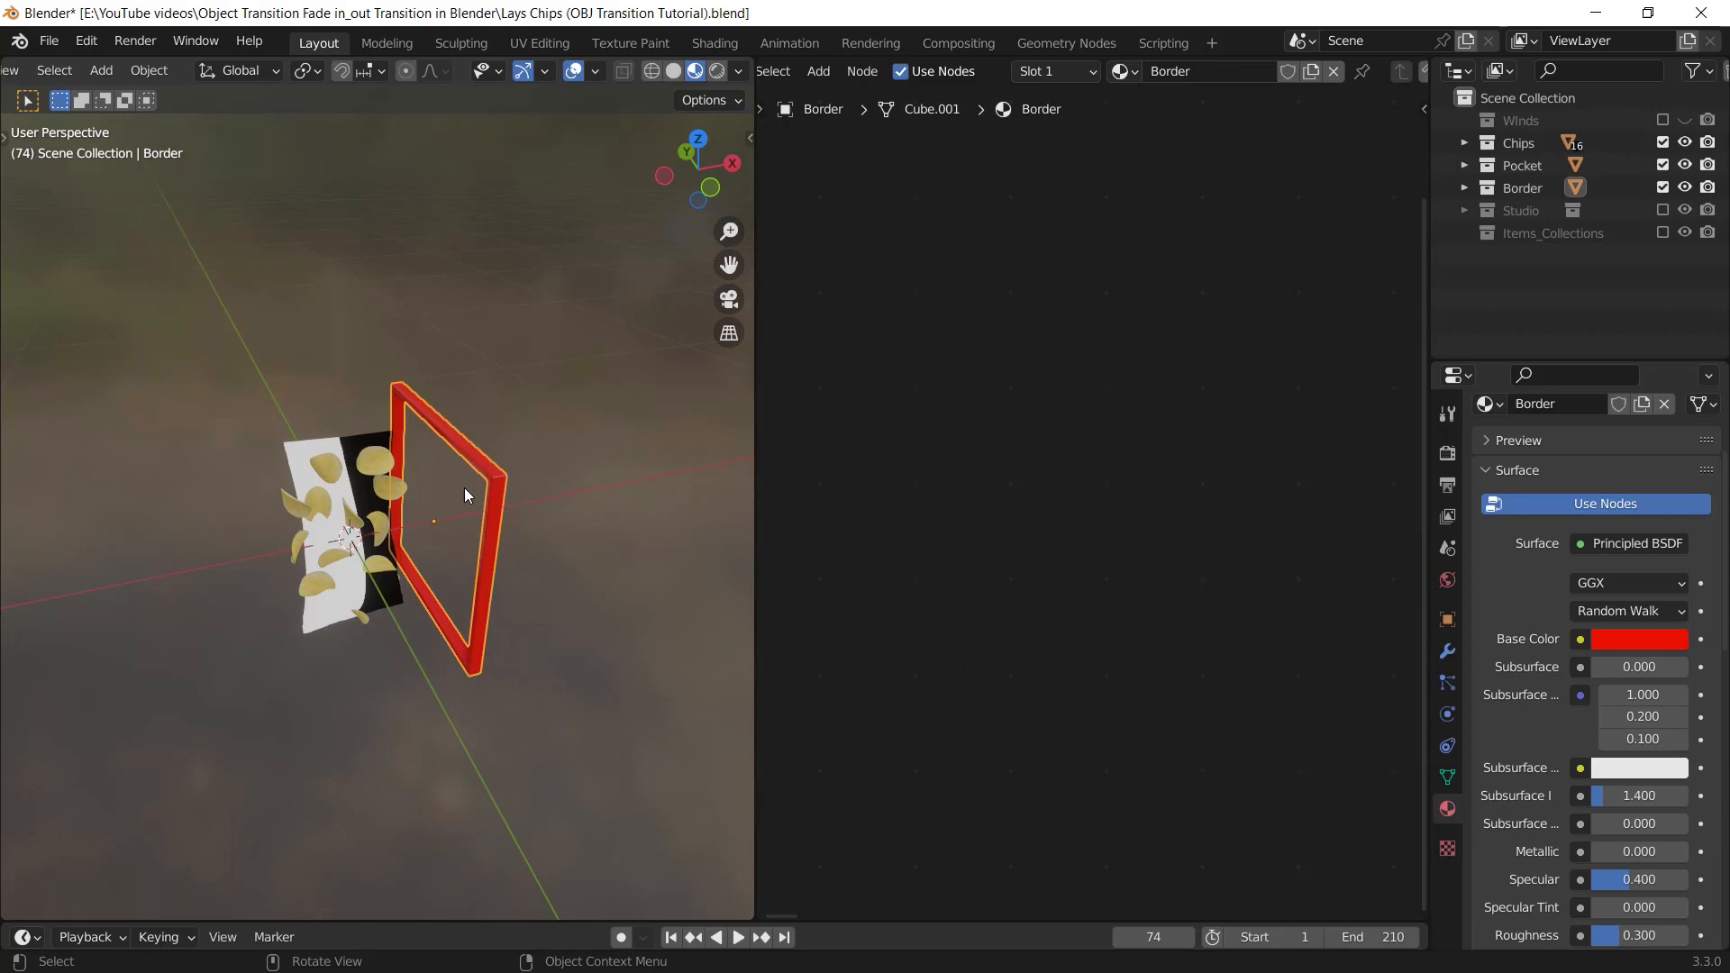
{"action": "left_click", "coordinate": [364, 477]}
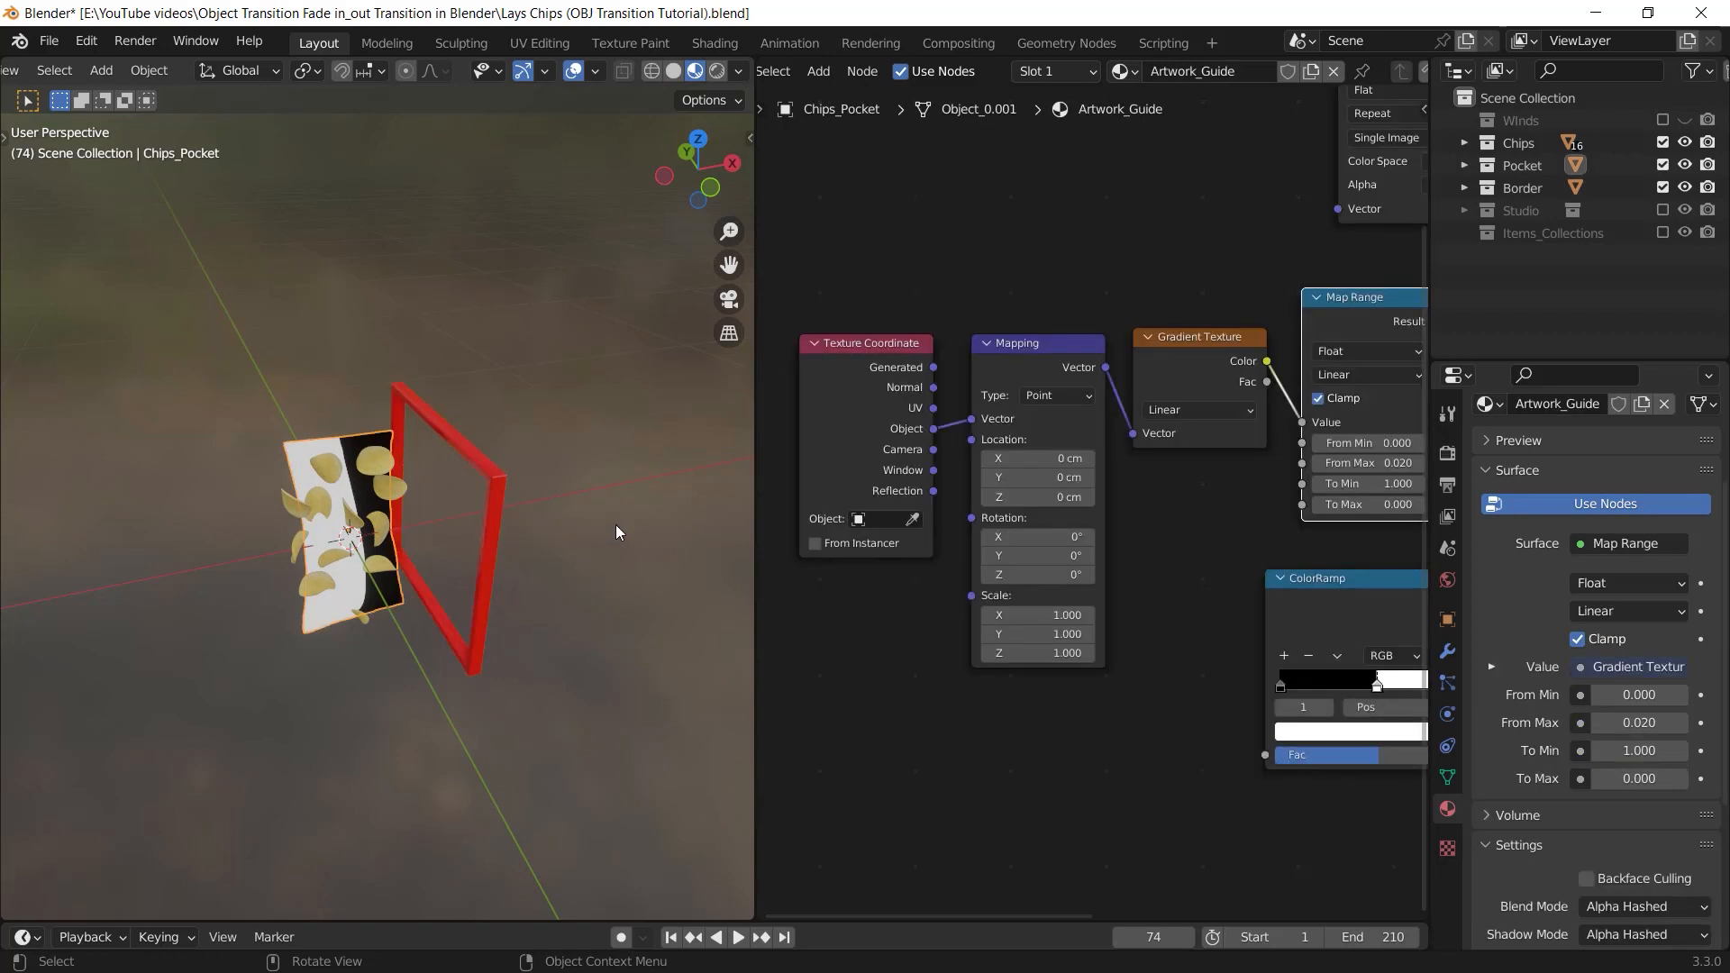
{"action": "middle_click_drag", "start_coordinate": [889, 575], "coordinate": [973, 575]}
{"action": "middle_click_drag", "start_coordinate": [952, 491], "coordinate": [1005, 506]}
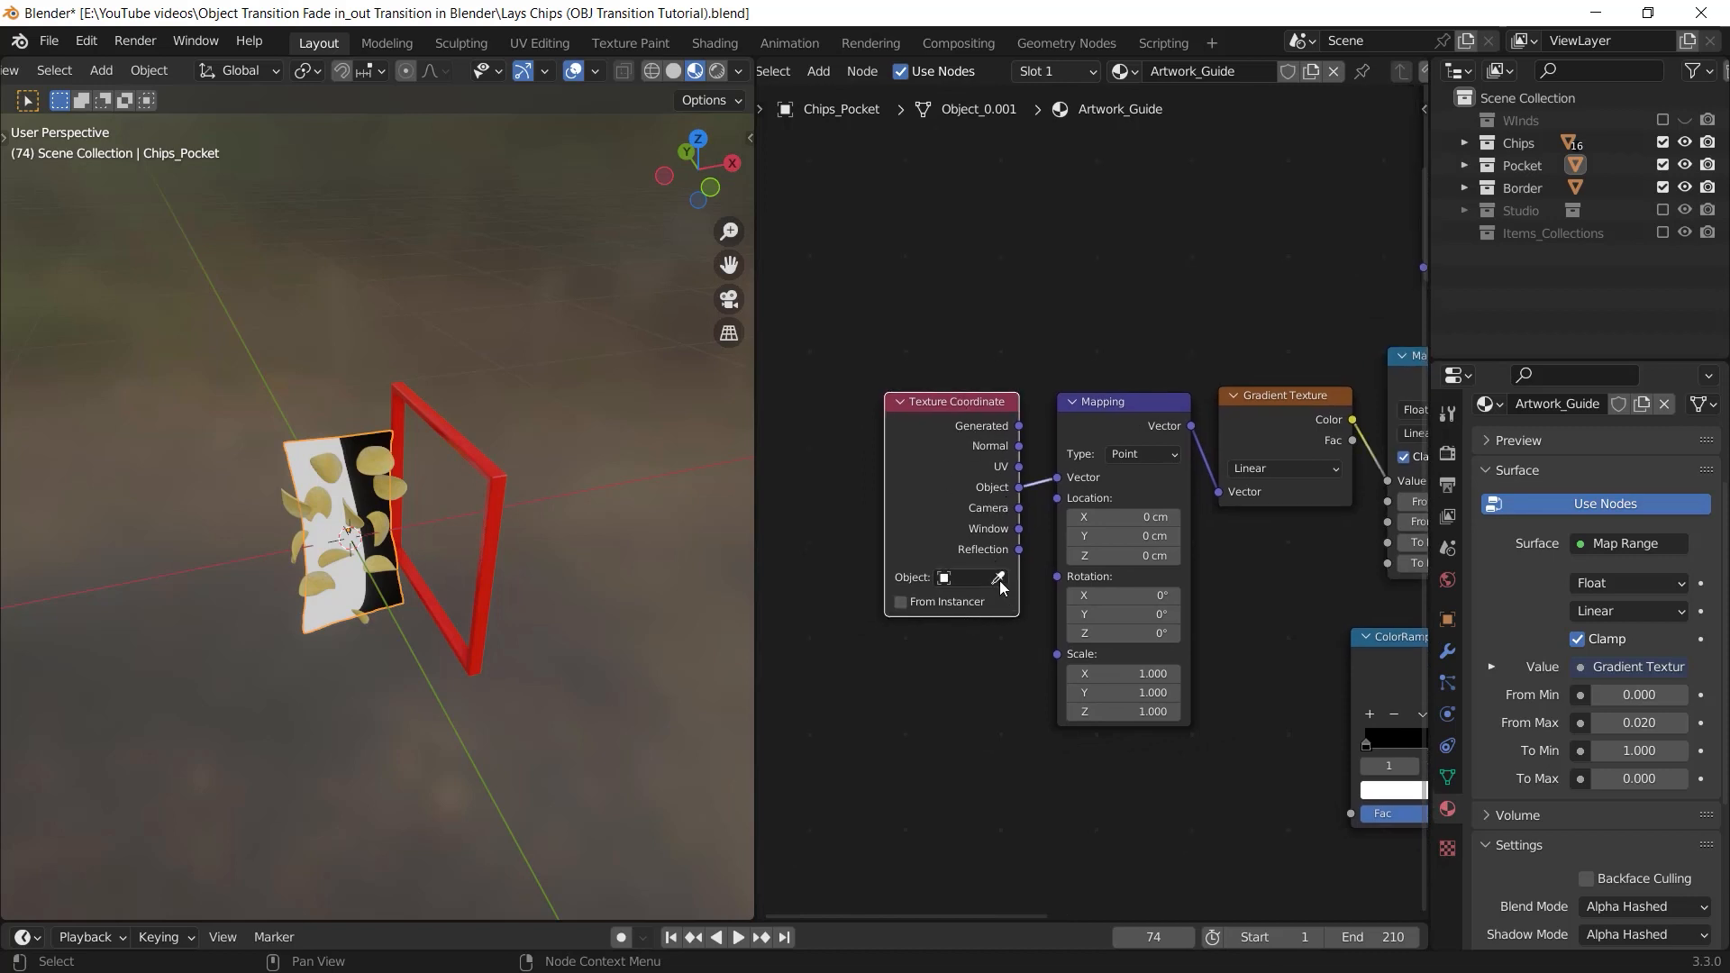
{"action": "left_click", "coordinate": [496, 470]}
Slide the Border frame back and forth along the X axis to test how it drives the bag's black-and-white mask
{"action": "left_click", "coordinate": [492, 474]}
{"action": "key", "text": "g"}
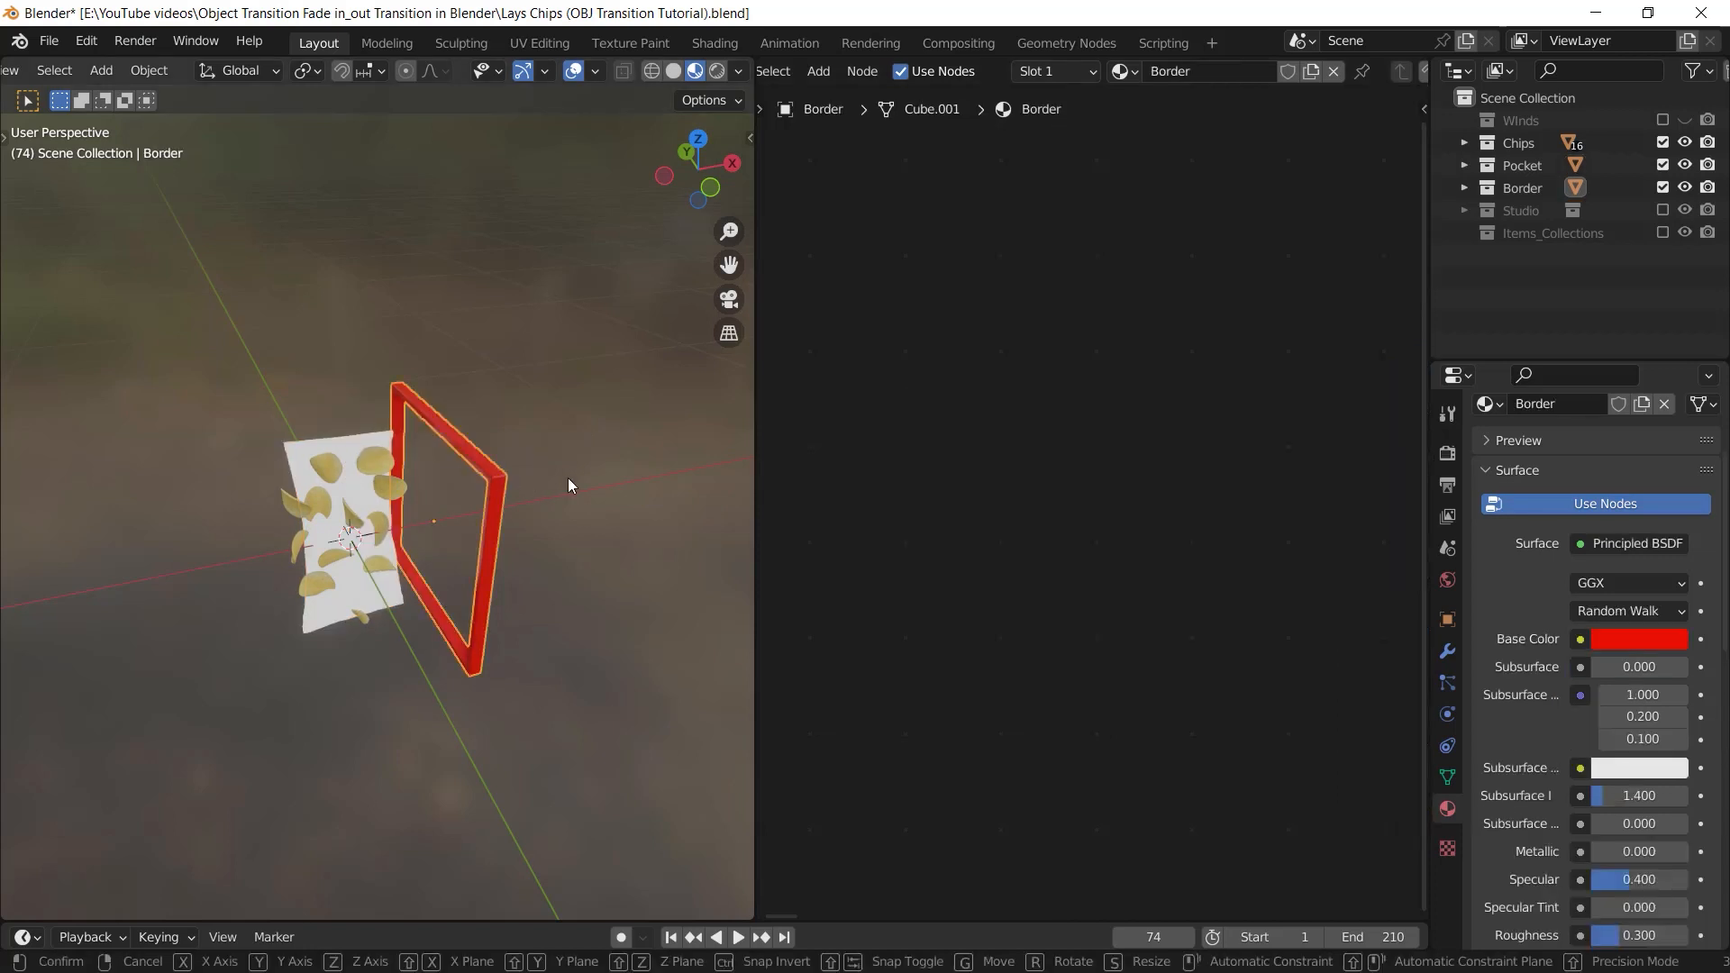
{"action": "key", "text": "x"}
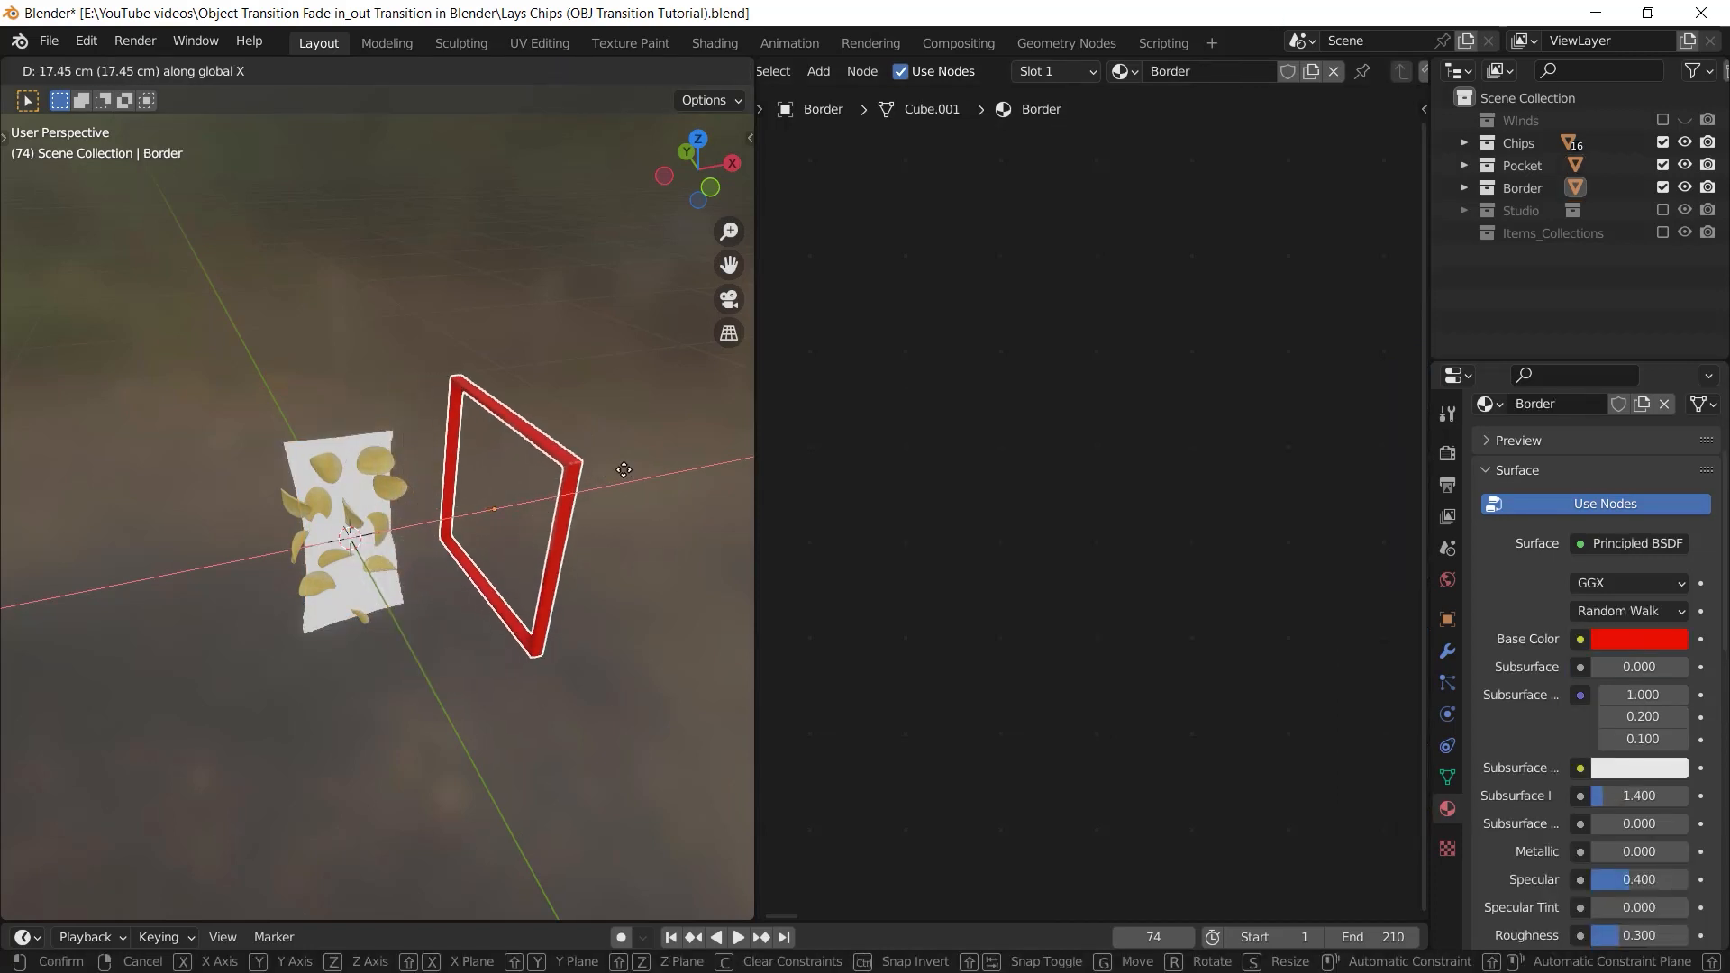
{"action": "left_click", "coordinate": [569, 486]}
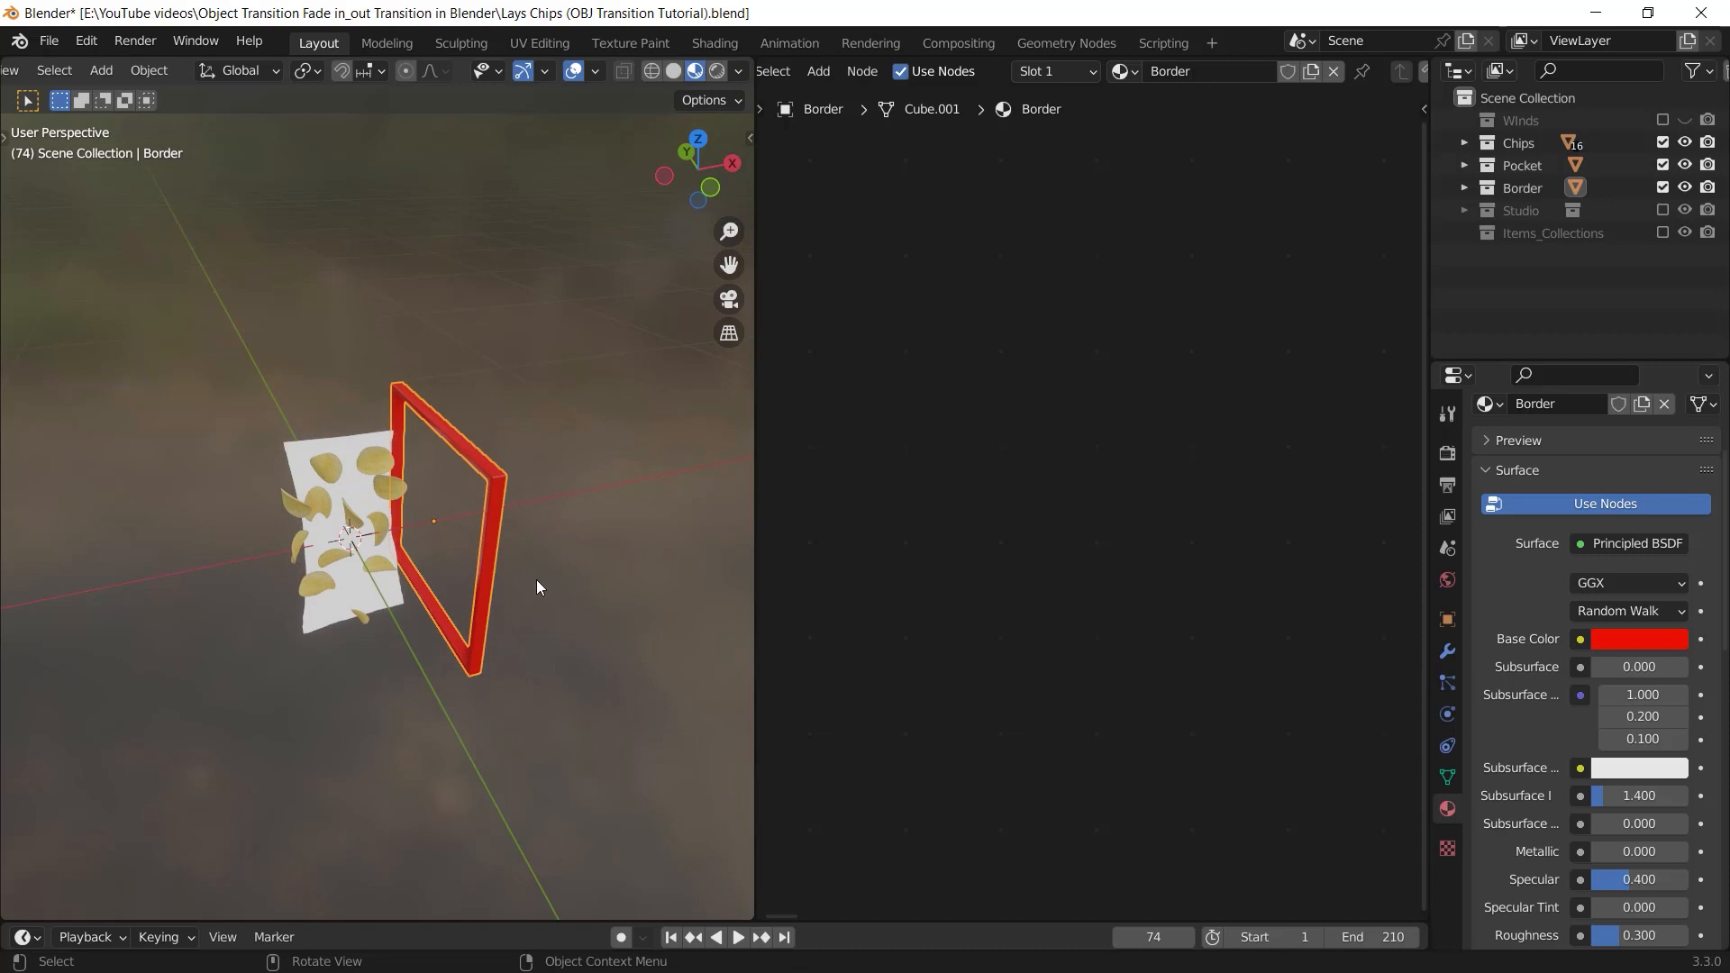
{"action": "key", "text": "g"}
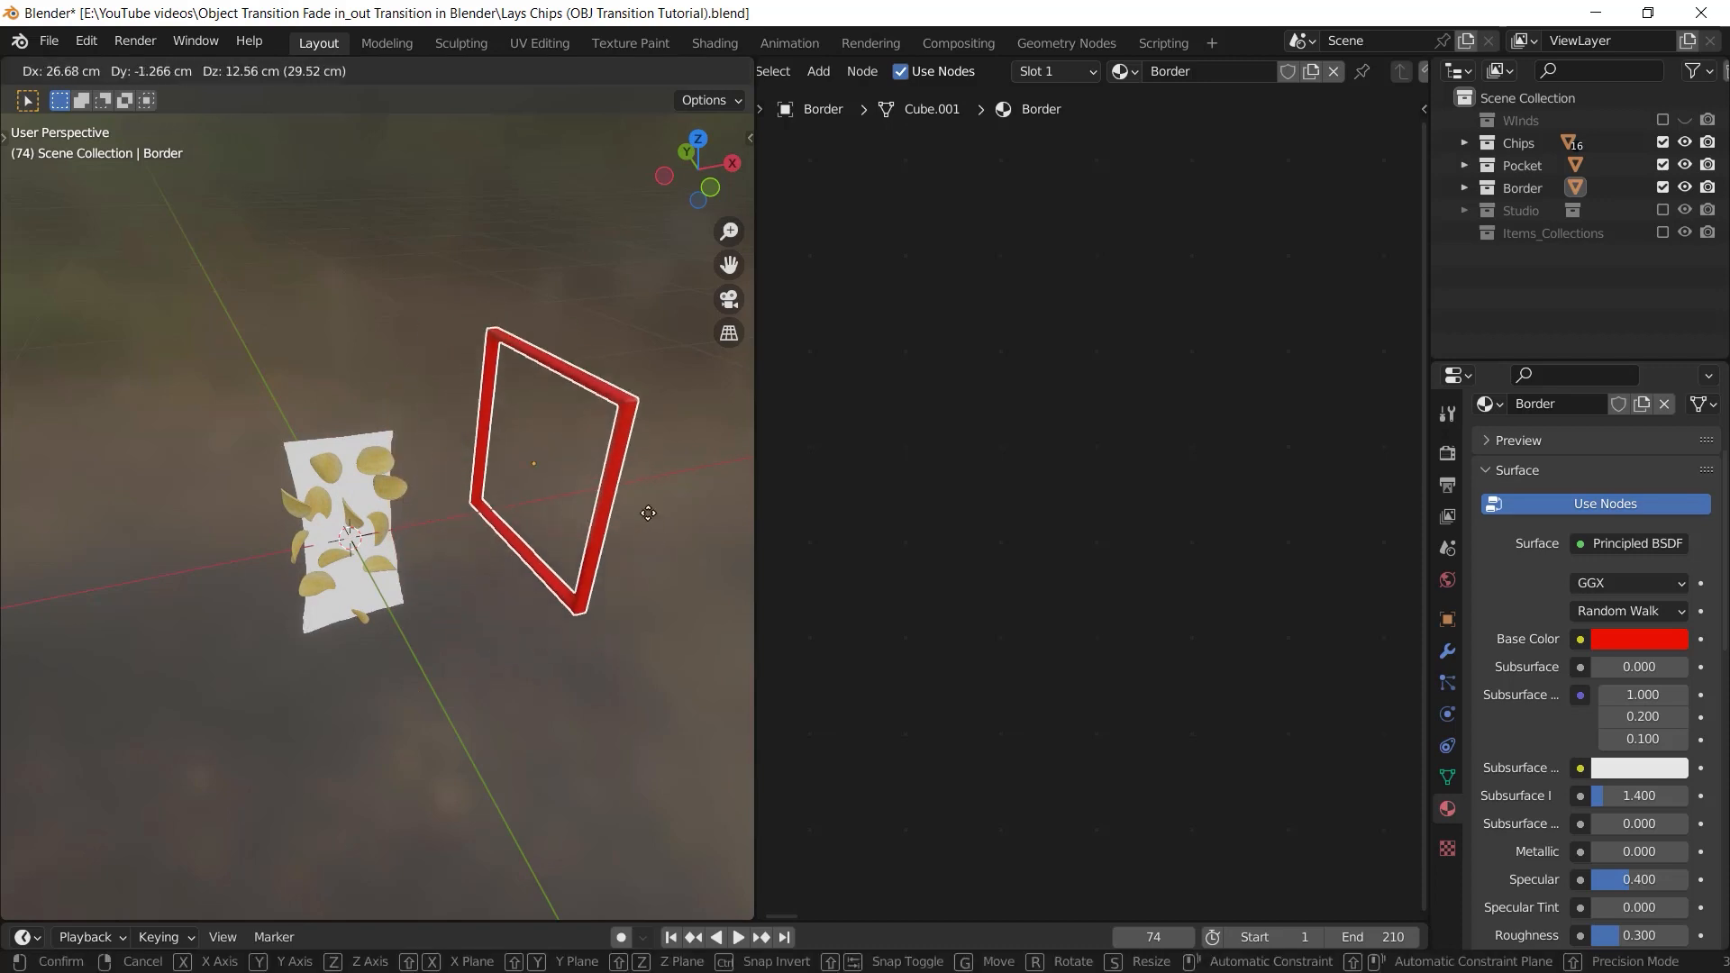
{"action": "key", "text": "x"}
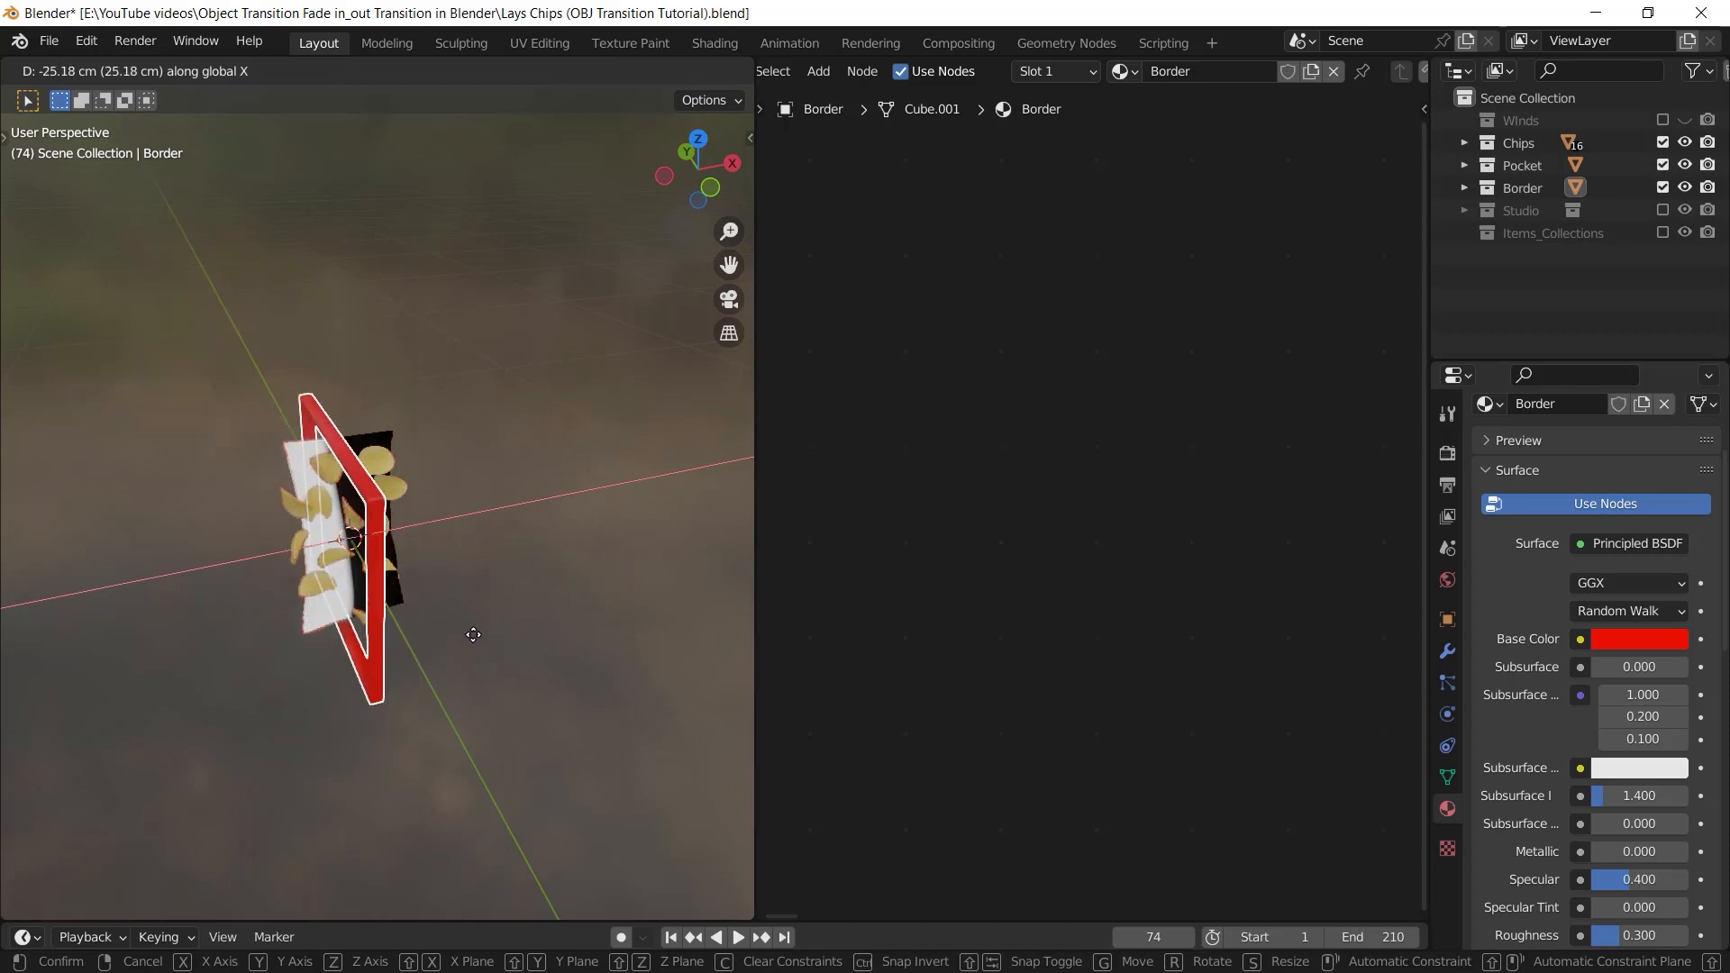
{"action": "left_click", "coordinate": [554, 625]}
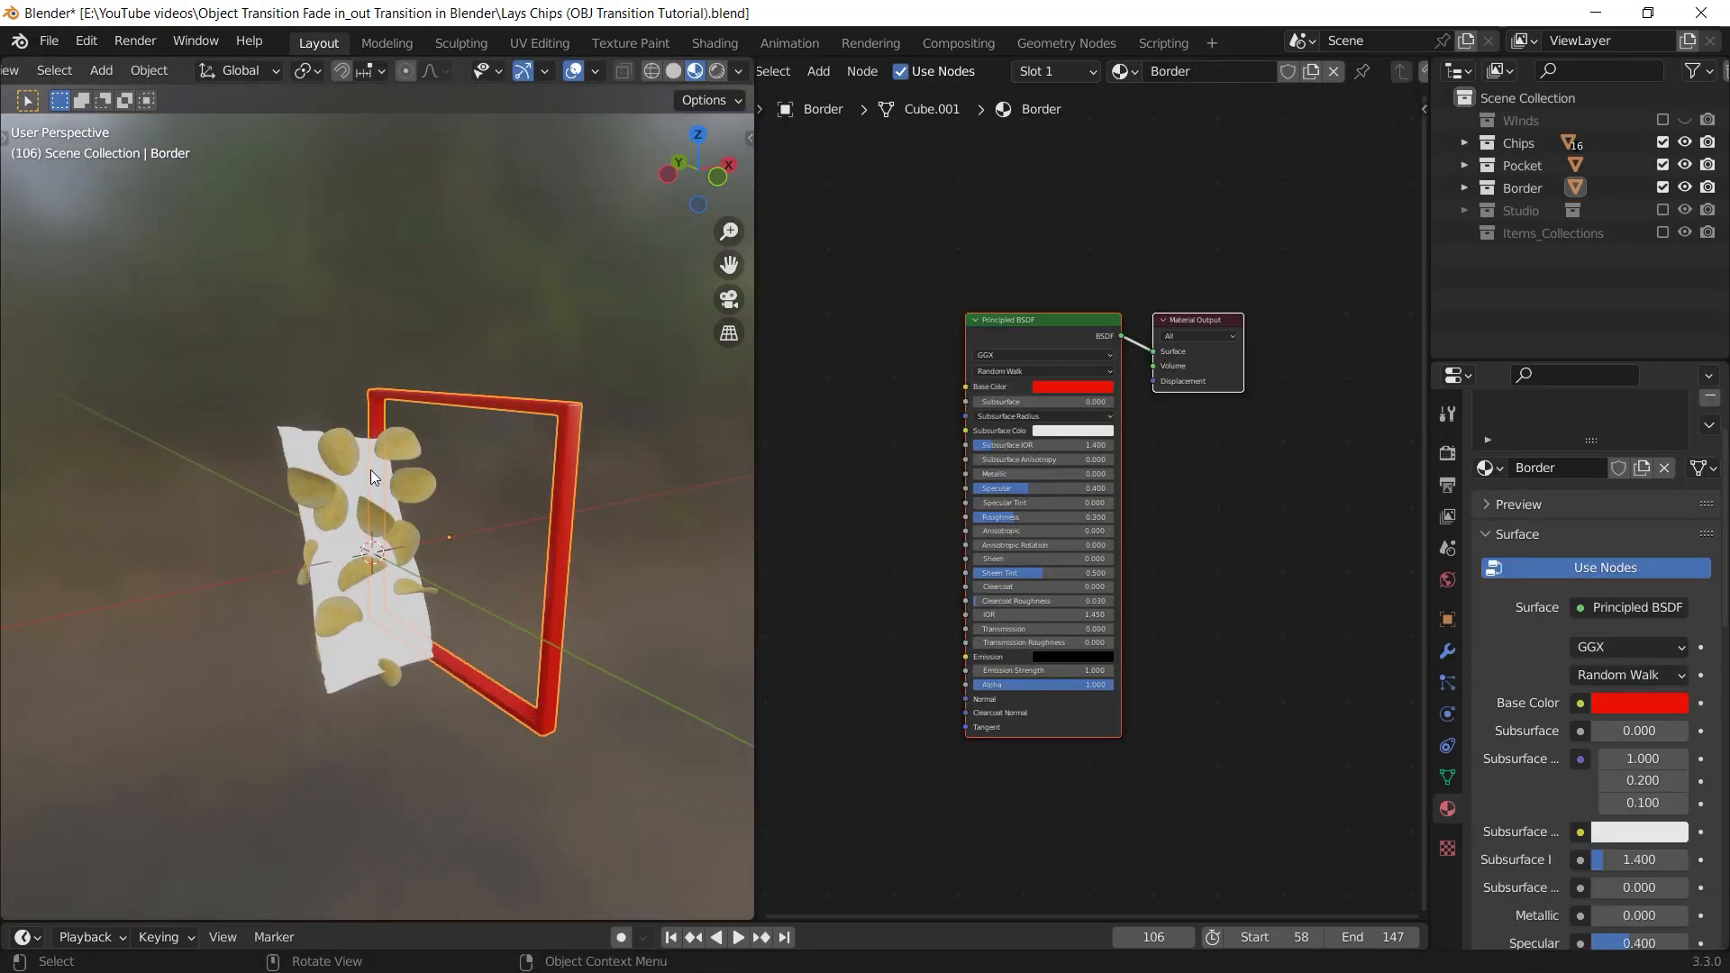
Reconnect the bag material's Principled BSDF output to the Material Output's Surface input
{"action": "left_click", "coordinate": [371, 468]}
{"action": "scroll", "coordinate": [1141, 344], "scroll_direction": "up", "scroll_amount": 4}
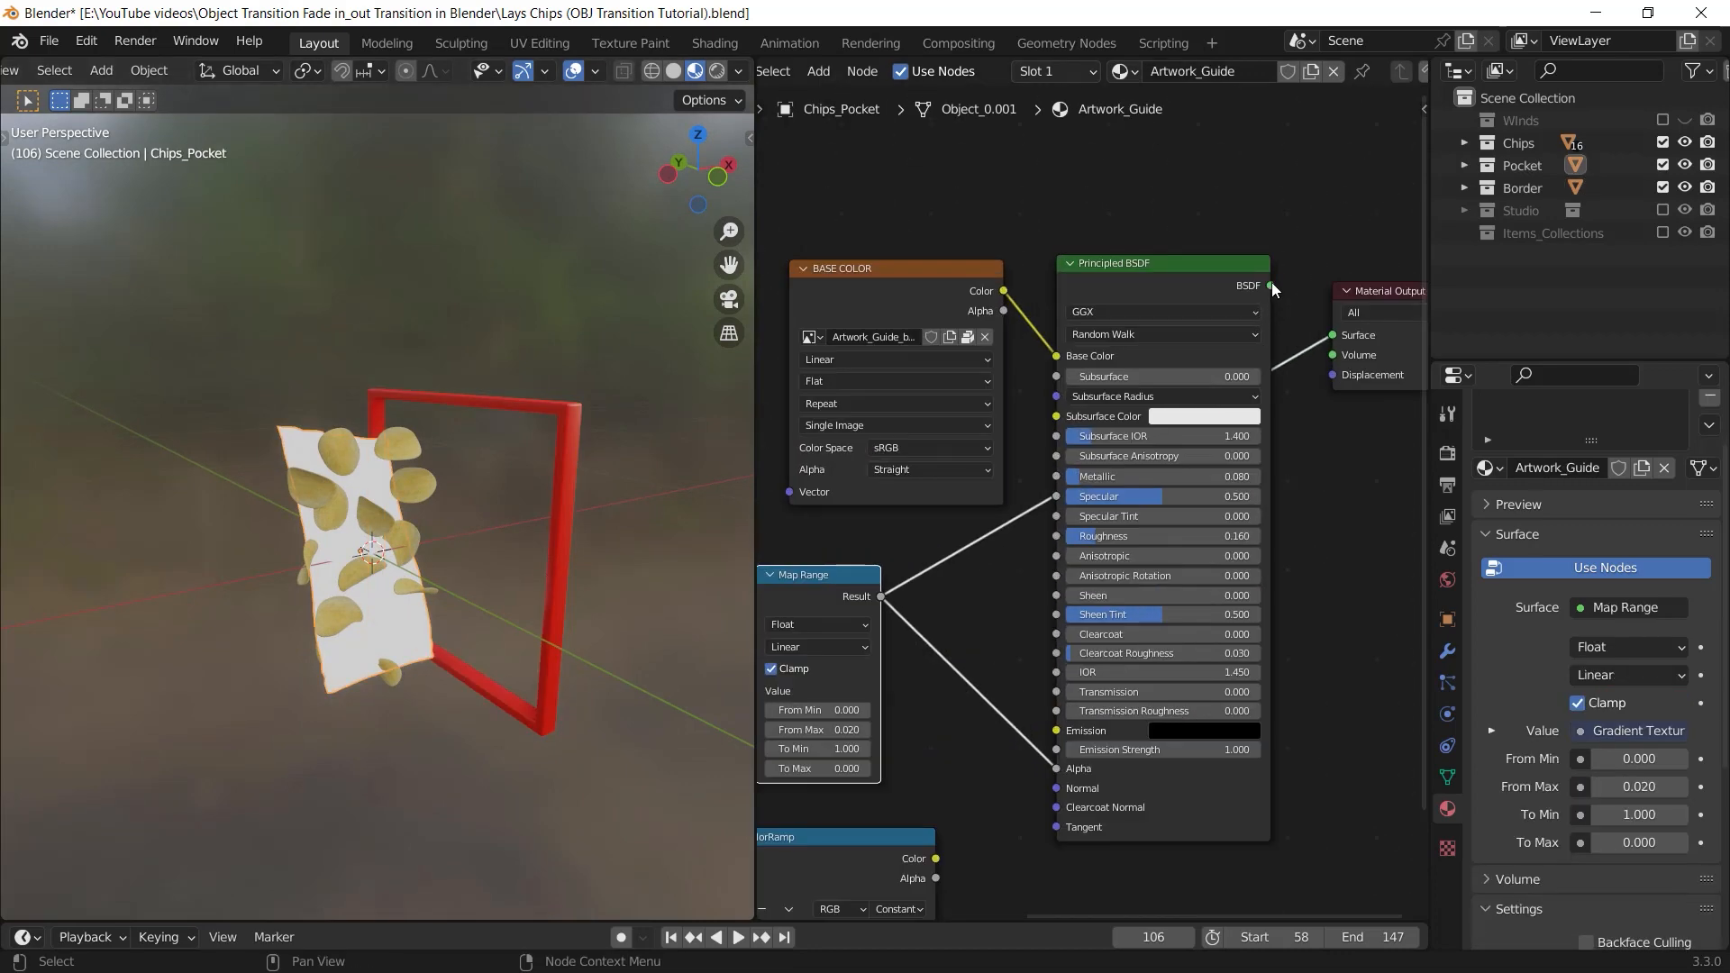
{"action": "left_click_drag", "start_coordinate": [1272, 285], "coordinate": [1332, 336]}
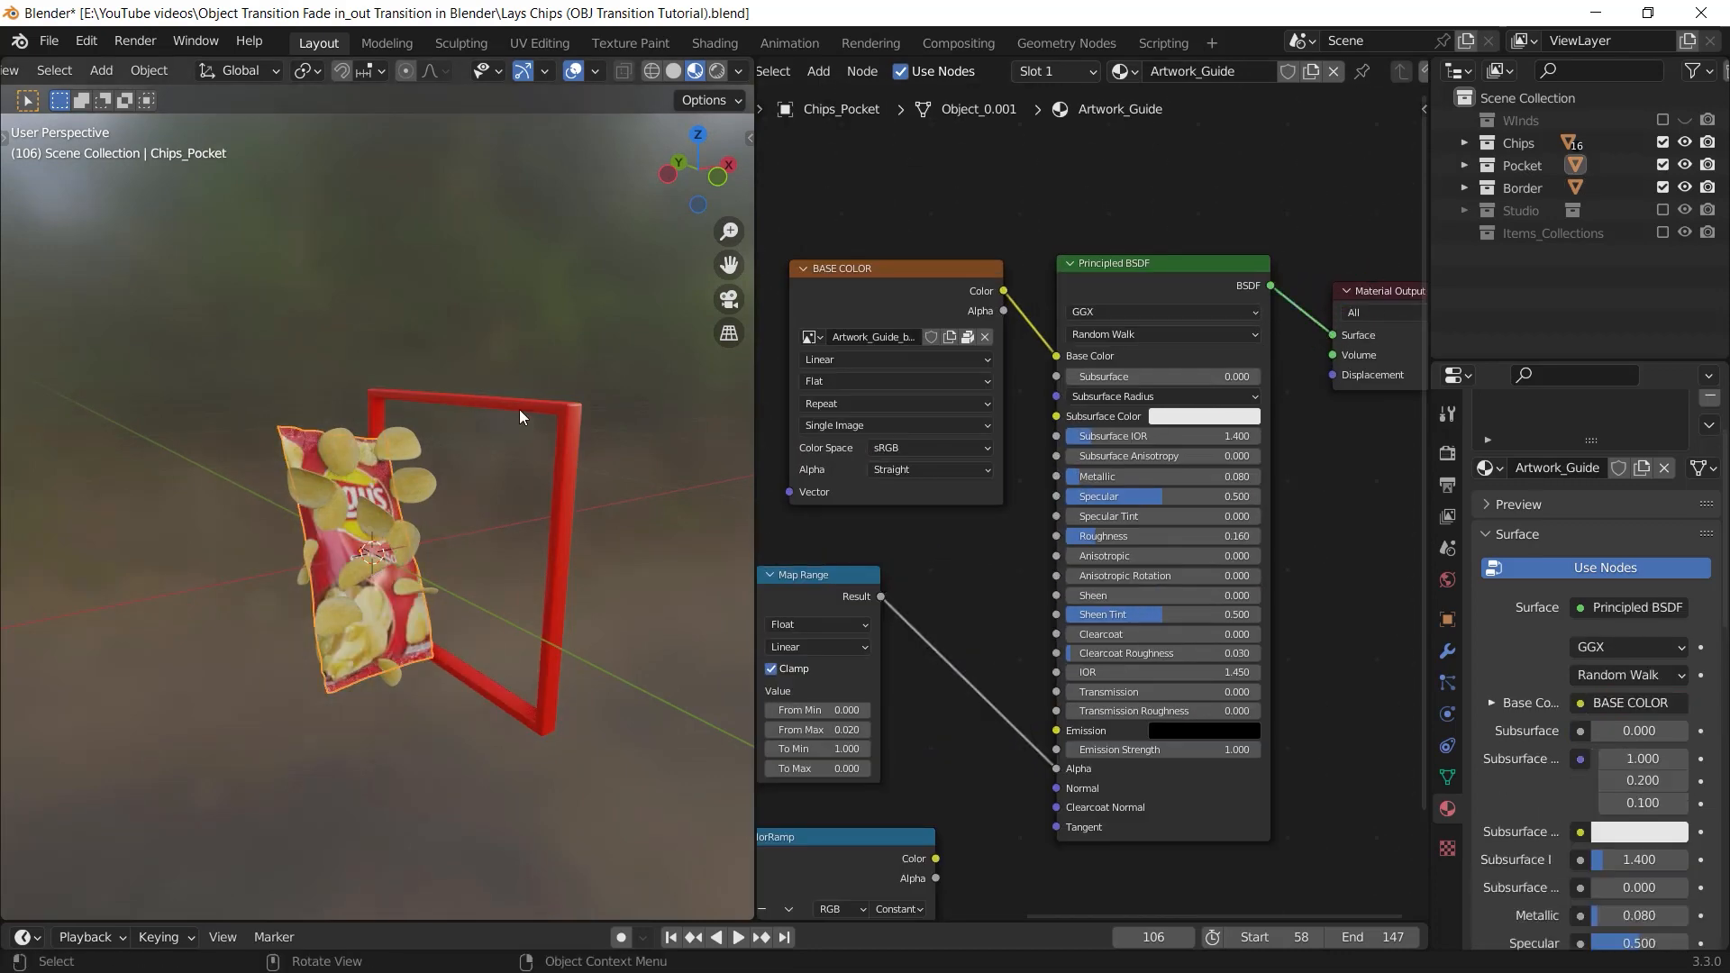
Slide the Border frame along the X axis through the textured bag to test the transparency transition
{"action": "left_click", "coordinate": [519, 409]}
{"action": "middle_click_drag", "start_coordinate": [519, 409], "coordinate": [599, 478]}
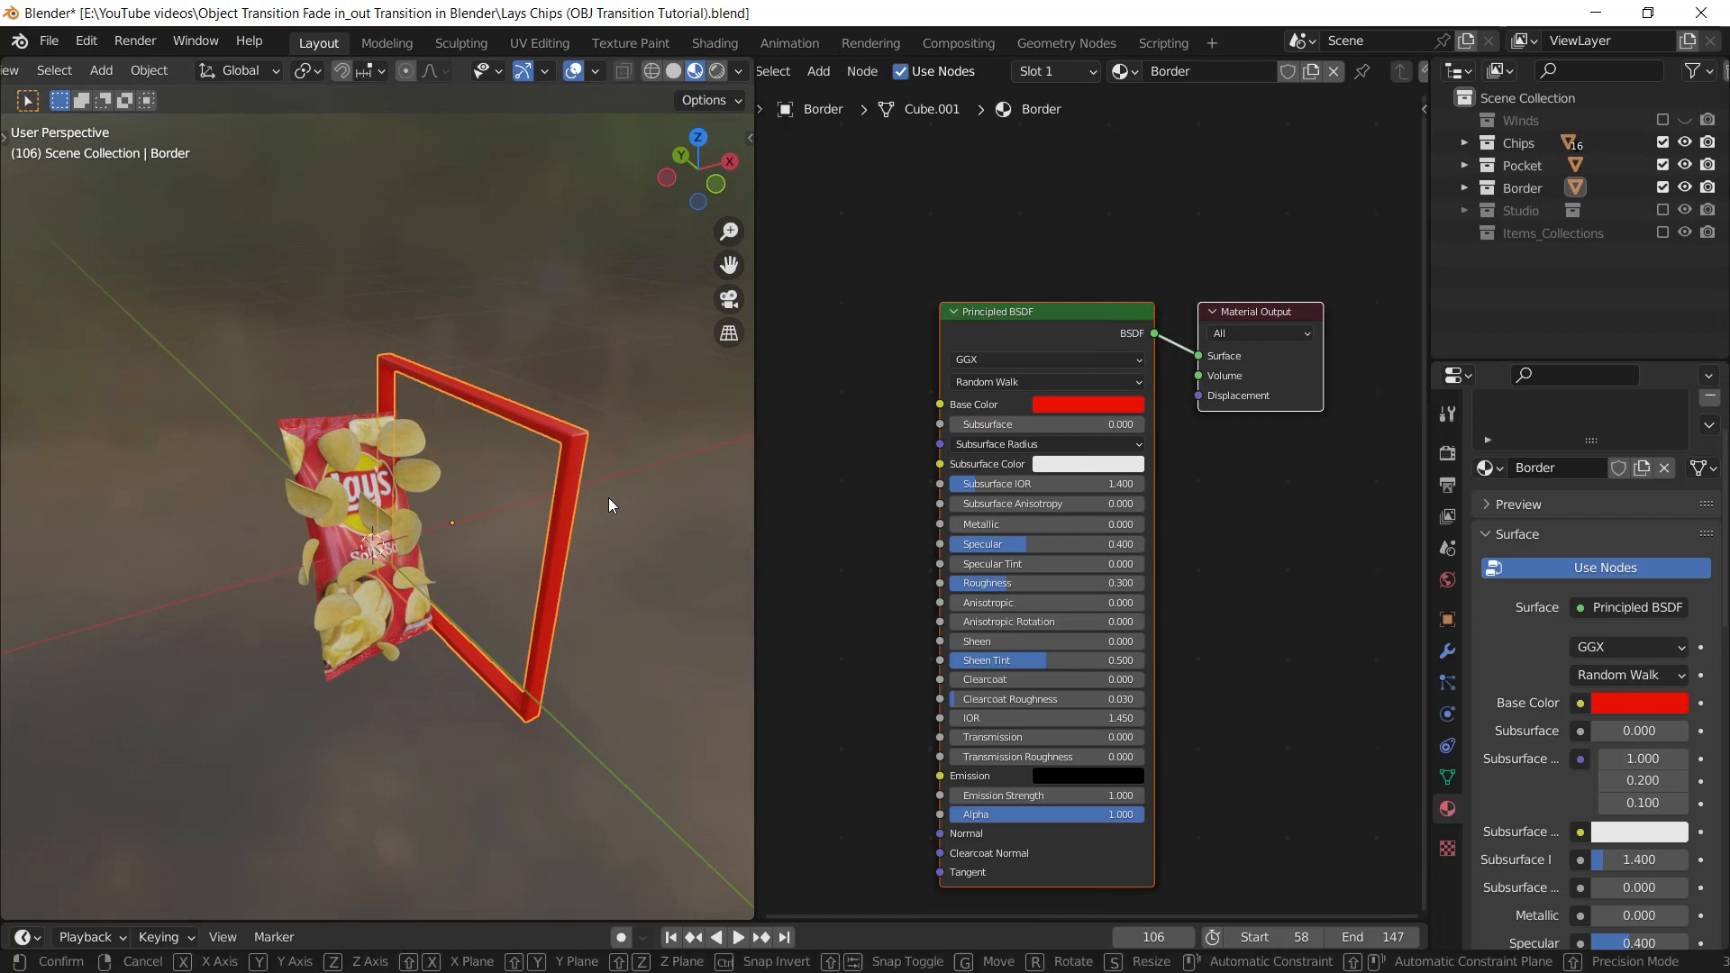
{"action": "key", "text": "g"}
{"action": "key", "text": "x"}
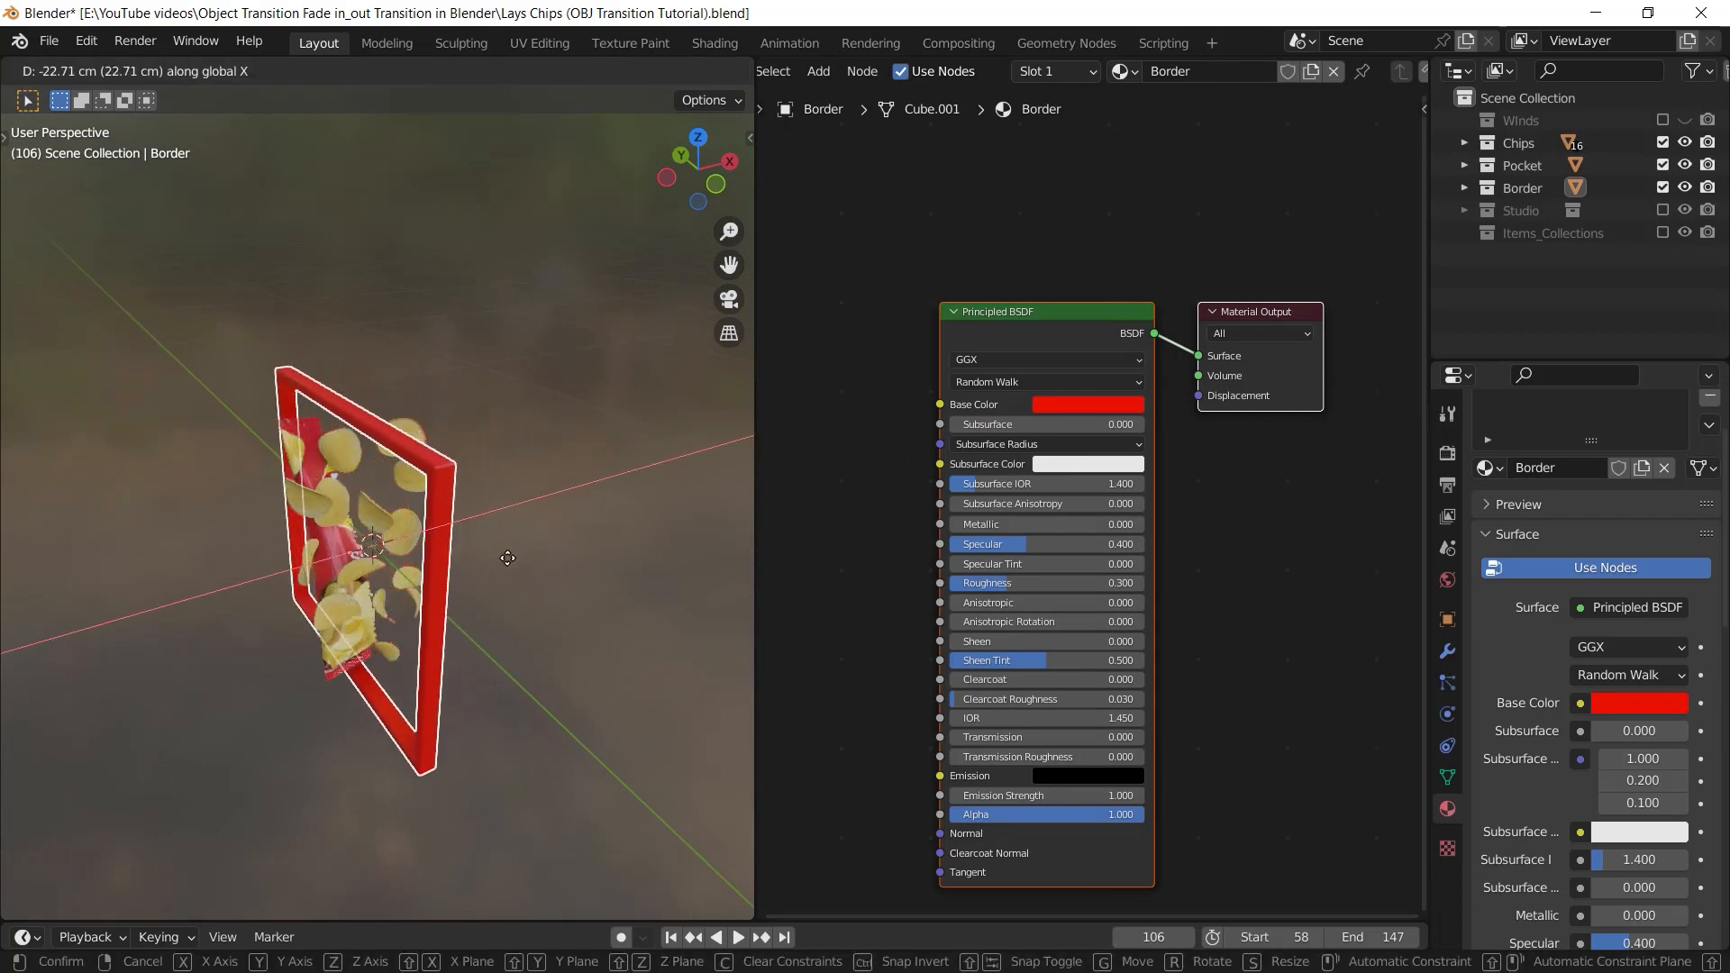
{"action": "left_click", "coordinate": [598, 410]}
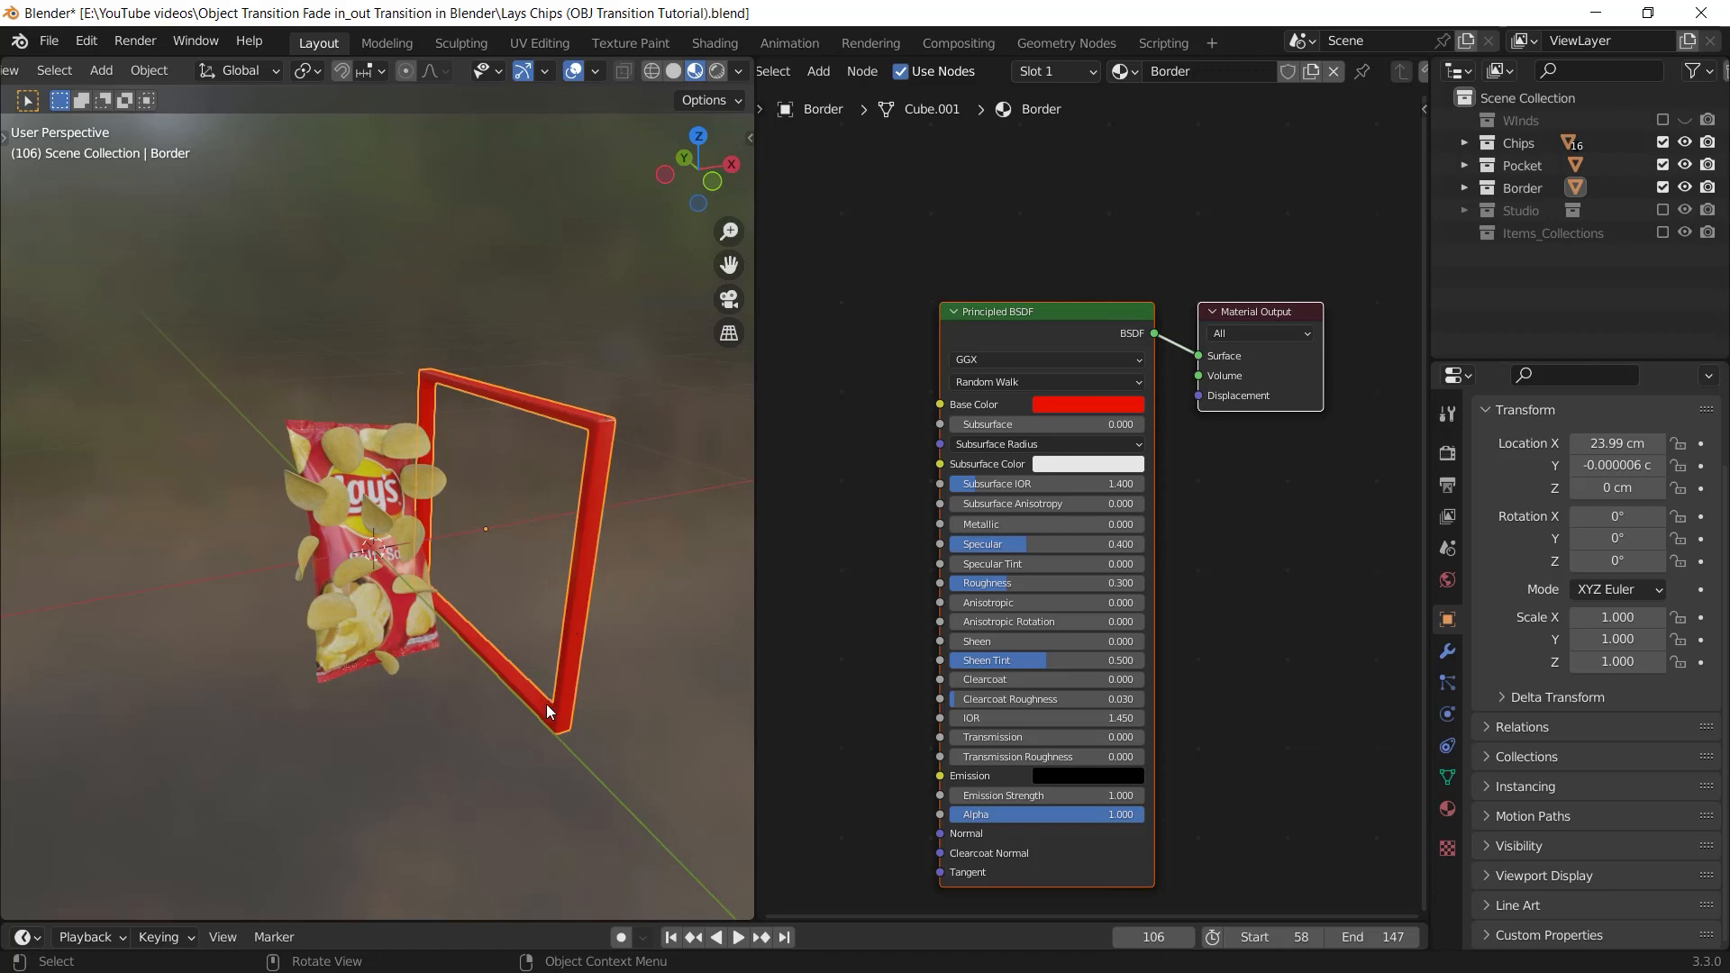
Try another pass of the Border frame through the bag along X, and set its X location to about 18.59 cm
{"action": "key", "text": "g"}
{"action": "key", "text": "x"}
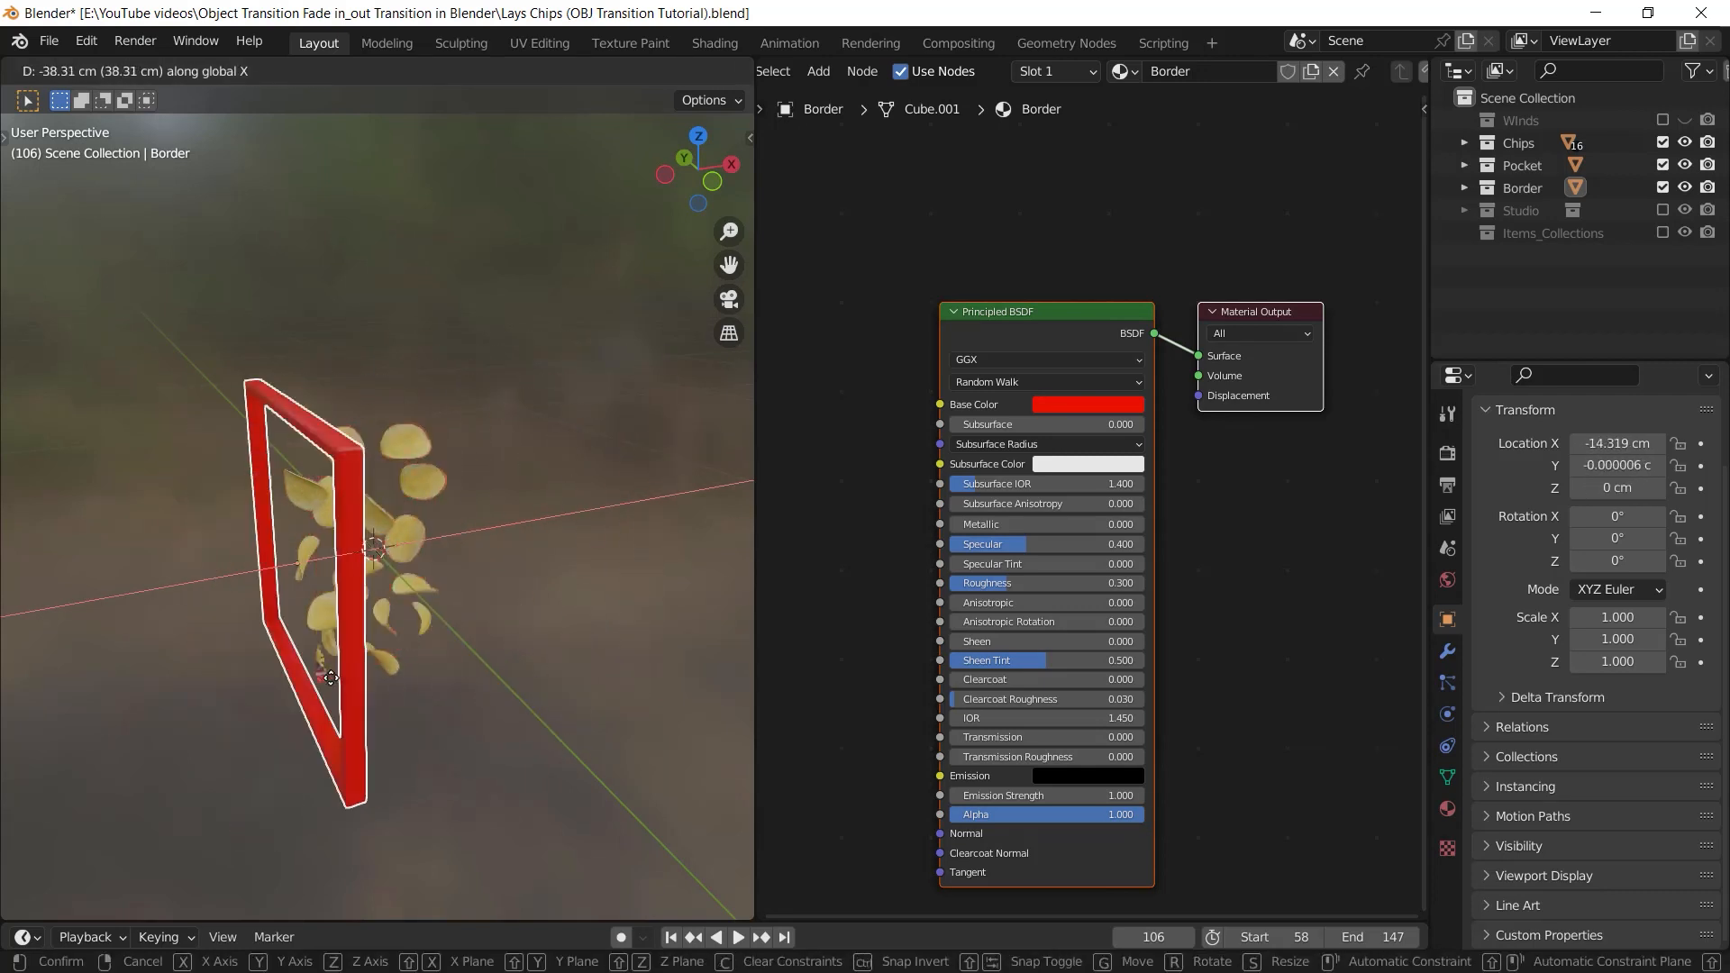
{"action": "left_click", "coordinate": [633, 634]}
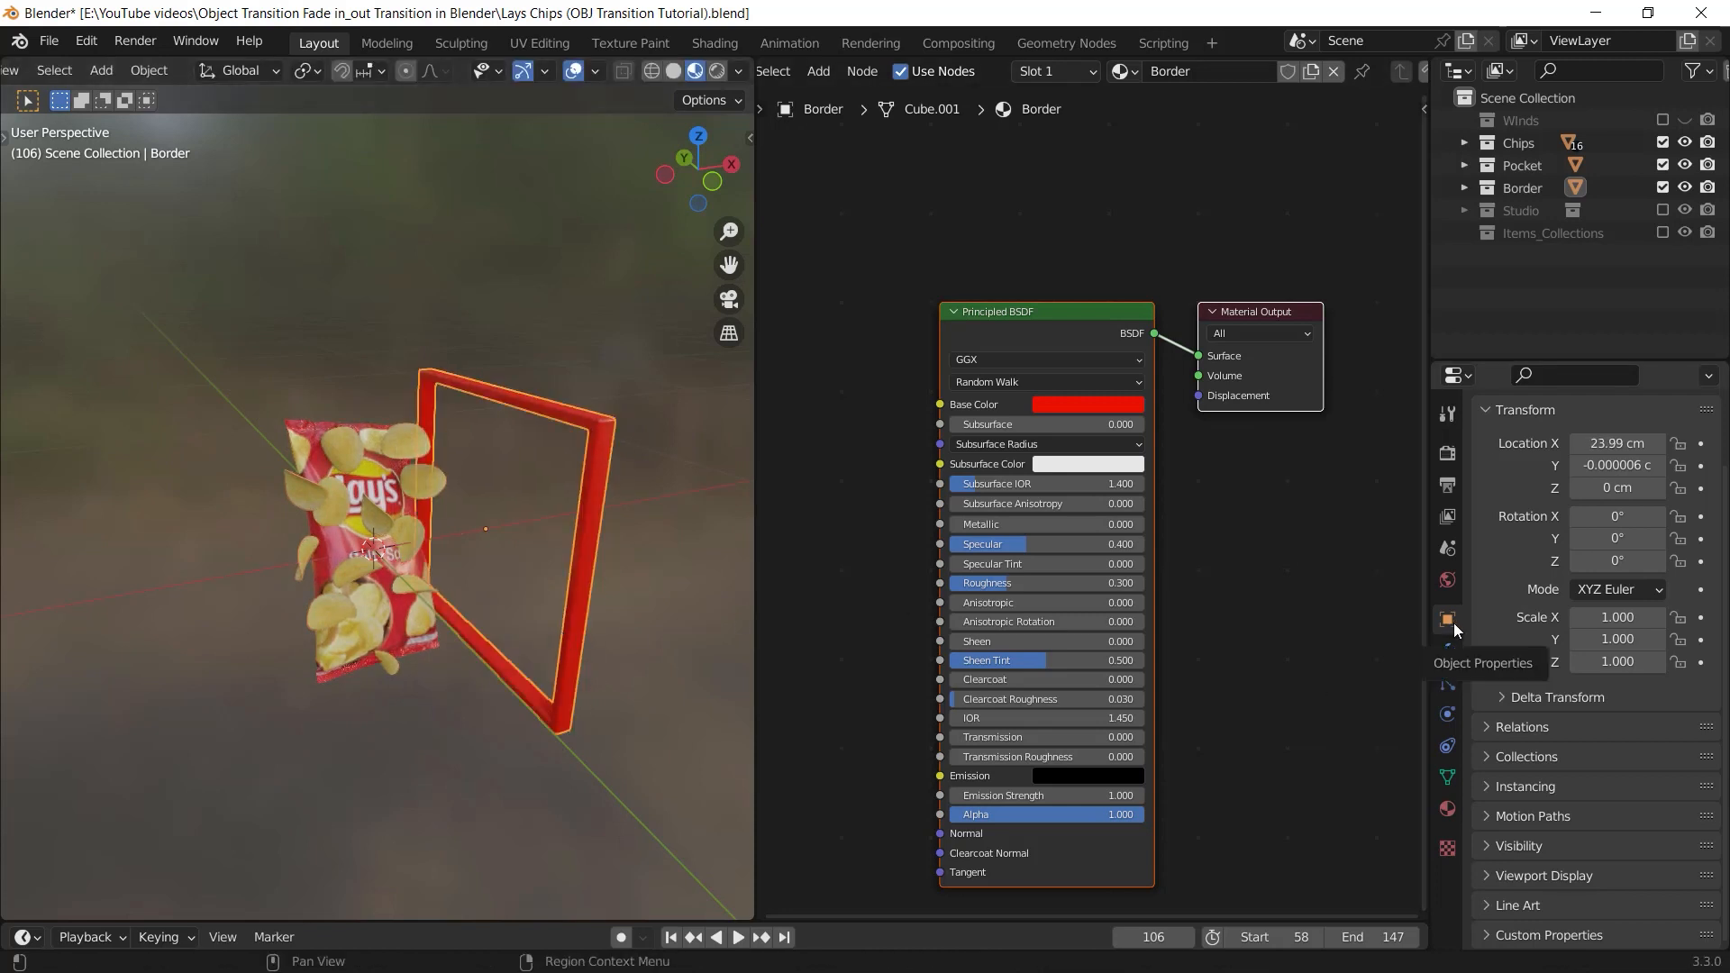
{"action": "left_click_drag", "start_coordinate": [1618, 443], "coordinate": [1591, 443]}
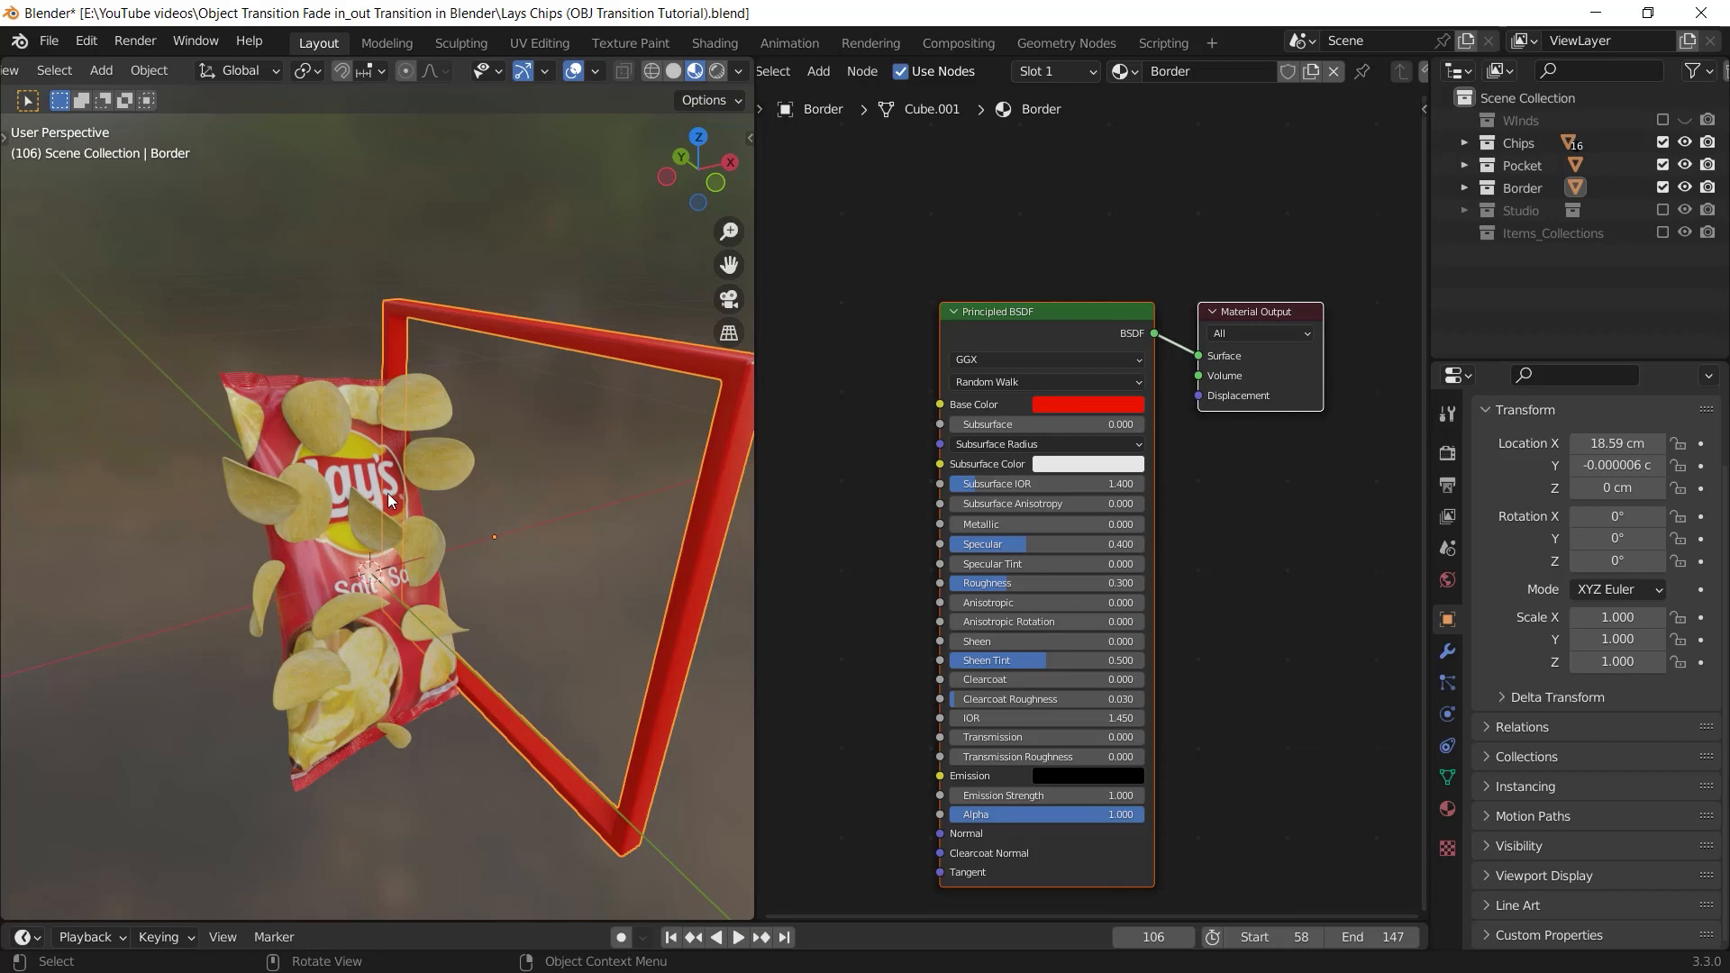
Copy the Texture Coordinate, Mapping, Gradient Texture and Map Range nodes from the bag's material and paste them into the Chips material
{"action": "left_click", "coordinate": [364, 447]}
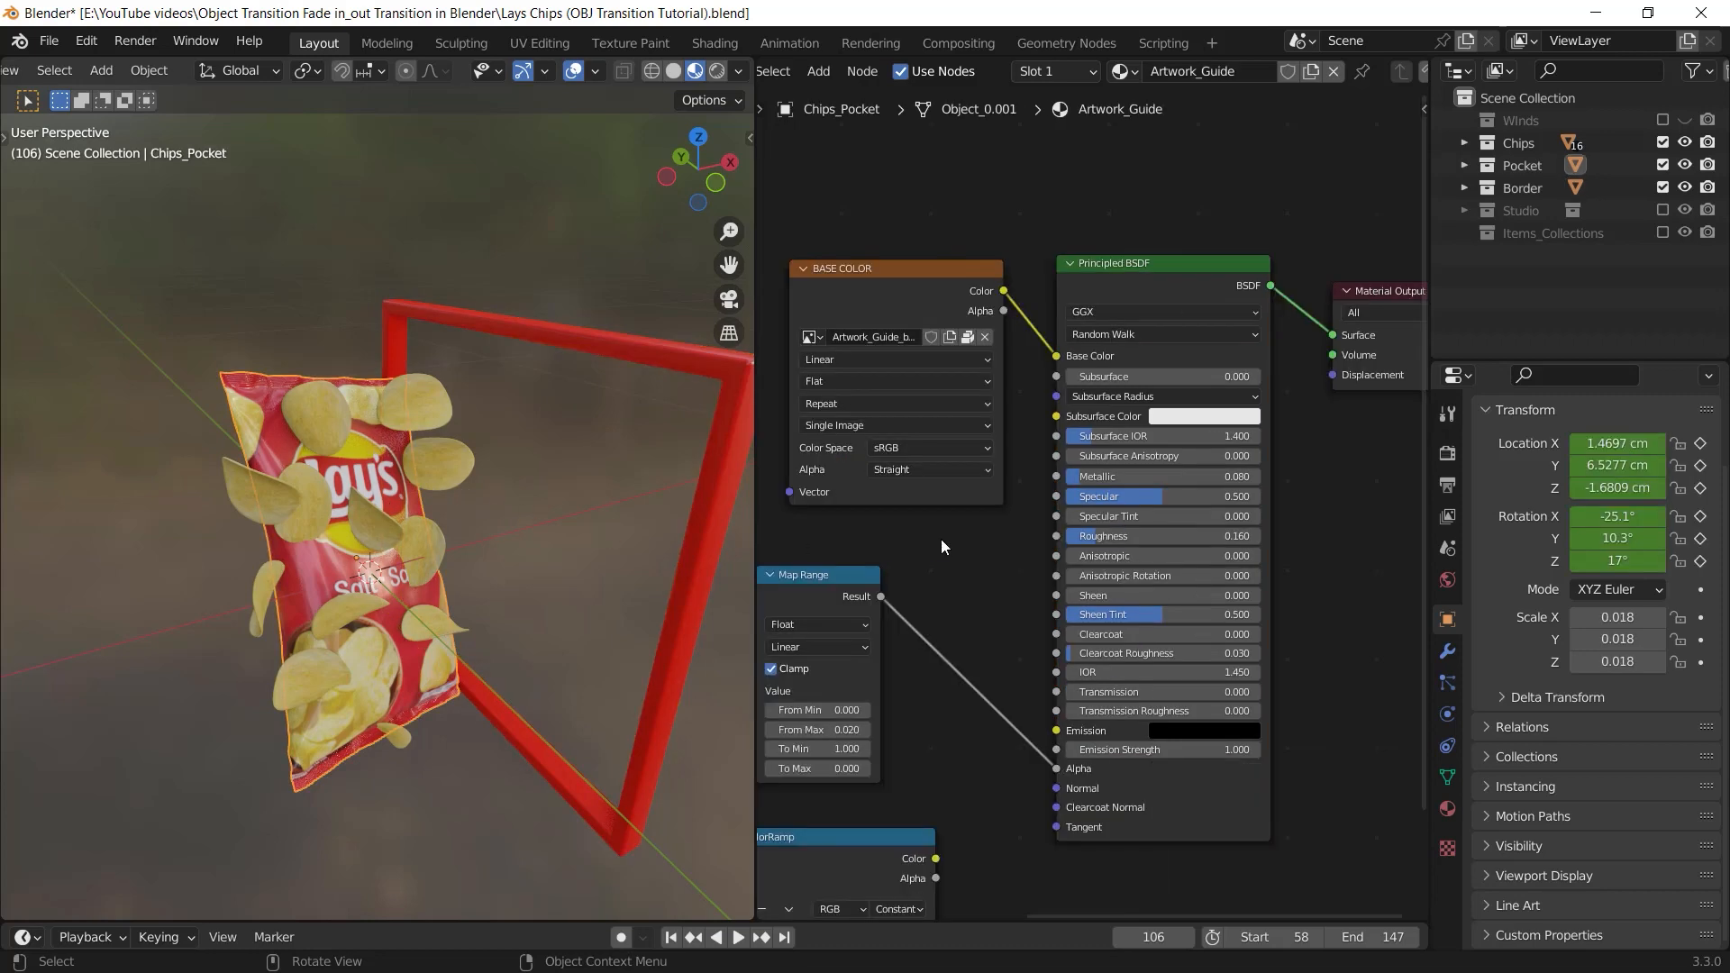
{"action": "middle_click_drag", "start_coordinate": [918, 610], "coordinate": [1336, 408]}
{"action": "middle_click_drag", "start_coordinate": [1230, 469], "coordinate": [1228, 501]}
{"action": "left_click_drag", "start_coordinate": [1311, 544], "coordinate": [754, 447]}
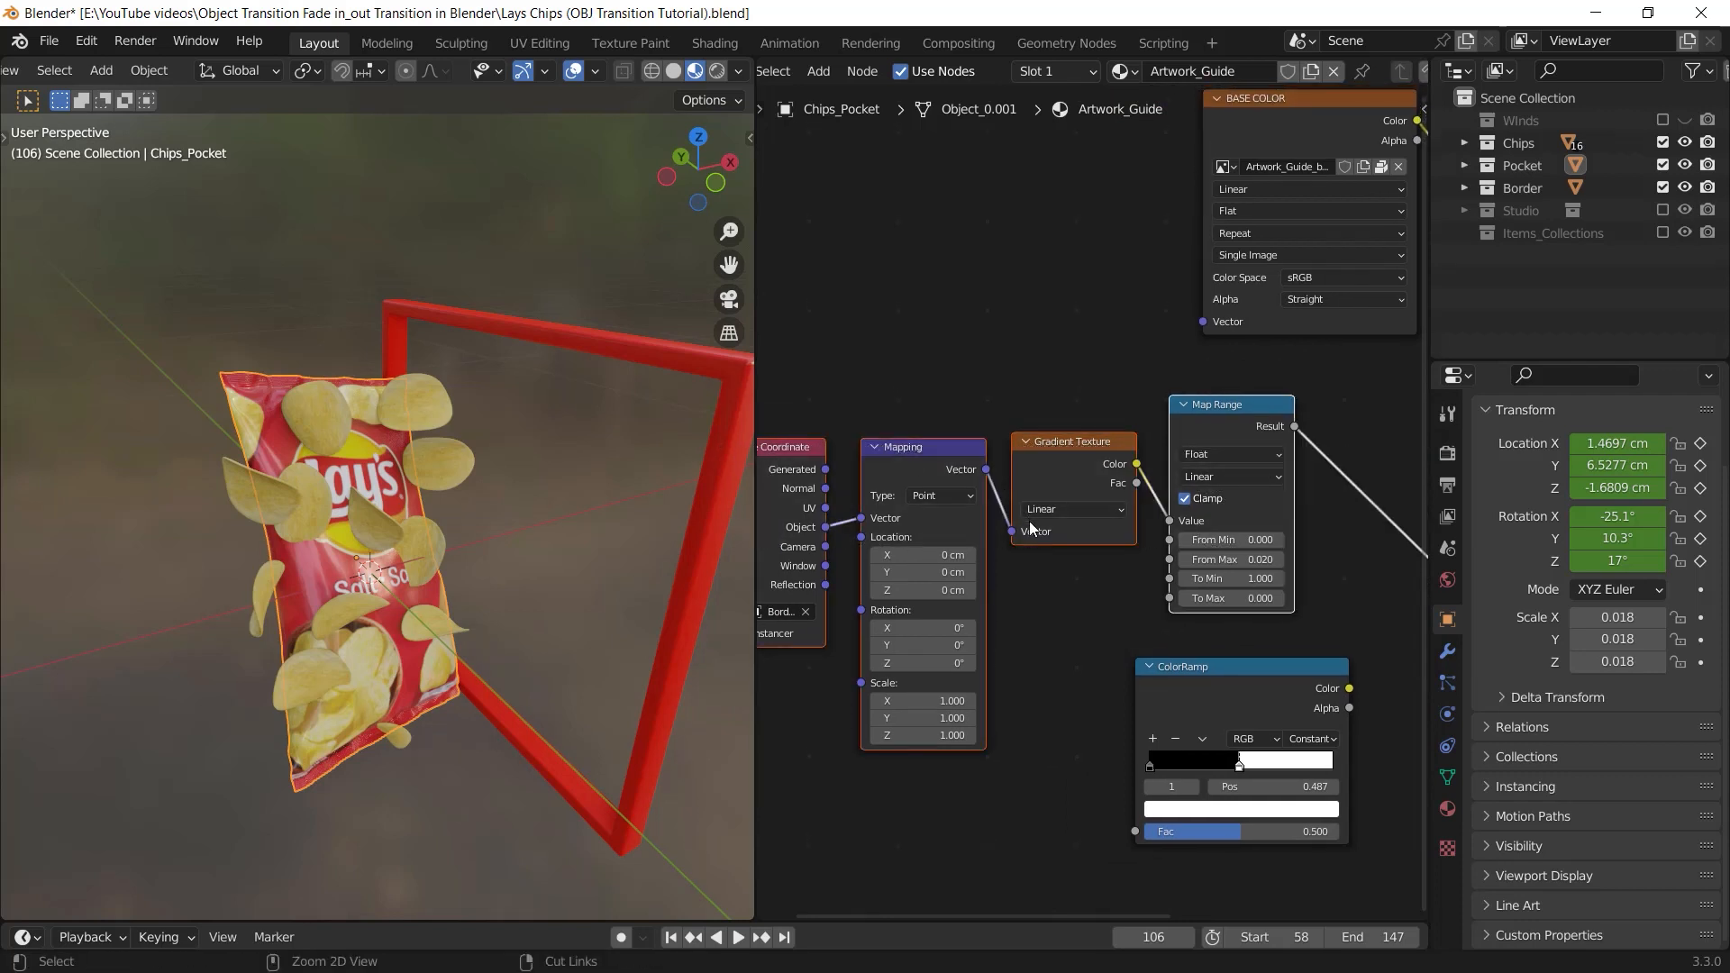
{"action": "left_click", "coordinate": [424, 403]}
{"action": "middle_click_drag", "start_coordinate": [955, 447], "coordinate": [1128, 476]}
{"action": "key", "text": "ctrl+v"}
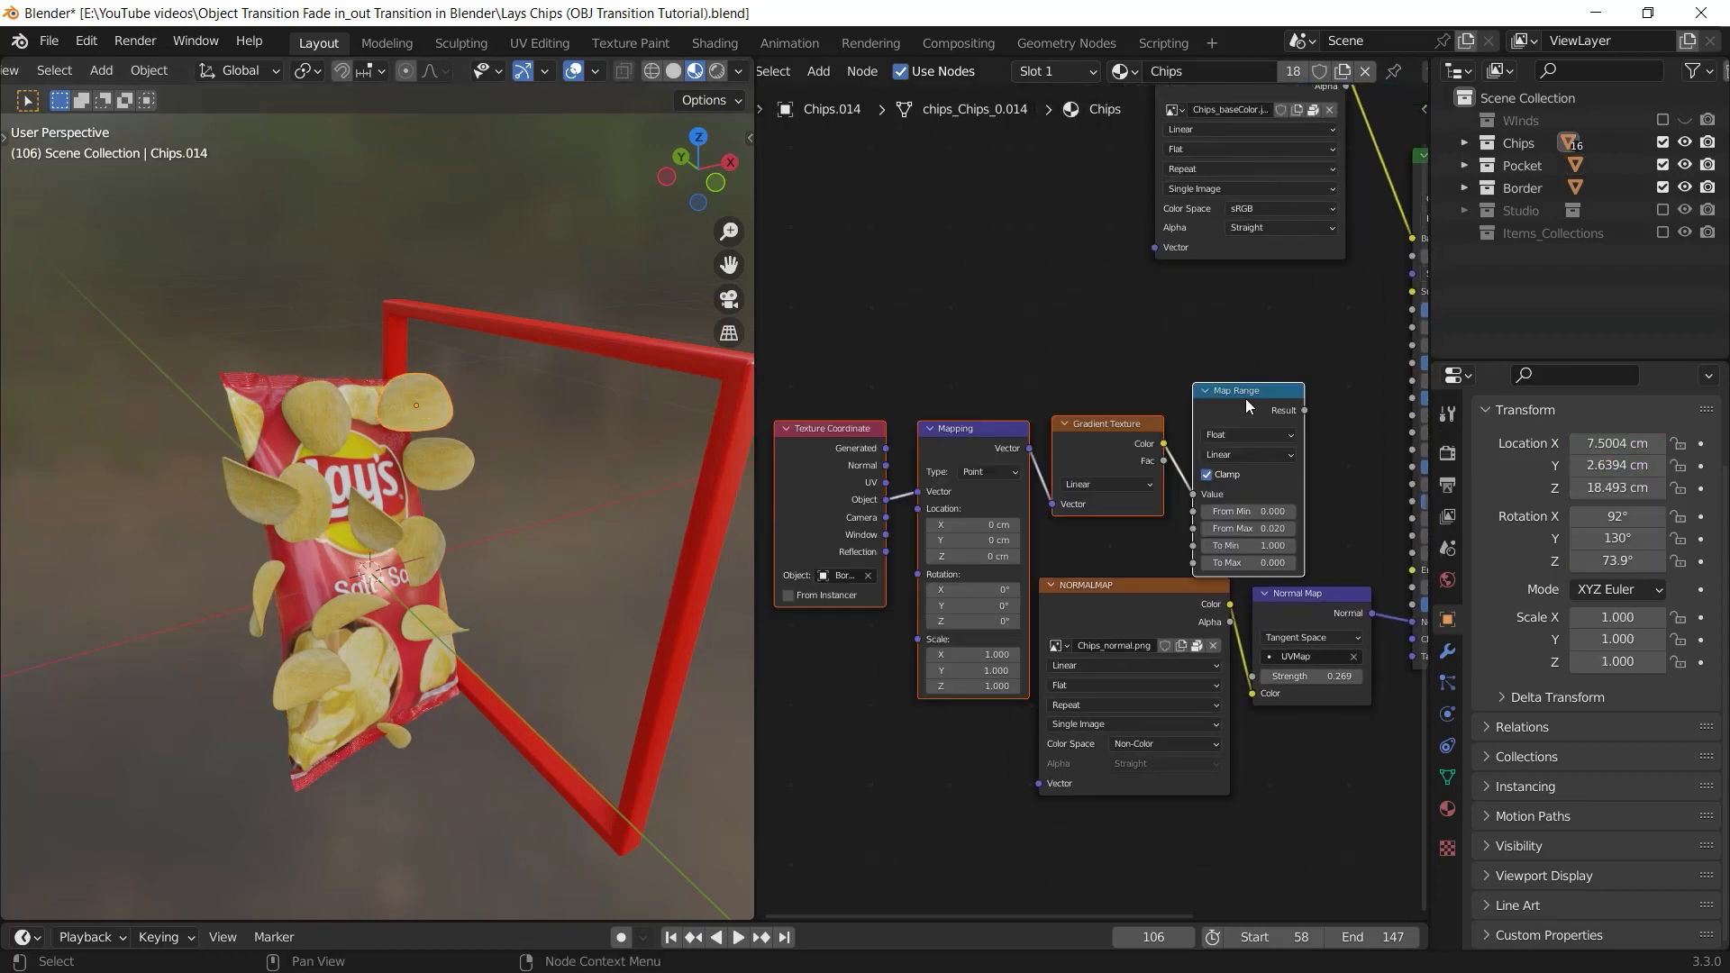
Position the pasted nodes and connect the Map Range's Result to the Chips Principled BSDF's Alpha input
{"action": "left_click_drag", "start_coordinate": [1245, 398], "coordinate": [1250, 380]}
{"action": "middle_click_drag", "start_coordinate": [1257, 388], "coordinate": [1030, 423]}
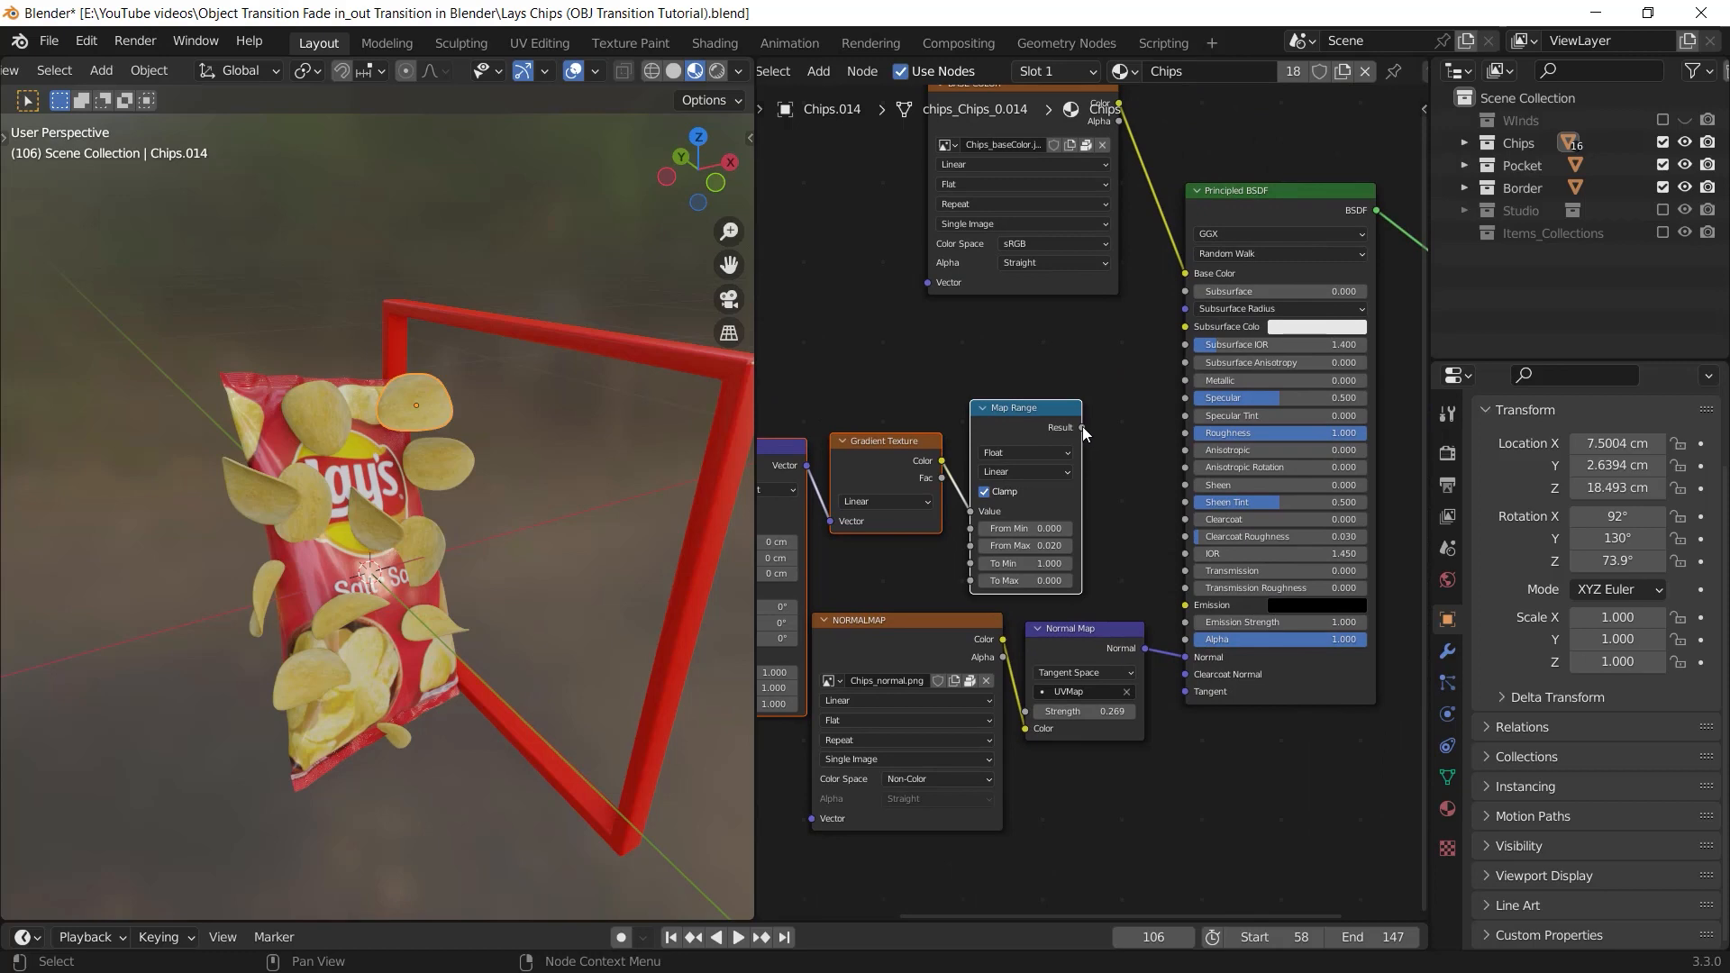
{"action": "left_click_drag", "start_coordinate": [1083, 428], "coordinate": [1255, 373]}
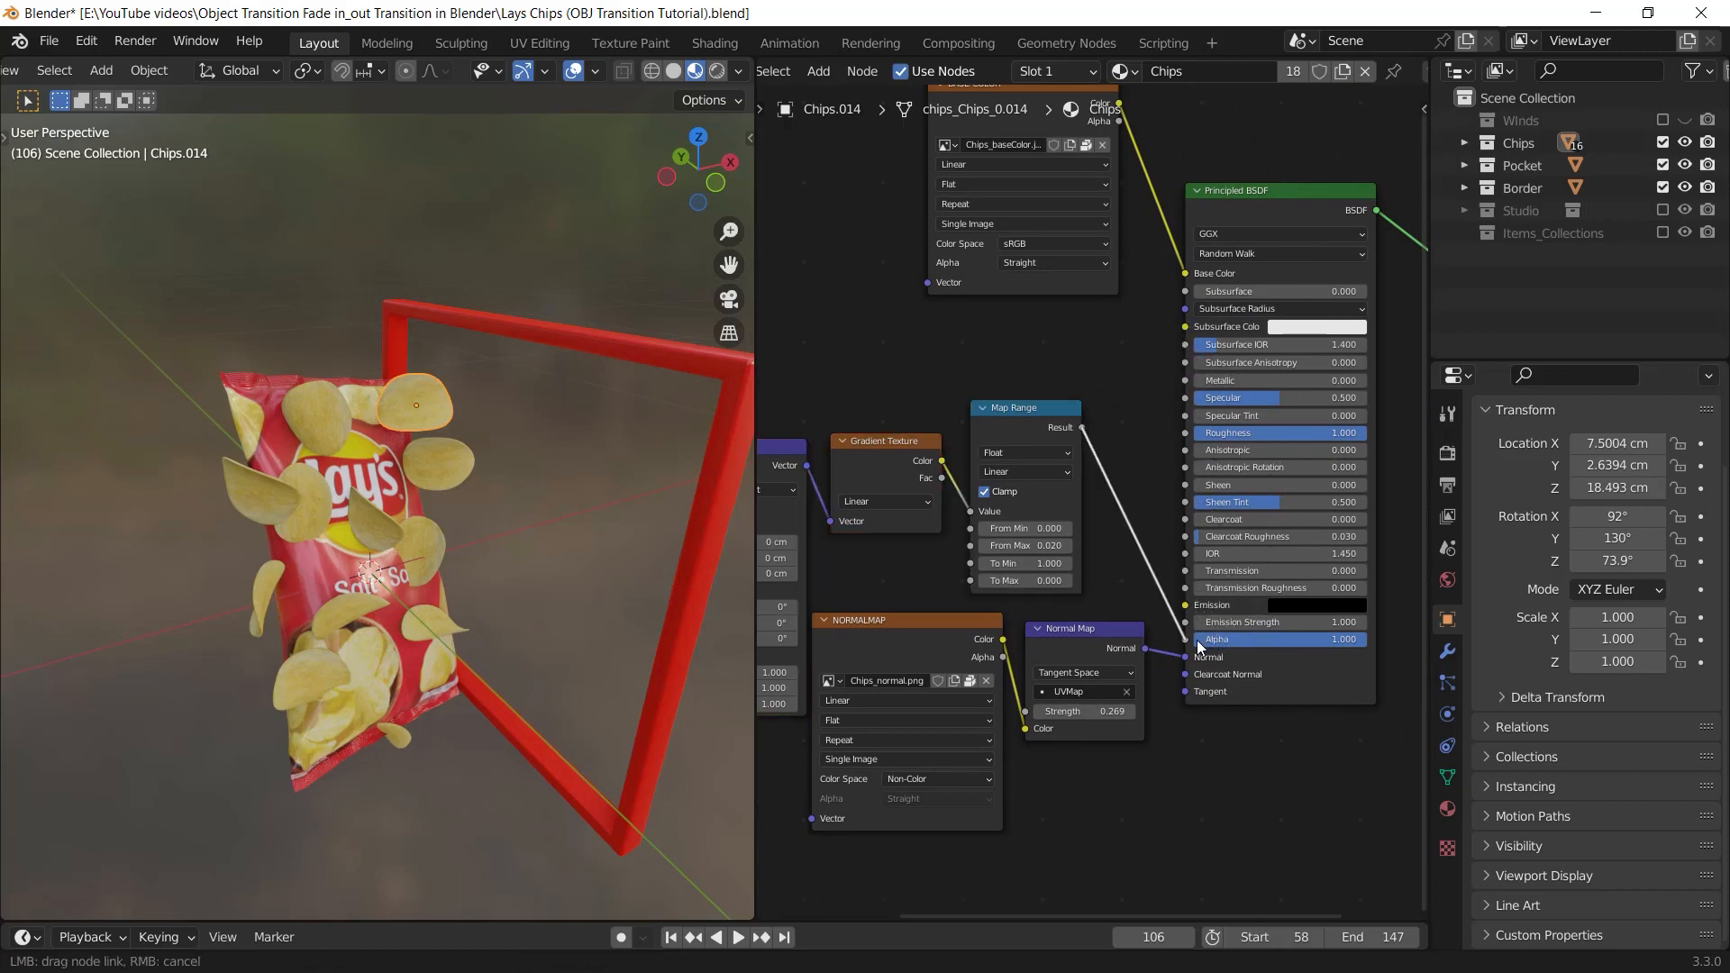
{"action": "left_click_drag", "start_coordinate": [1196, 640], "coordinate": [1197, 640]}
Reverse the Chips material's Map Range output by setting To Min to 0 and To Max to 1
{"action": "middle_click_drag", "start_coordinate": [1023, 623], "coordinate": [1112, 590]}
{"action": "middle_click_drag", "start_coordinate": [1112, 589], "coordinate": [1170, 590], "text": "ctrl"}
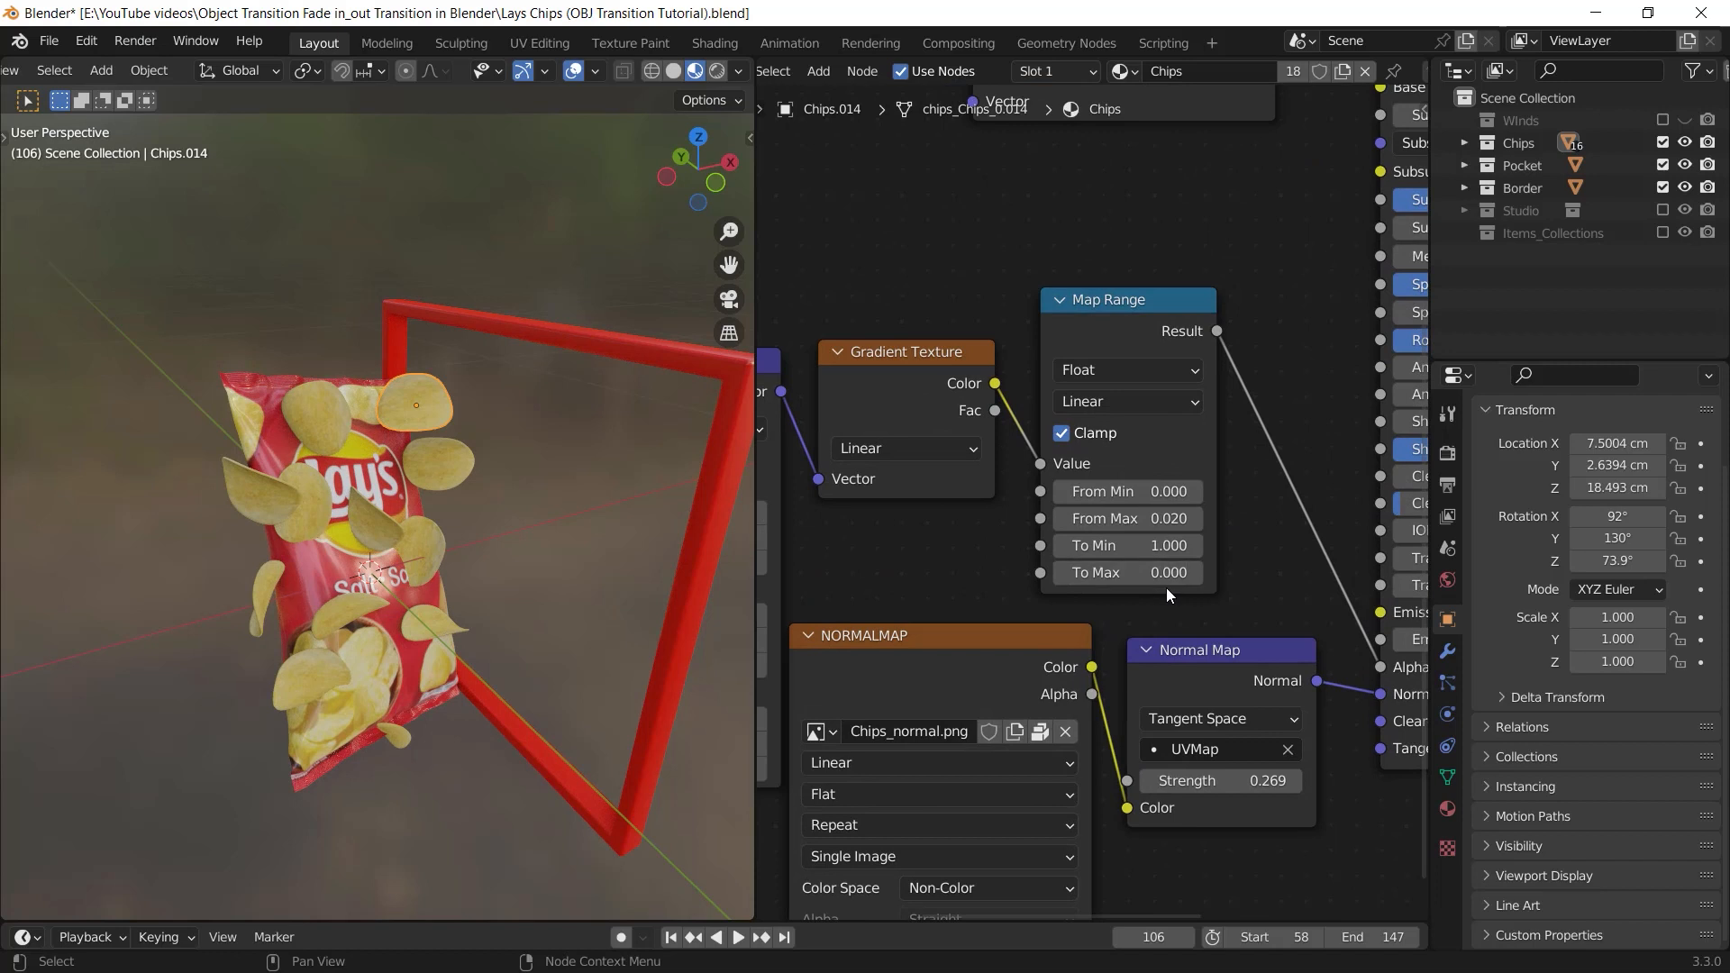
{"action": "left_click", "coordinate": [1130, 545]}
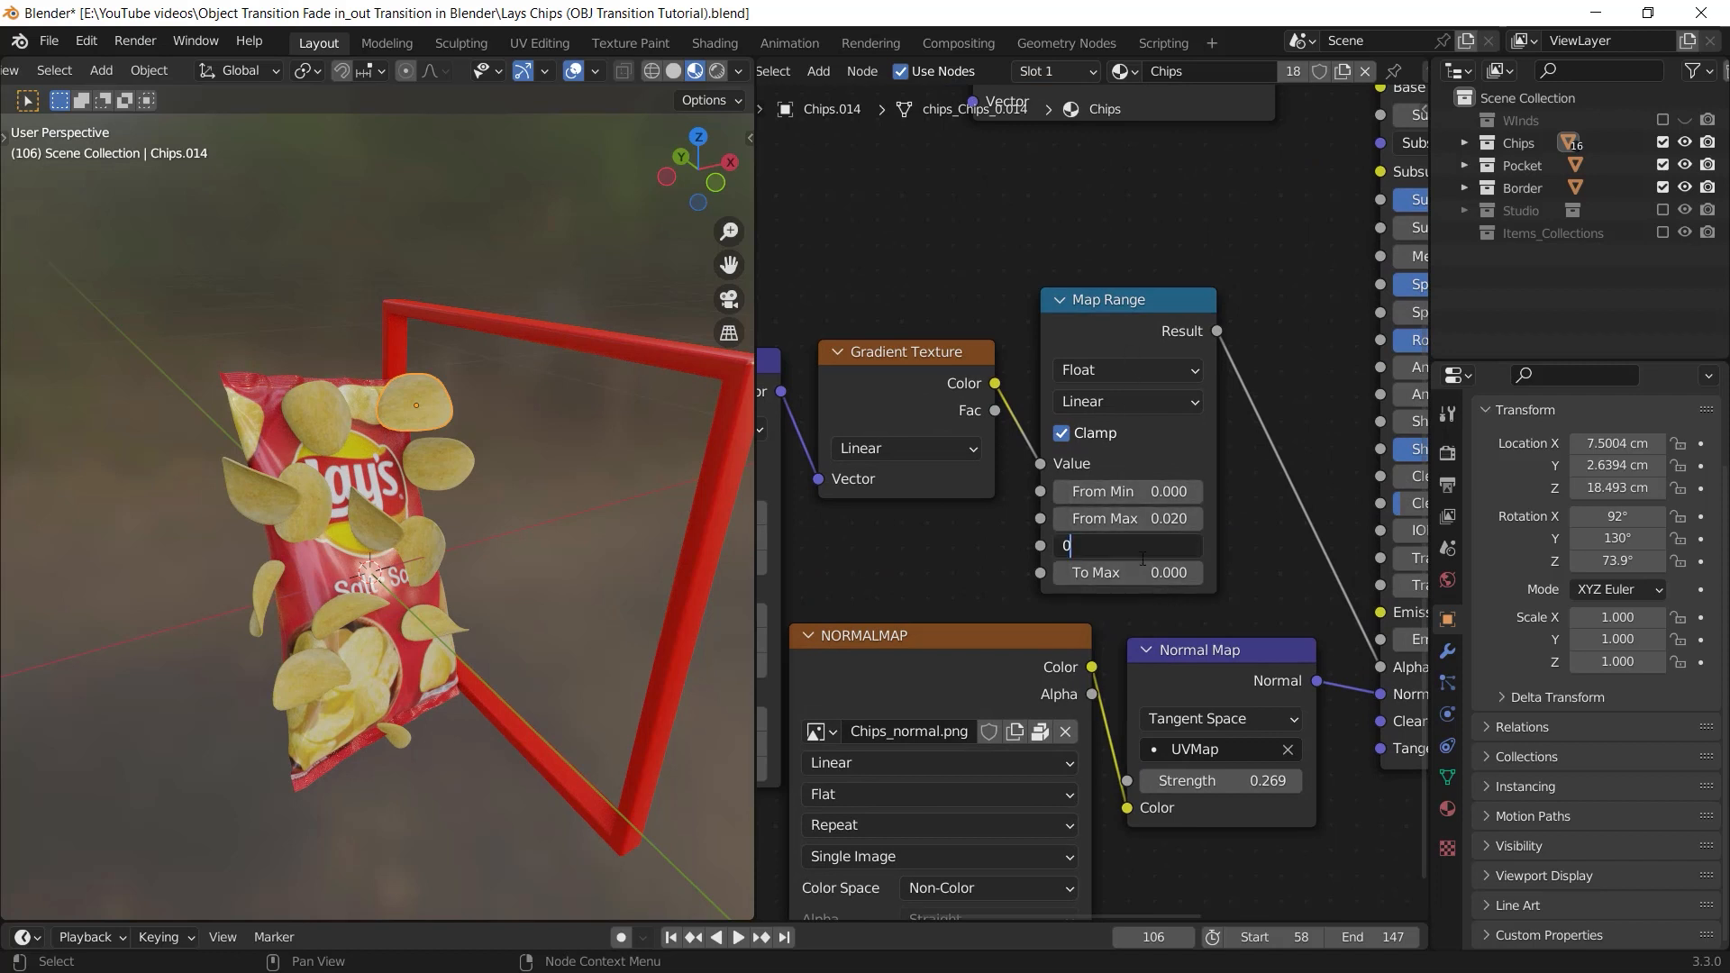
{"action": "type", "text": "0"}
{"action": "key", "text": "Tab"}
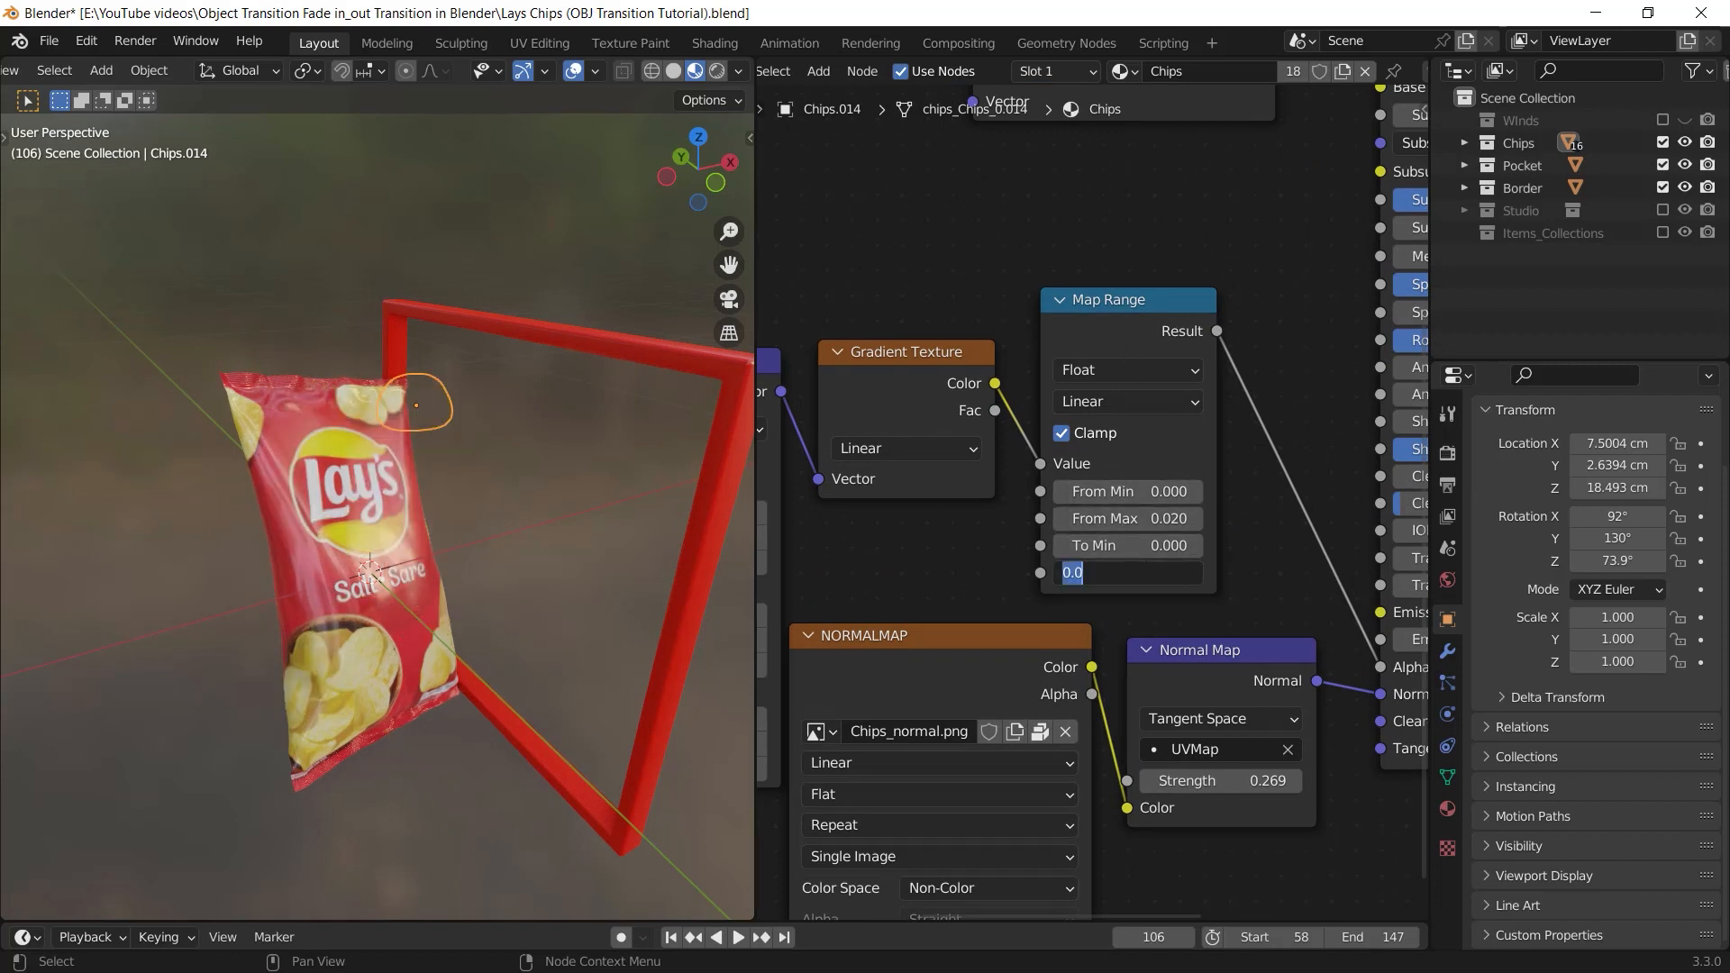
{"action": "type", "text": "1"}
{"action": "key", "text": "Return"}
Move the Border frame along the X axis to an X location of about 2 cm, in the middle of the bag and chips
{"action": "left_click", "coordinate": [598, 339]}
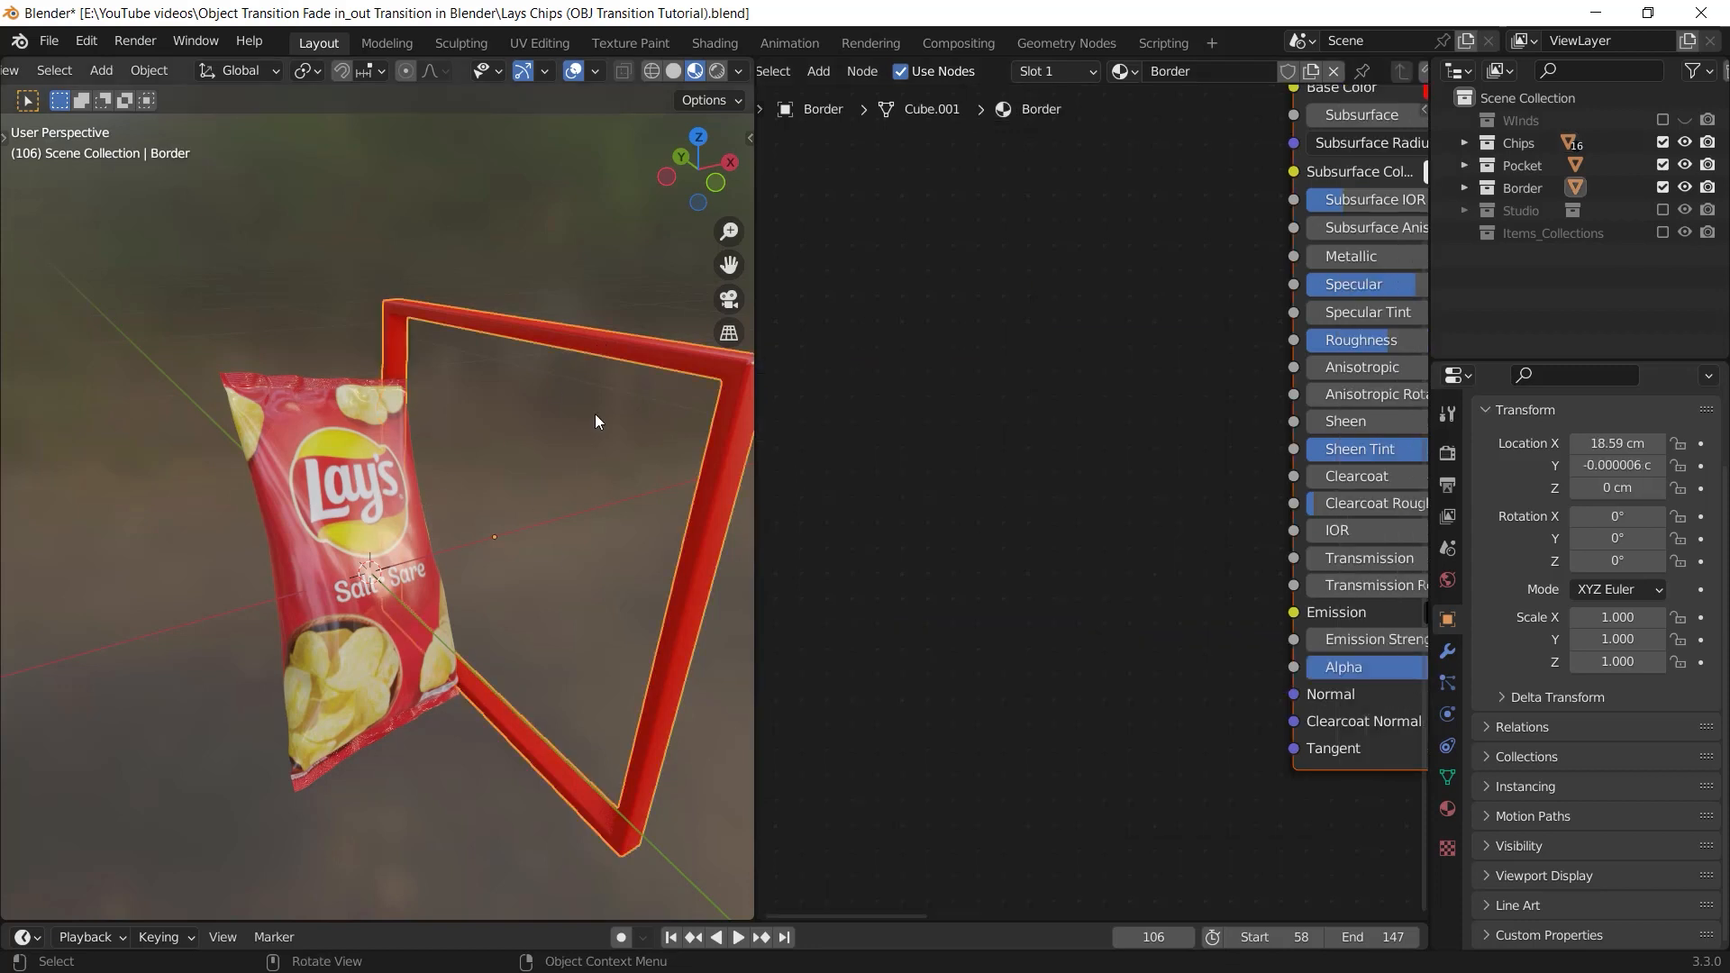
{"action": "scroll", "coordinate": [585, 477], "scroll_direction": "down", "scroll_amount": 2}
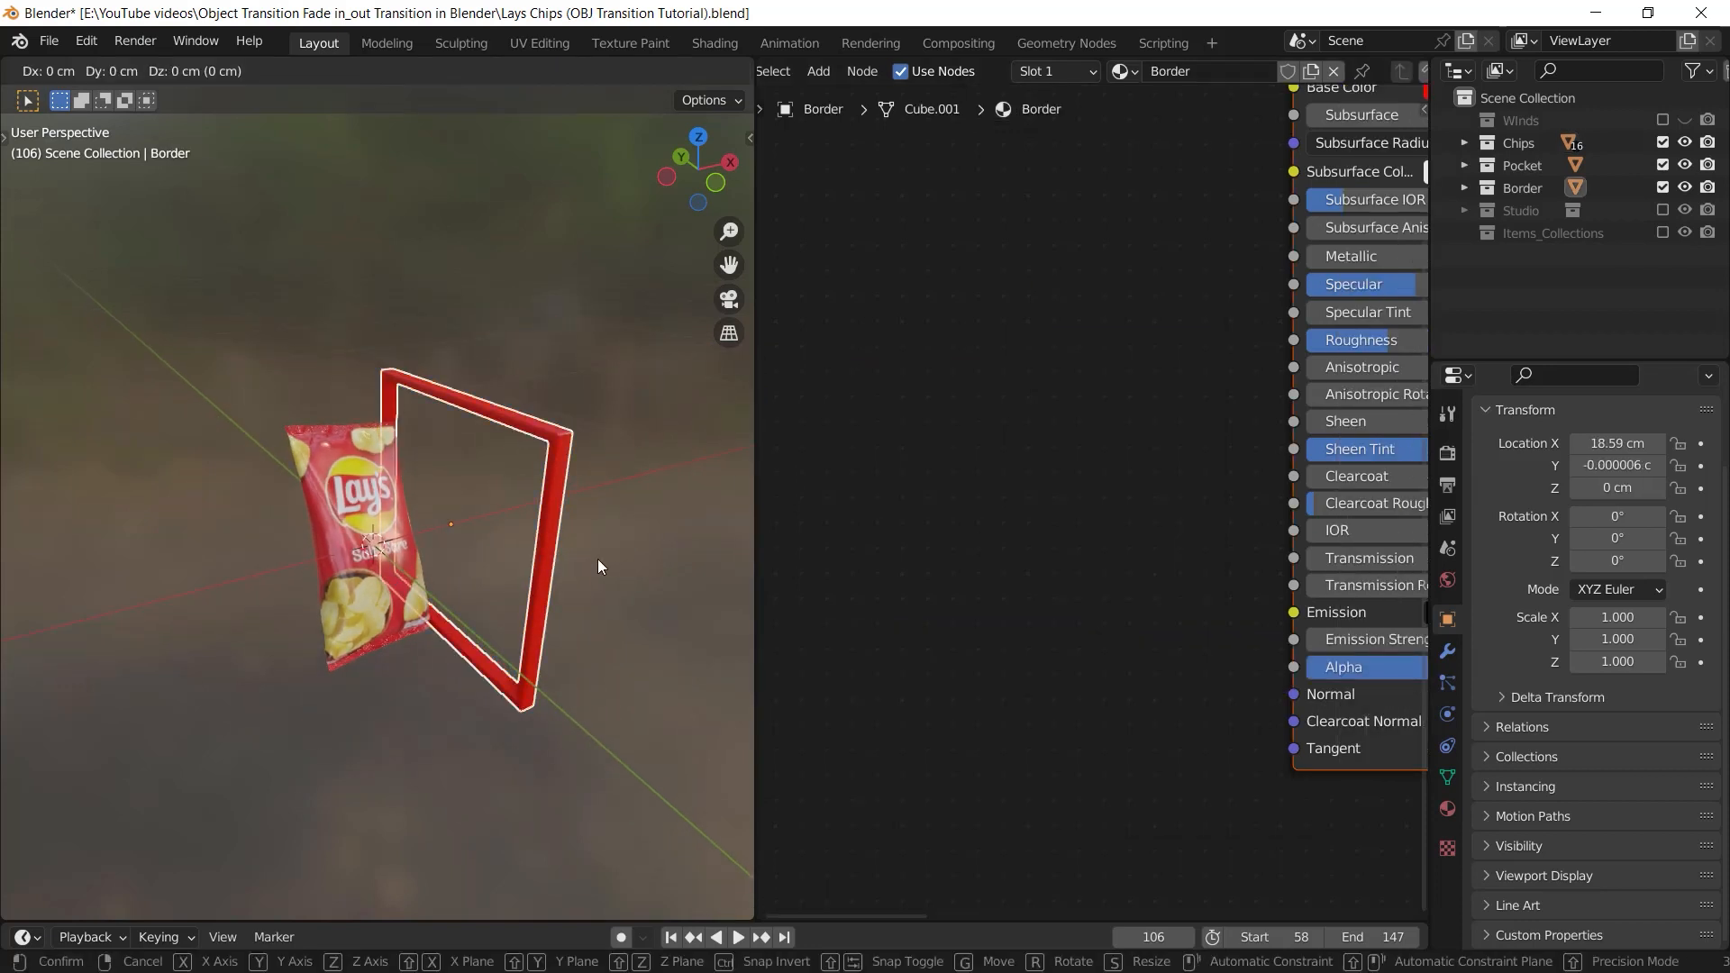
{"action": "key", "text": "g"}
{"action": "key", "text": "x"}
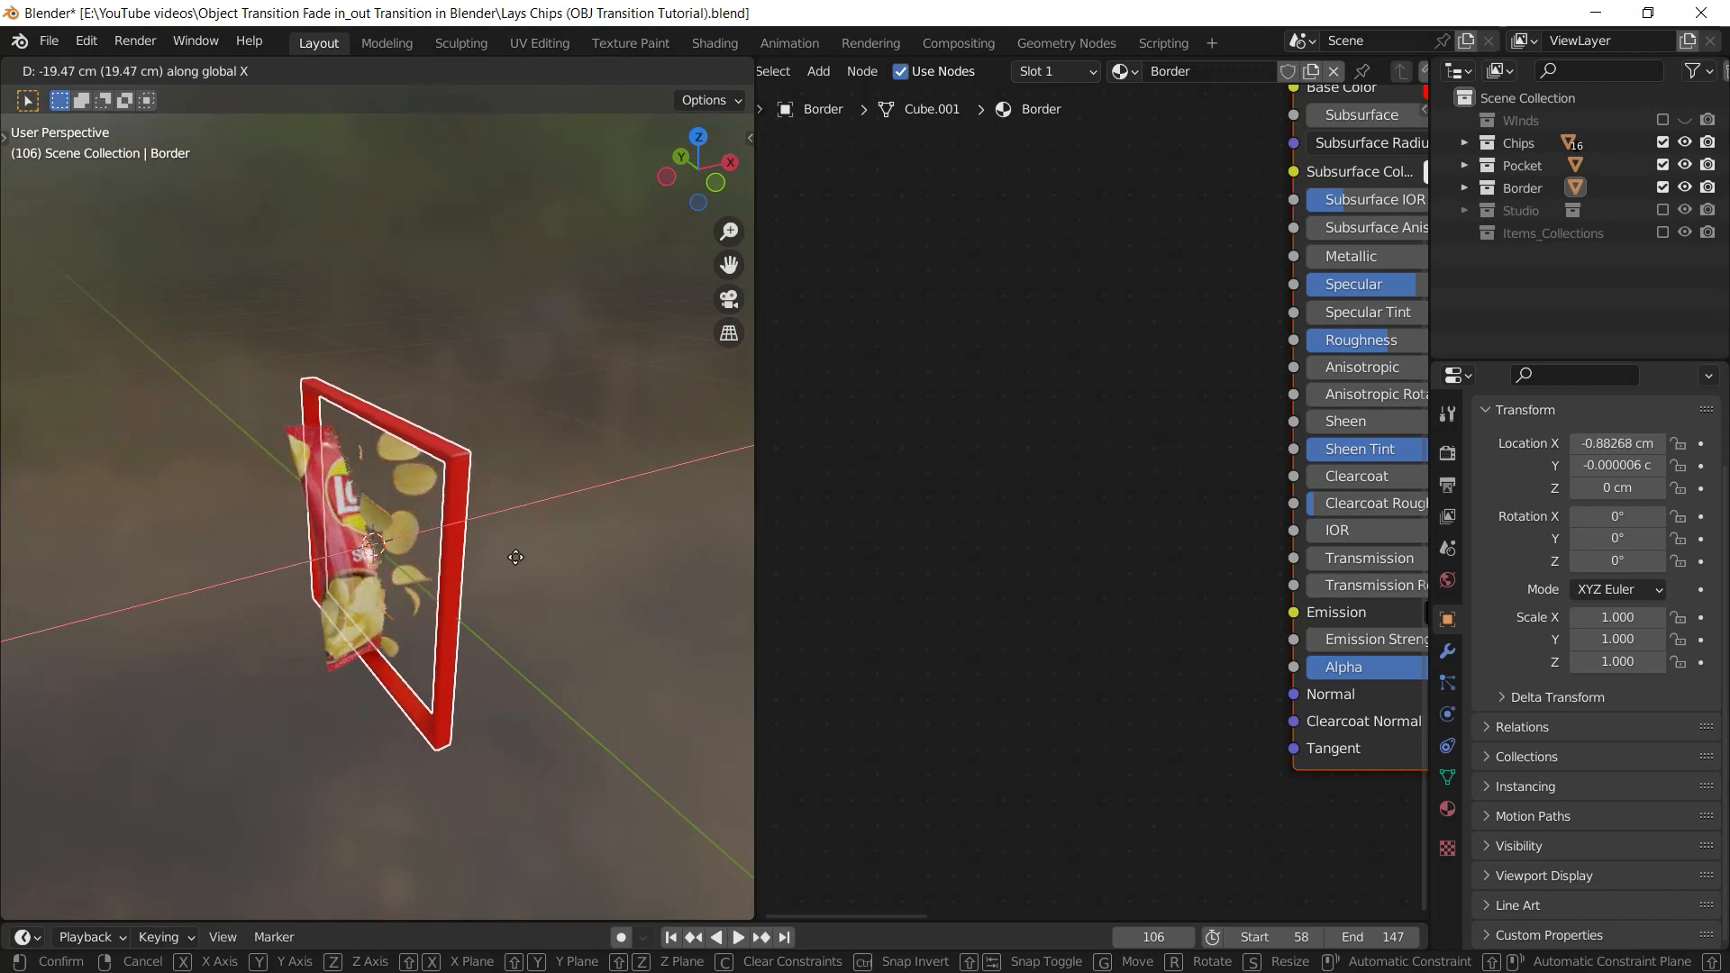
{"action": "left_click", "coordinate": [518, 552]}
{"action": "middle_click_drag", "start_coordinate": [518, 553], "coordinate": [478, 520]}
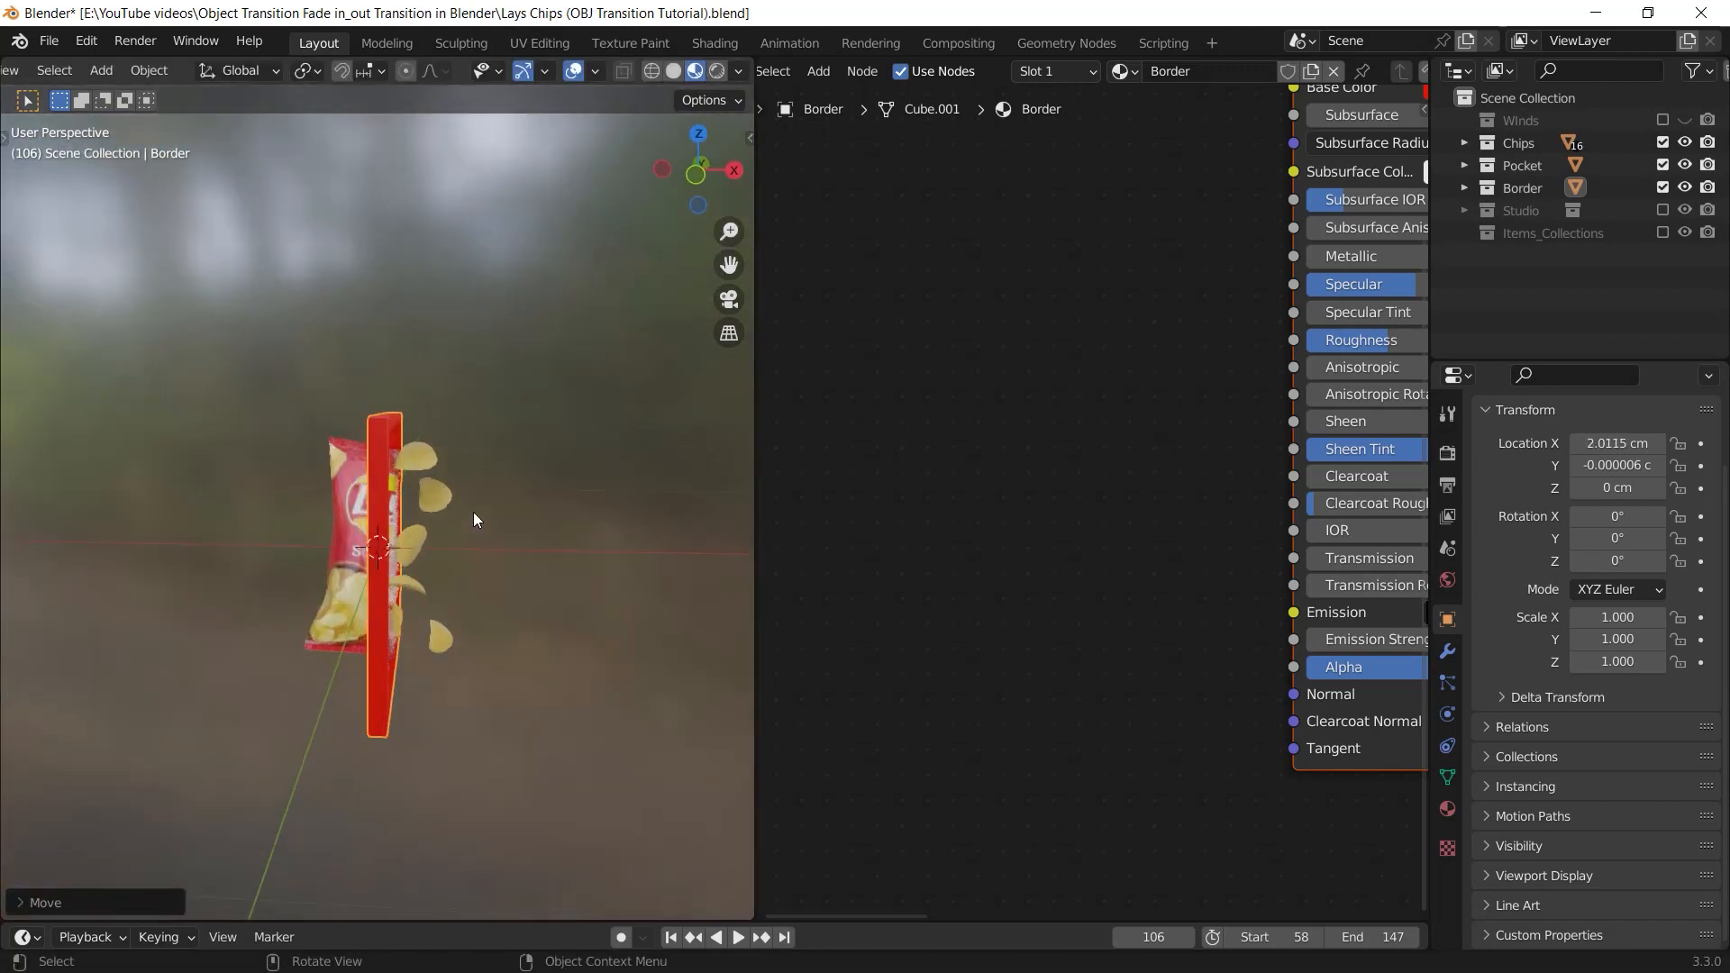
Switch to the camera view and shift the Border frame along X to an X location of about 3.04 cm
{"action": "key", "text": "KP_0"}
{"action": "key", "text": "g"}
{"action": "key", "text": "x"}
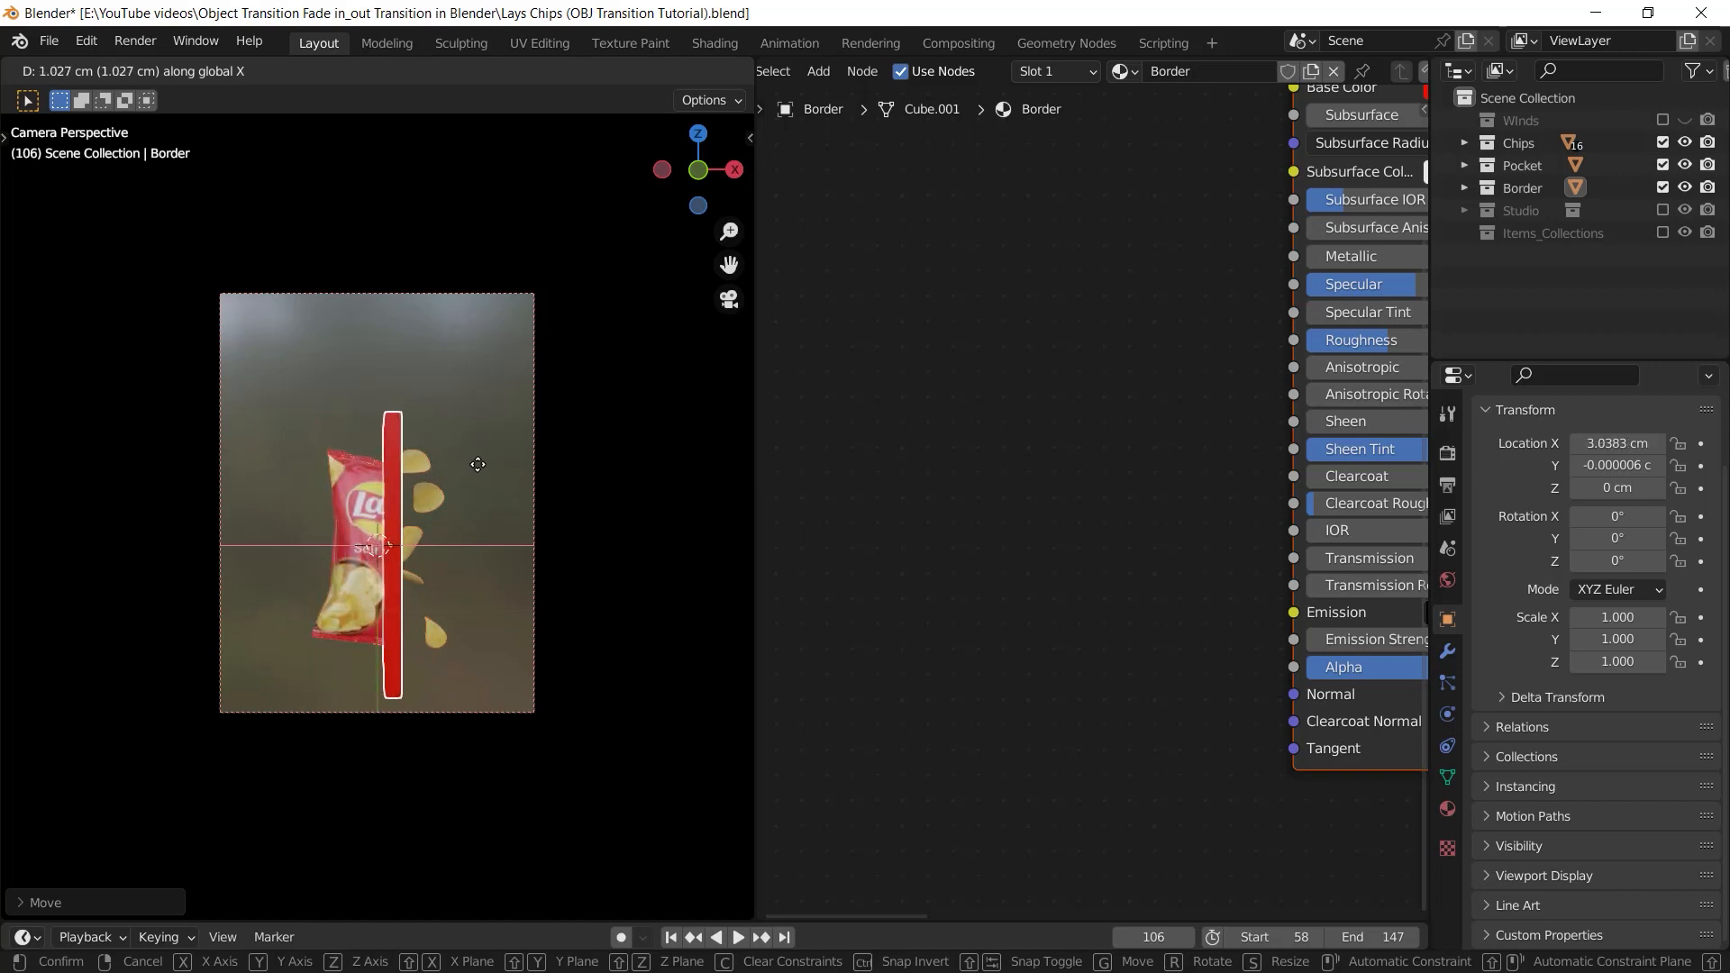
{"action": "left_click", "coordinate": [489, 469]}
Try rotating the Border frame about 90° in the camera view and moving it down along the Z axis
{"action": "key", "text": "r"}
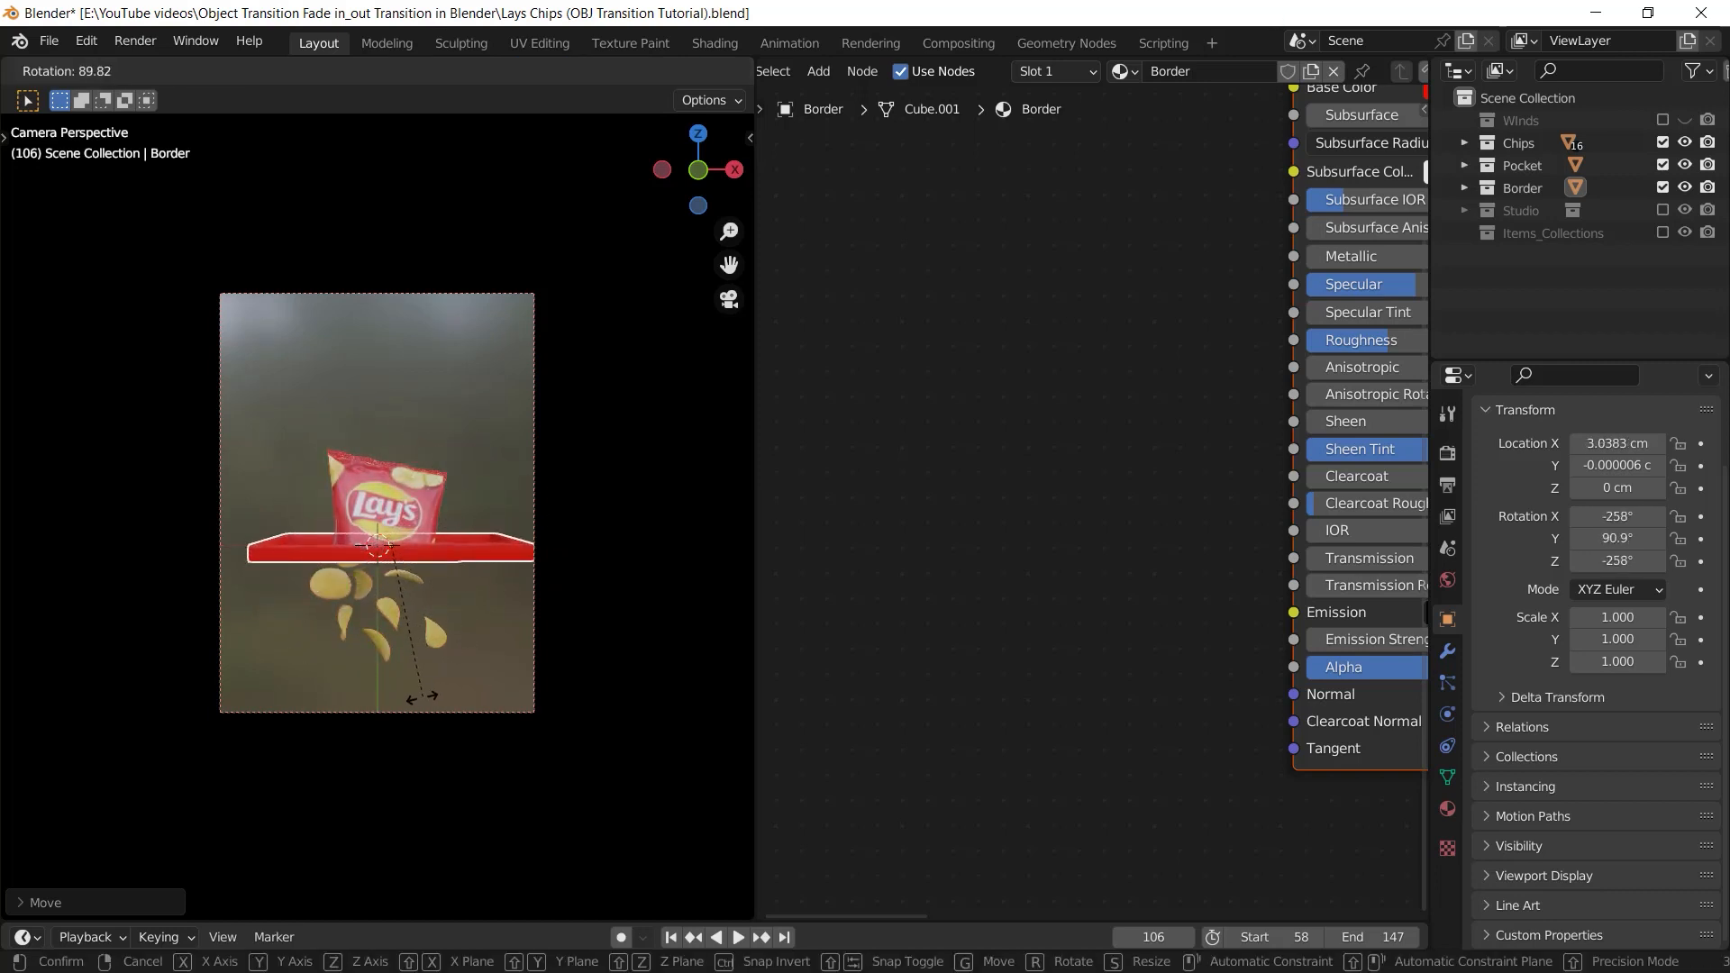
{"action": "left_click", "coordinate": [436, 671]}
{"action": "key", "text": "g"}
{"action": "key", "text": "z"}
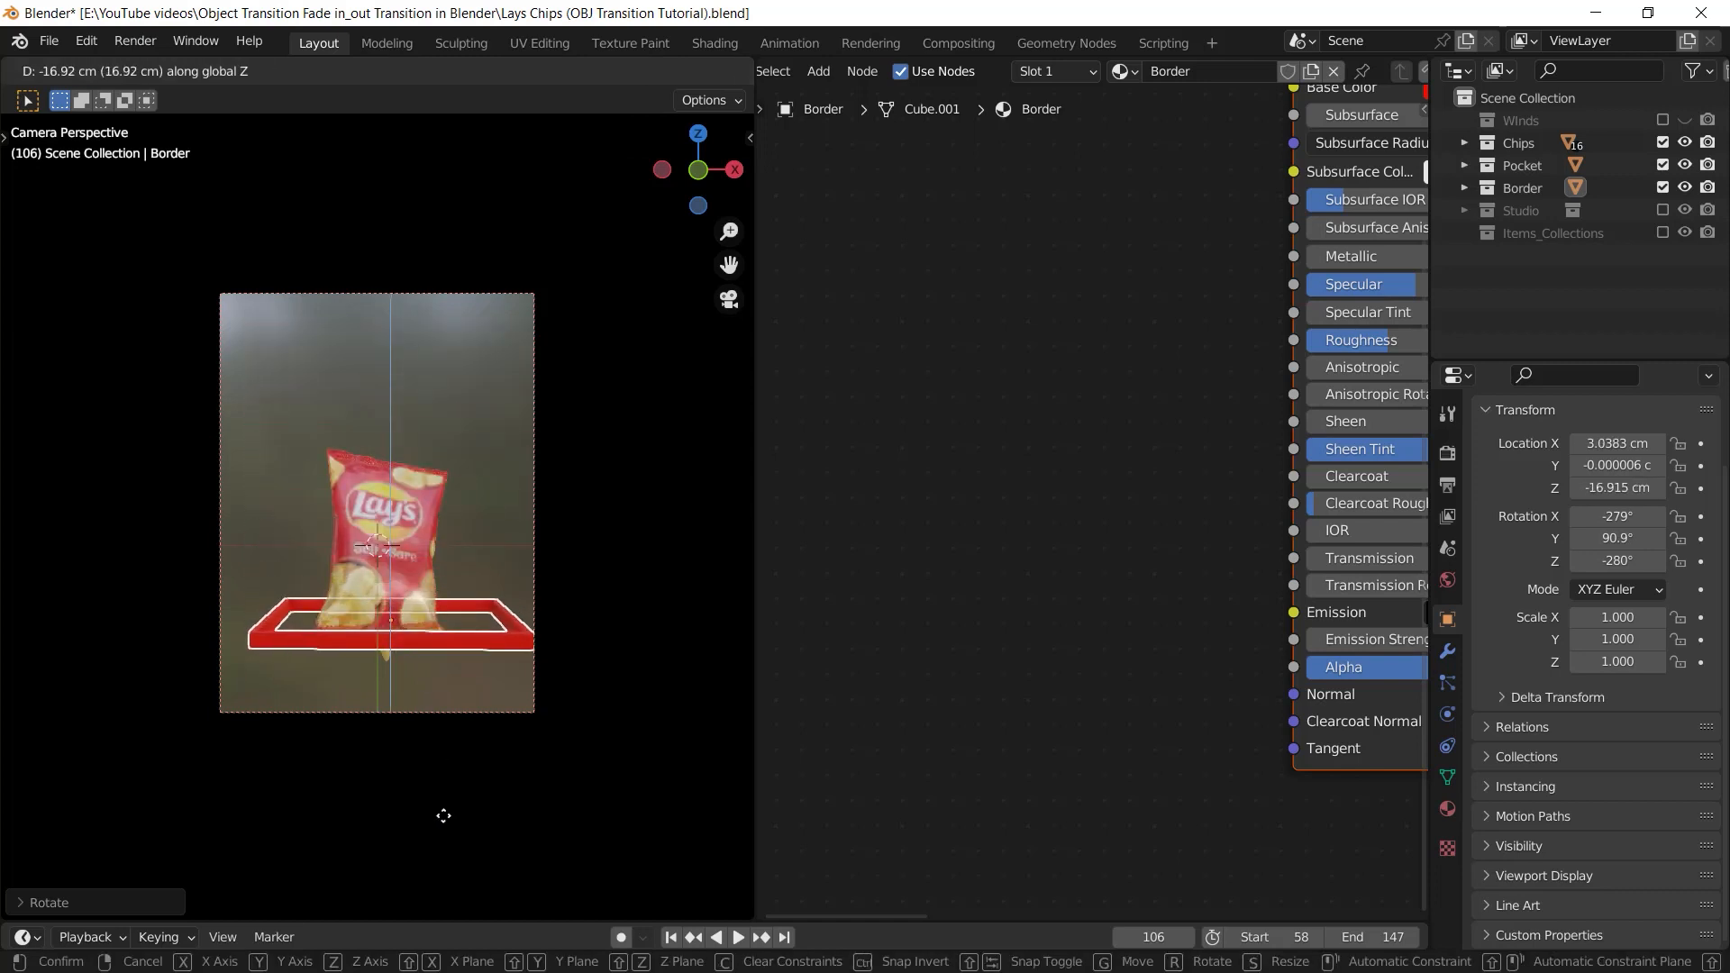
{"action": "right_click", "coordinate": [451, 708]}
{"action": "key", "text": "ctrl+z"}
Add a Plain Axes empty at the world origin and exclude the Border collection from the view layer
{"action": "middle_click_drag", "start_coordinate": [421, 678], "coordinate": [526, 698]}
{"action": "key", "text": "shift+a"}
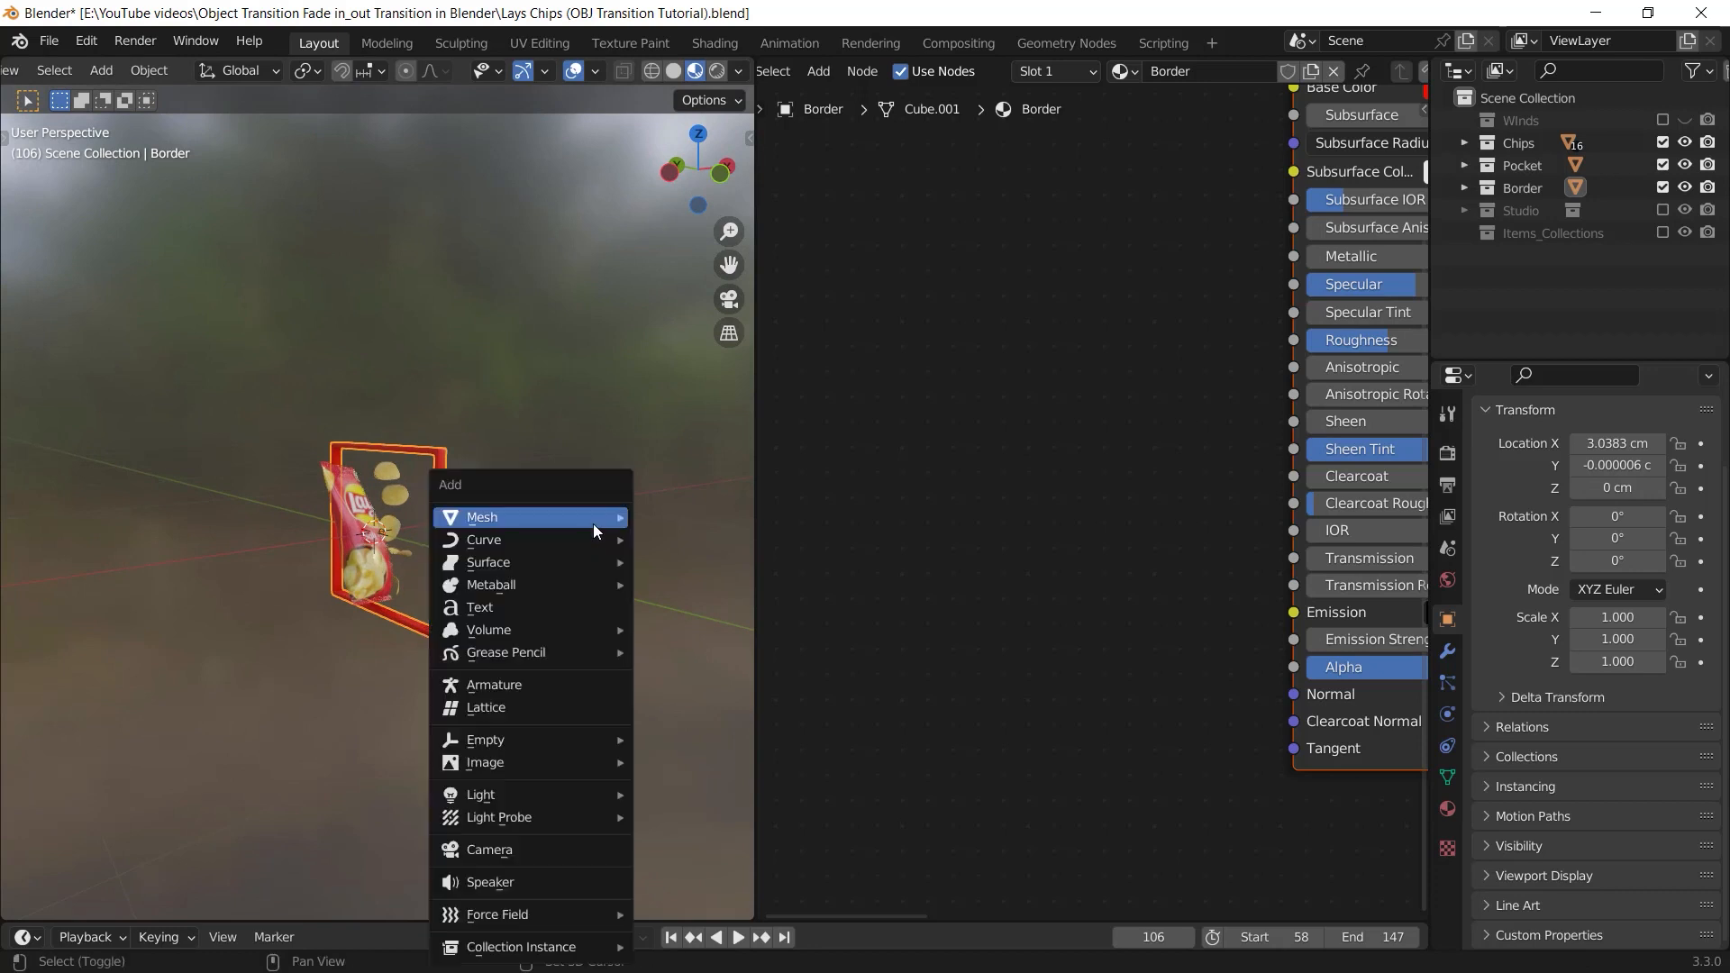
{"action": "mouse_move", "coordinate": [555, 742]}
{"action": "left_click", "coordinate": [694, 739]}
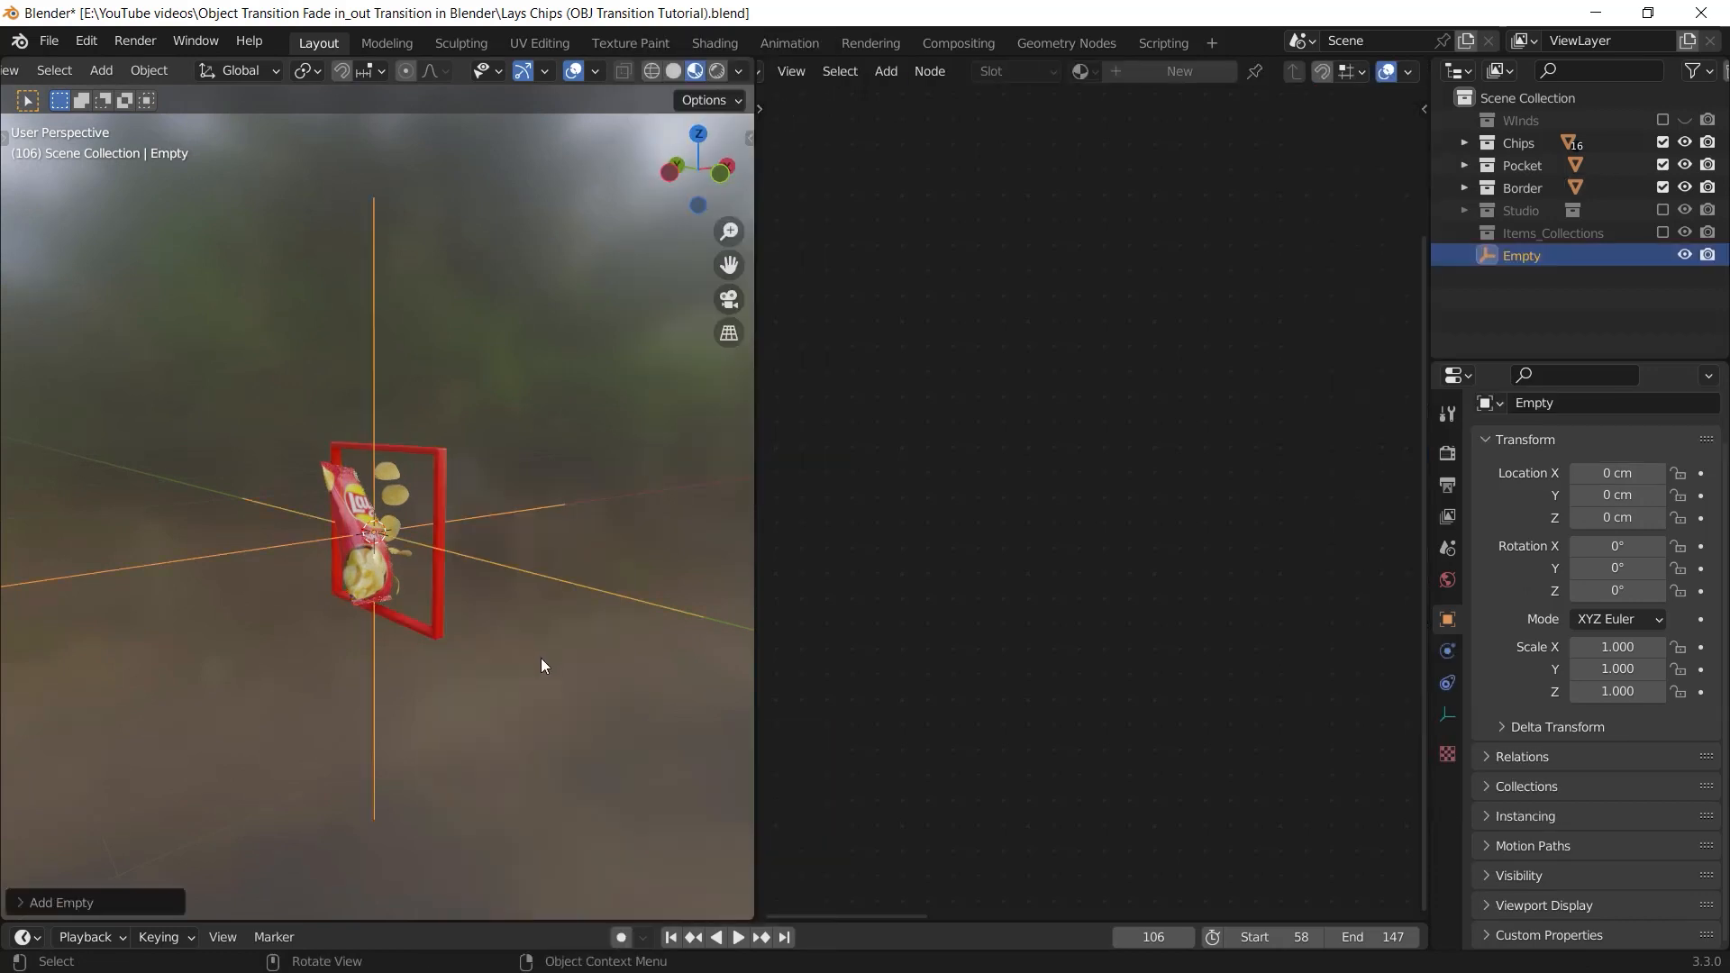
{"action": "left_click", "coordinate": [419, 460]}
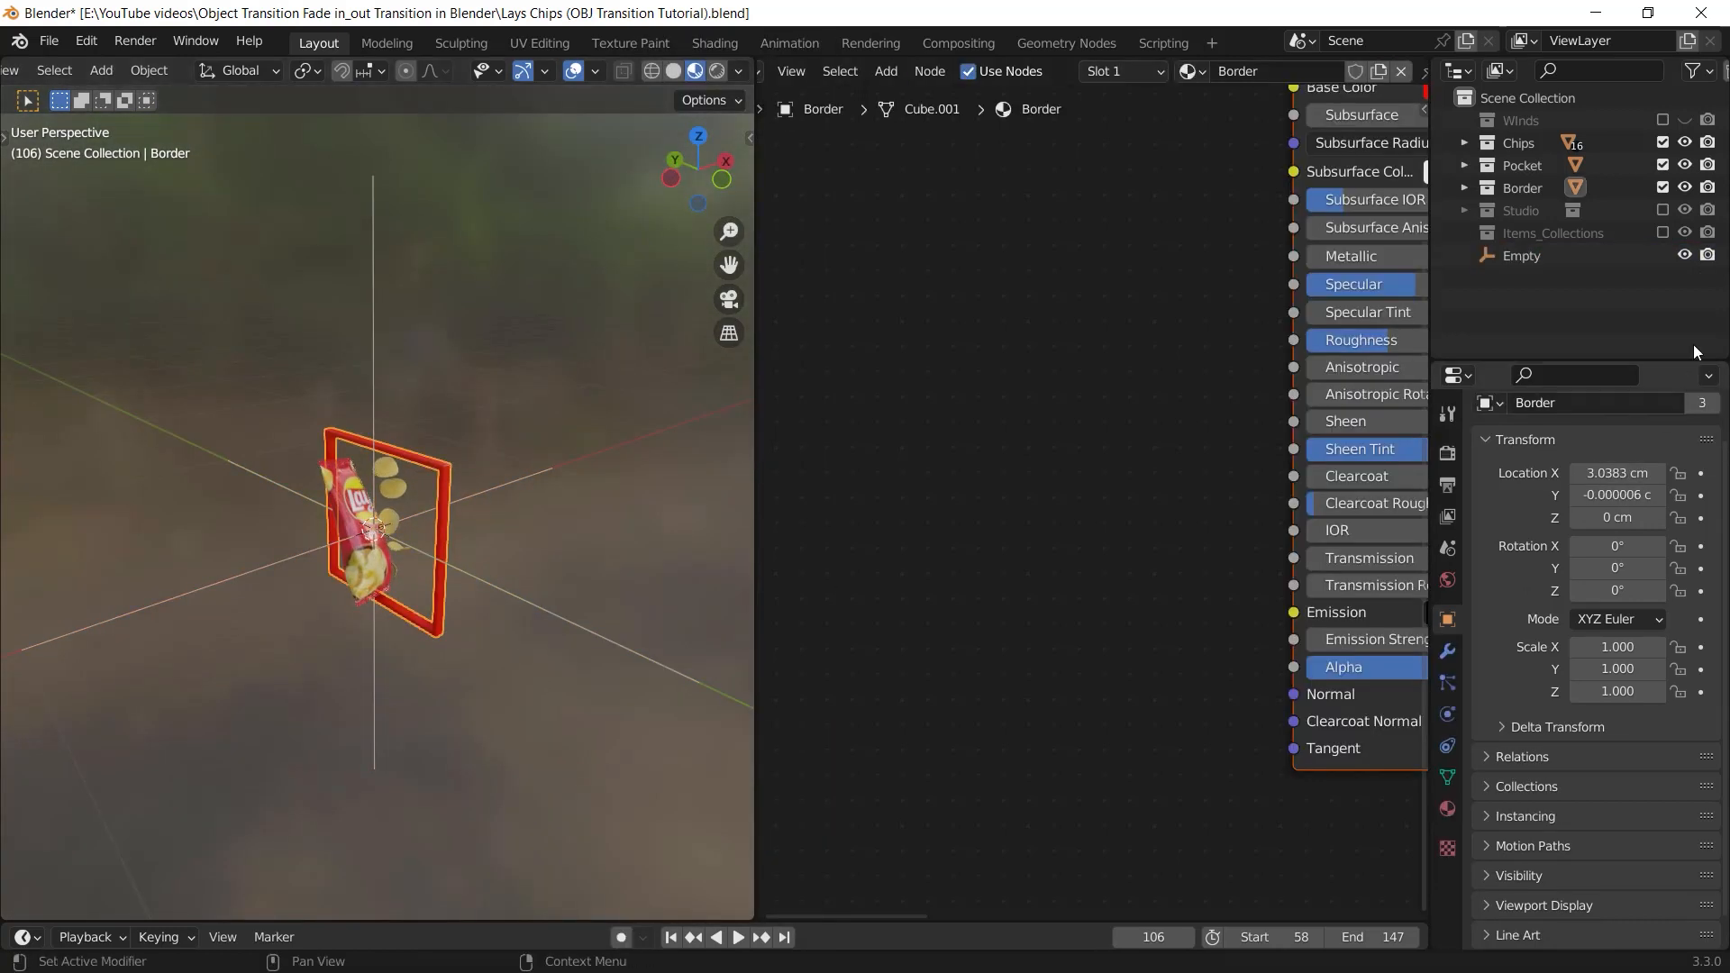
{"action": "left_click", "coordinate": [1663, 186]}
Set the Empty as the Texture Coordinate reference object in both the Chips and the Artwork_Guide bag materials
{"action": "left_click", "coordinate": [342, 496]}
{"action": "left_click", "coordinate": [1140, 408]}
{"action": "left_click", "coordinate": [1140, 408]}
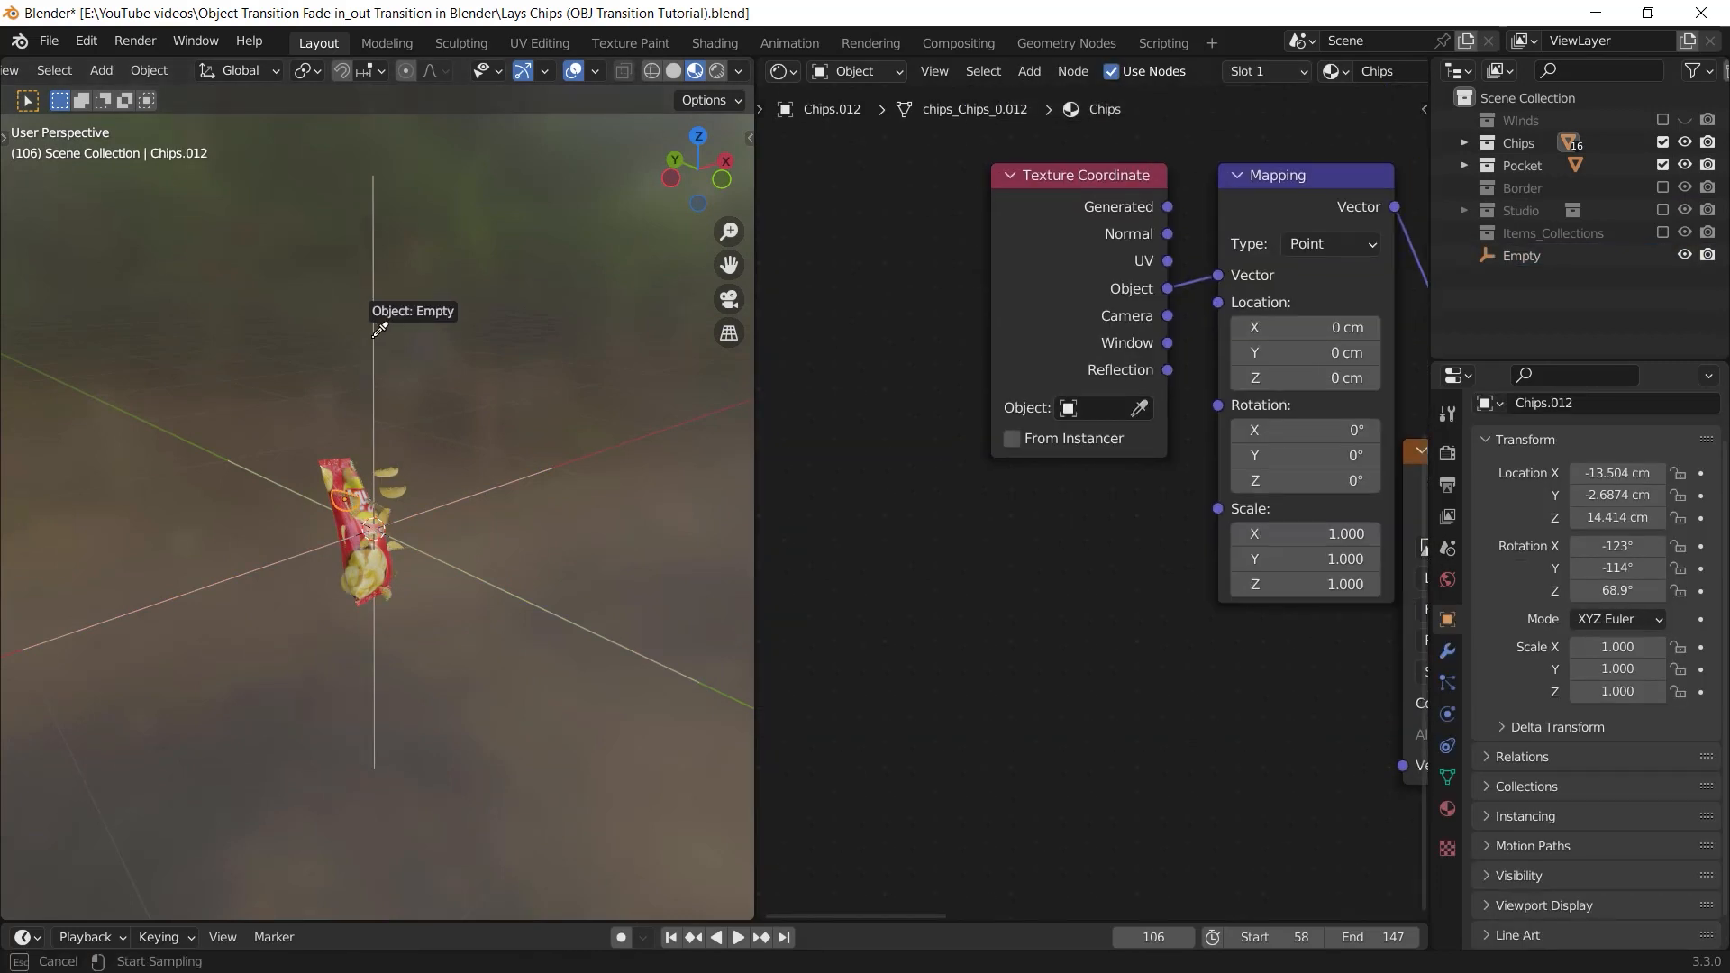
{"action": "left_click", "coordinate": [374, 331]}
{"action": "scroll", "coordinate": [535, 497], "scroll_direction": "up", "scroll_amount": 5}
{"action": "left_click", "coordinate": [1140, 408]}
{"action": "left_click", "coordinate": [1140, 408]}
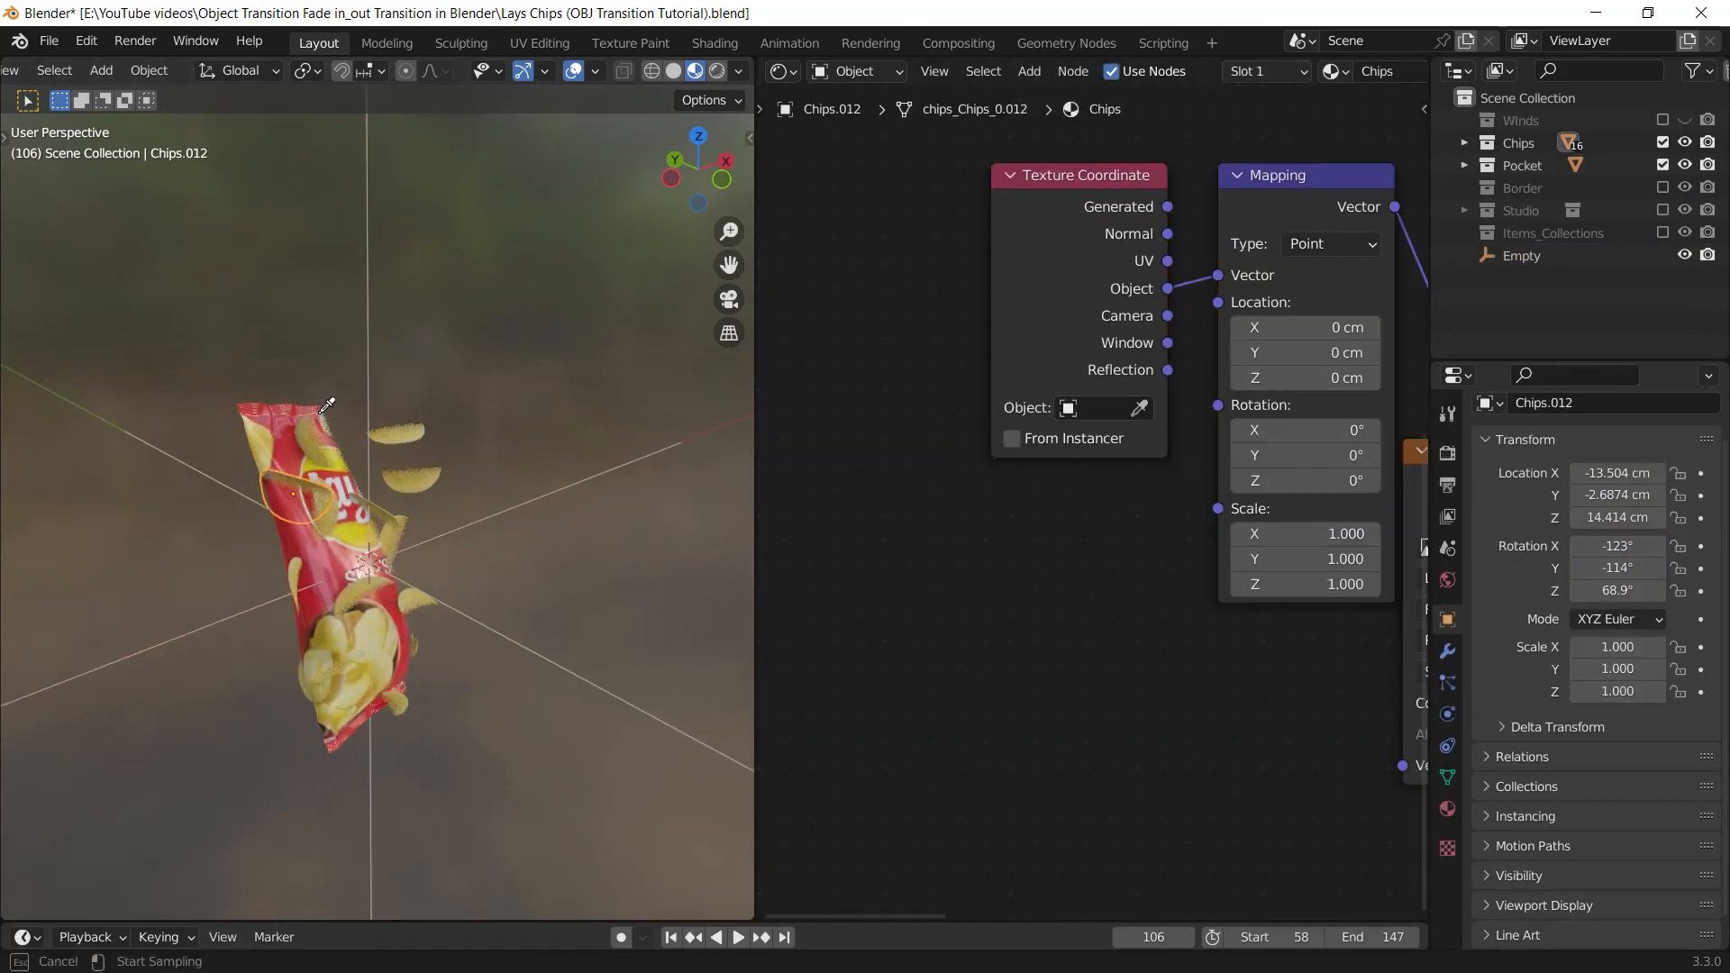
{"action": "left_click", "coordinate": [363, 345]}
{"action": "scroll", "coordinate": [360, 539], "scroll_direction": "down", "scroll_amount": 3}
{"action": "left_click", "coordinate": [347, 540]}
{"action": "middle_click_drag", "start_coordinate": [397, 541], "coordinate": [420, 615]}
In front view, rotate the Empty to about 50.7° around Y and move it to about X -1.09 cm, Z -9.56 cm
{"action": "left_click", "coordinate": [476, 577]}
{"action": "key", "text": "g"}
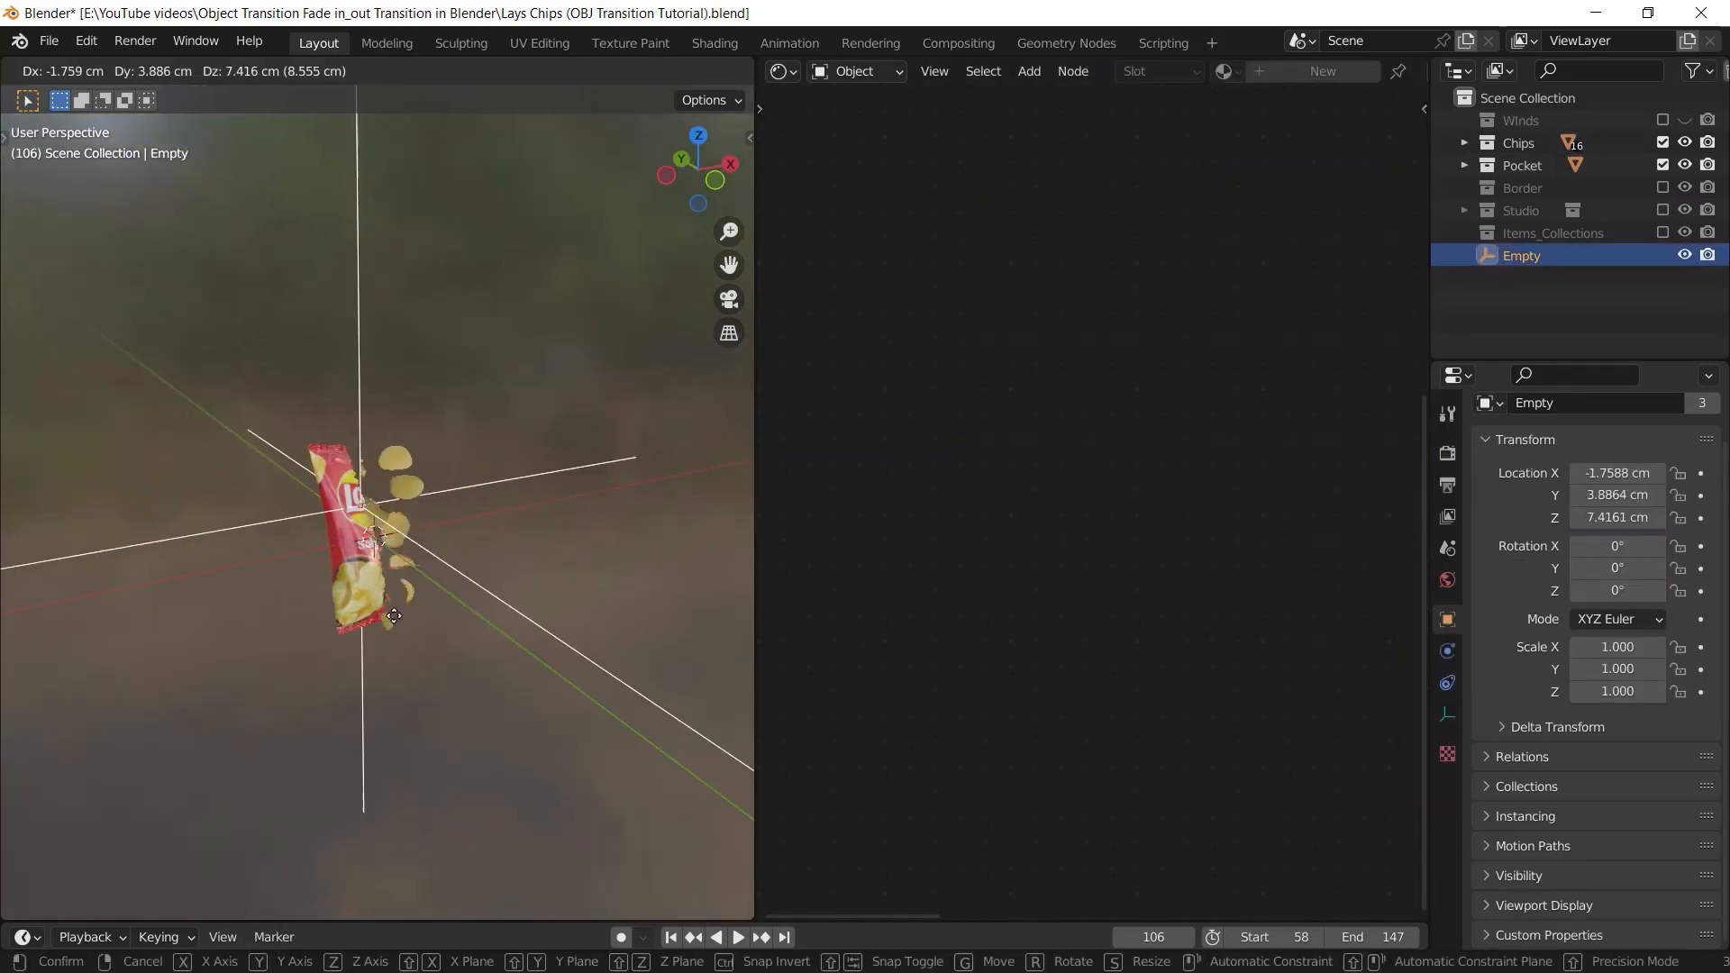
{"action": "key", "text": "Escape"}
{"action": "key", "text": "KP_1"}
{"action": "key", "text": "r"}
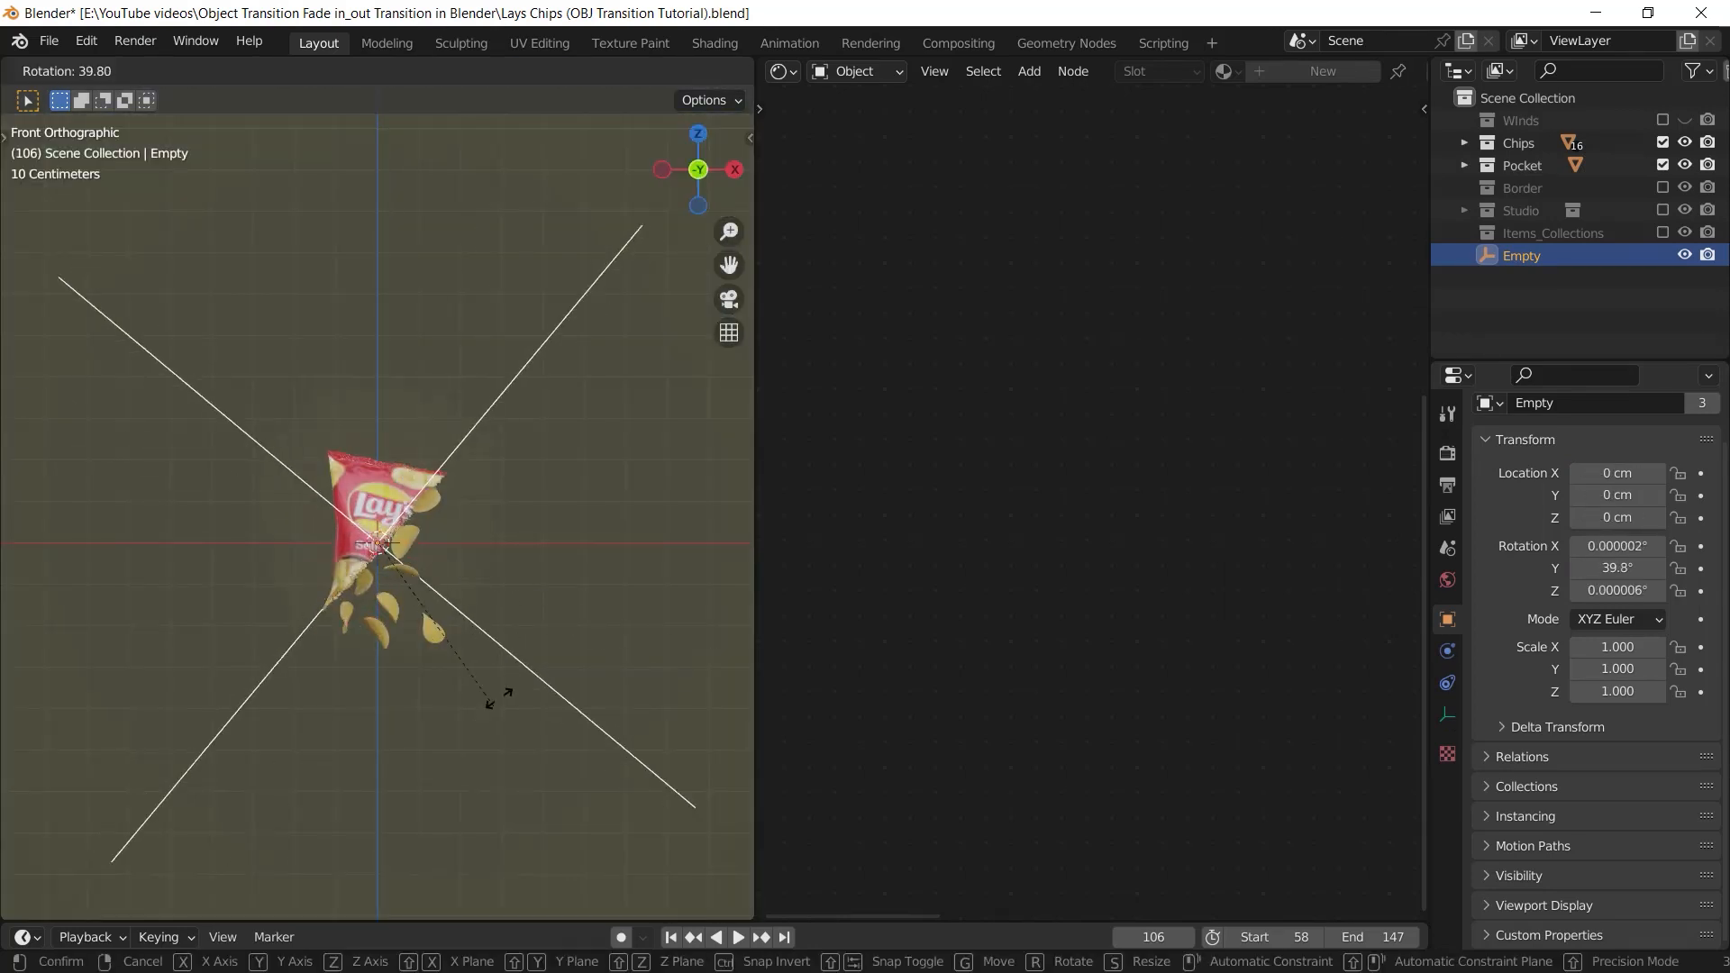
{"action": "left_click", "coordinate": [491, 692]}
{"action": "key", "text": "g"}
{"action": "left_click", "coordinate": [357, 685]}
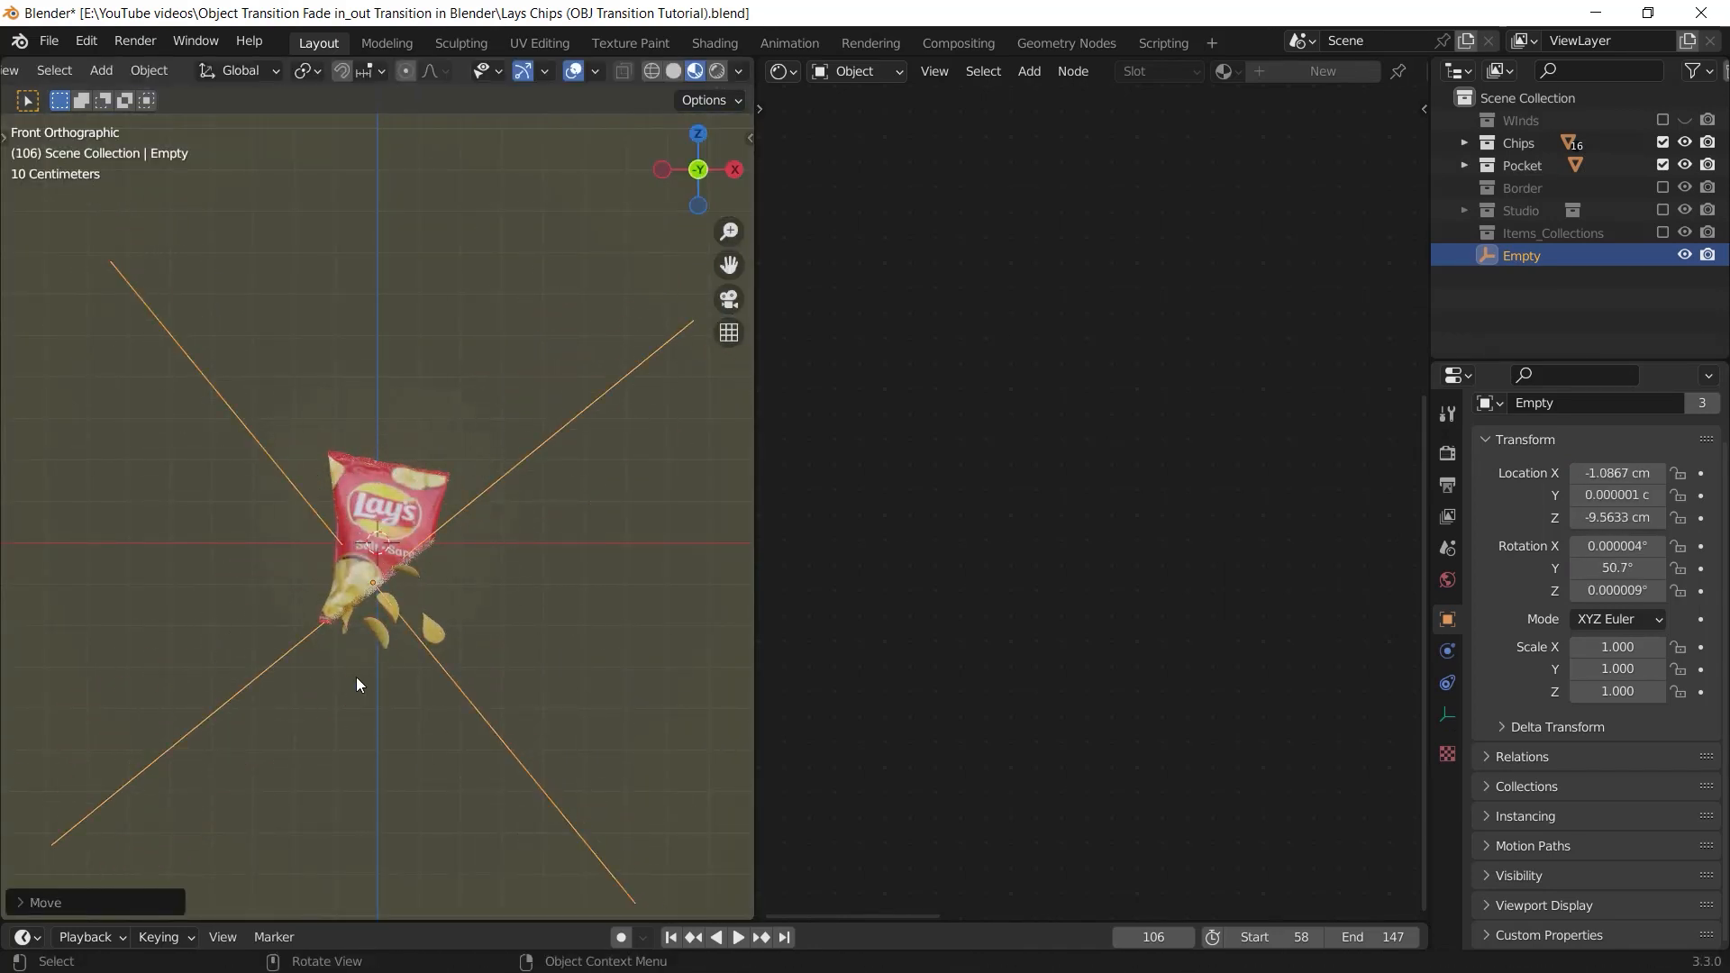
Undo the Empty's transforms and its assignment as reference object in the chips and bag materials
{"action": "middle_click_drag", "start_coordinate": [357, 685], "coordinate": [444, 726]}
{"action": "key", "text": "ctrl+z"}
{"action": "key", "text": "ctrl+z"}
{"action": "key", "text": "ctrl+z"}
{"action": "key", "text": "ctrl+z"}
{"action": "key", "text": "ctrl+z"}
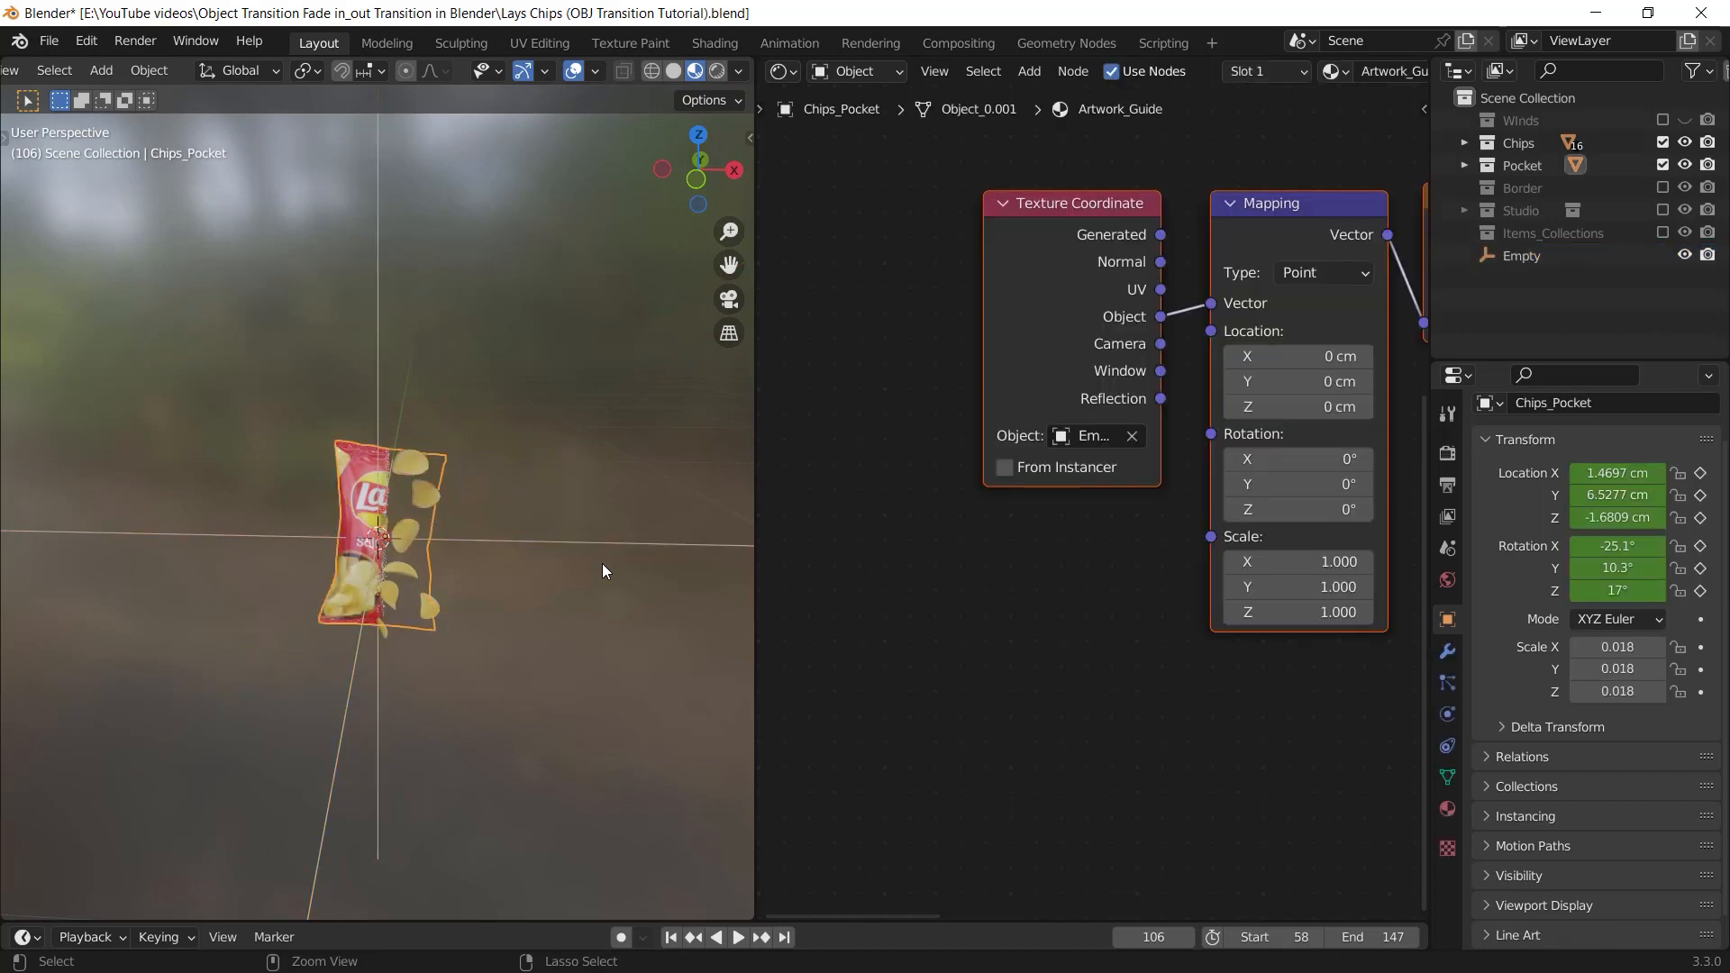
{"action": "key", "text": "ctrl+z"}
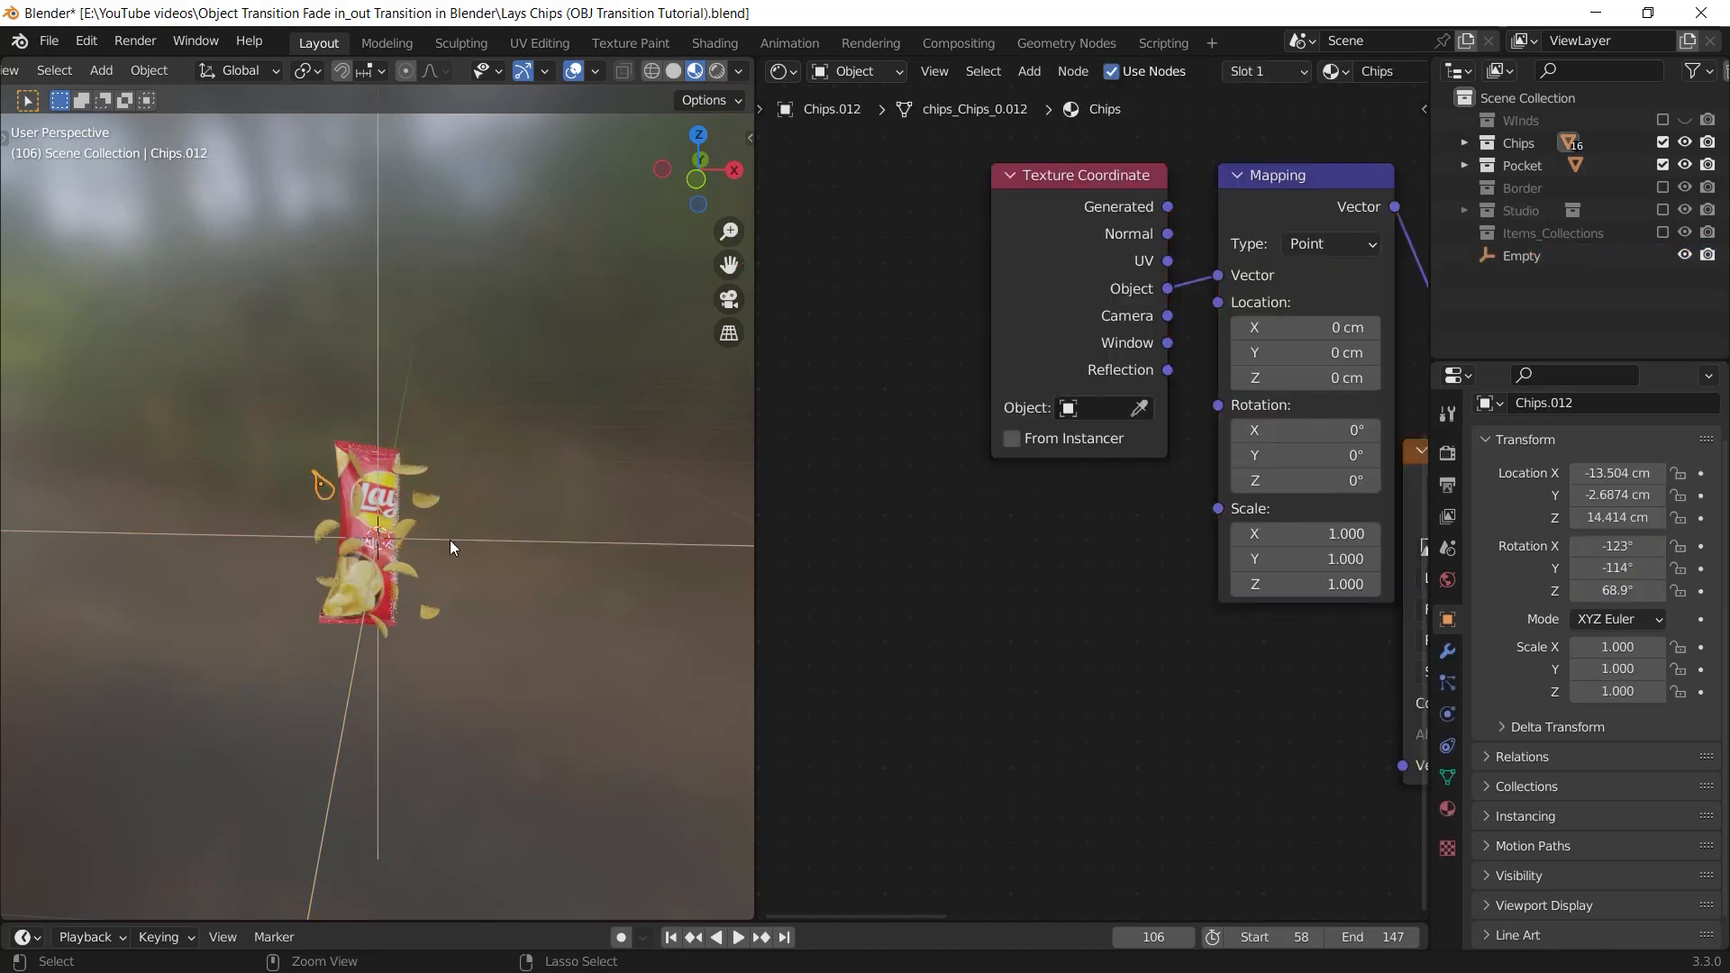
{"action": "middle_click_drag", "start_coordinate": [429, 522], "coordinate": [528, 532]}
{"action": "key", "text": "ctrl+z"}
{"action": "key", "text": "ctrl+z"}
{"action": "key", "text": "ctrl+z"}
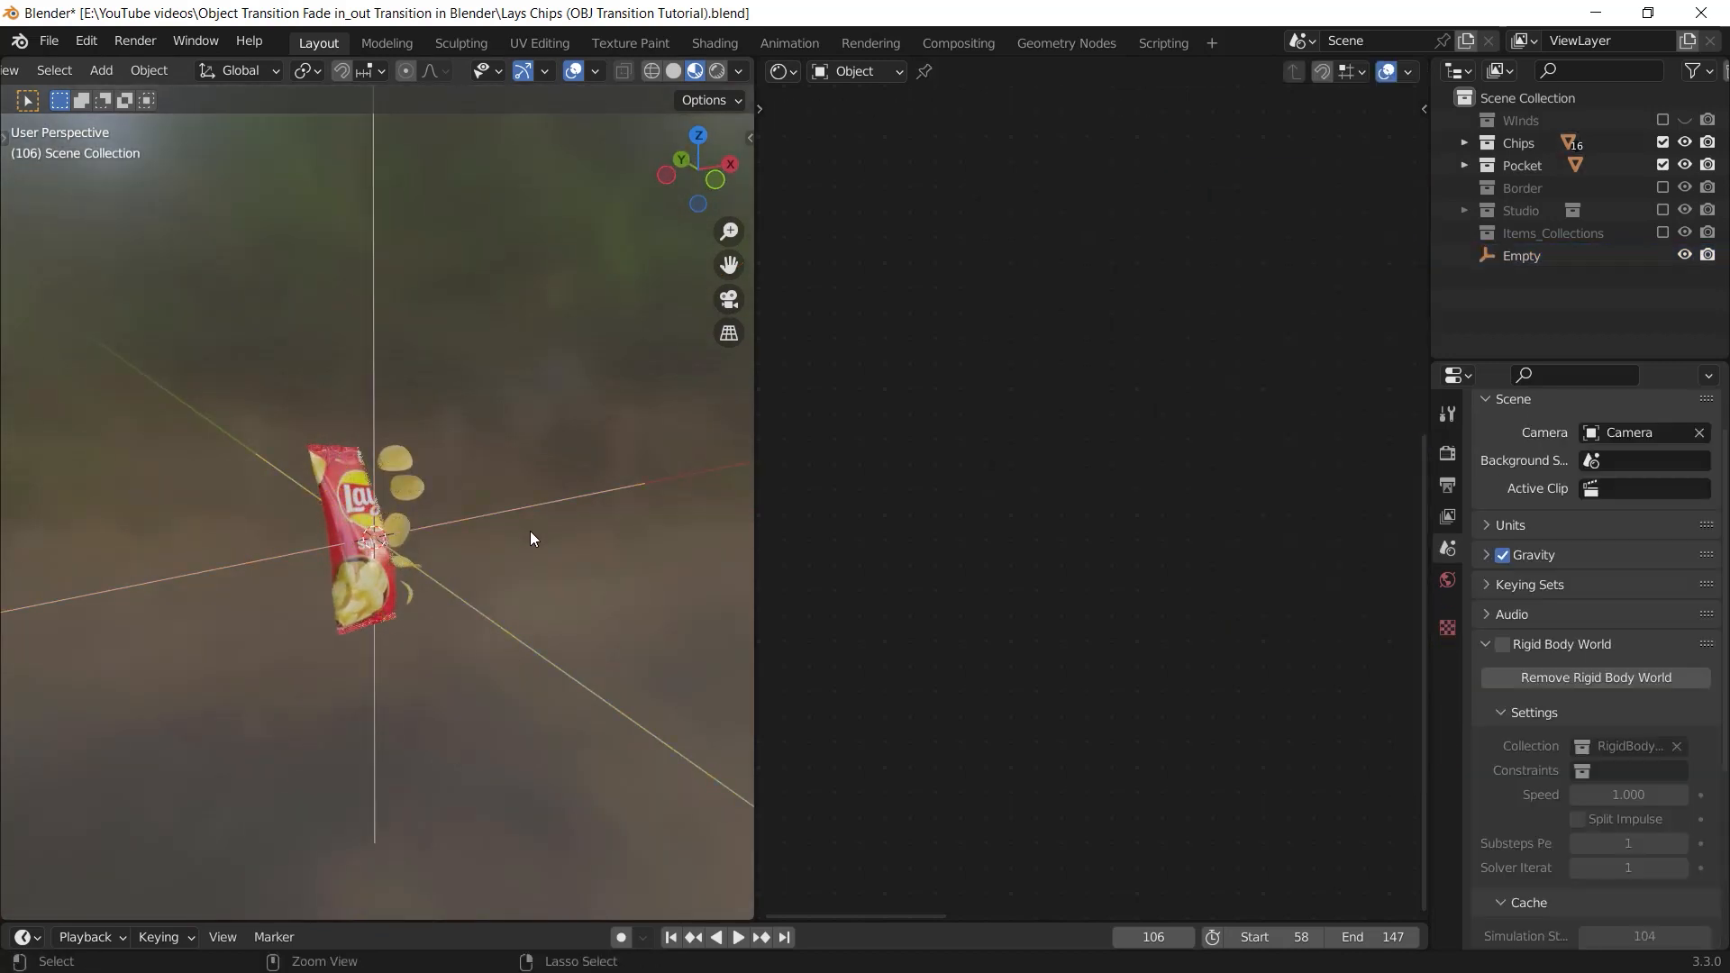
{"action": "key", "text": "ctrl+z"}
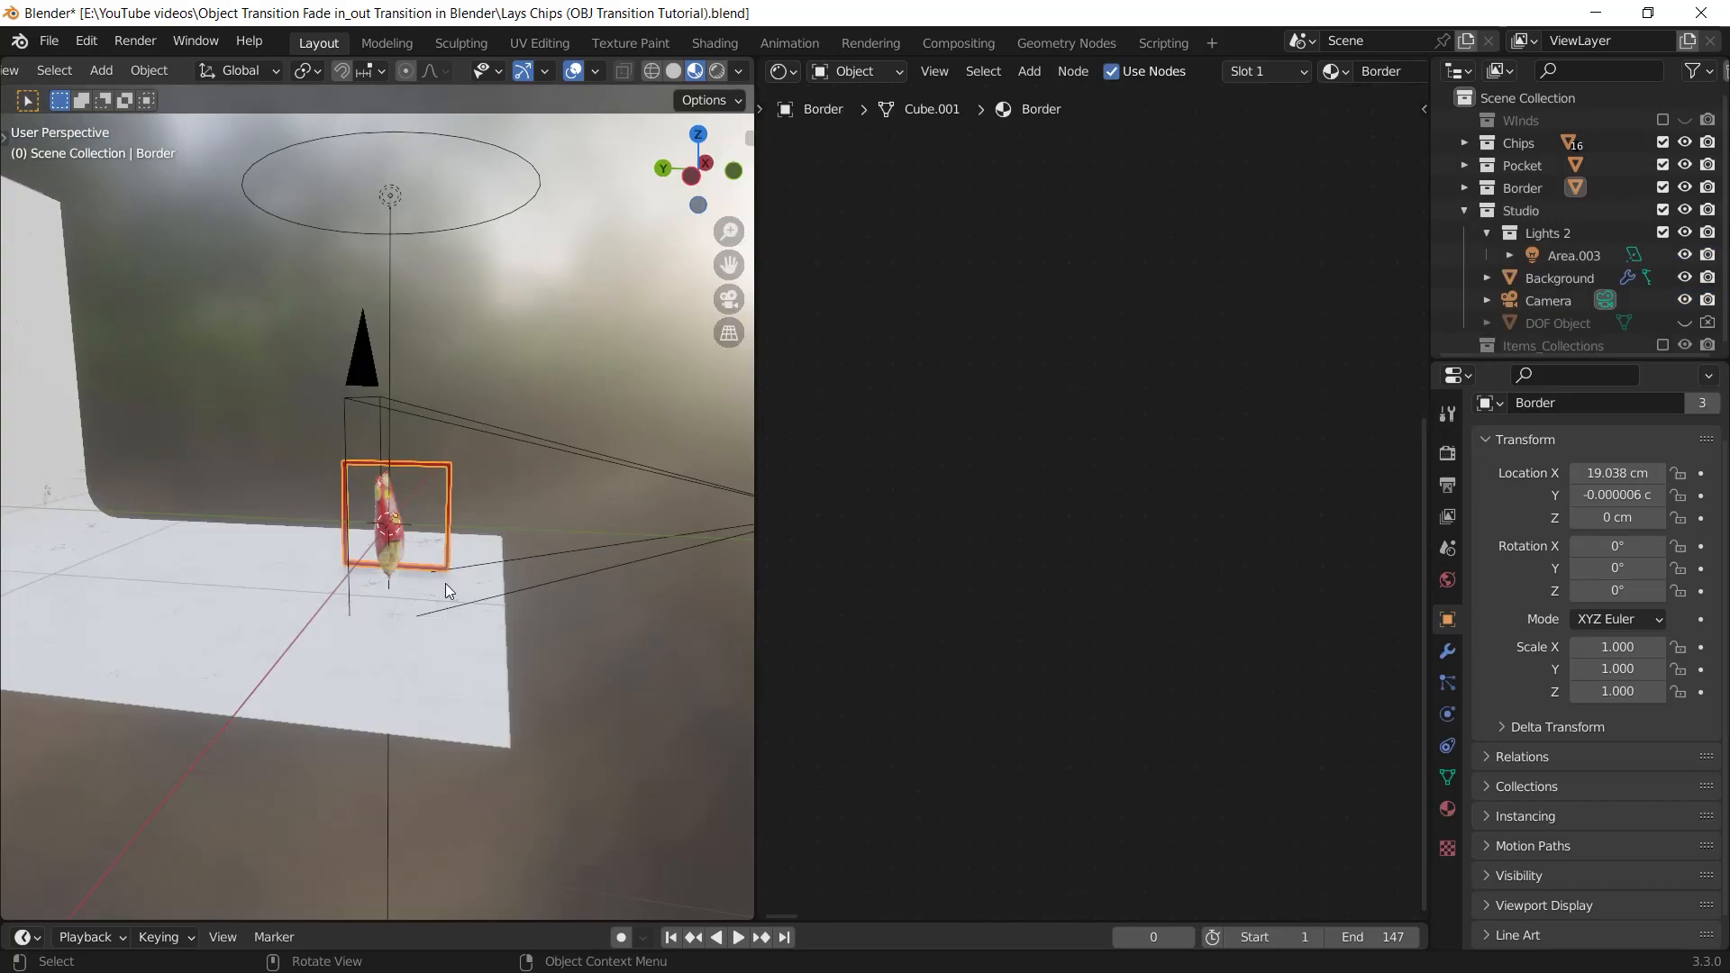
Show the studio scene through the camera with the viewport overlays hidden
{"action": "middle_click_drag", "start_coordinate": [445, 582], "coordinate": [394, 365]}
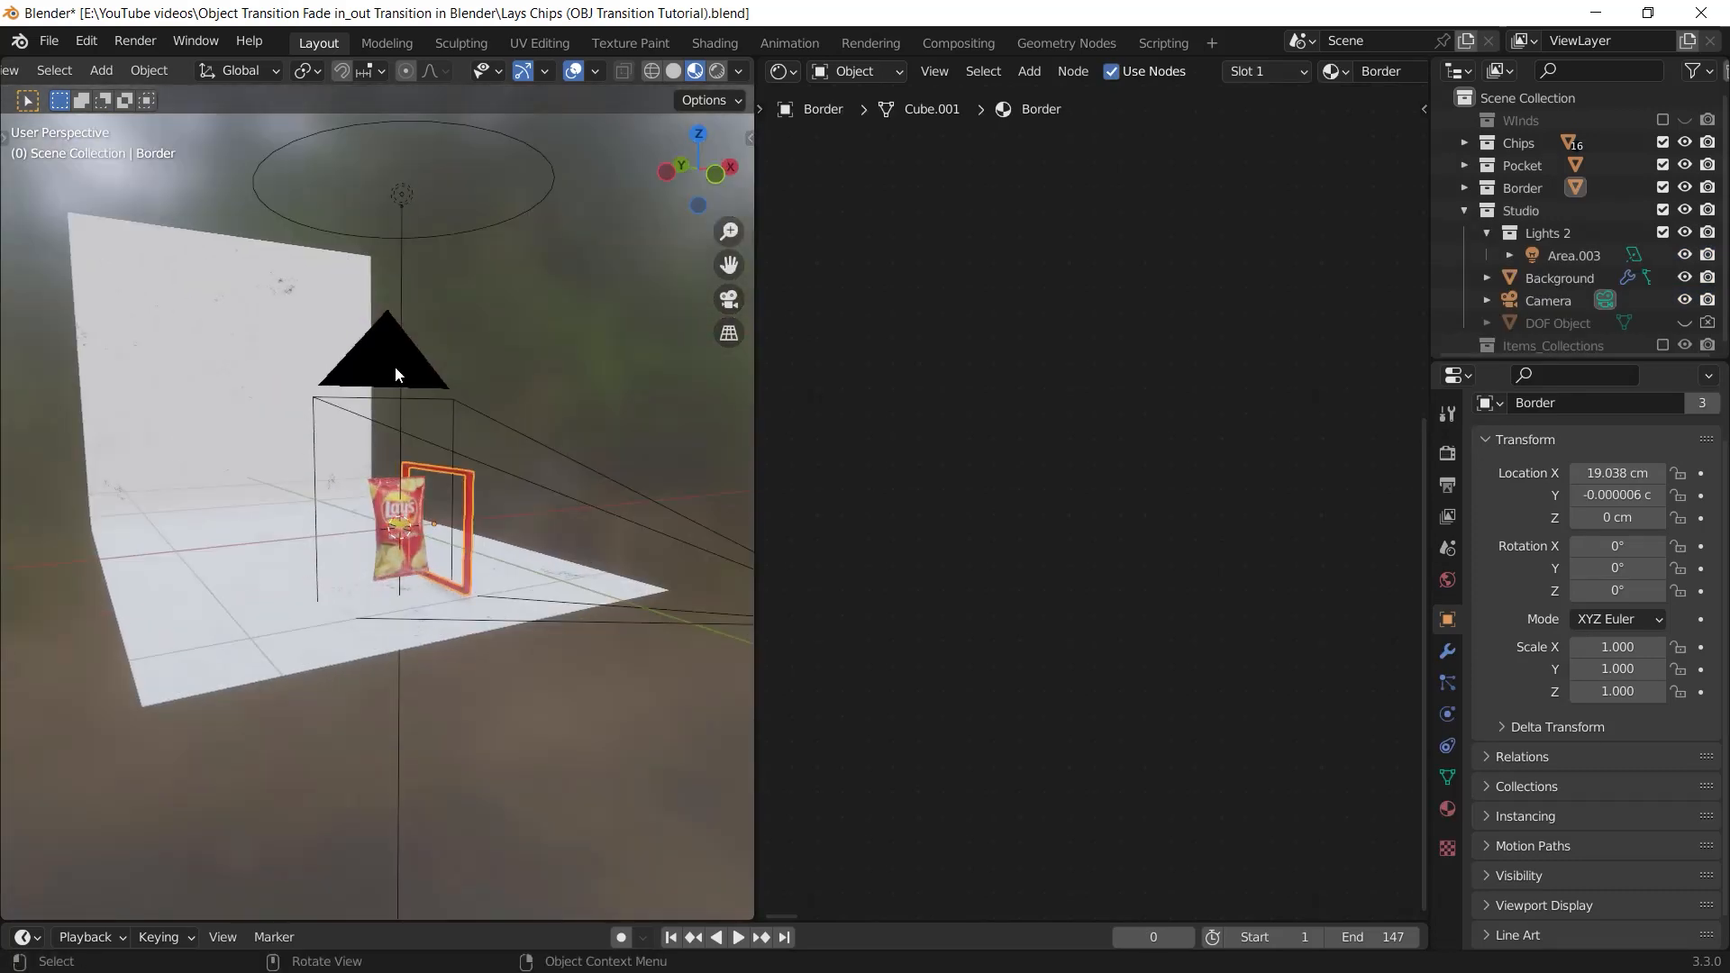
{"action": "key", "text": "KP_0"}
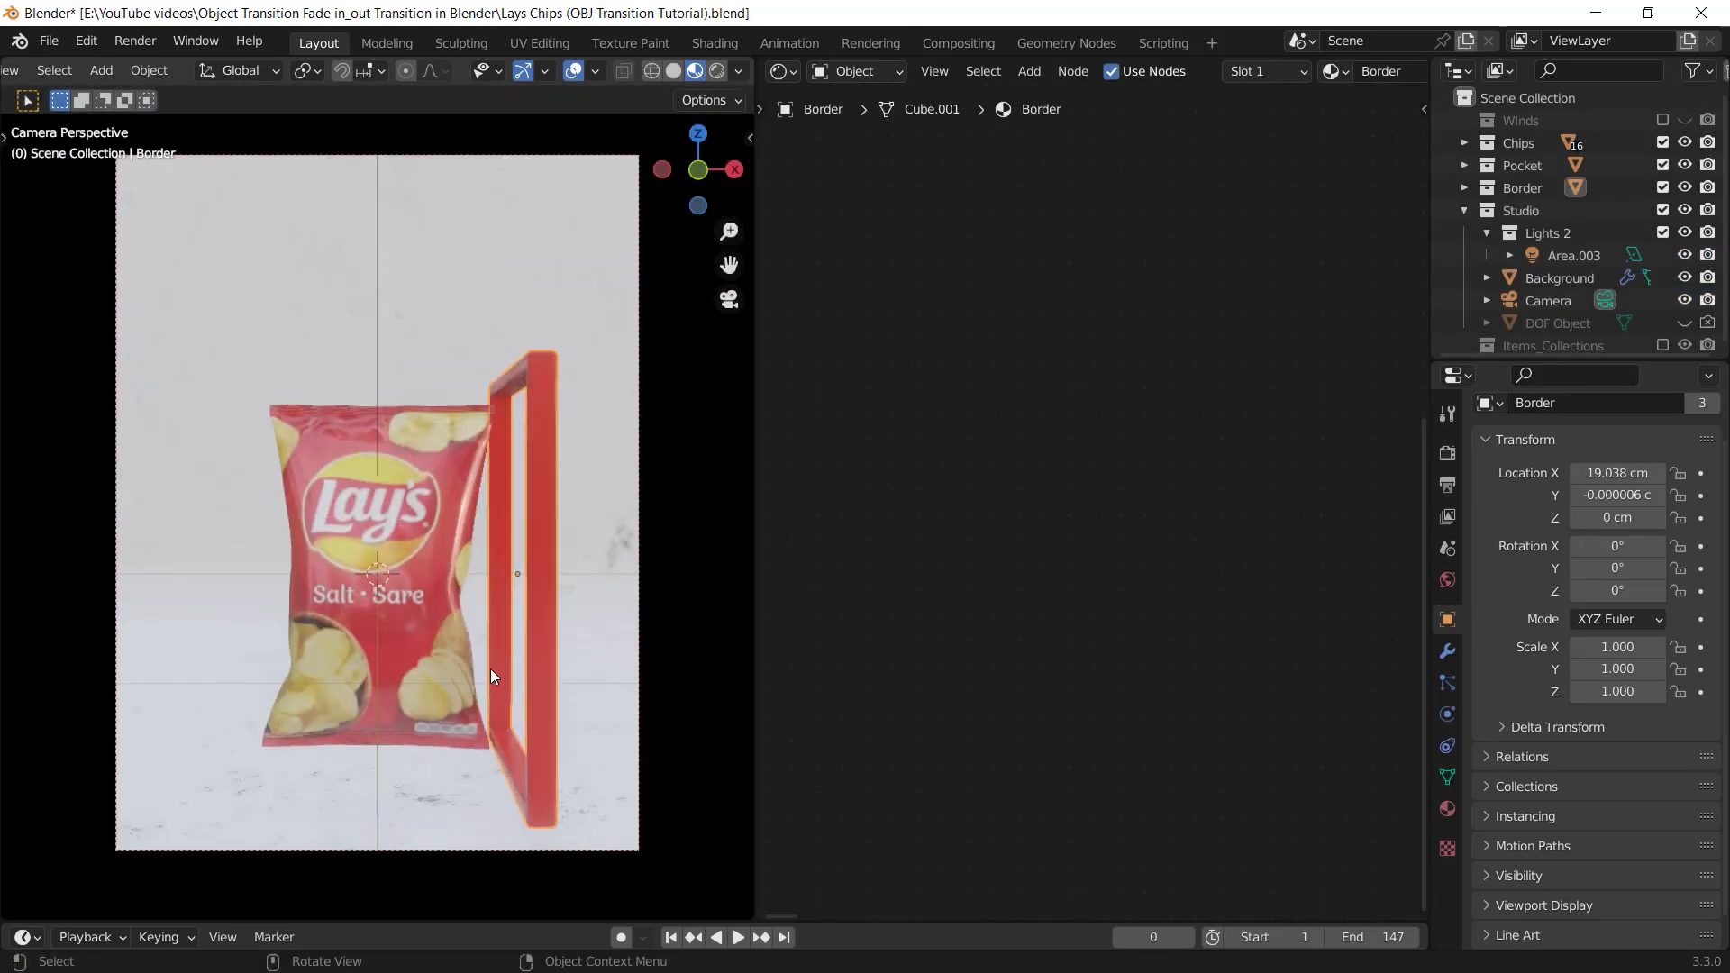
{"action": "key", "text": "shift+alt+z"}
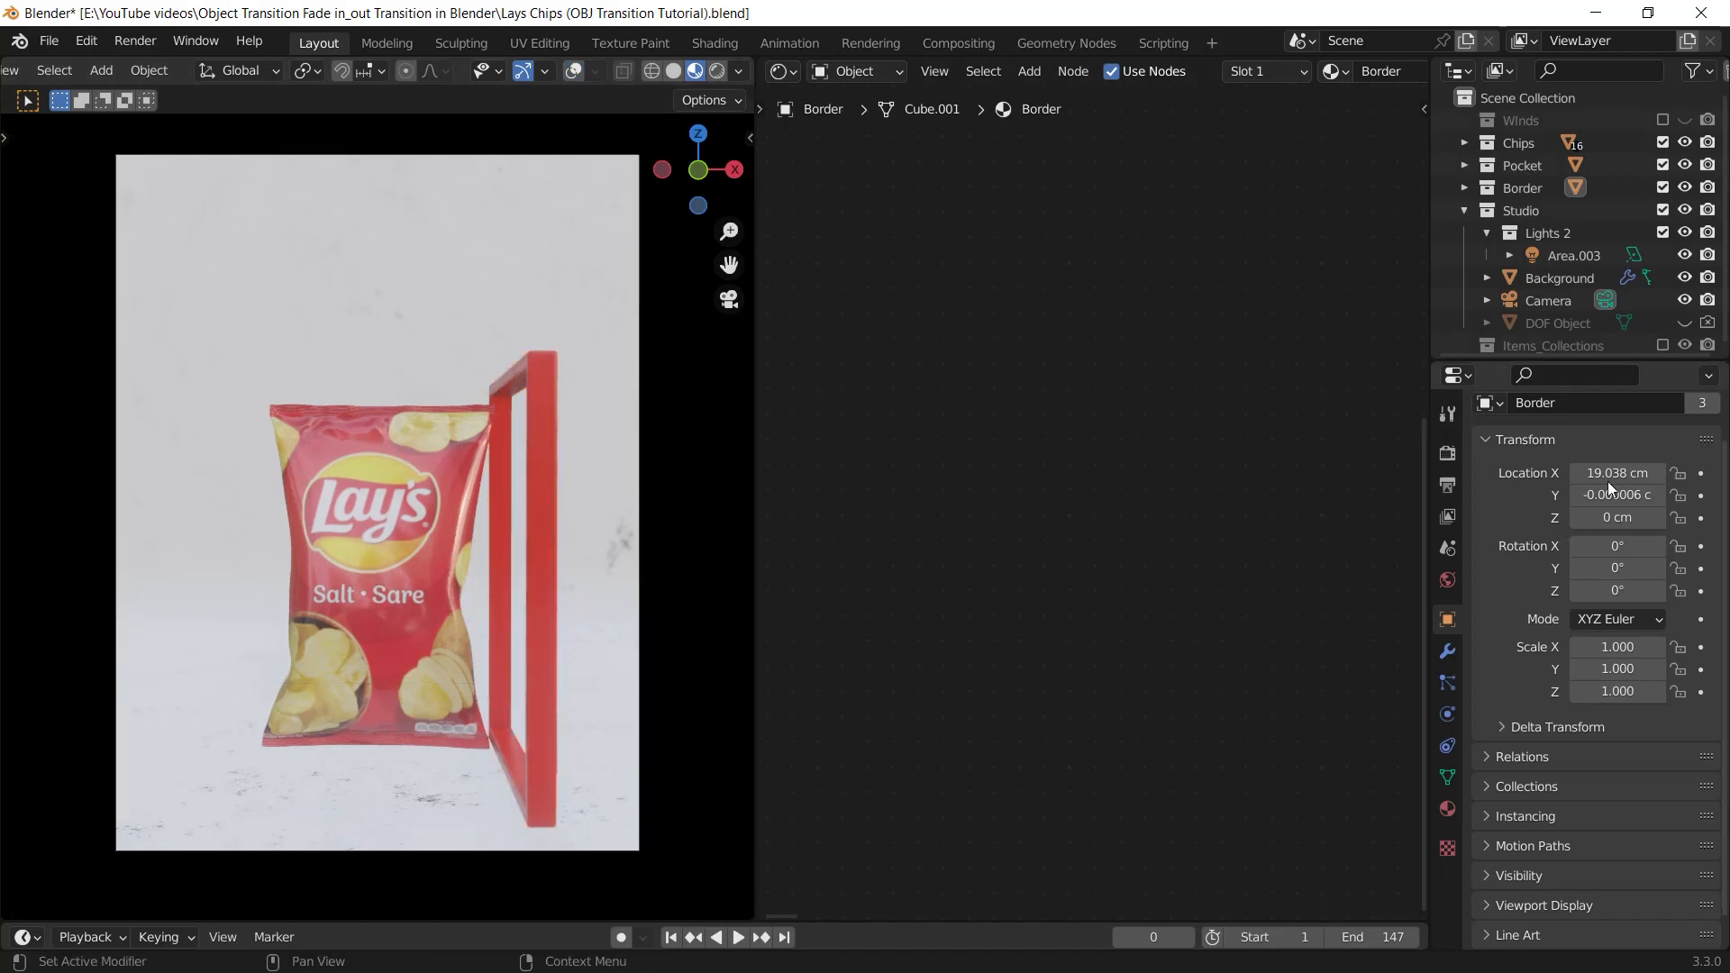
Enlarge the timeline and insert a single keyframe on the Border frame's X location at frame 1
{"action": "left_click_drag", "start_coordinate": [840, 918], "coordinate": [847, 816]}
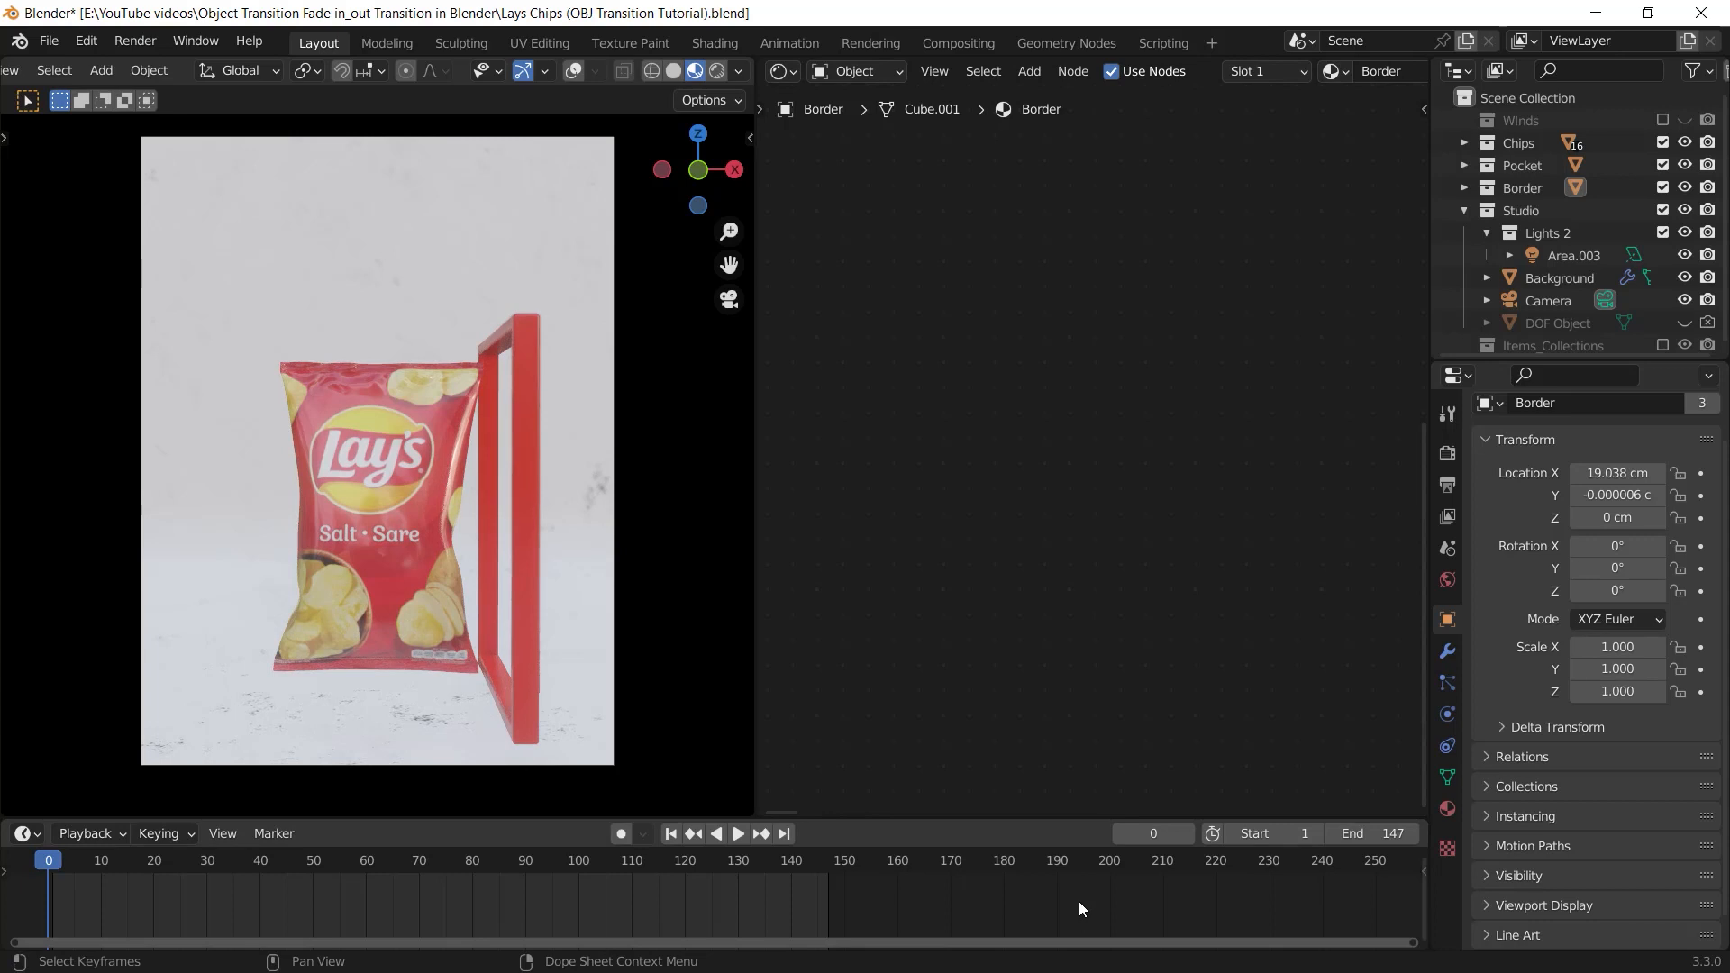
{"action": "right_click", "coordinate": [1611, 474]}
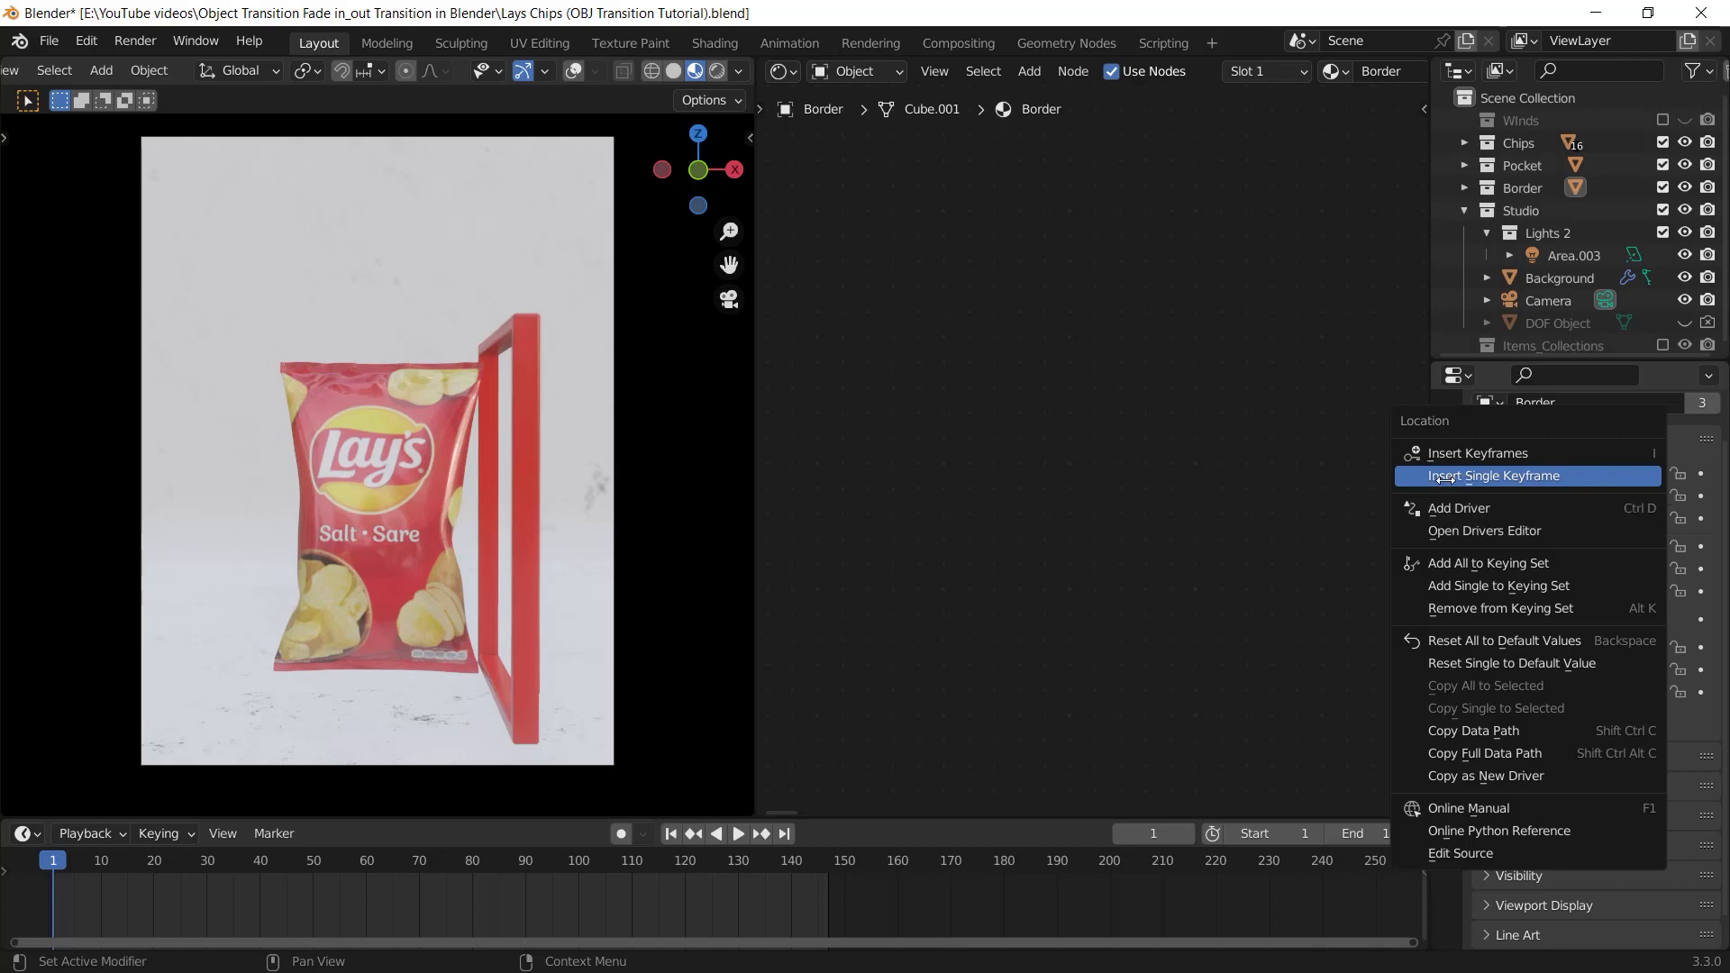
{"action": "left_click", "coordinate": [1435, 476]}
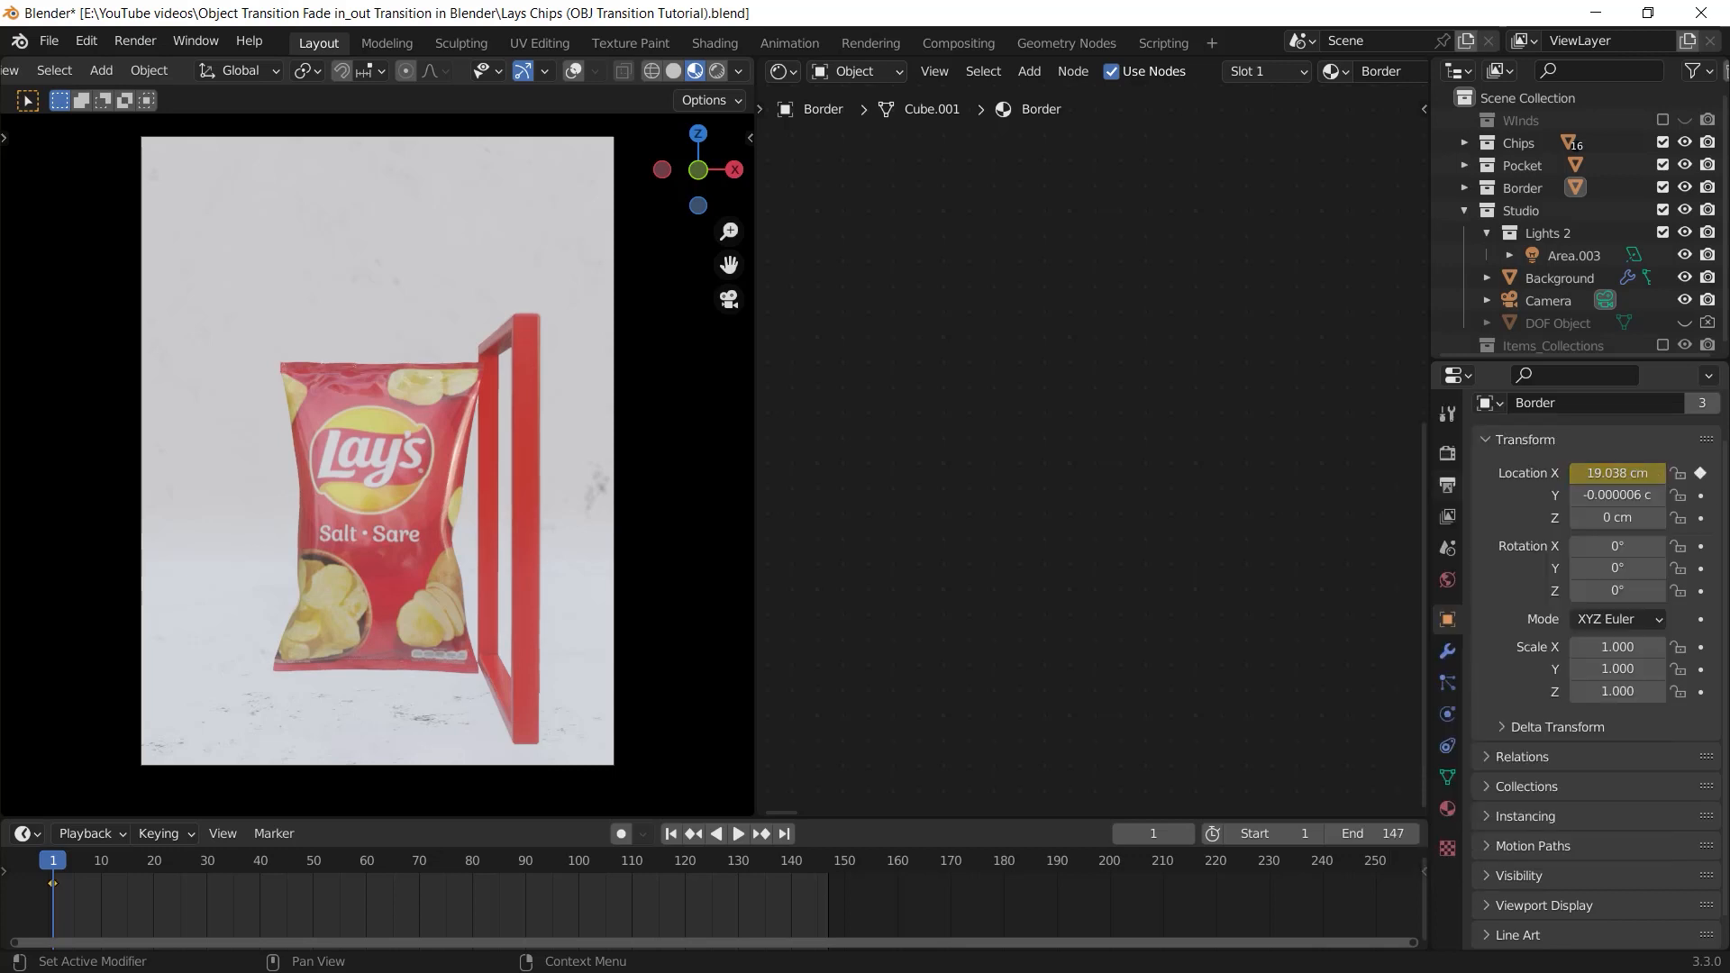
At frame 30, set the Border frame's X location to about -22.66 cm and insert a single keyframe
{"action": "left_click", "coordinate": [207, 864]}
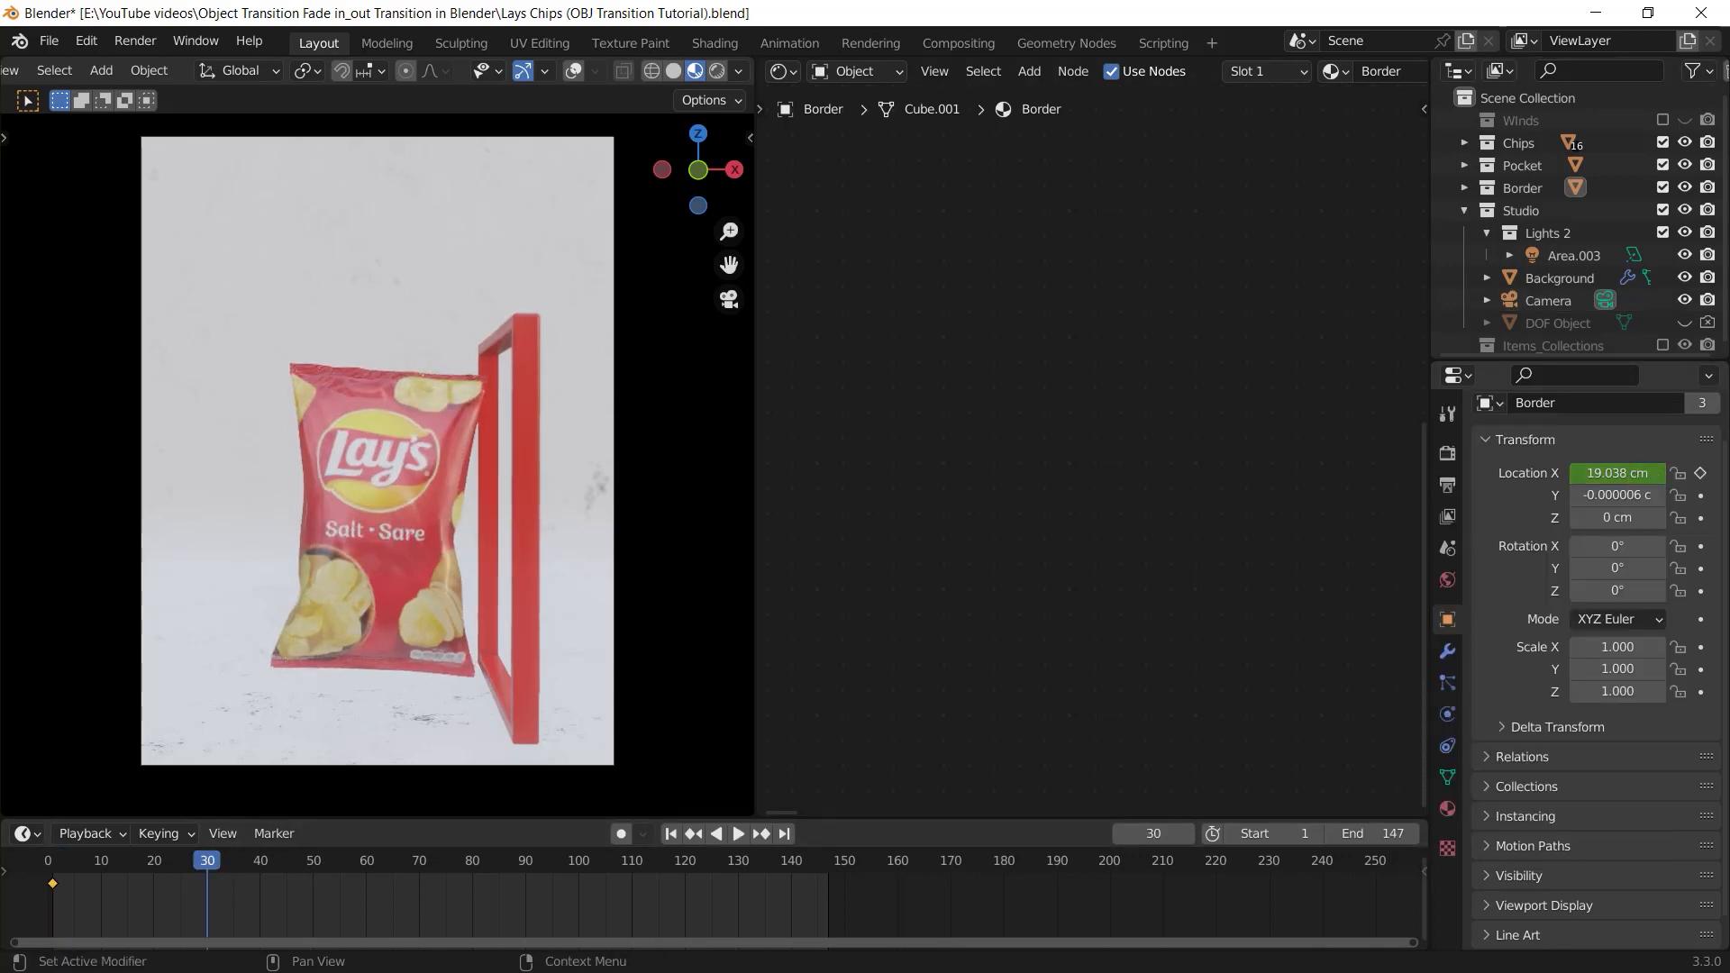
{"action": "left_click_drag", "start_coordinate": [1618, 473], "coordinate": [1514, 473]}
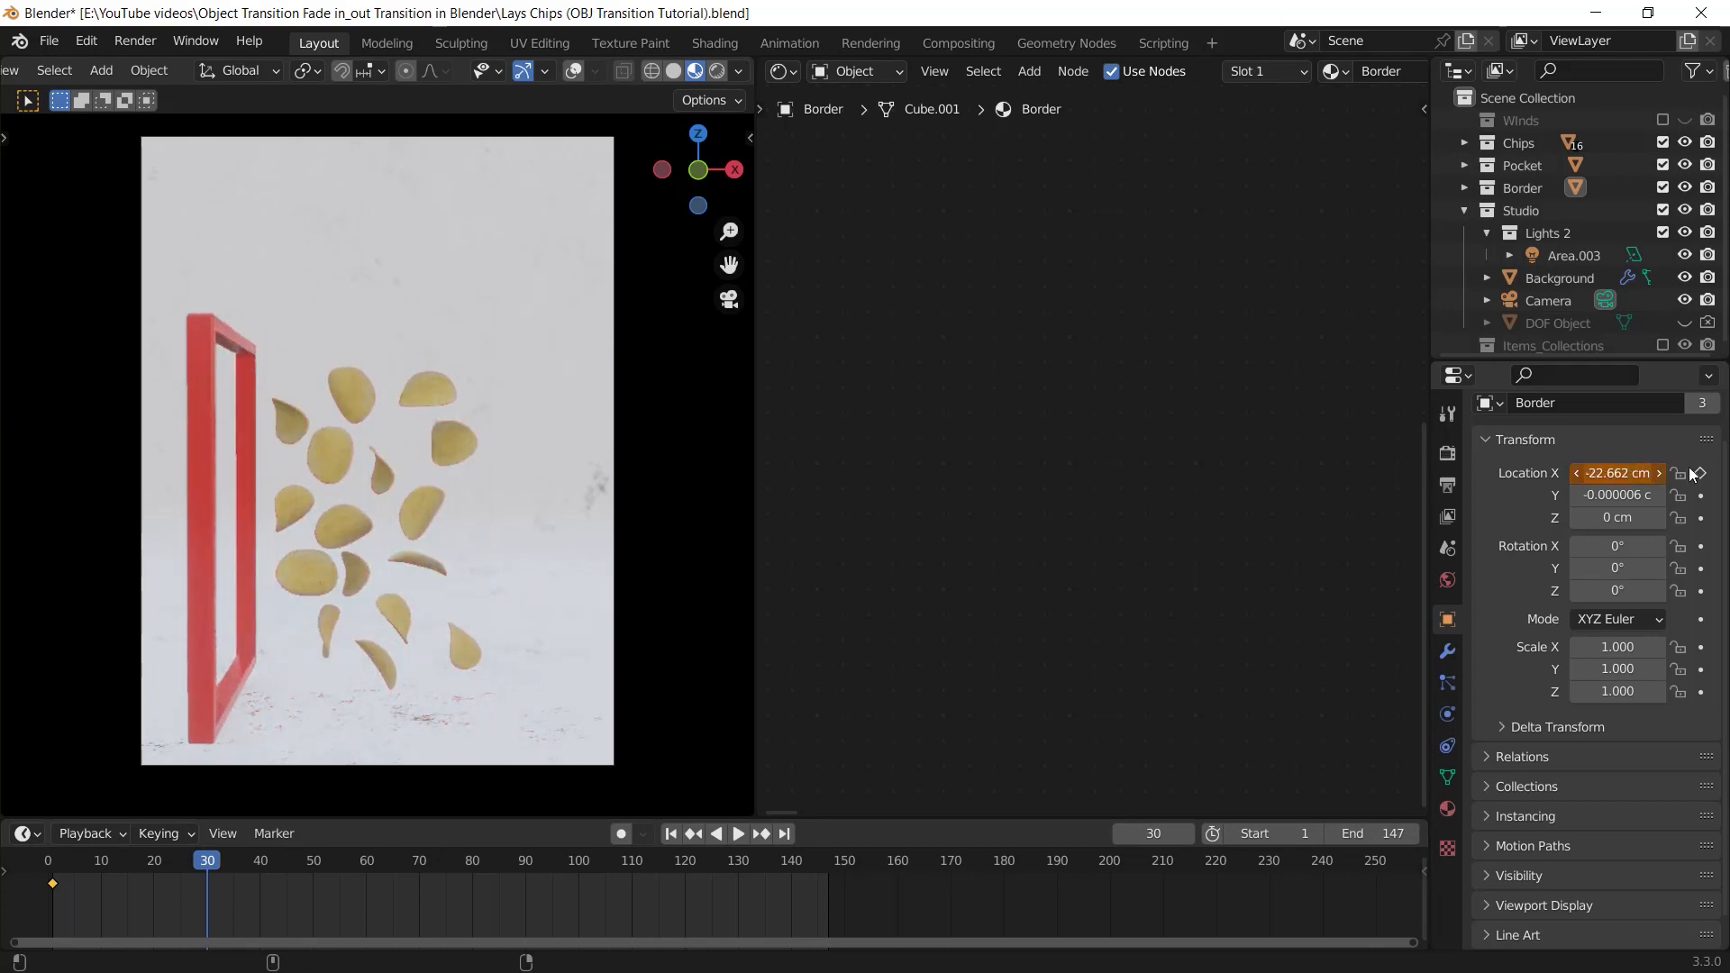
{"action": "right_click", "coordinate": [1627, 473]}
{"action": "left_click", "coordinate": [1601, 473]}
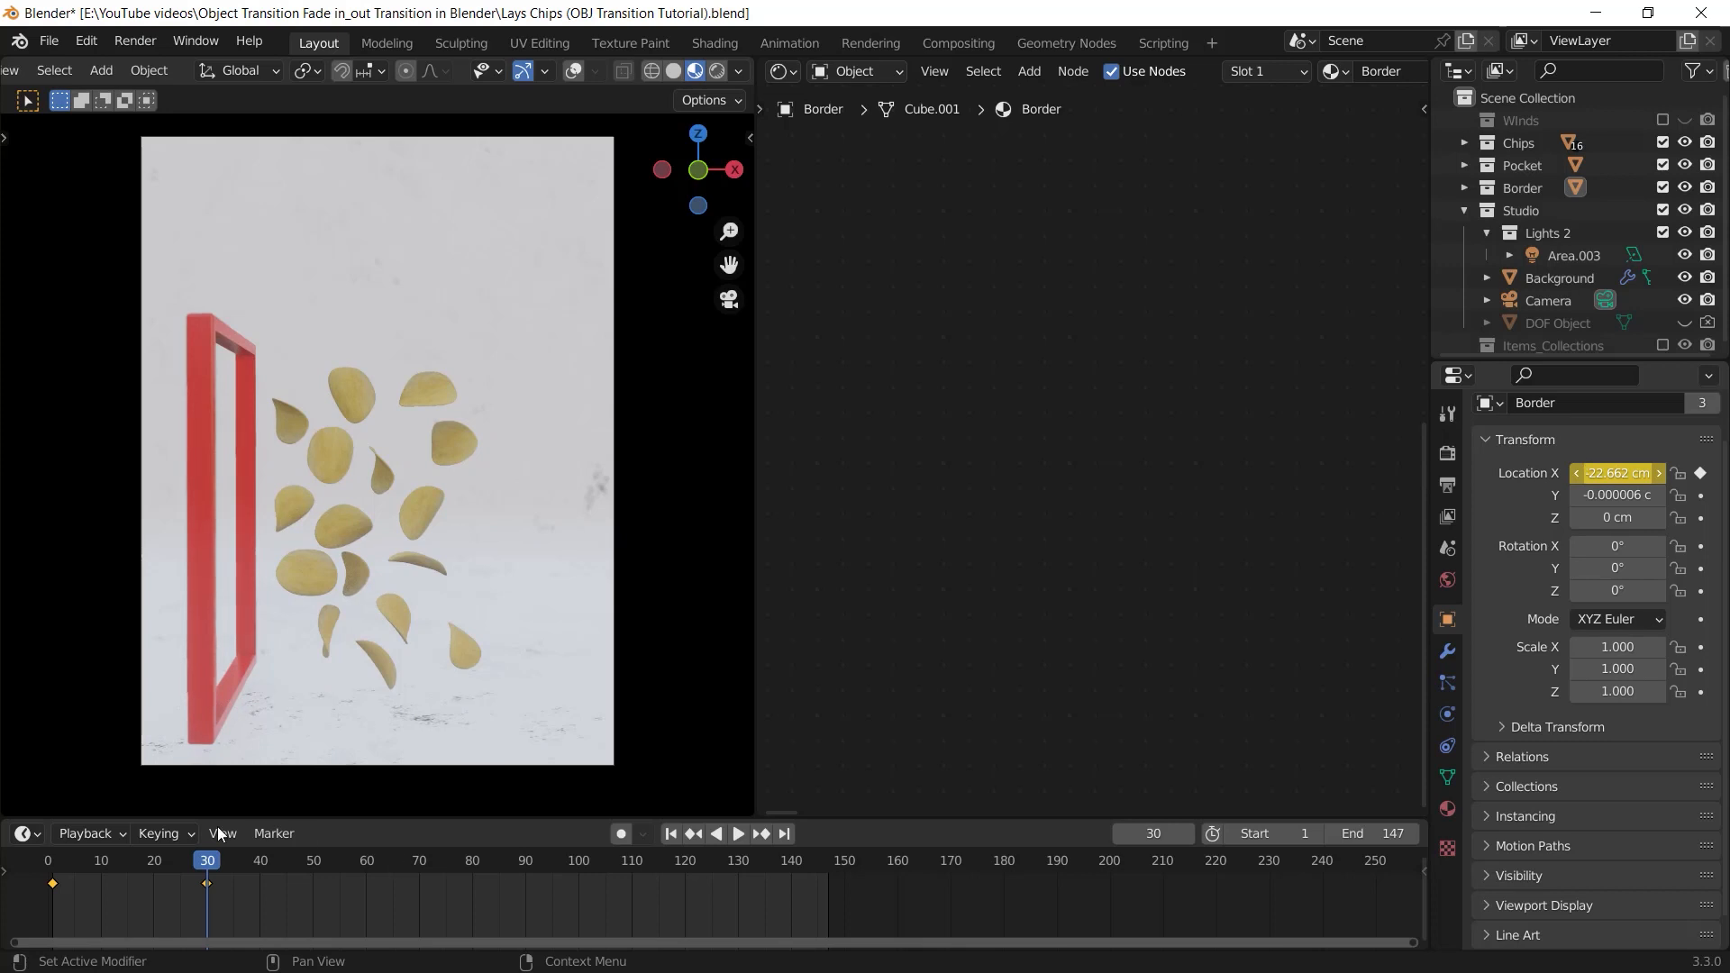
Play the animation from frame 0 to check the bag-to-chips transition from the camera and an angled view
{"action": "left_click_drag", "start_coordinate": [57, 861], "coordinate": [47, 864]}
{"action": "key", "text": "space"}
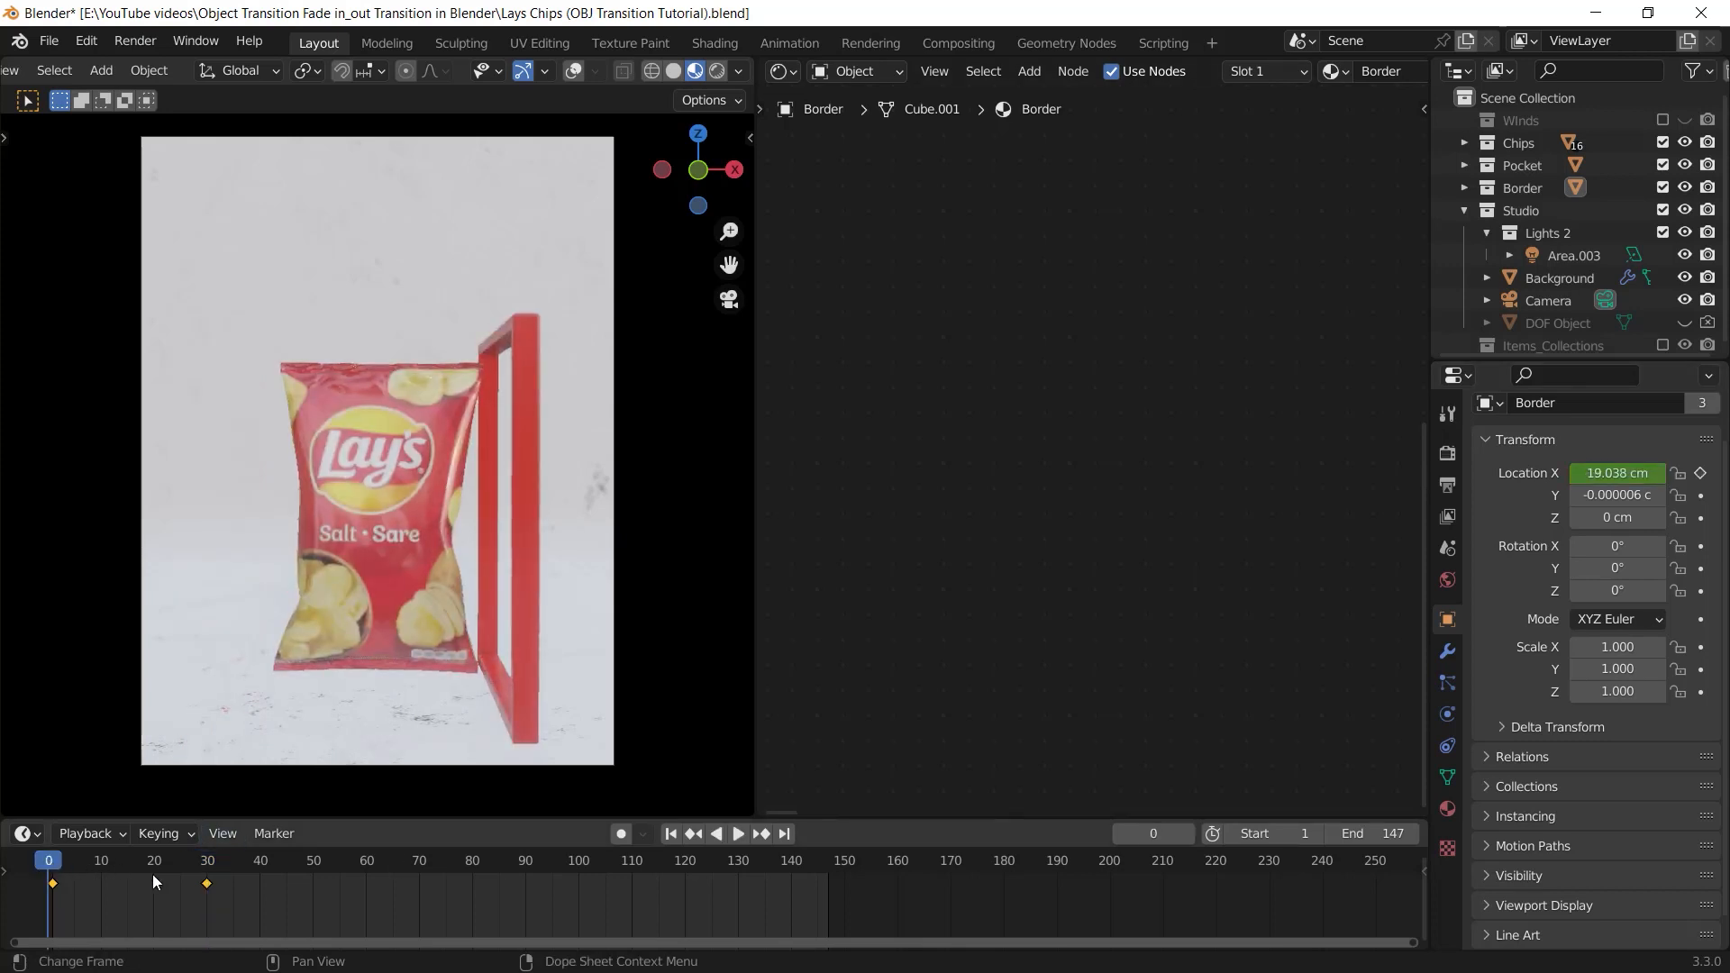
{"action": "key", "text": "space"}
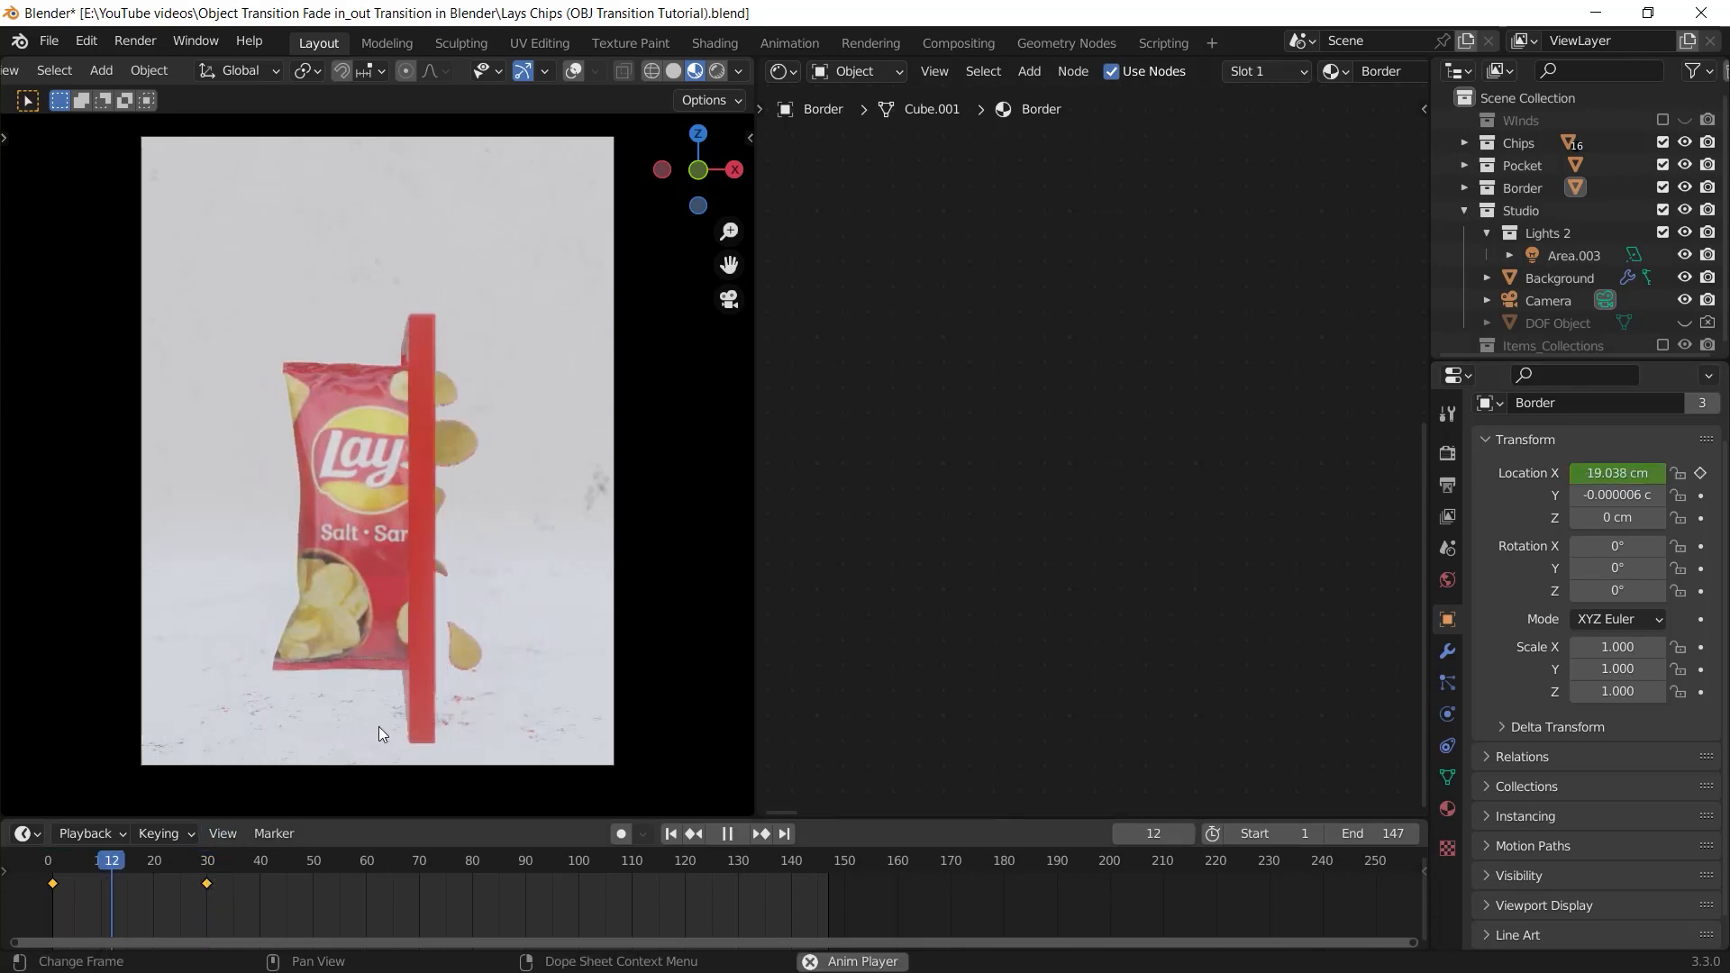
{"action": "middle_click_drag", "start_coordinate": [387, 599], "coordinate": [427, 609]}
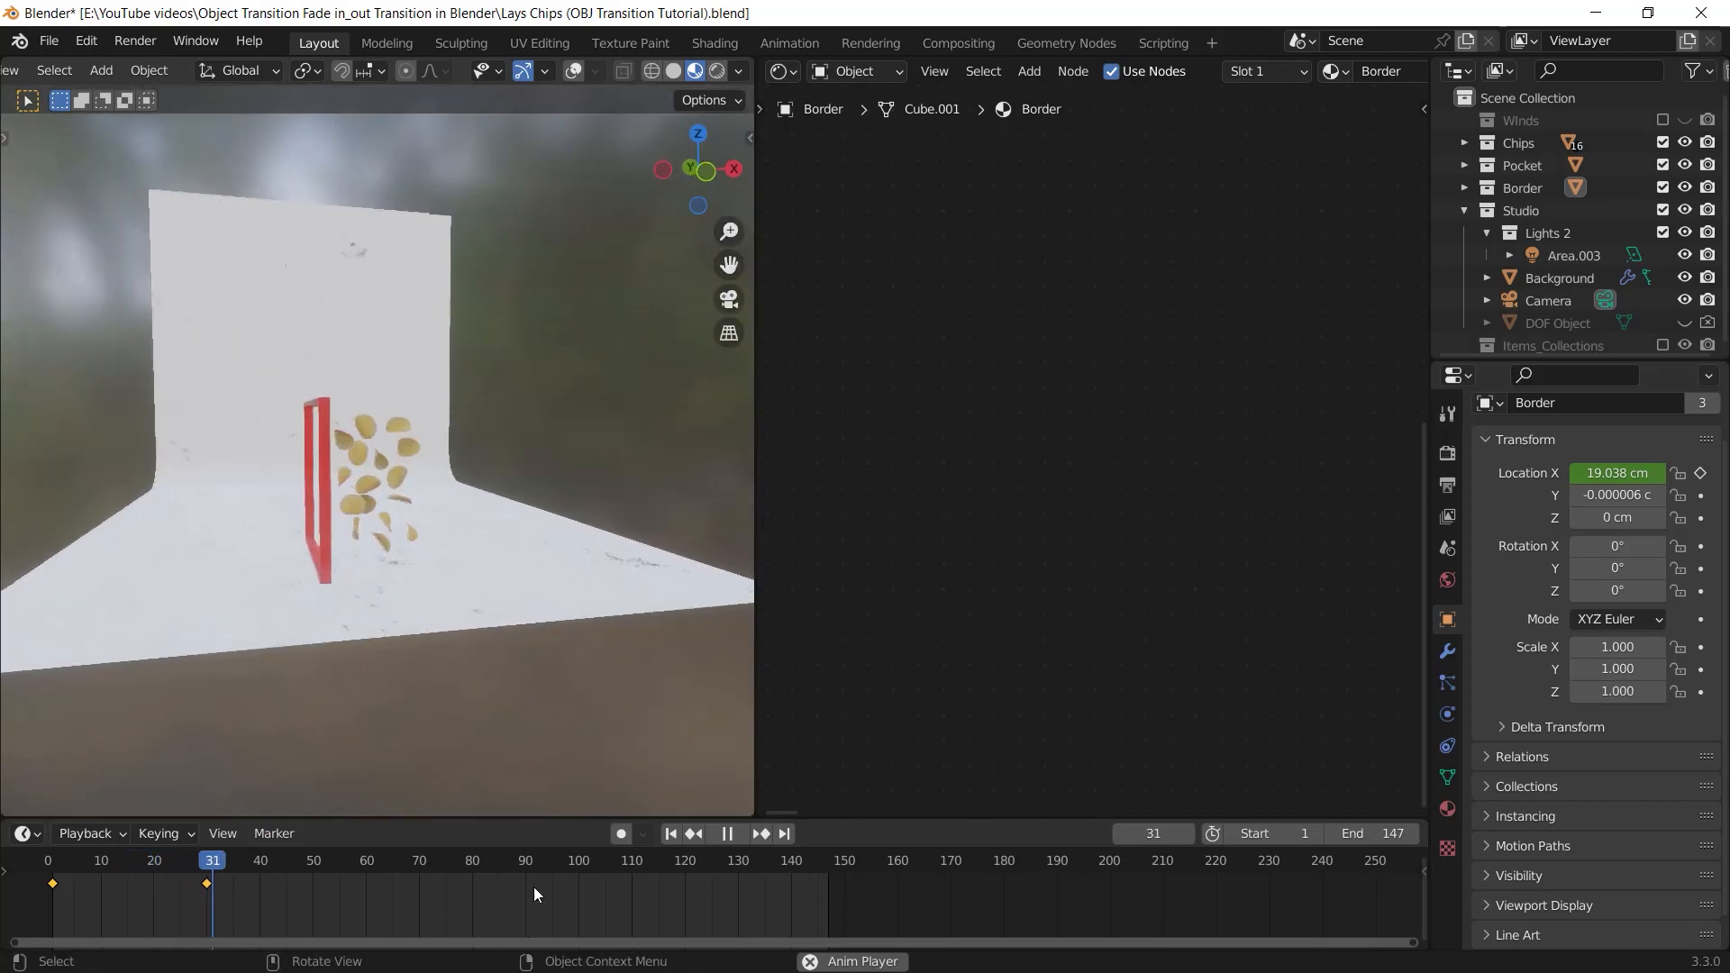
{"action": "key", "text": "space"}
Open the Border's X location curve in the Graph Editor and lengthen its keyframe handles by scaling around Individual Centers
{"action": "left_click_drag", "start_coordinate": [554, 817], "coordinate": [560, 738]}
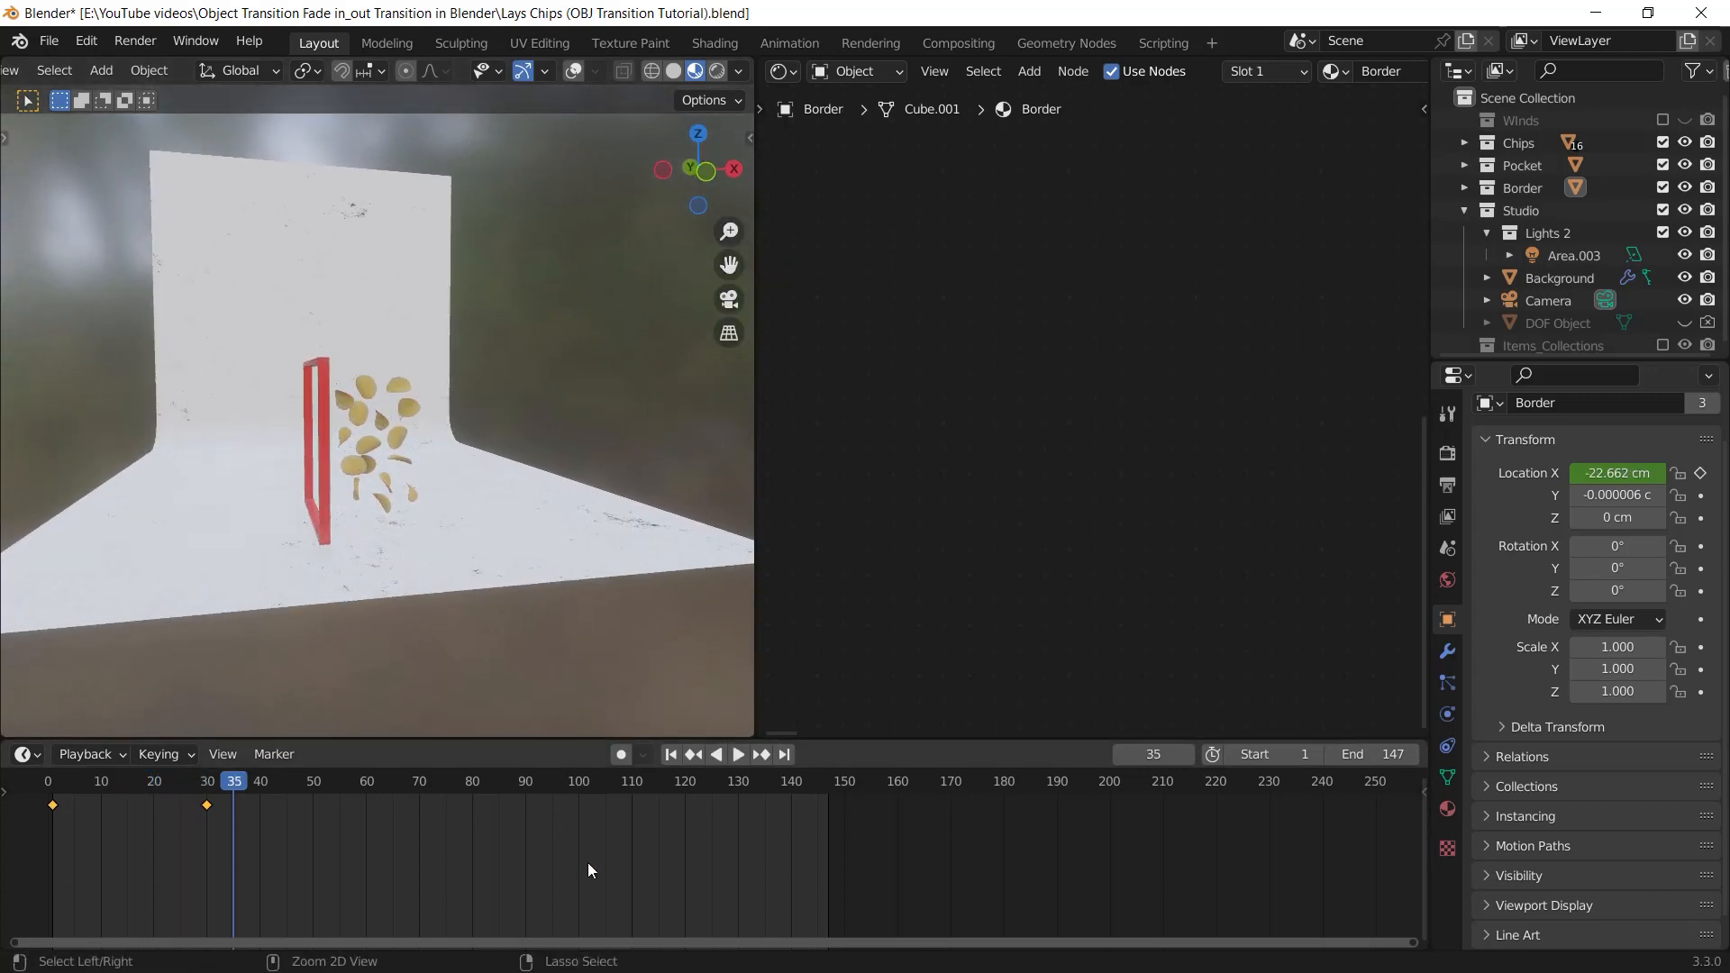
{"action": "key", "text": "ctrl+Tab"}
{"action": "key", "text": "period"}
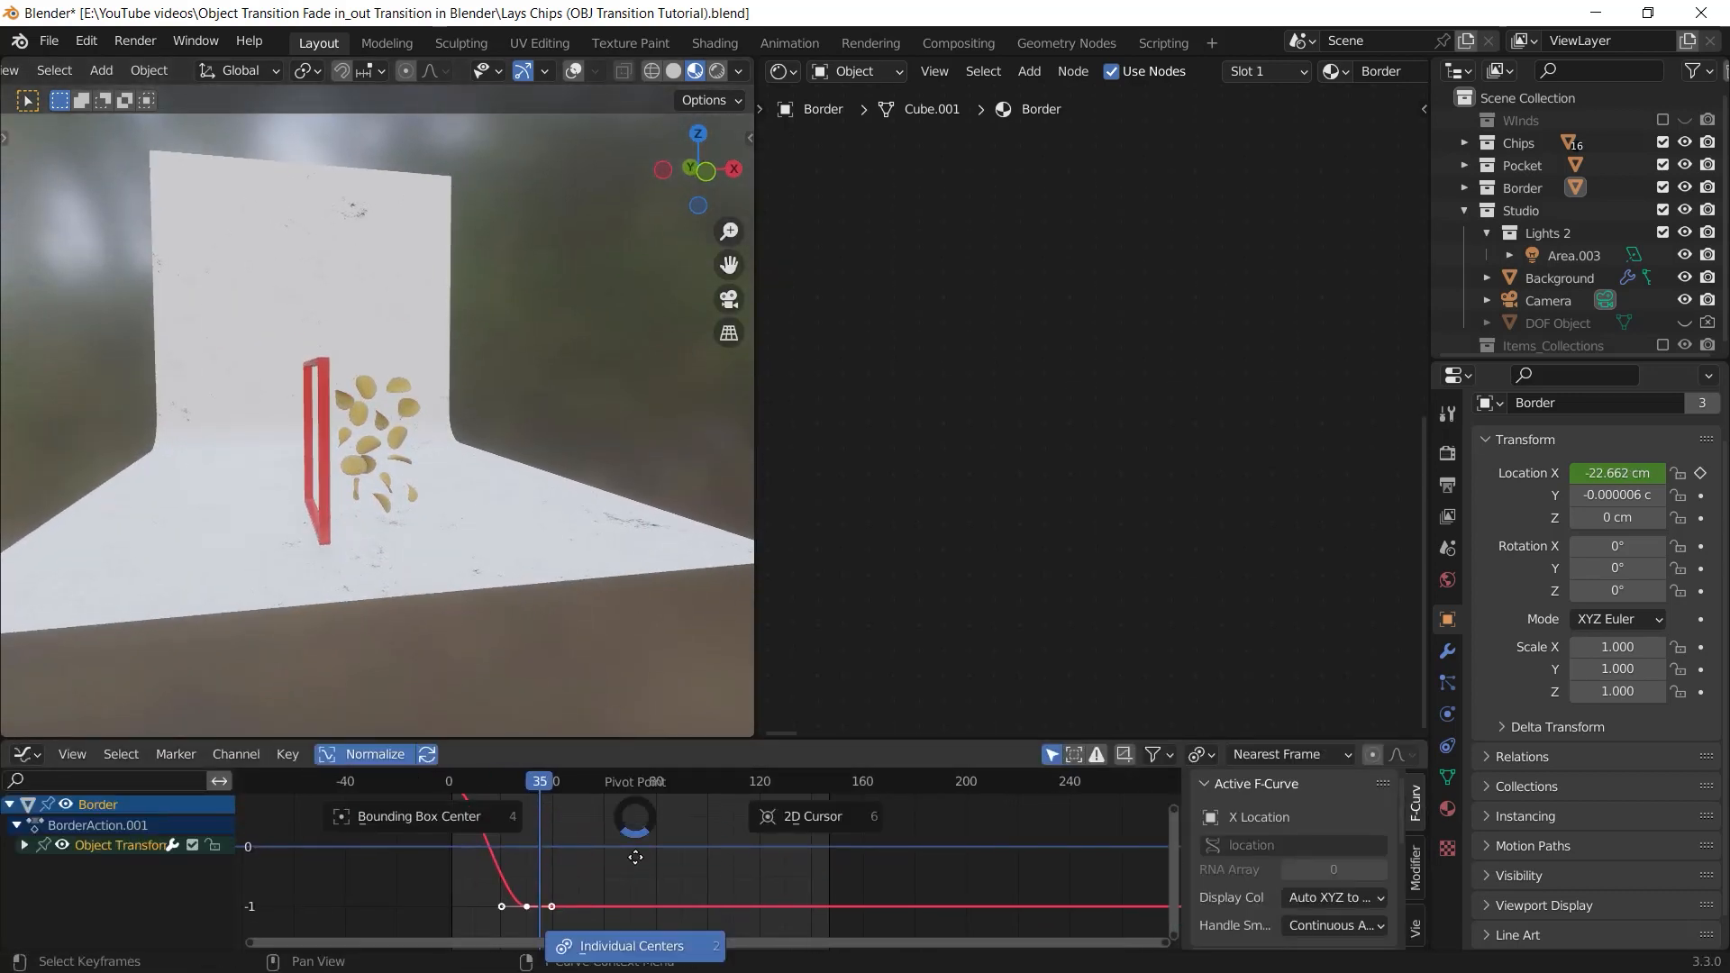
{"action": "left_click", "coordinate": [643, 938]}
{"action": "key", "text": "Home"}
{"action": "key", "text": "s"}
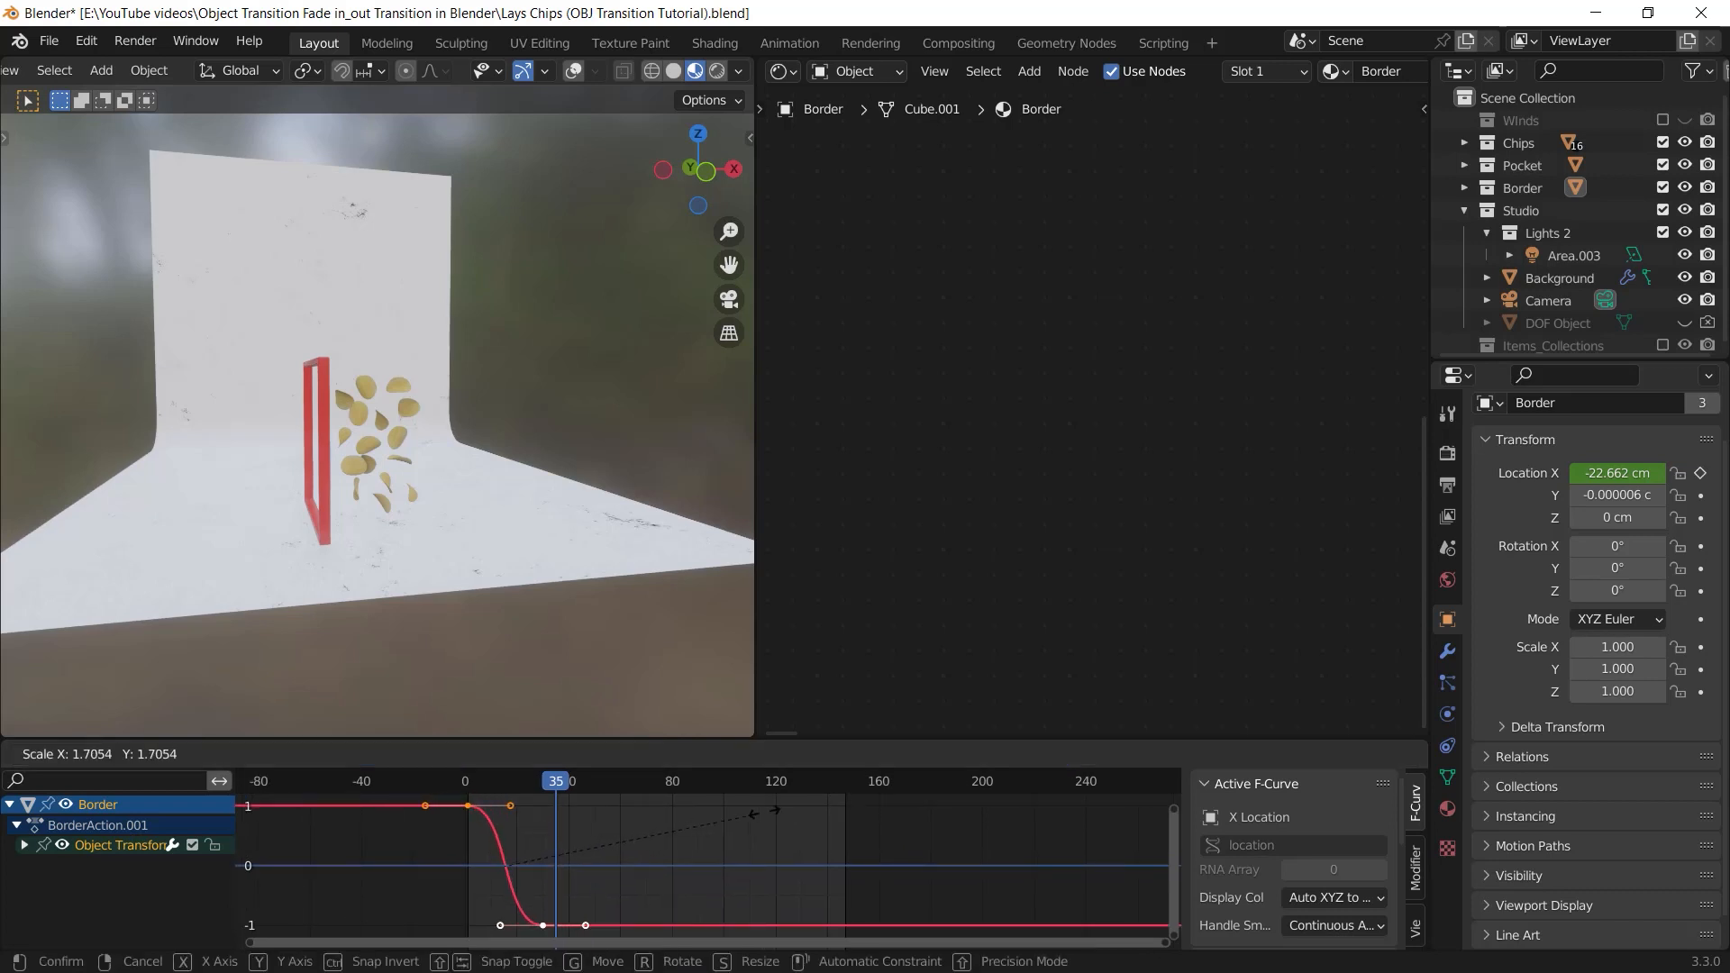
{"action": "left_click", "coordinate": [799, 806]}
Exclude the Studio collection from the view layer to isolate the Border frame and chips
{"action": "middle_click_drag", "start_coordinate": [560, 468], "coordinate": [596, 478]}
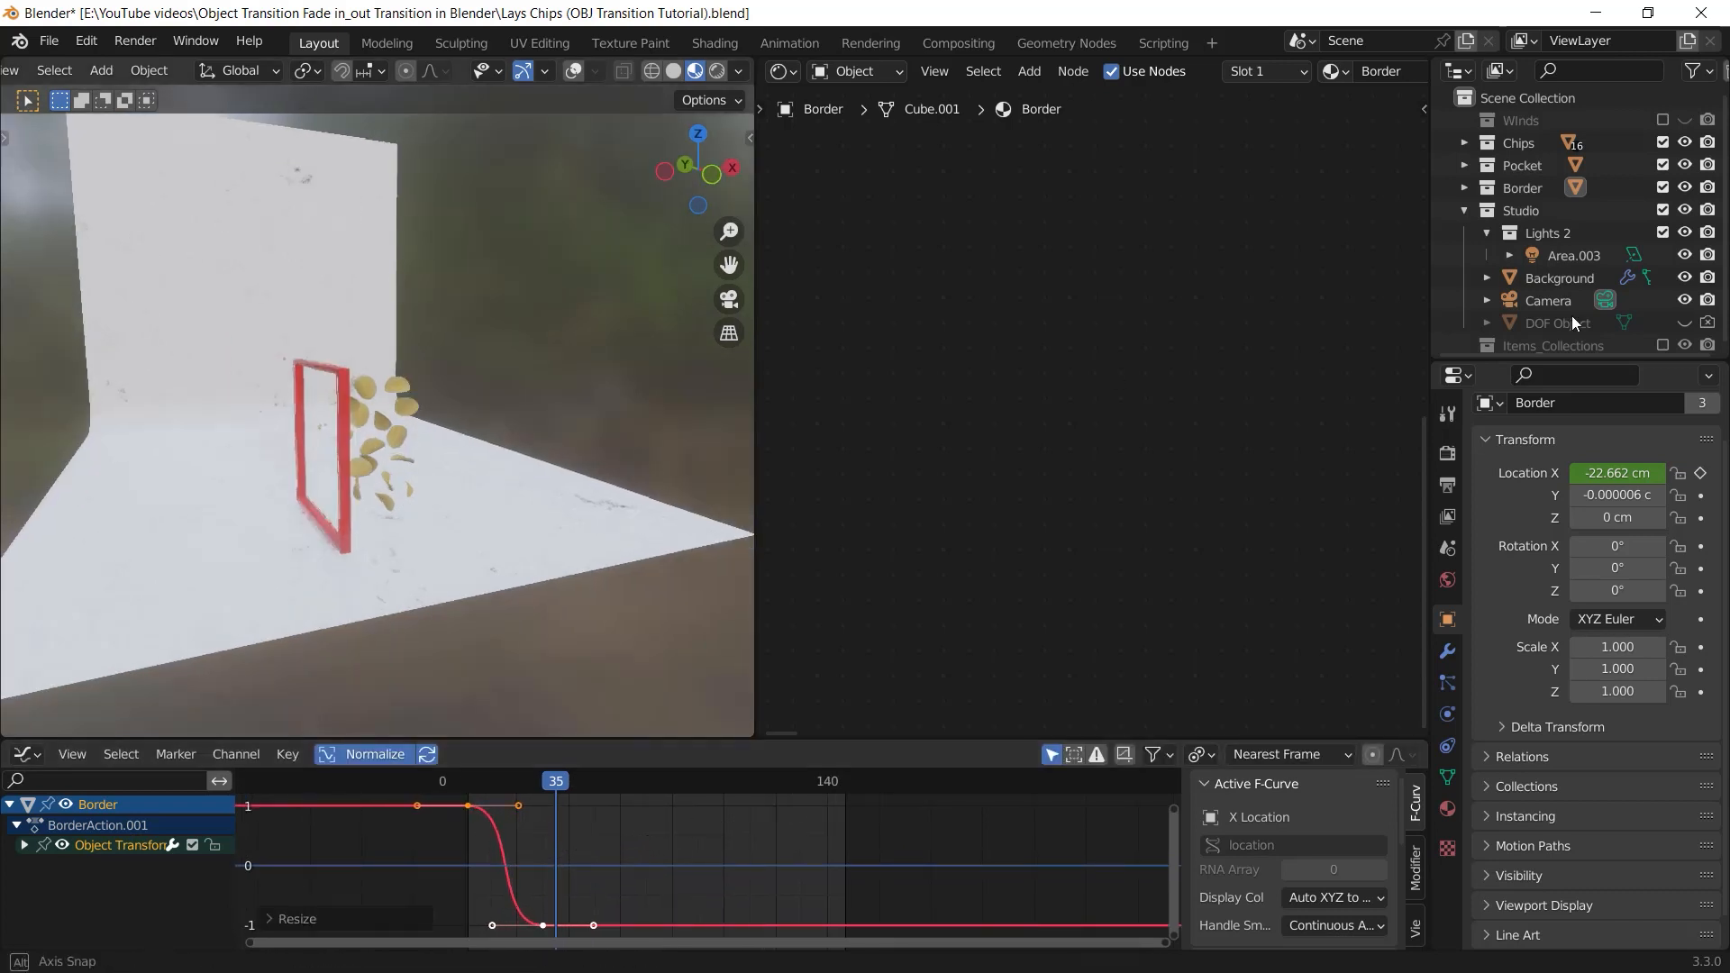
{"action": "left_click", "coordinate": [1663, 210]}
{"action": "middle_click_drag", "start_coordinate": [414, 563], "coordinate": [410, 495], "text": "ctrl"}
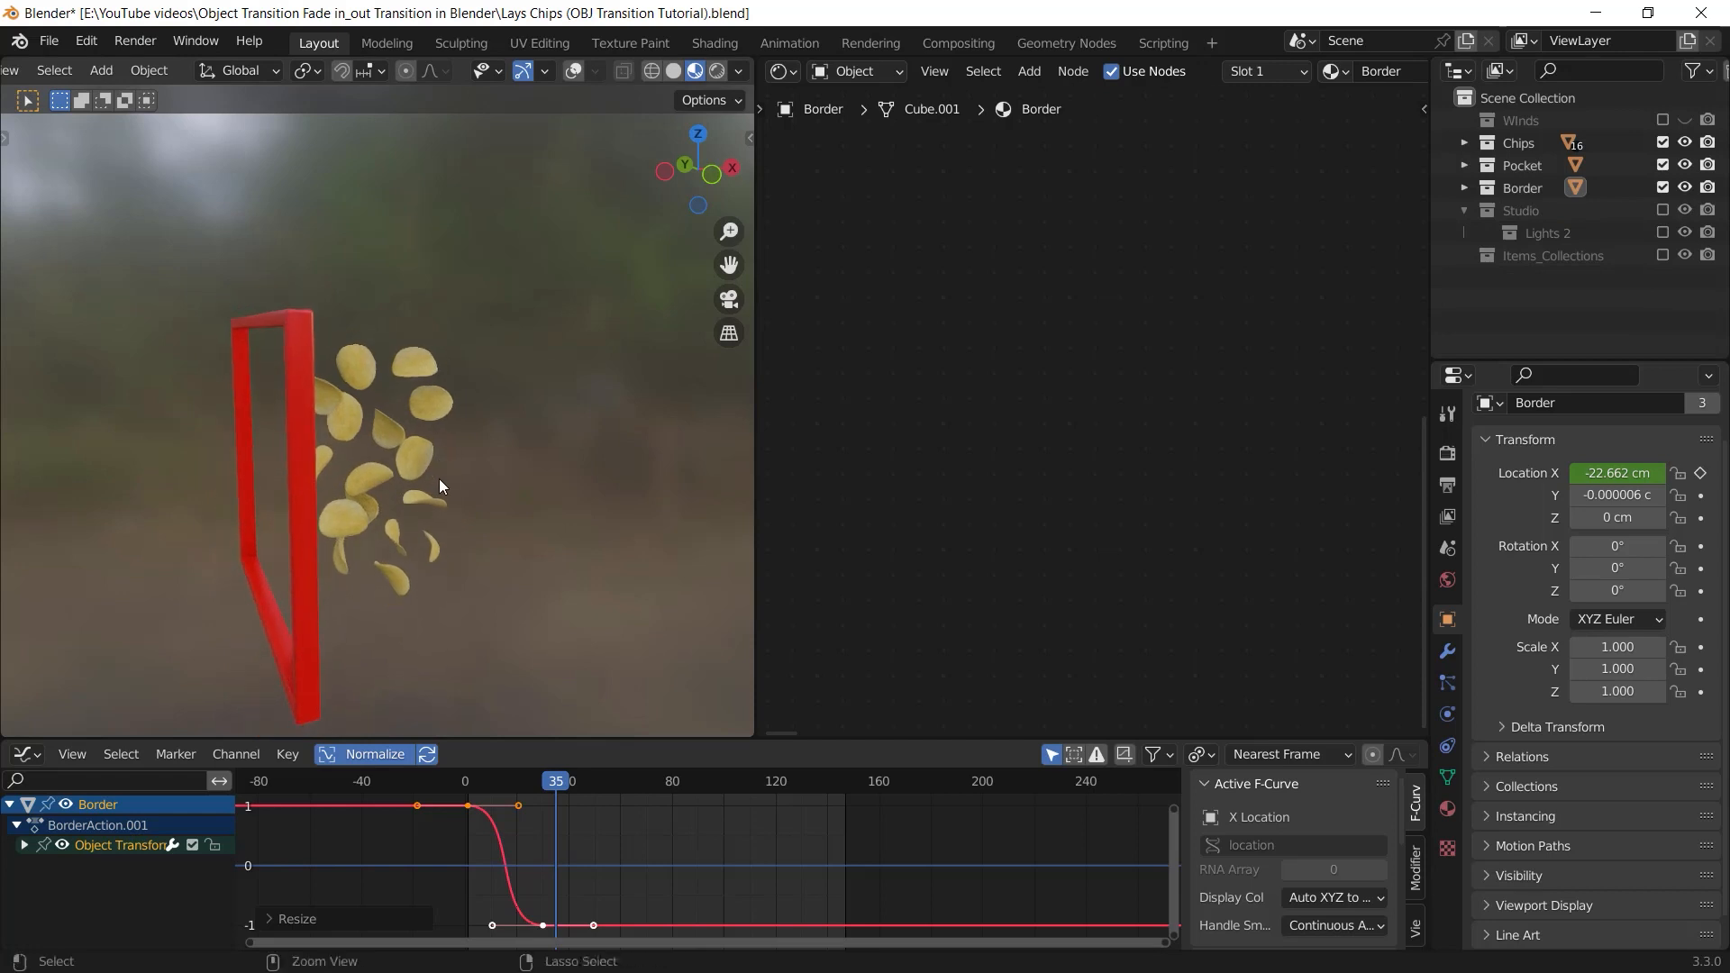
Replay the animation from frame 1 in camera and perspective views to examine the eased bag-to-chips transition
{"action": "key", "text": "space"}
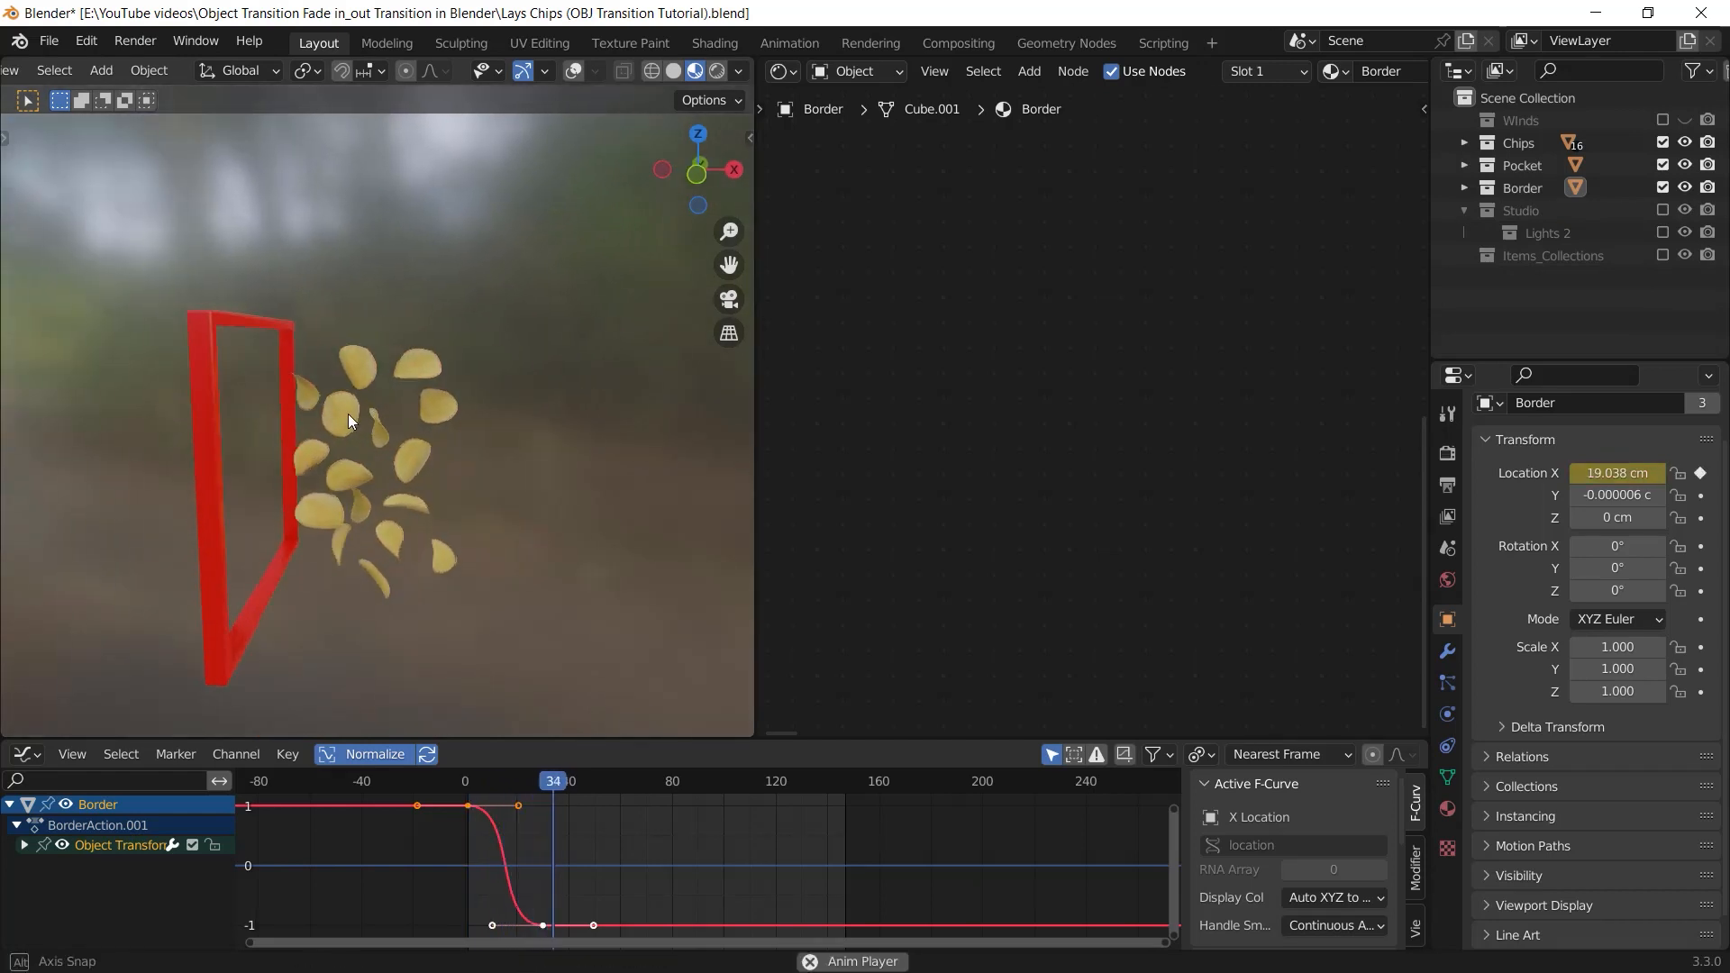
{"action": "key", "text": "space"}
{"action": "key", "text": "shift+Left"}
{"action": "key", "text": "KP_0"}
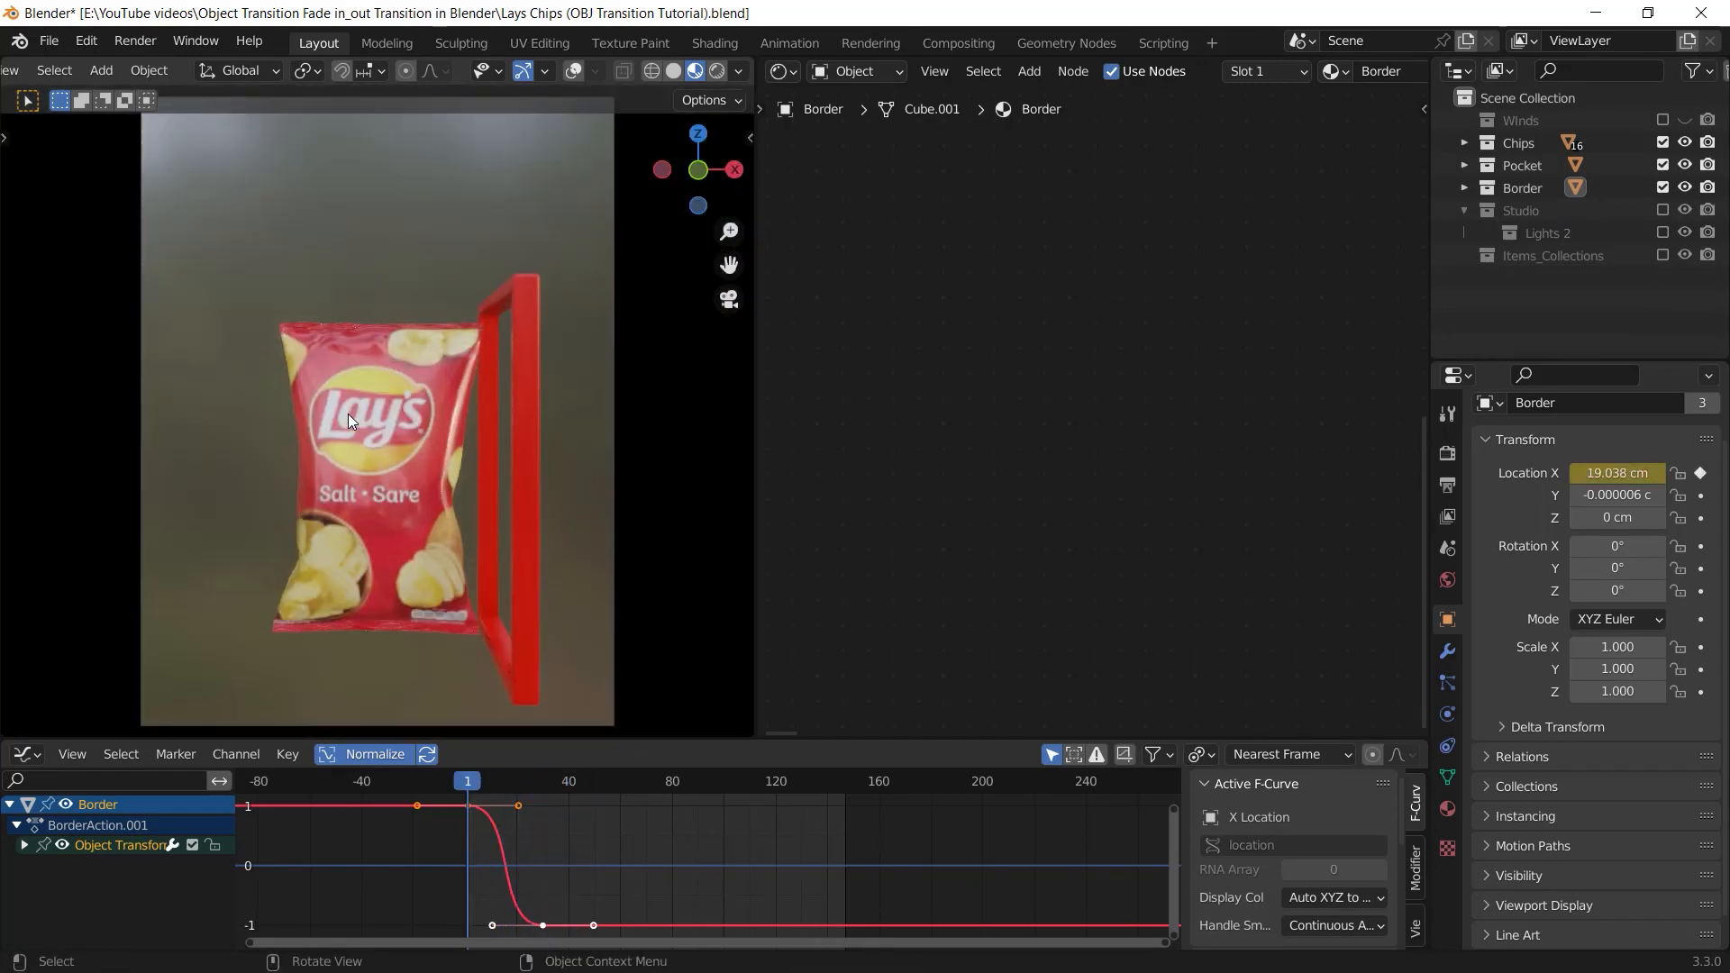
{"action": "key", "text": "space"}
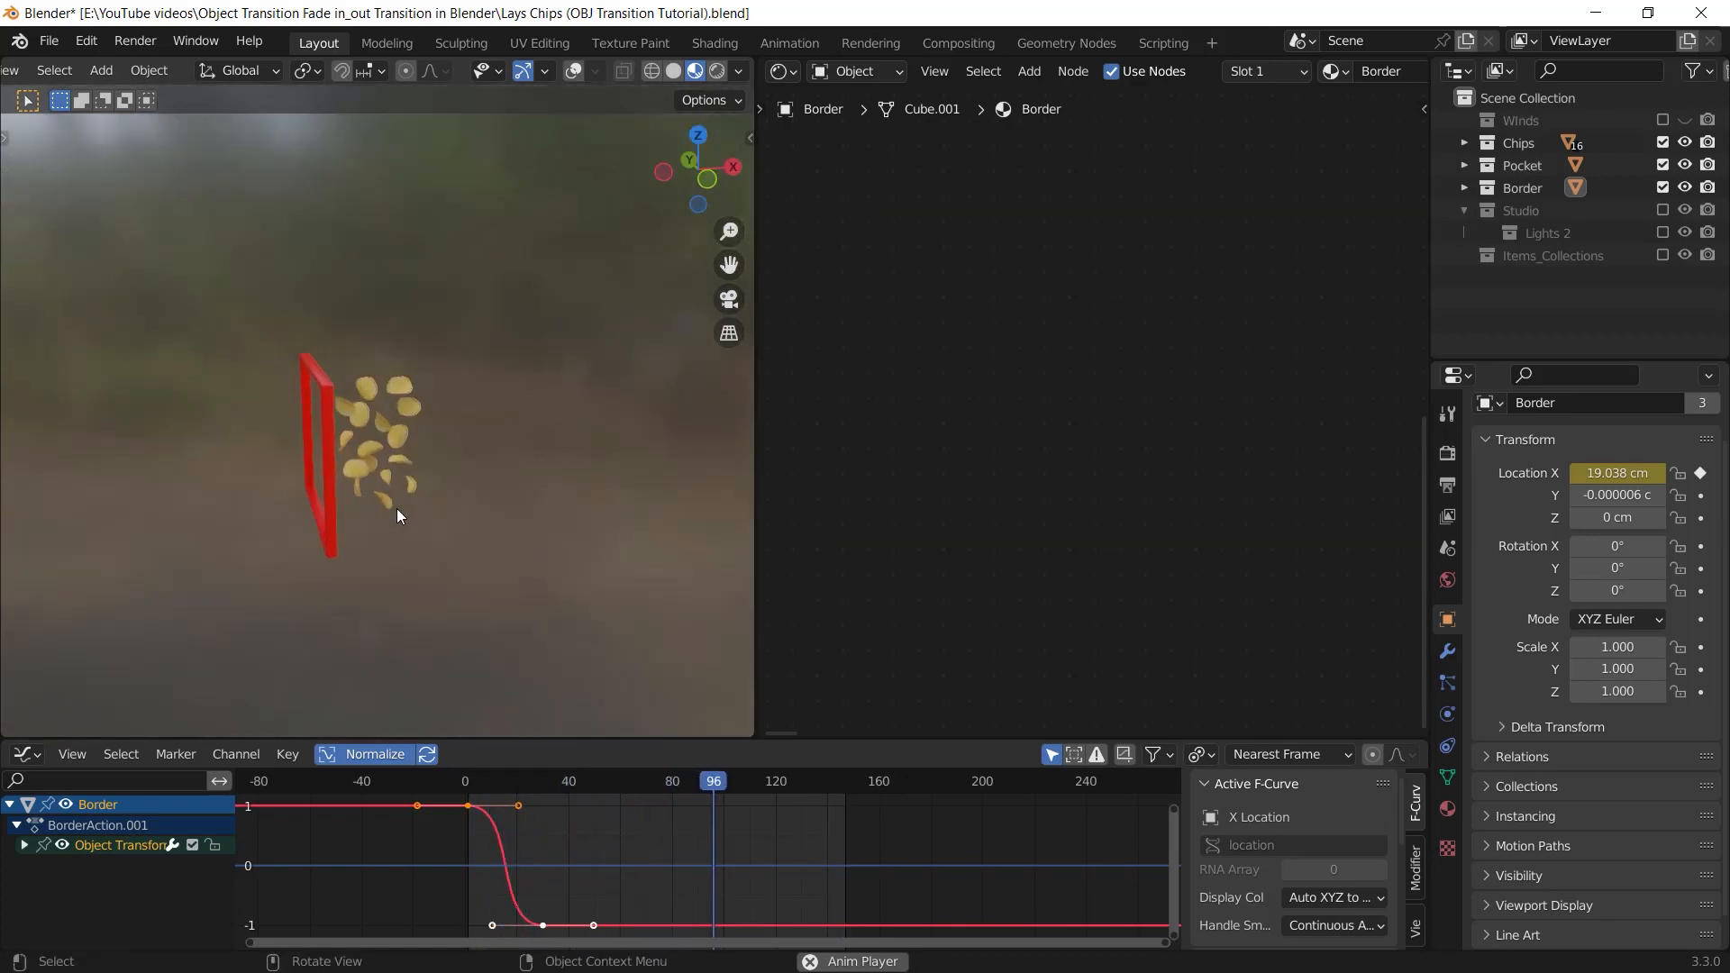
{"action": "key", "text": "space"}
{"action": "key", "text": "shift+Left"}
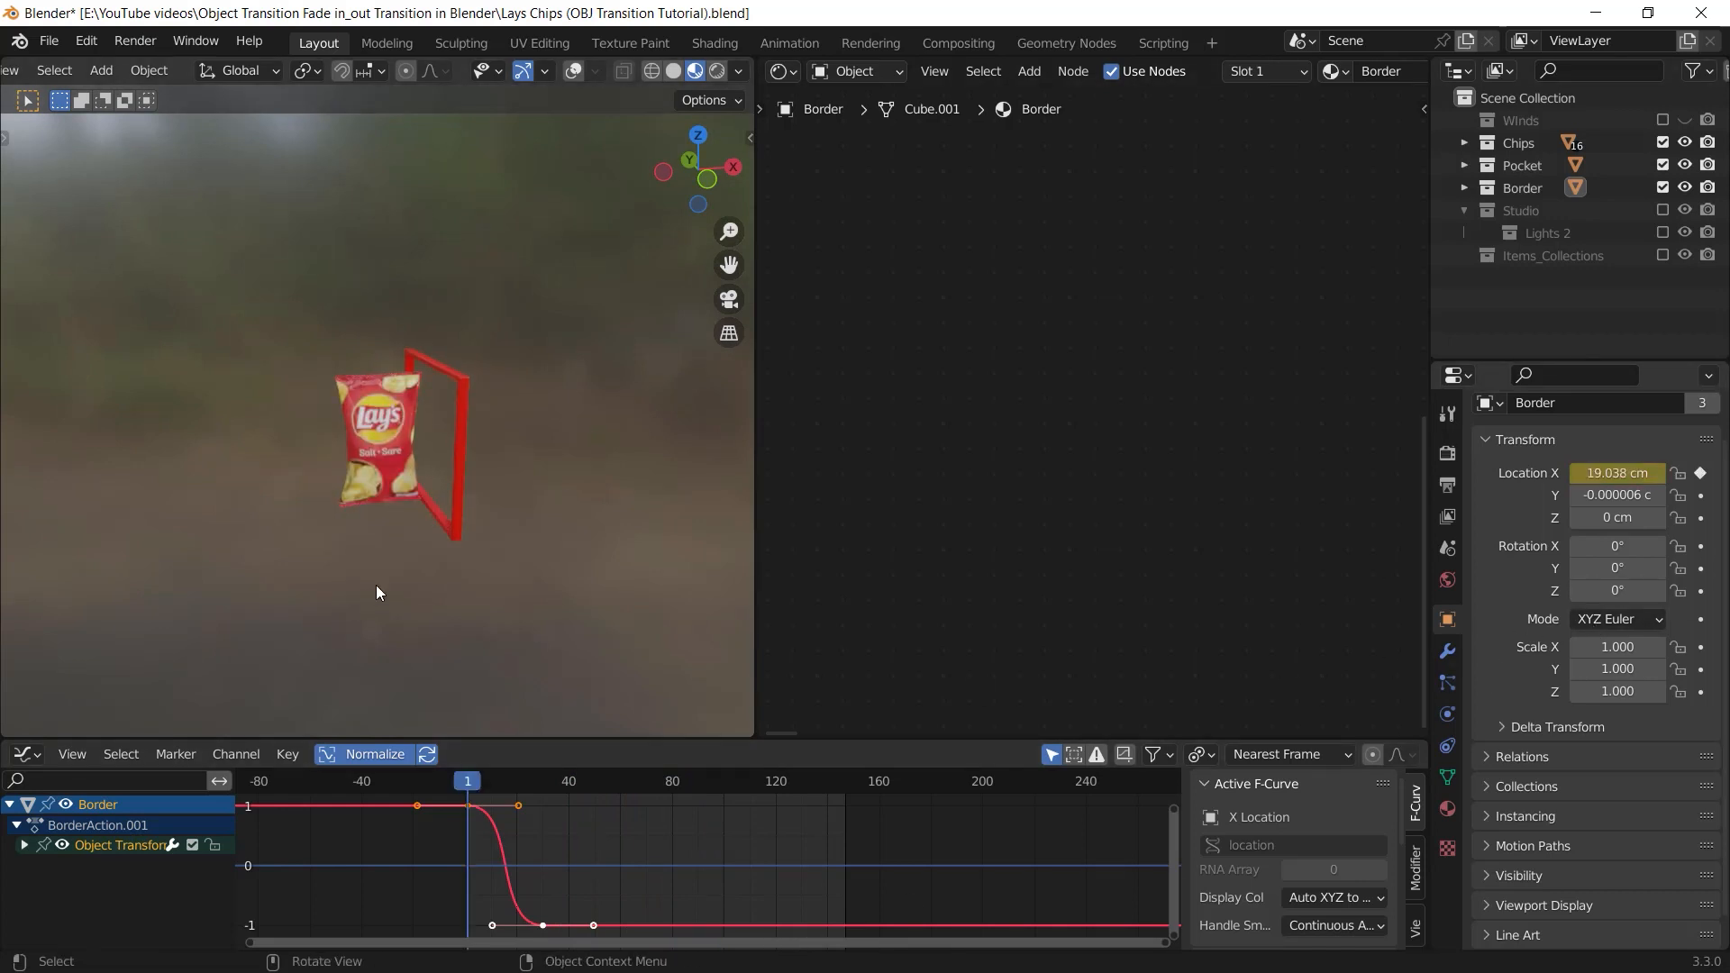
{"action": "middle_click_drag", "start_coordinate": [376, 588], "coordinate": [501, 482]}
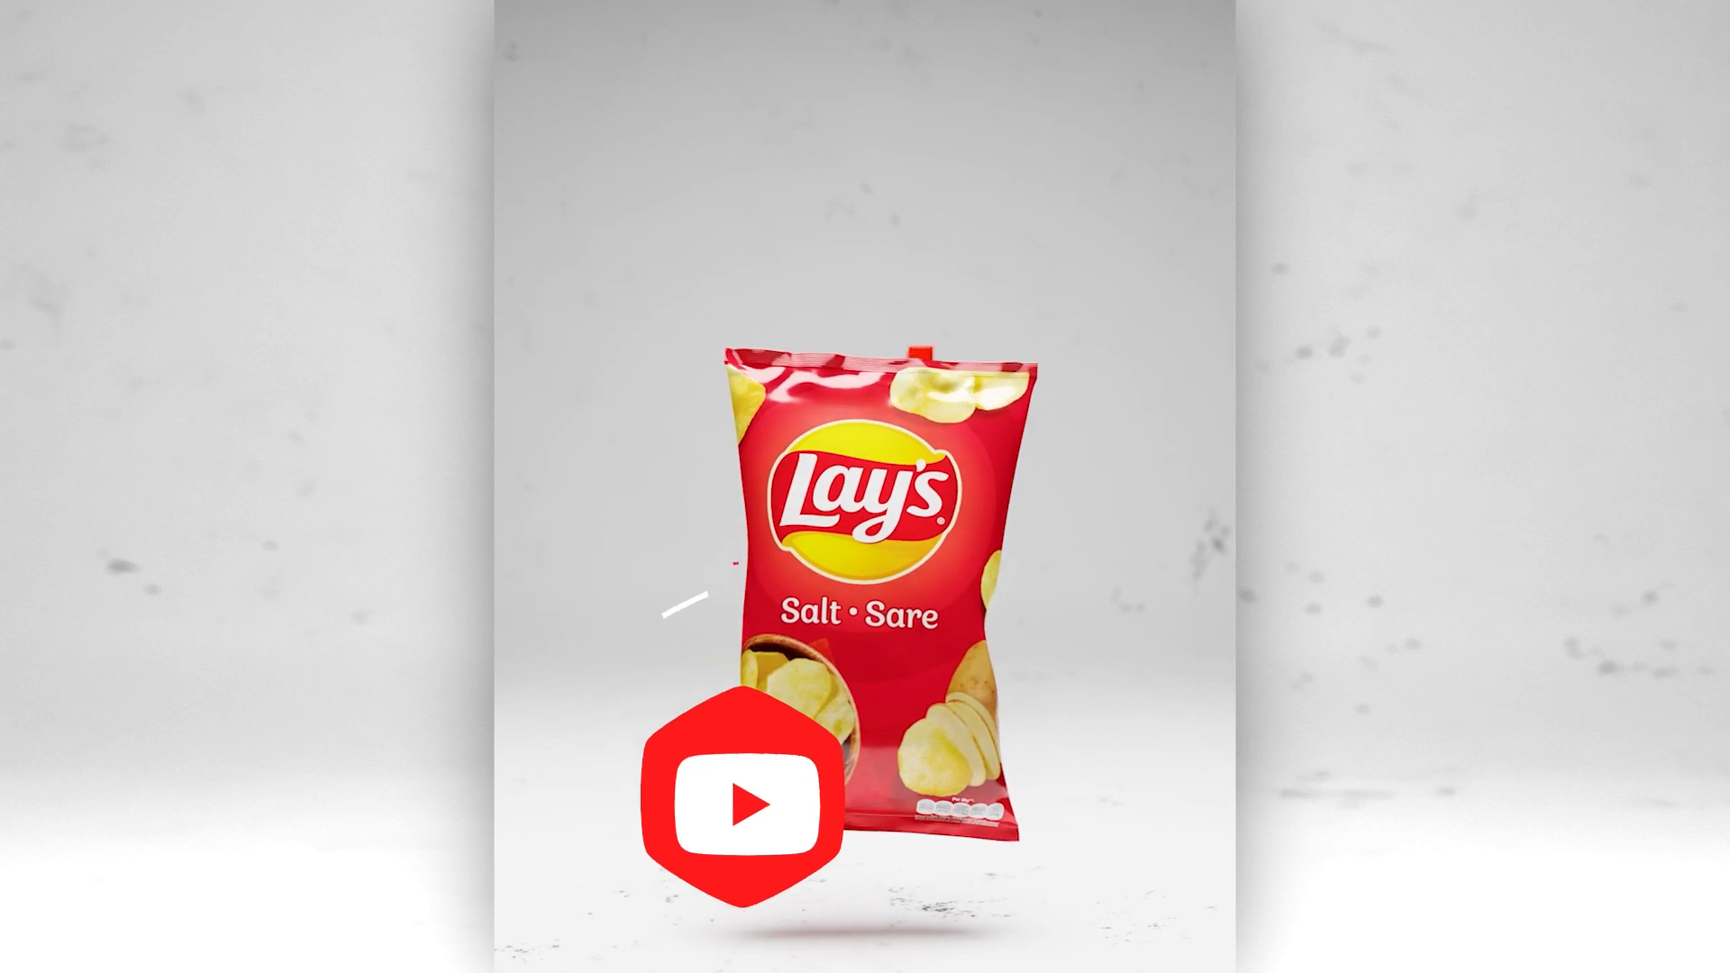